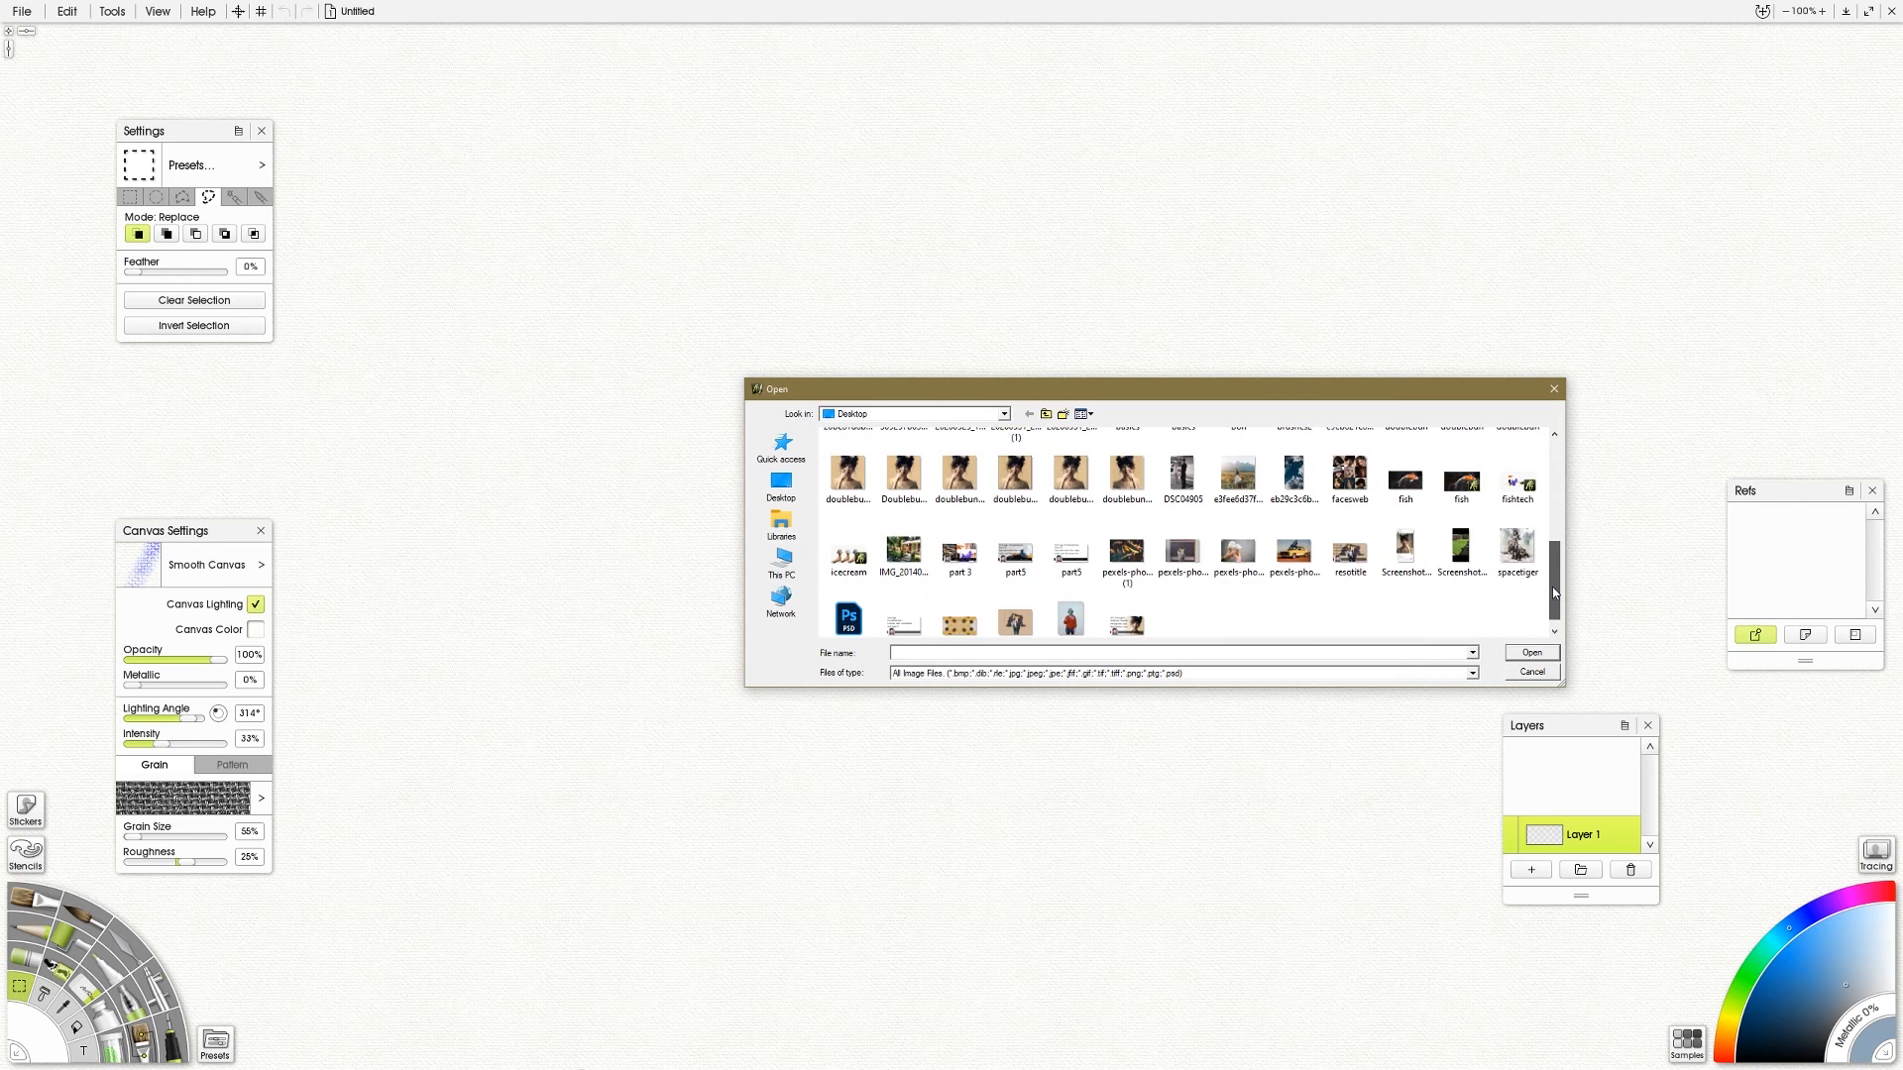
# Add pexels-photo-3991602 from the Desktop as a reference image
pyautogui.click(1288, 562)
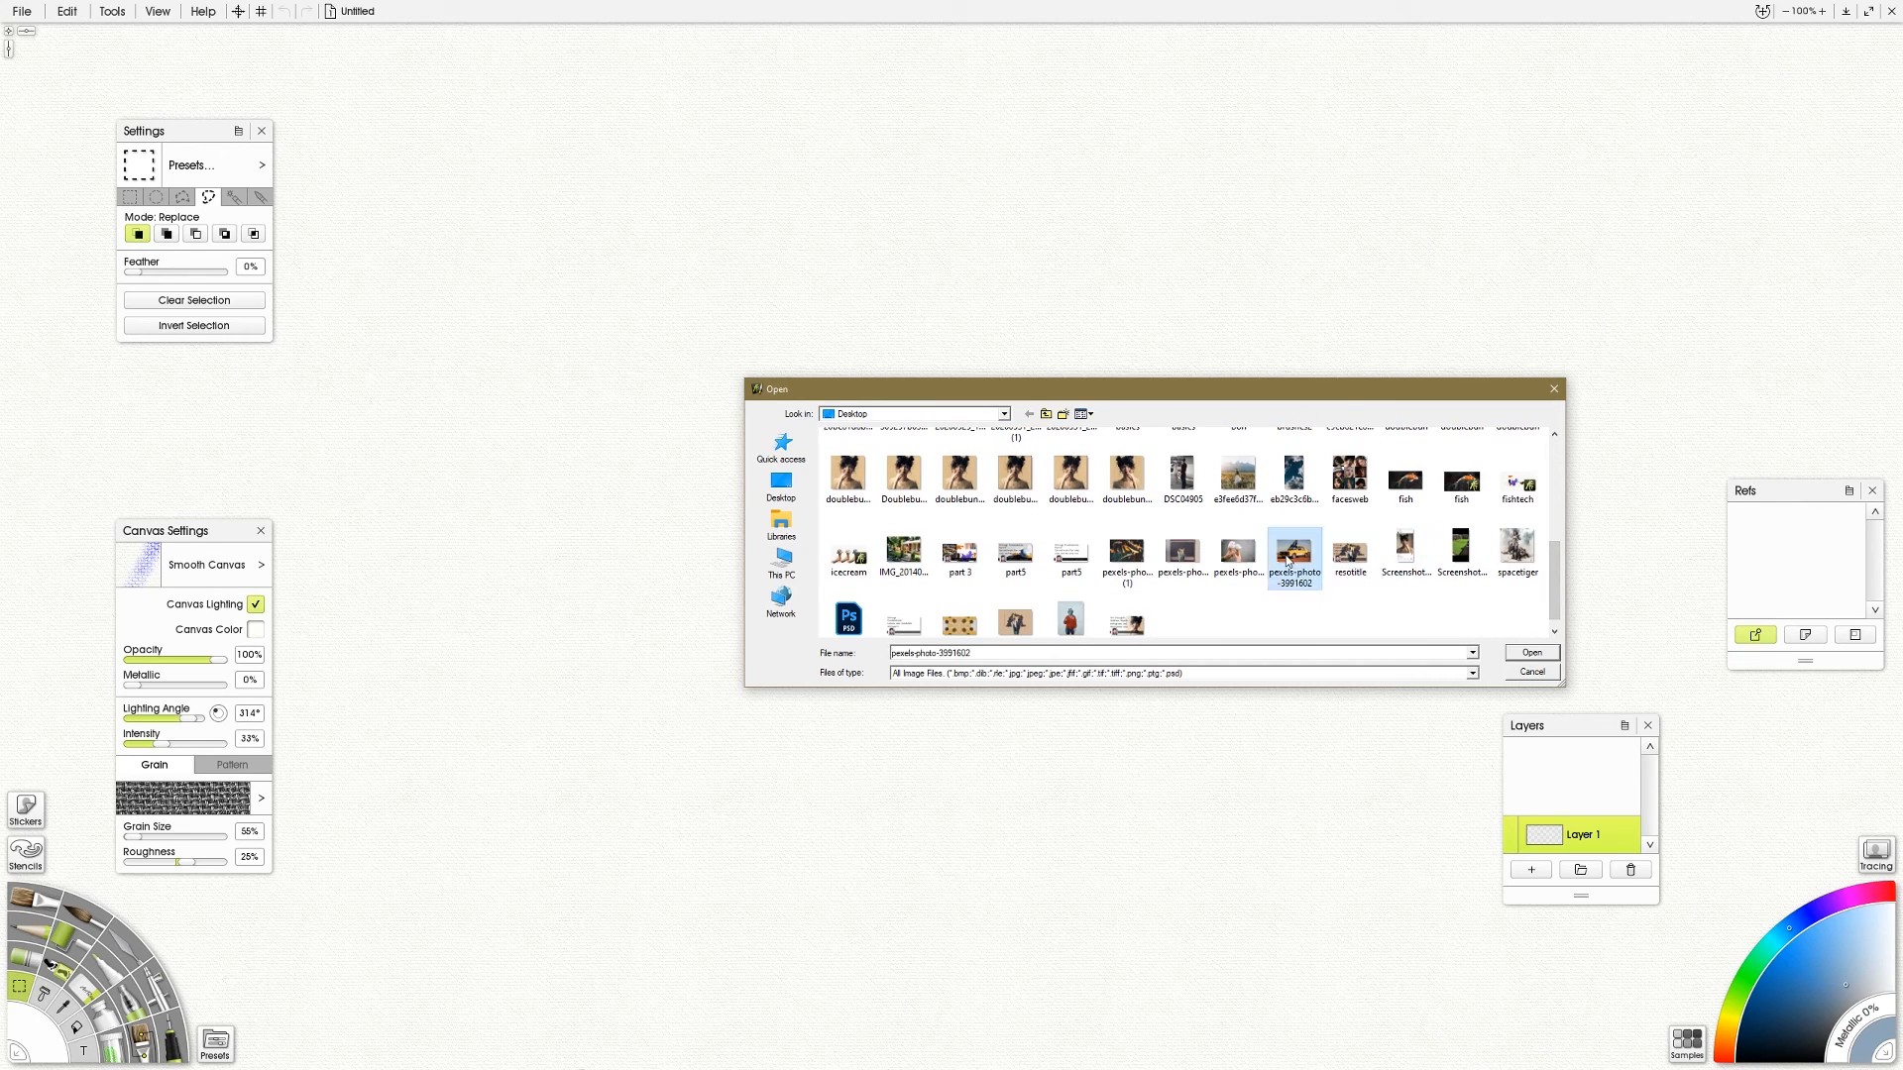
pyautogui.click(1530, 652)
# Polygon-select a long, low four-sided area for the car's grille and paint it black with the oil brush, lowering Loading to 6%
pyautogui.click(183, 202)
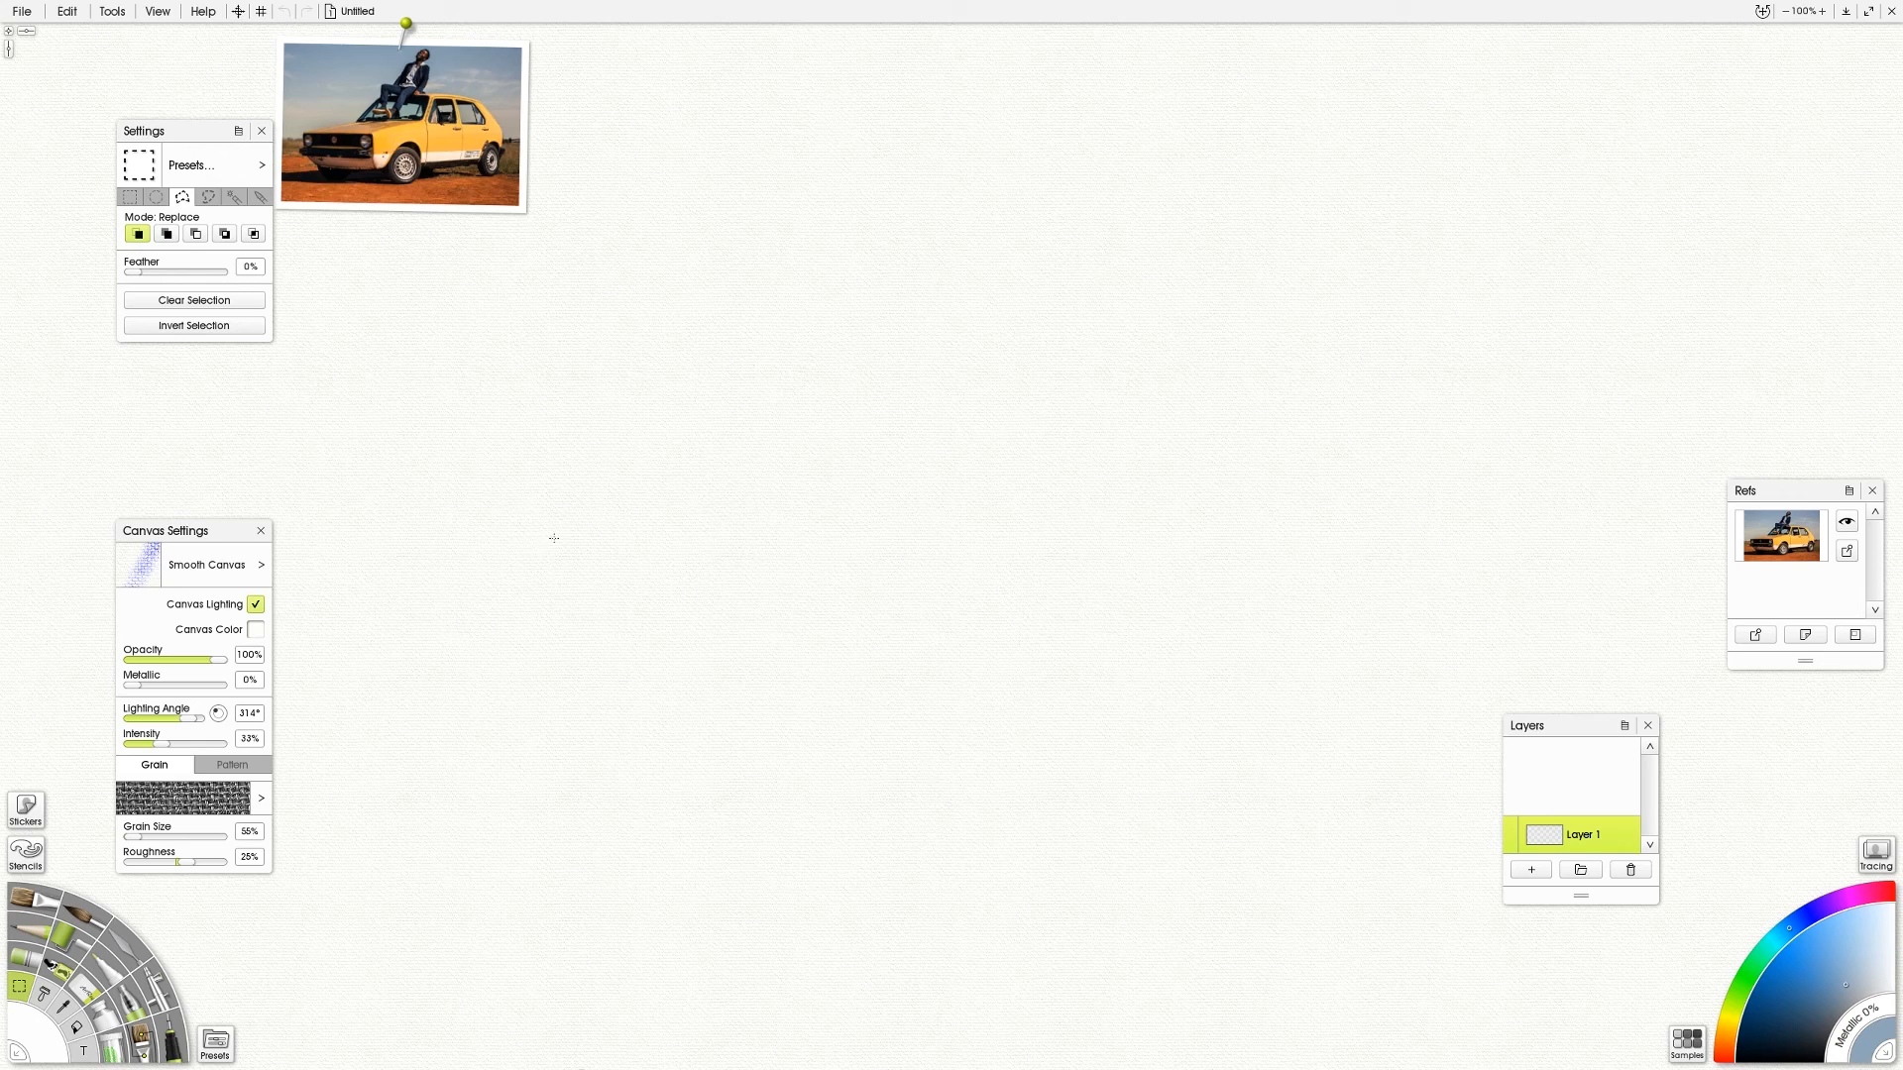
pyautogui.click(558, 579)
pyautogui.click(556, 518)
pyautogui.press('o')
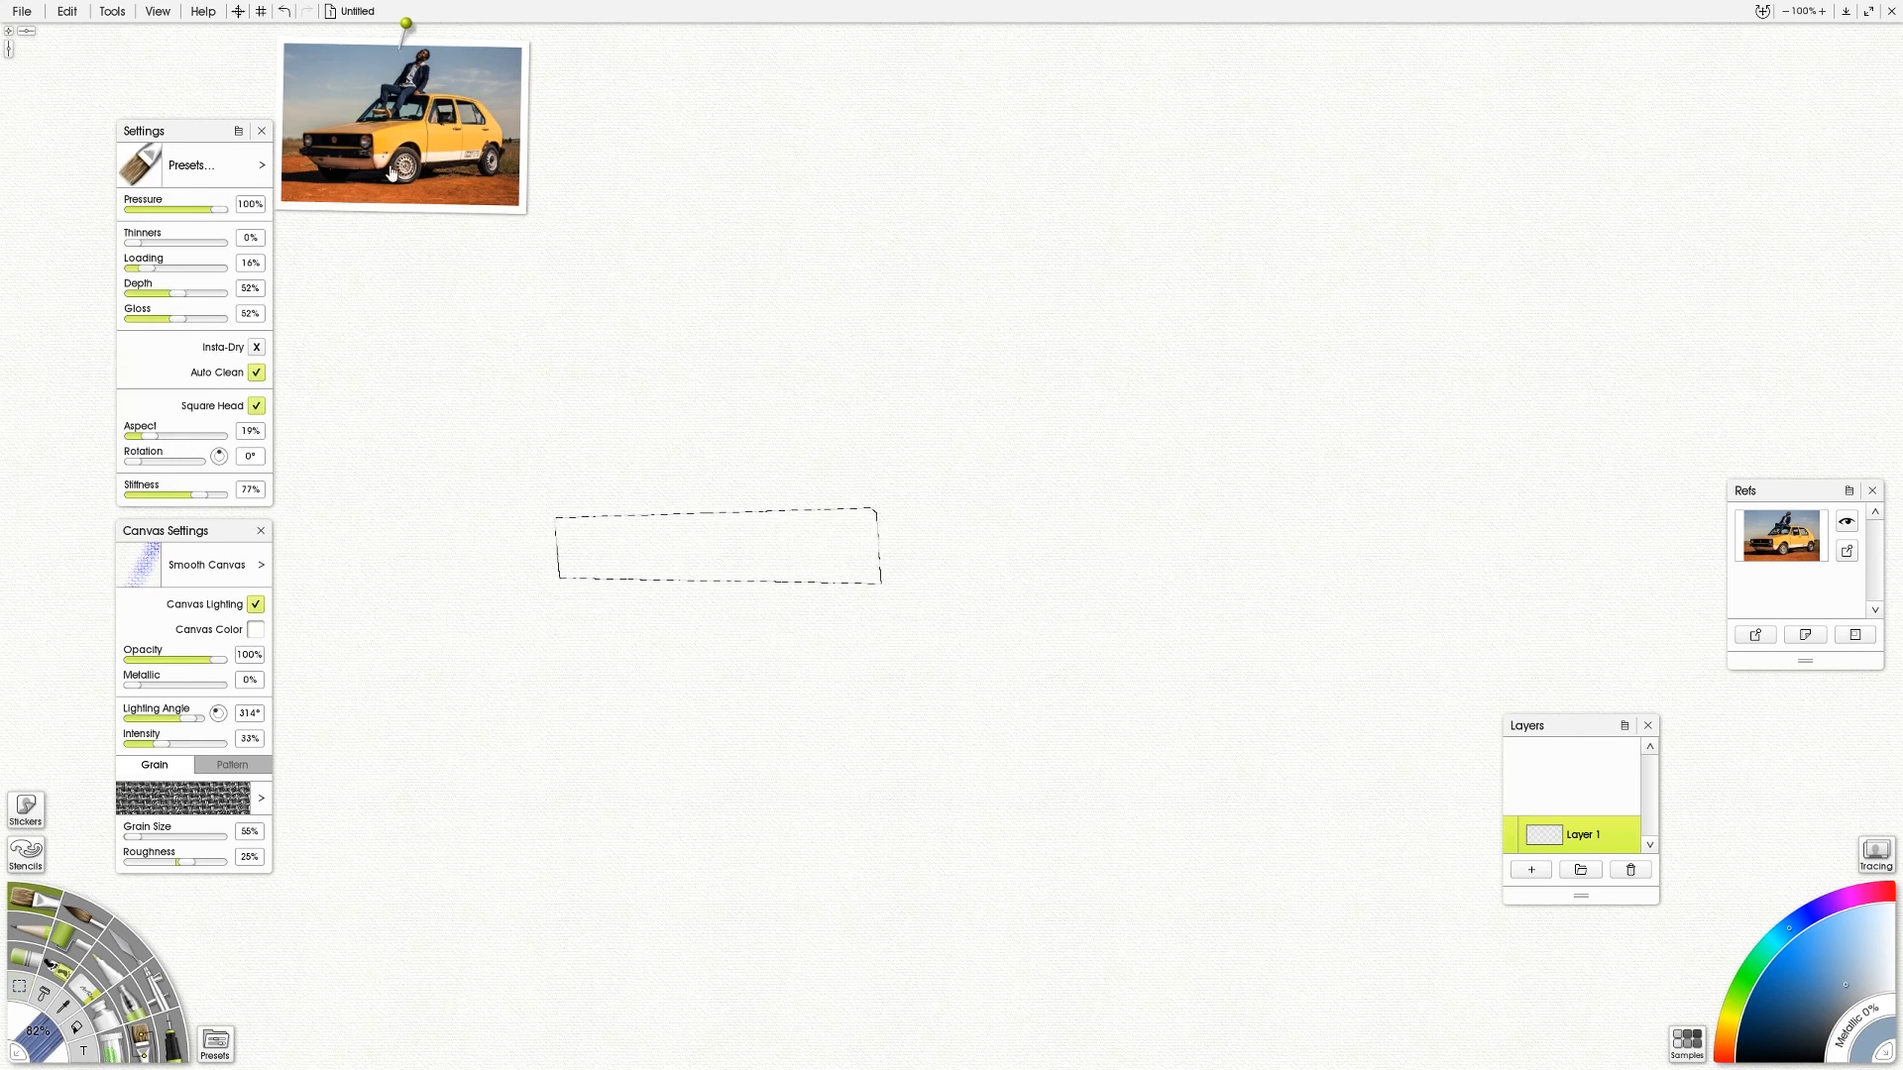
pyautogui.moveTo(635, 508)
pyautogui.mouseDown()
pyautogui.moveTo(546, 606)
pyautogui.moveTo(561, 552)
pyautogui.moveTo(702, 629)
pyautogui.mouseUp()
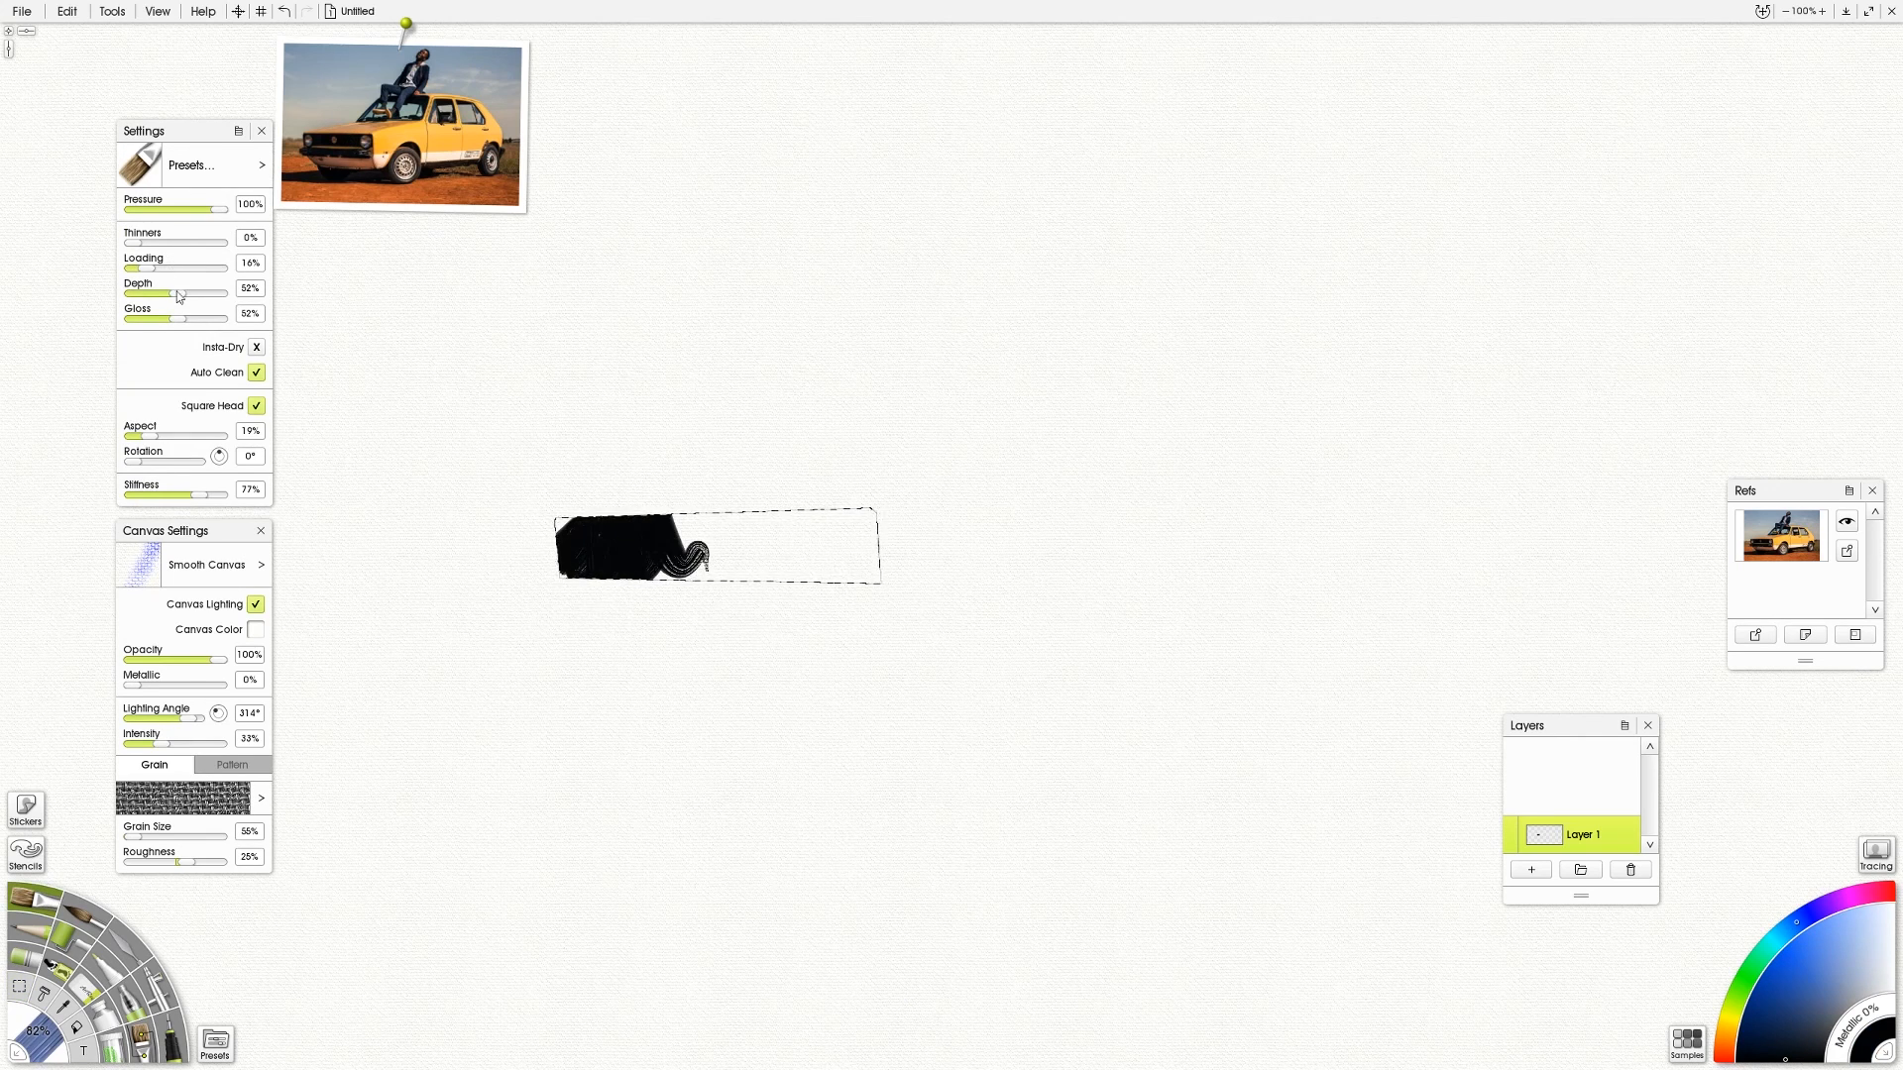
pyautogui.moveTo(147, 269); pyautogui.dragTo(136, 269)
pyautogui.moveTo(716, 563)
pyautogui.mouseDown()
pyautogui.moveTo(654, 588)
pyautogui.moveTo(726, 614)
pyautogui.moveTo(805, 545)
pyautogui.moveTo(850, 555)
pyautogui.moveTo(628, 551)
pyautogui.mouseUp()
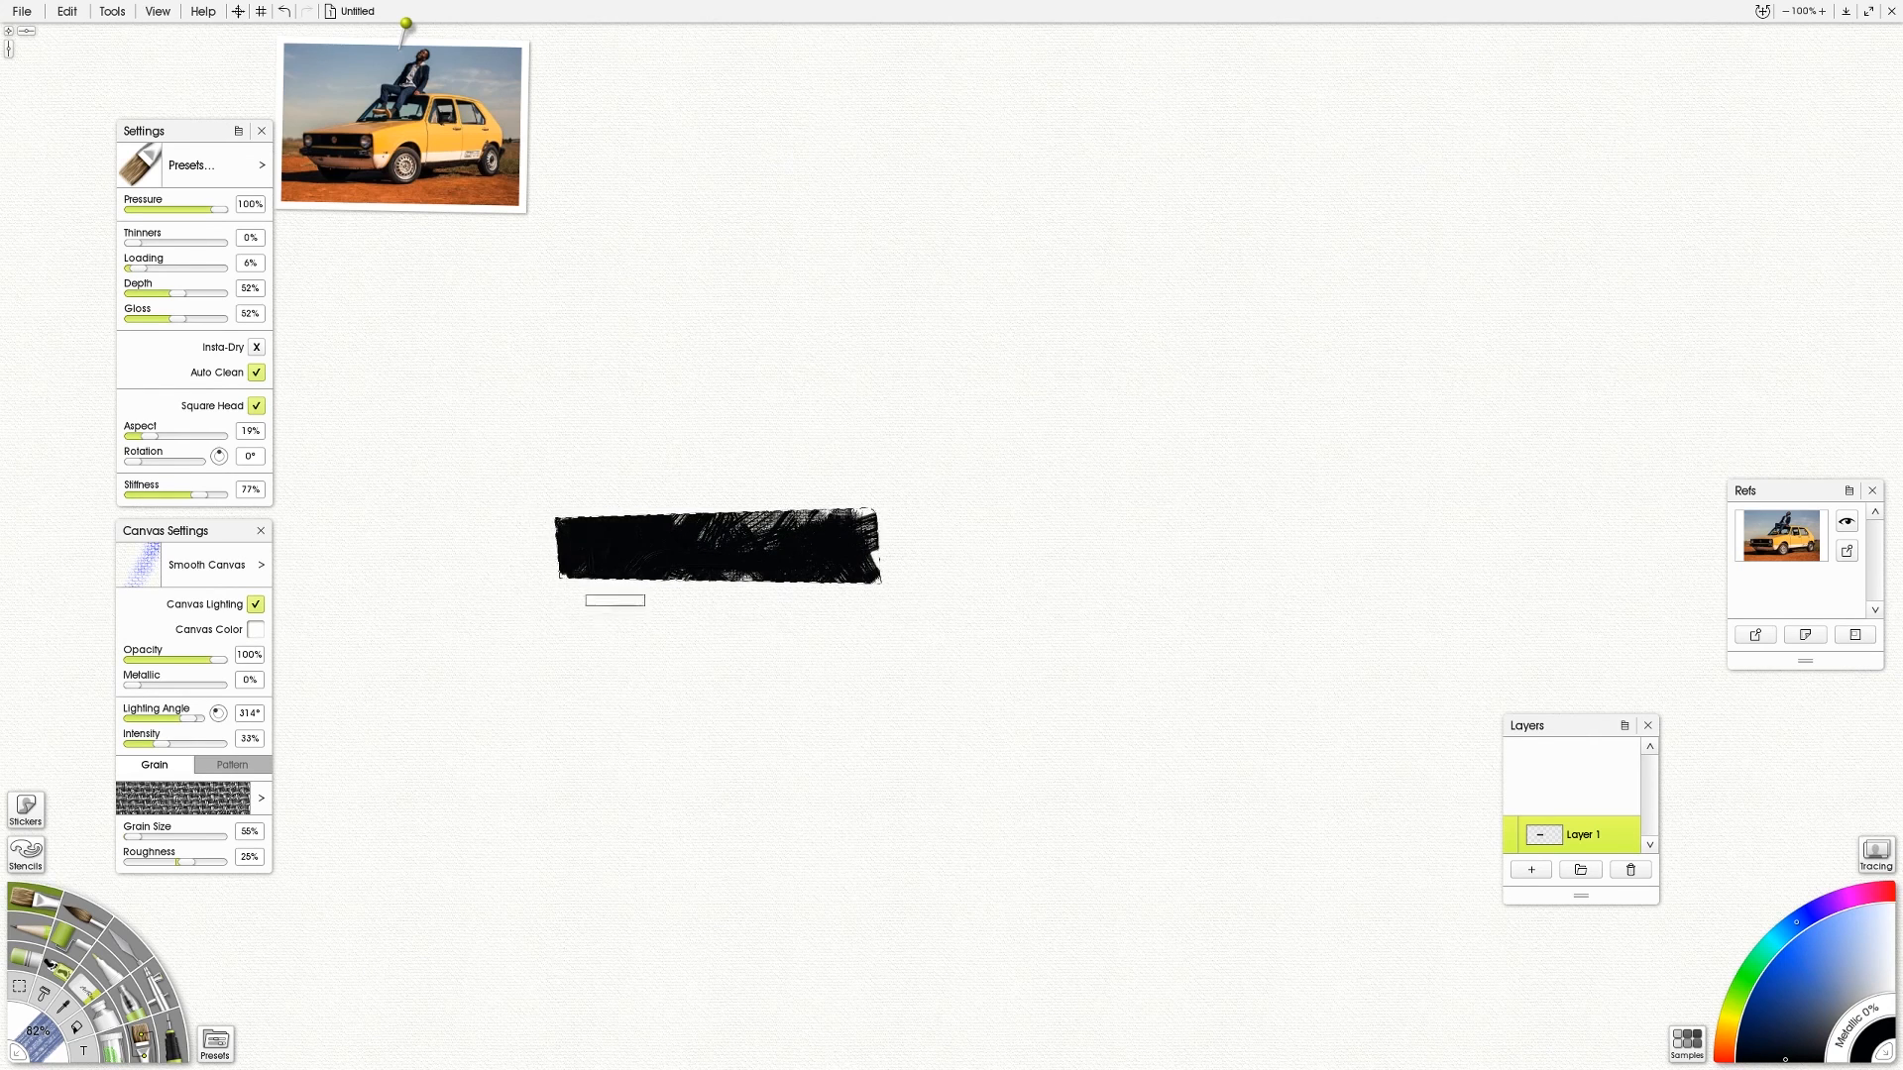
# Polygon-select the hood as a slanted shape running along the grille's upper edge and extending back beyond it
pyautogui.press('s')
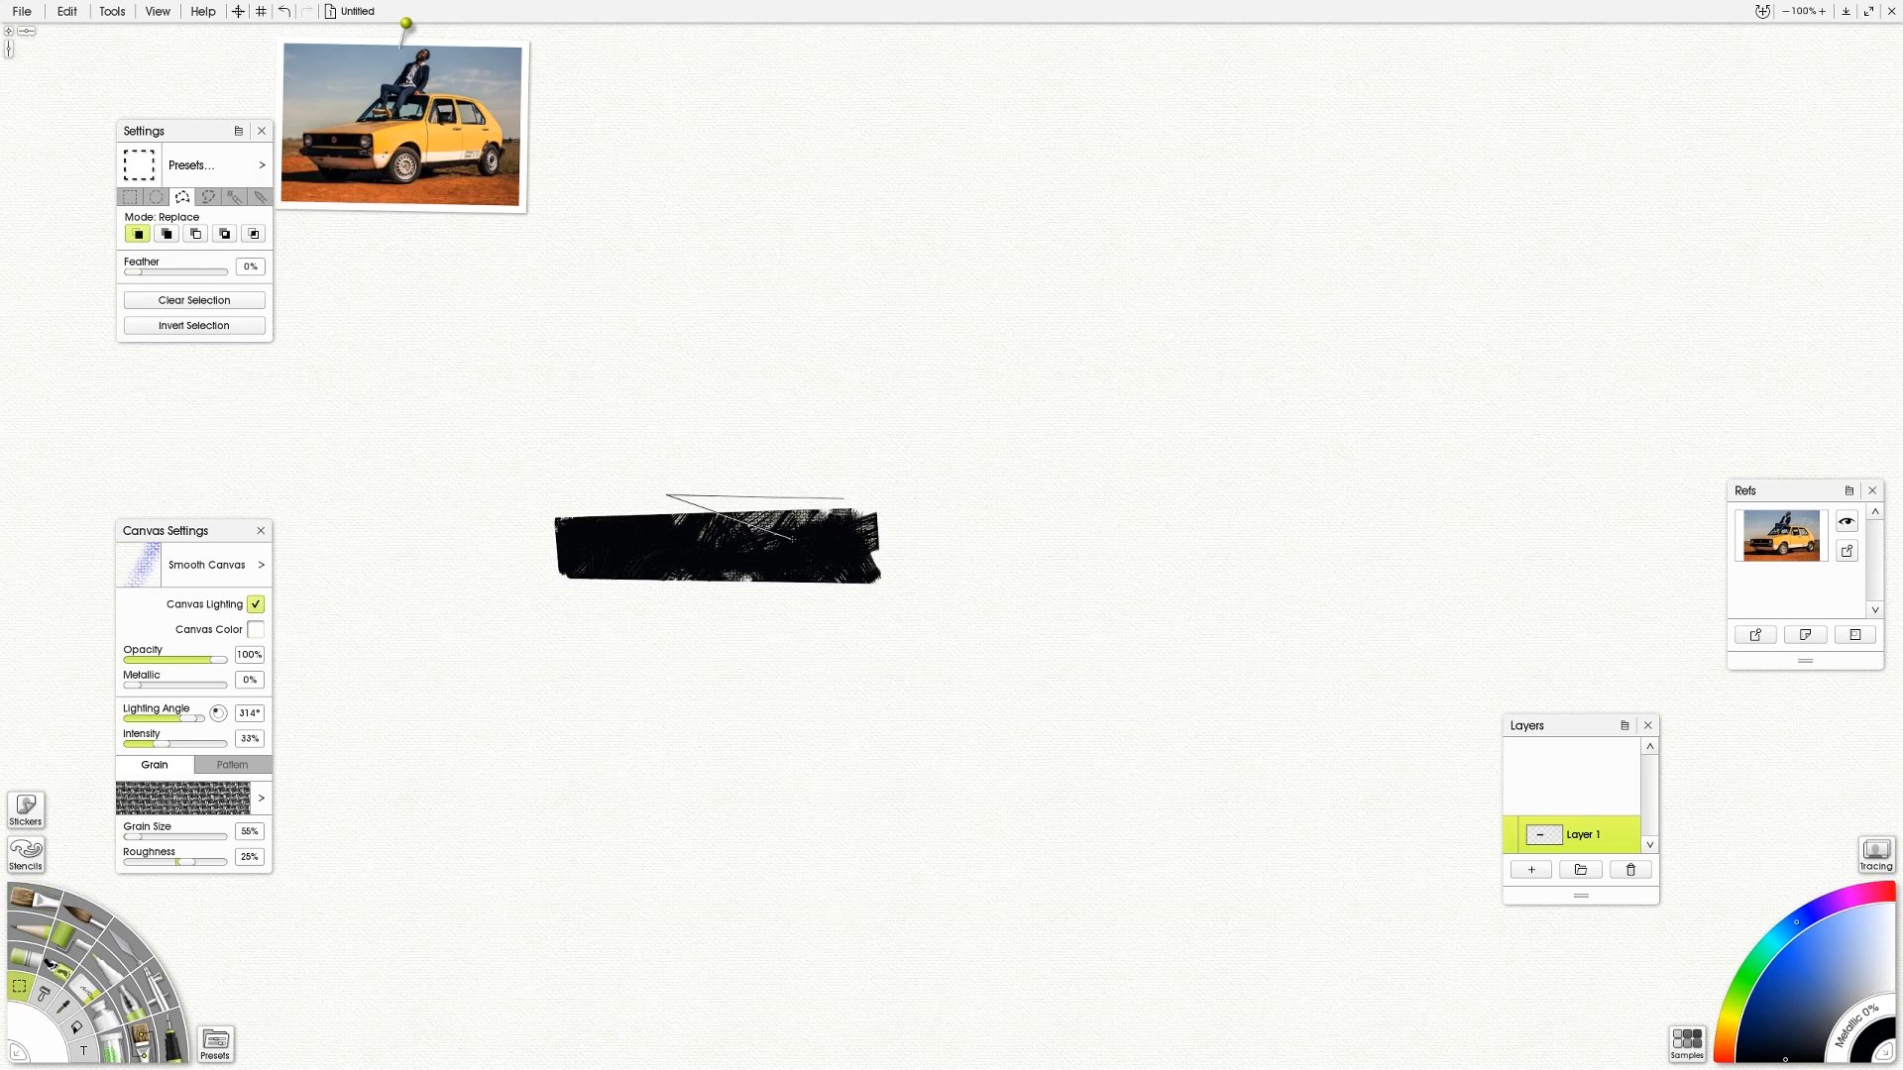
pyautogui.click(812, 470)
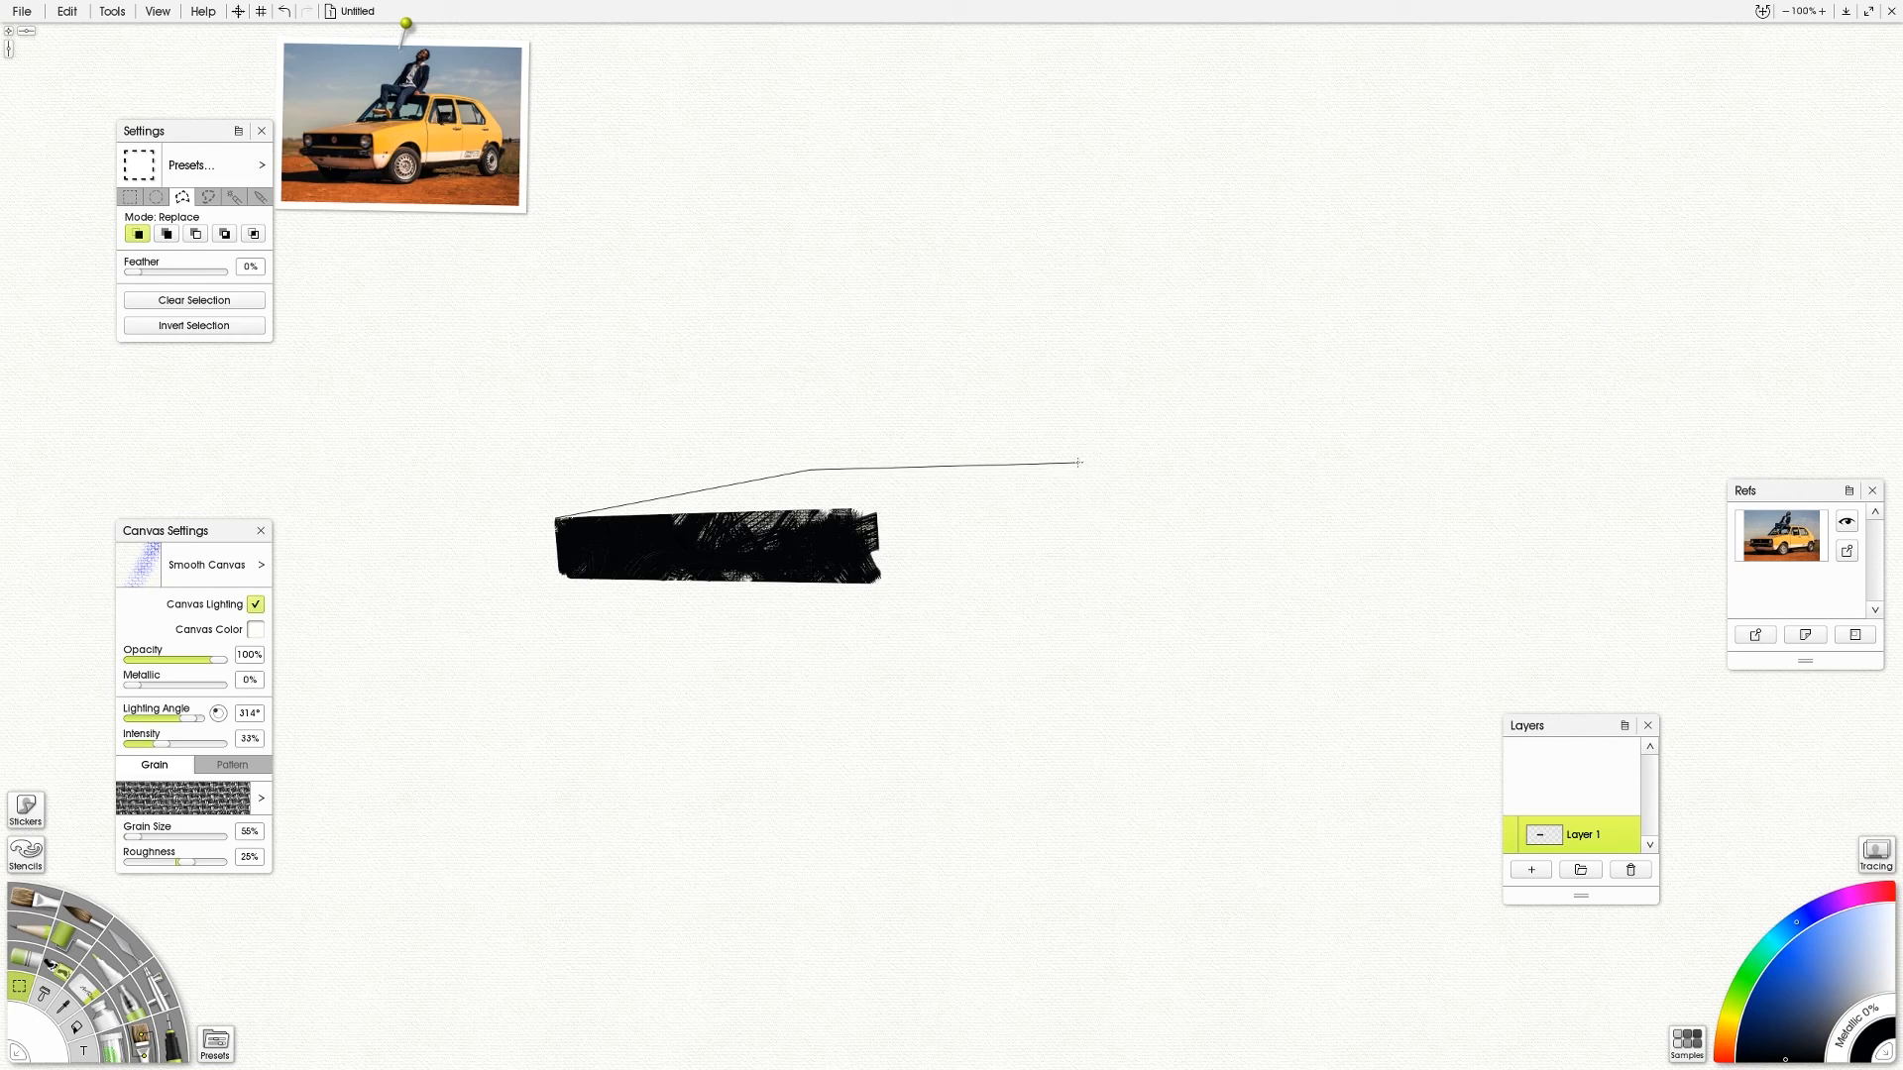
pyautogui.click(1080, 463)
pyautogui.click(555, 518)
# Paint the selected hood with light orange-brown tones sampled from the reference photo
pyautogui.click(358, 160)
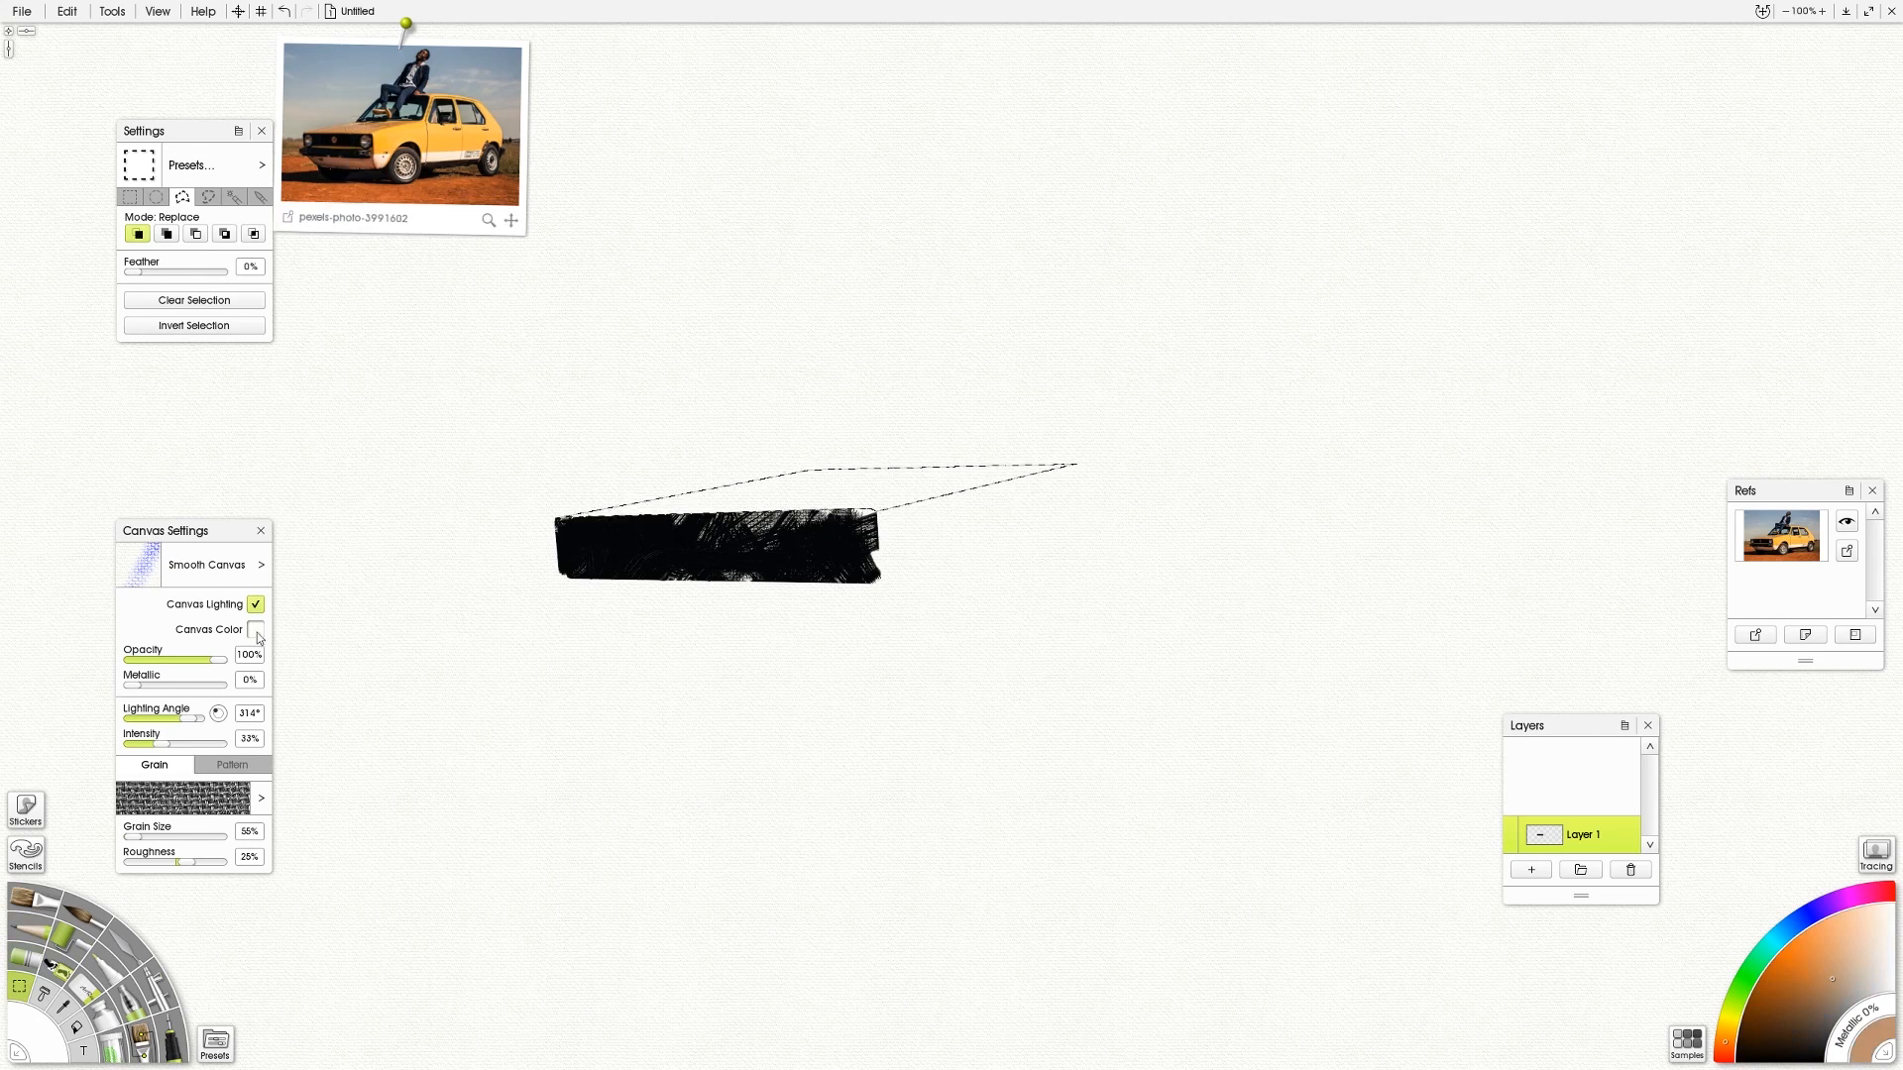
pyautogui.click(33, 900)
pyautogui.moveTo(585, 525); pyautogui.dragTo(694, 504)
pyautogui.click(407, 198)
pyautogui.click(394, 119)
pyautogui.moveTo(942, 488)
pyautogui.mouseDown()
pyautogui.moveTo(838, 472)
pyautogui.moveTo(787, 503)
pyautogui.moveTo(685, 499)
pyautogui.moveTo(840, 515)
pyautogui.moveTo(991, 483)
pyautogui.mouseUp()
pyautogui.click(368, 128)
pyautogui.click(339, 129)
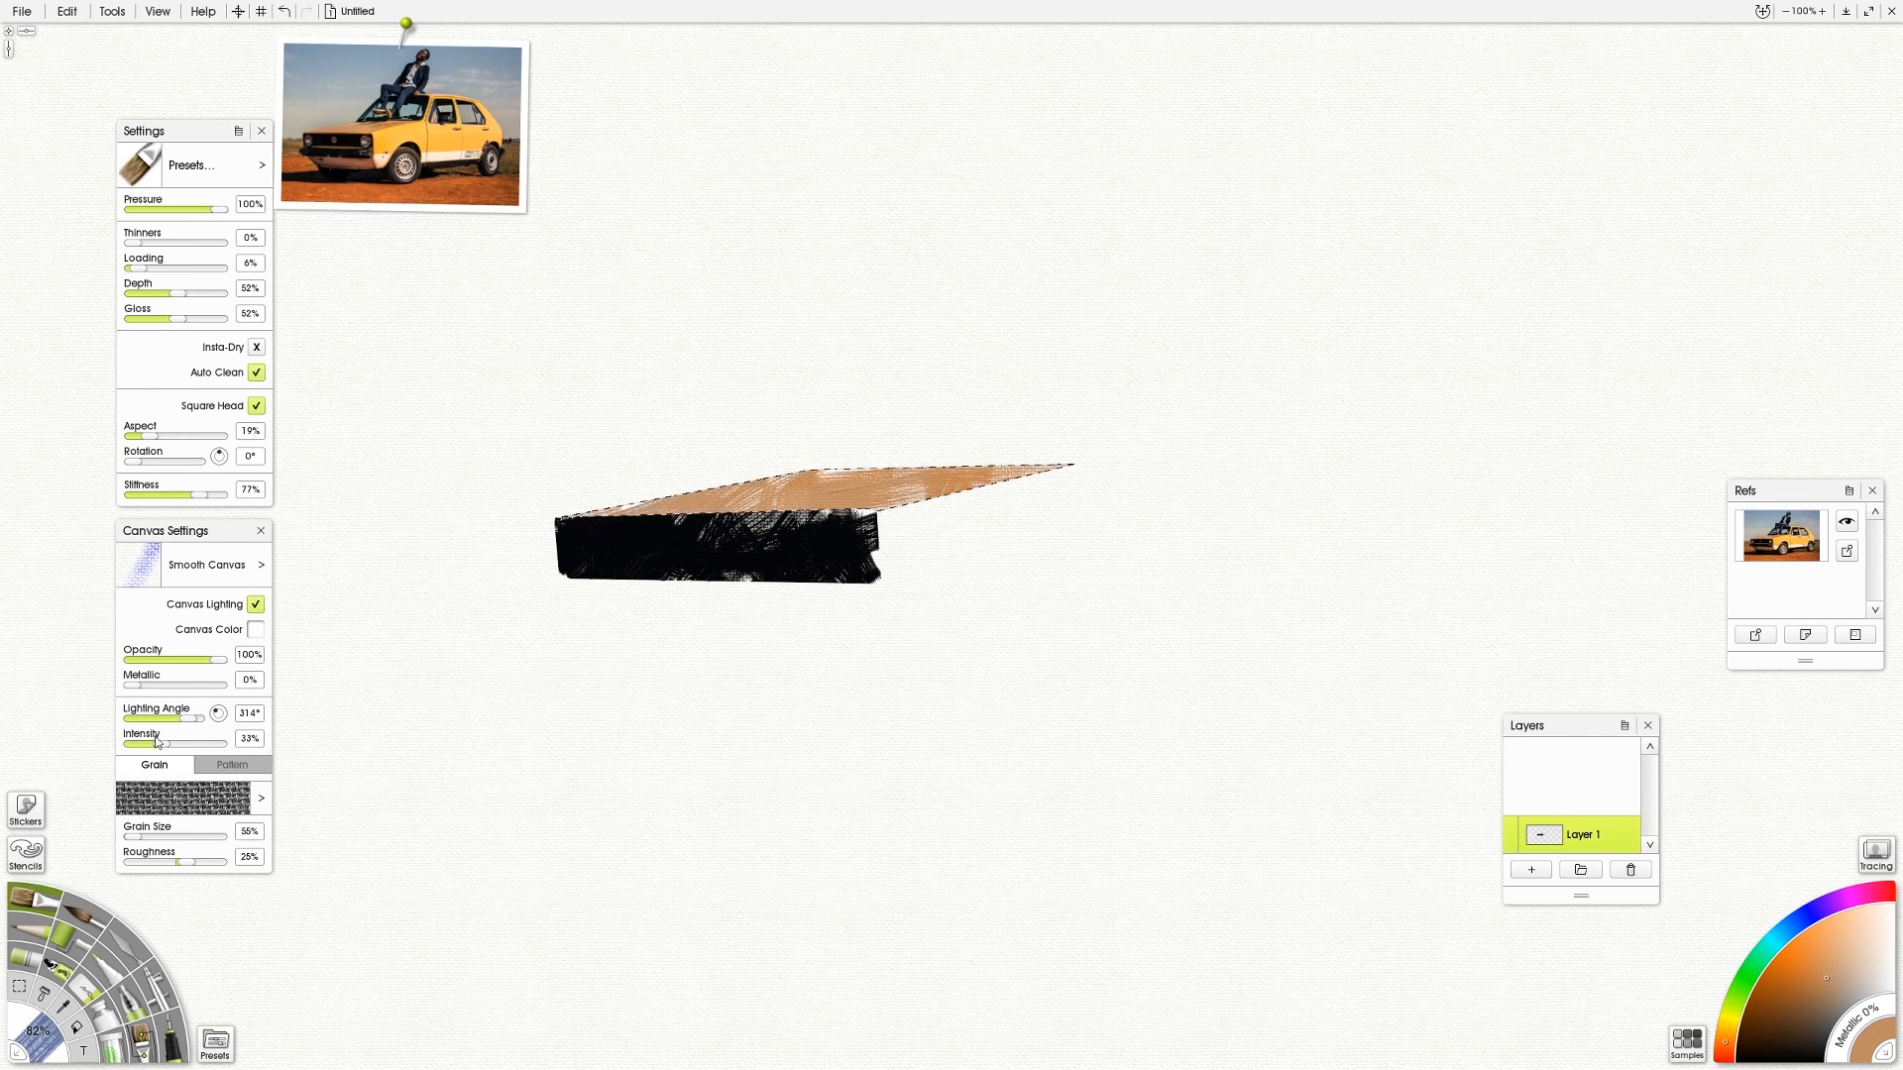
# Polygon-select the car's side body panel beside the grille, including a curved cutout for the front wheel arch
pyautogui.click(20, 987)
pyautogui.click(882, 495)
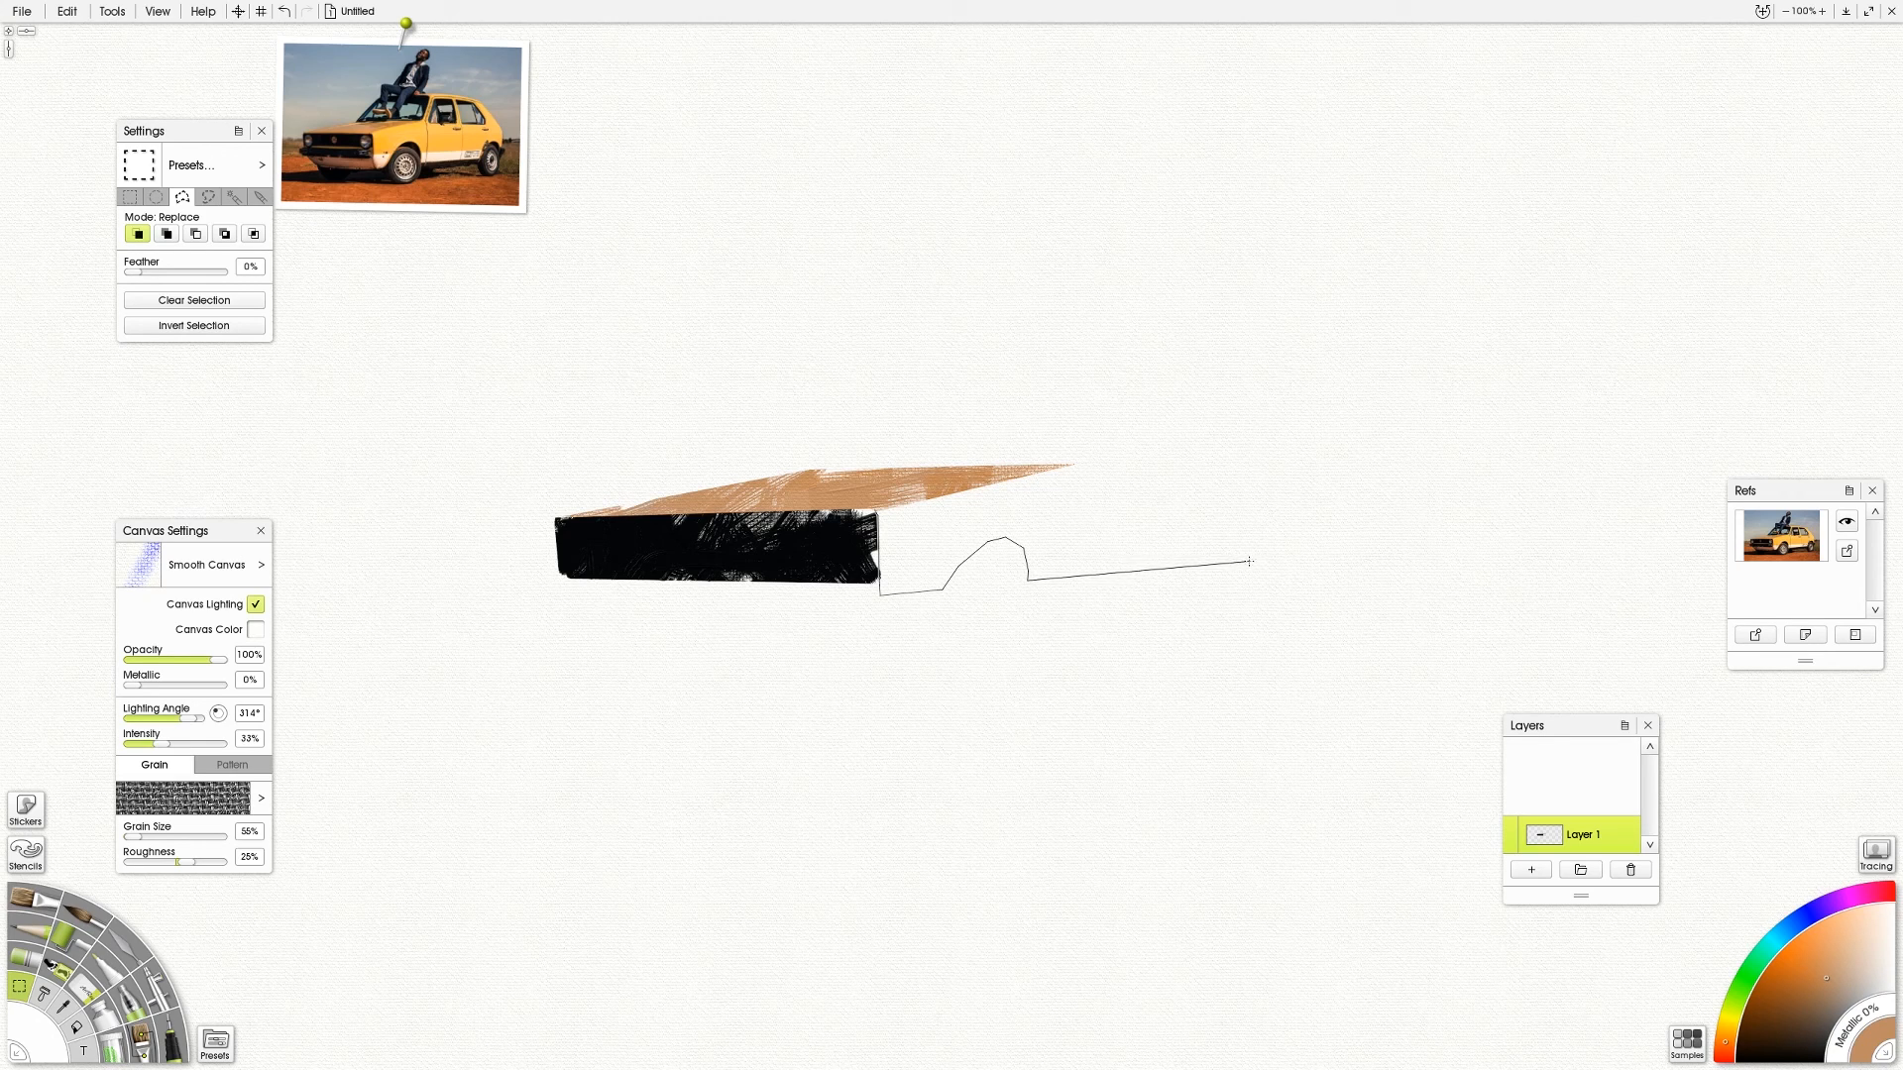
pyautogui.click(1190, 457)
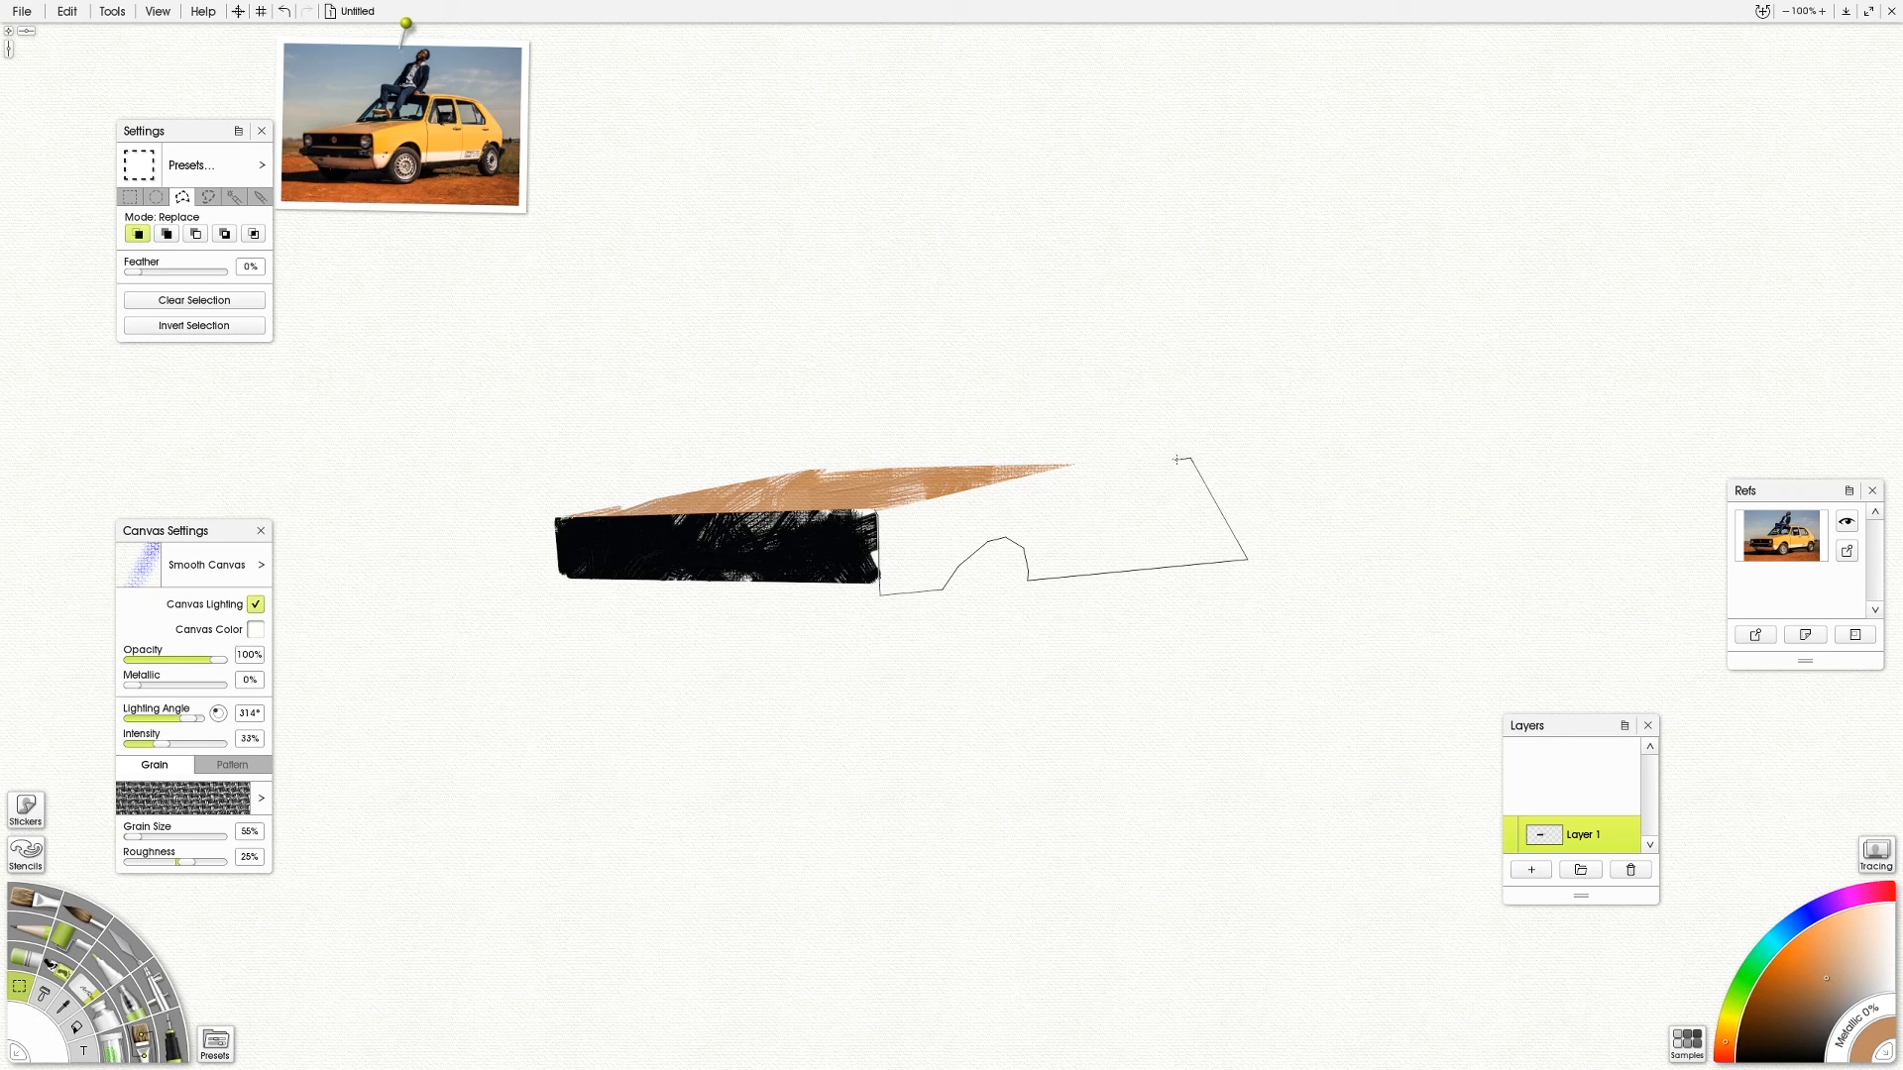
pyautogui.click(1071, 466)
# Paint the selected side panel in yellow sampled from the reference photo, raising the oil brush's Loading to 11%
pyautogui.press('b')
pyautogui.click(452, 140)
pyautogui.moveTo(903, 536)
pyautogui.mouseDown()
pyautogui.moveTo(897, 582)
pyautogui.moveTo(991, 535)
pyautogui.moveTo(1001, 495)
pyautogui.moveTo(1088, 520)
pyautogui.mouseUp()
pyautogui.moveTo(137, 268); pyautogui.dragTo(143, 269)
pyautogui.moveTo(1013, 495)
pyautogui.mouseDown()
pyautogui.moveTo(1095, 515)
pyautogui.moveTo(1081, 392)
pyautogui.moveTo(1137, 509)
pyautogui.moveTo(1142, 620)
pyautogui.moveTo(1103, 480)
pyautogui.moveTo(1199, 577)
pyautogui.moveTo(1194, 470)
pyautogui.mouseUp()
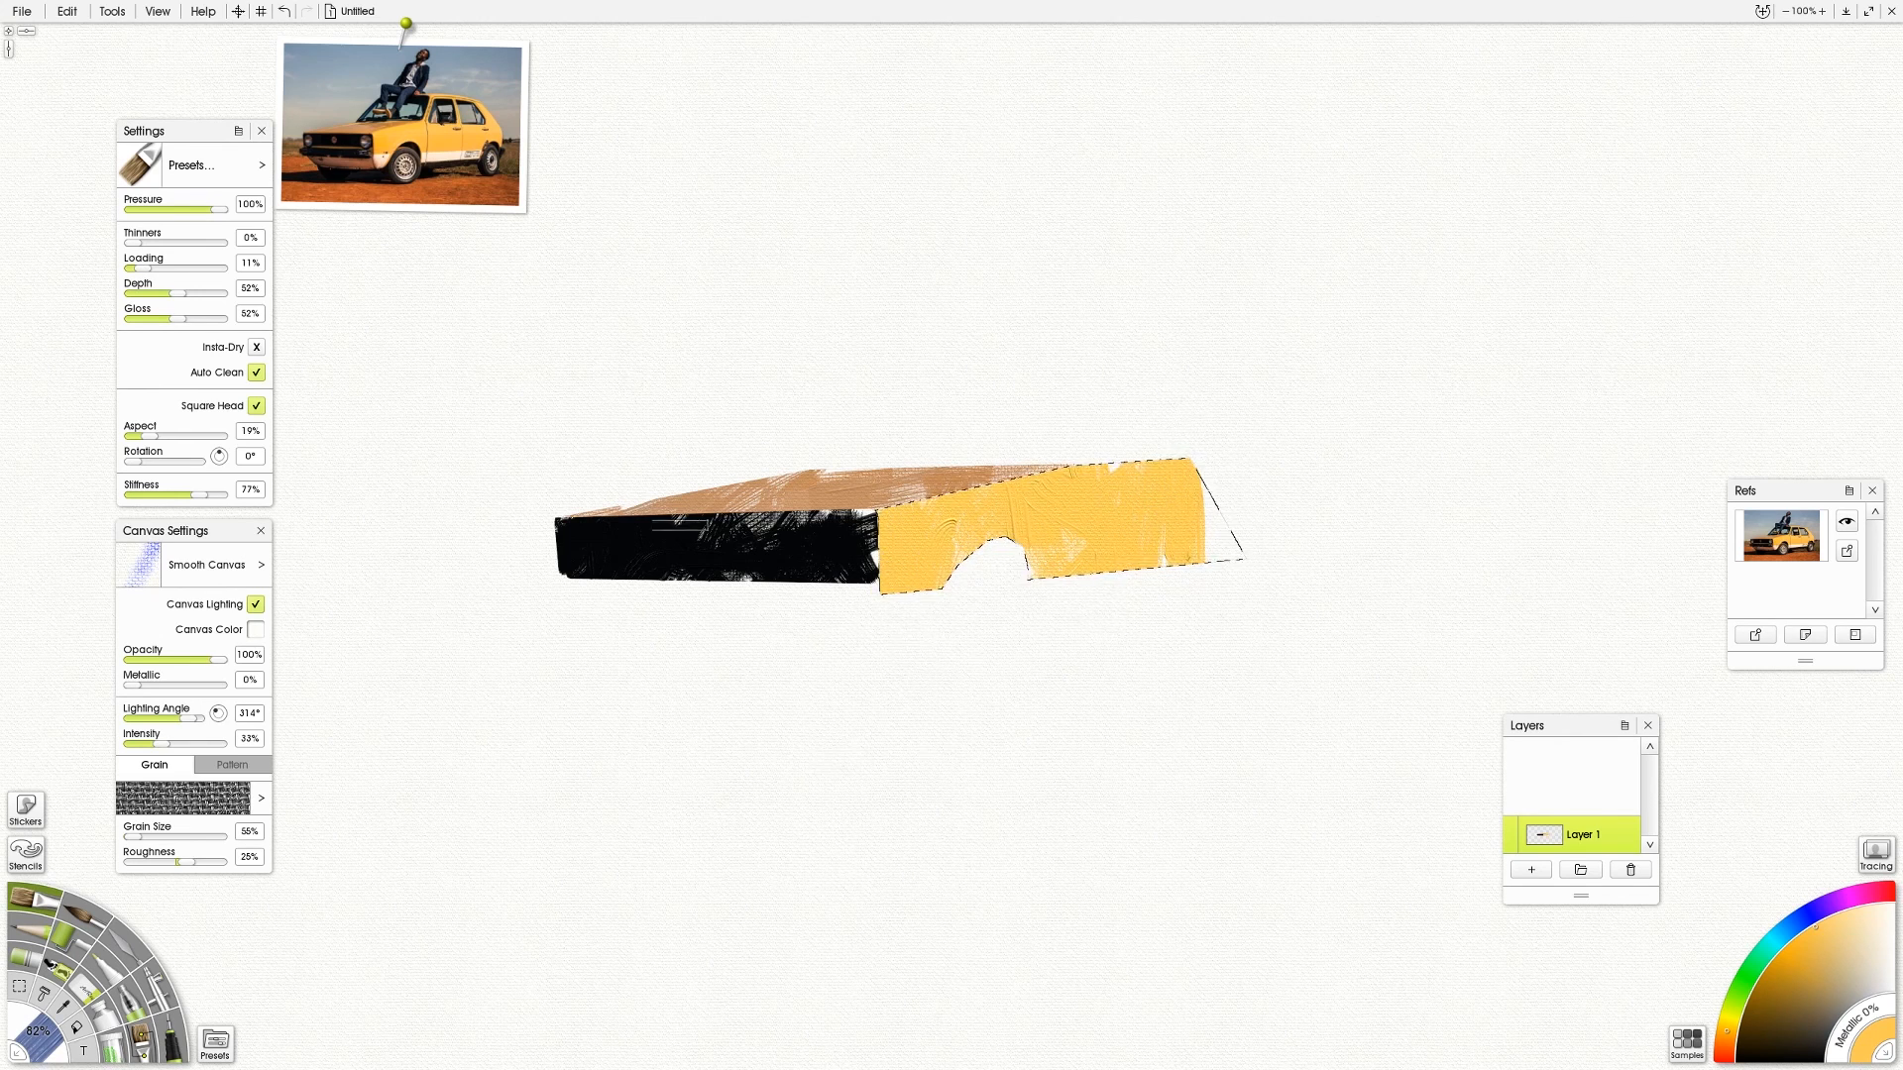
# Select a round headlight at the grille's end nearest the side panel and paint it with greyish tones sampled from the photo
pyautogui.click(19, 986)
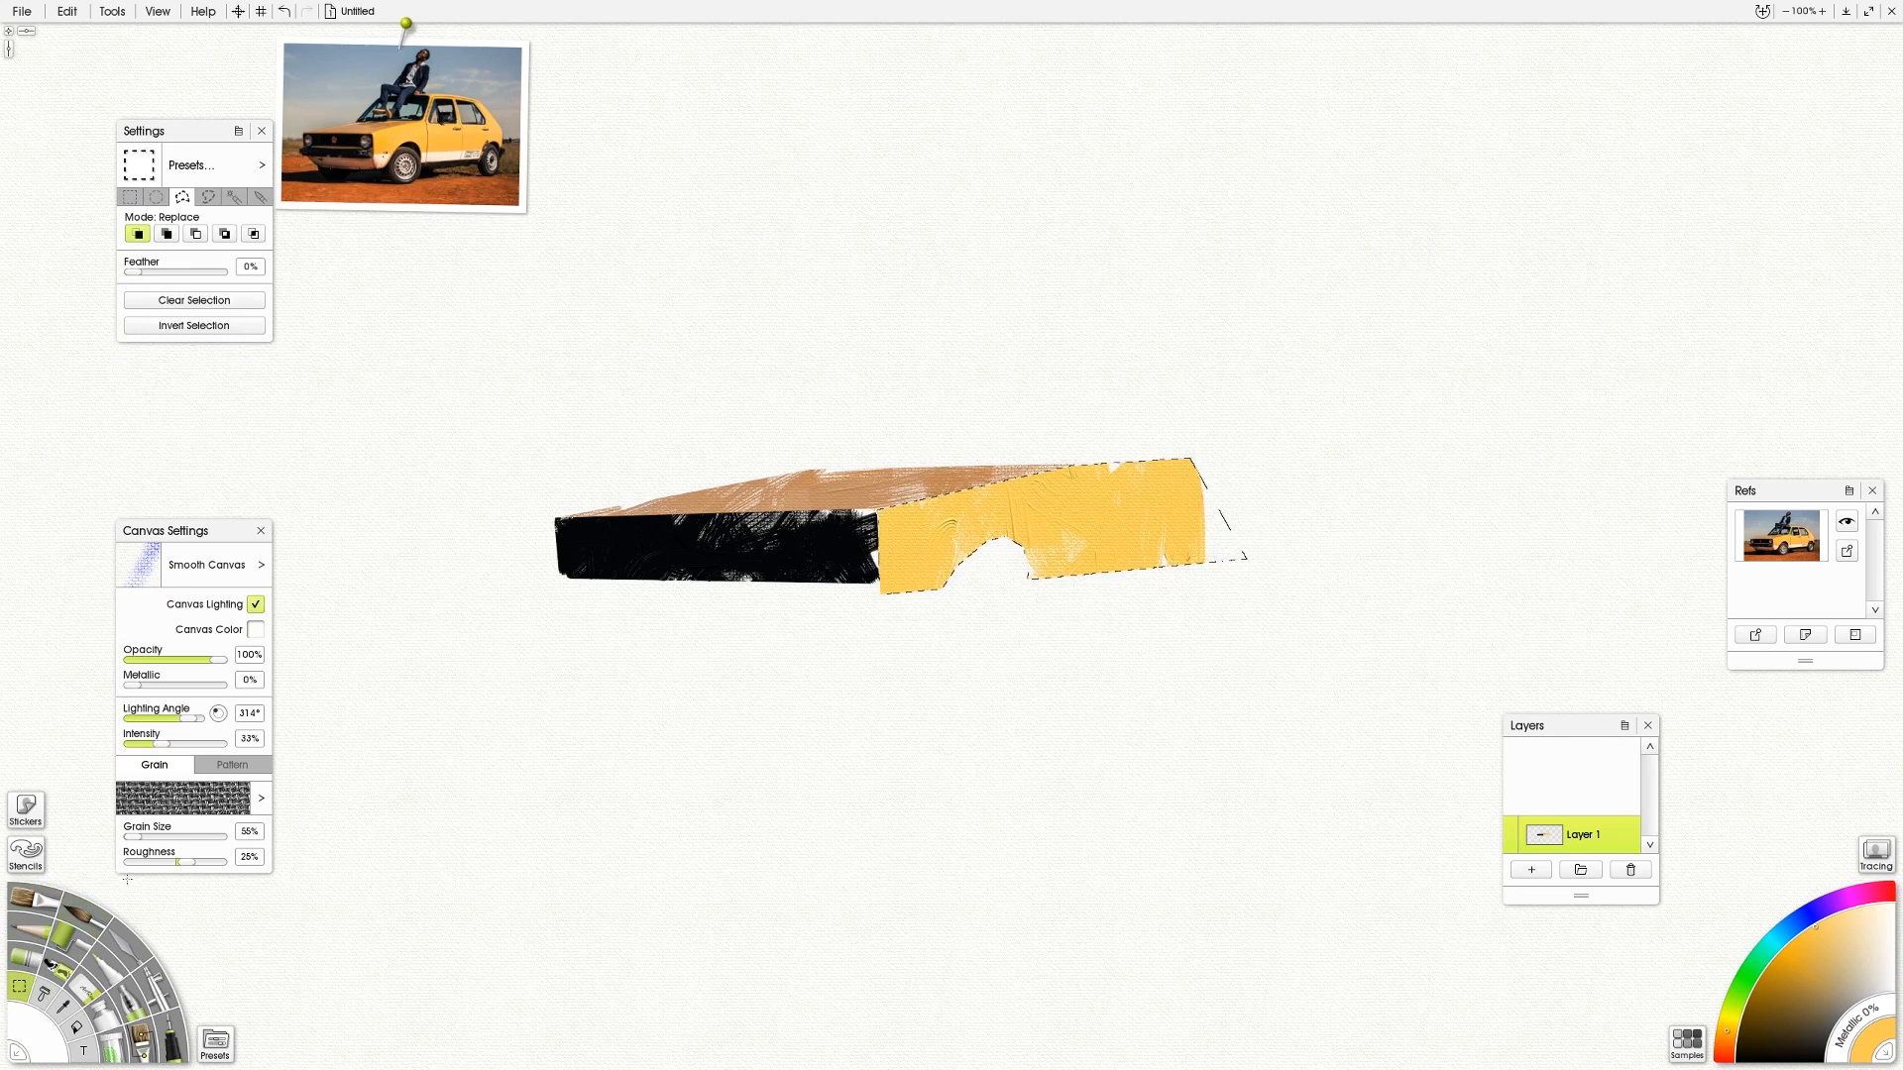
pyautogui.click(828, 536)
pyautogui.click(27, 899)
pyautogui.click(360, 167)
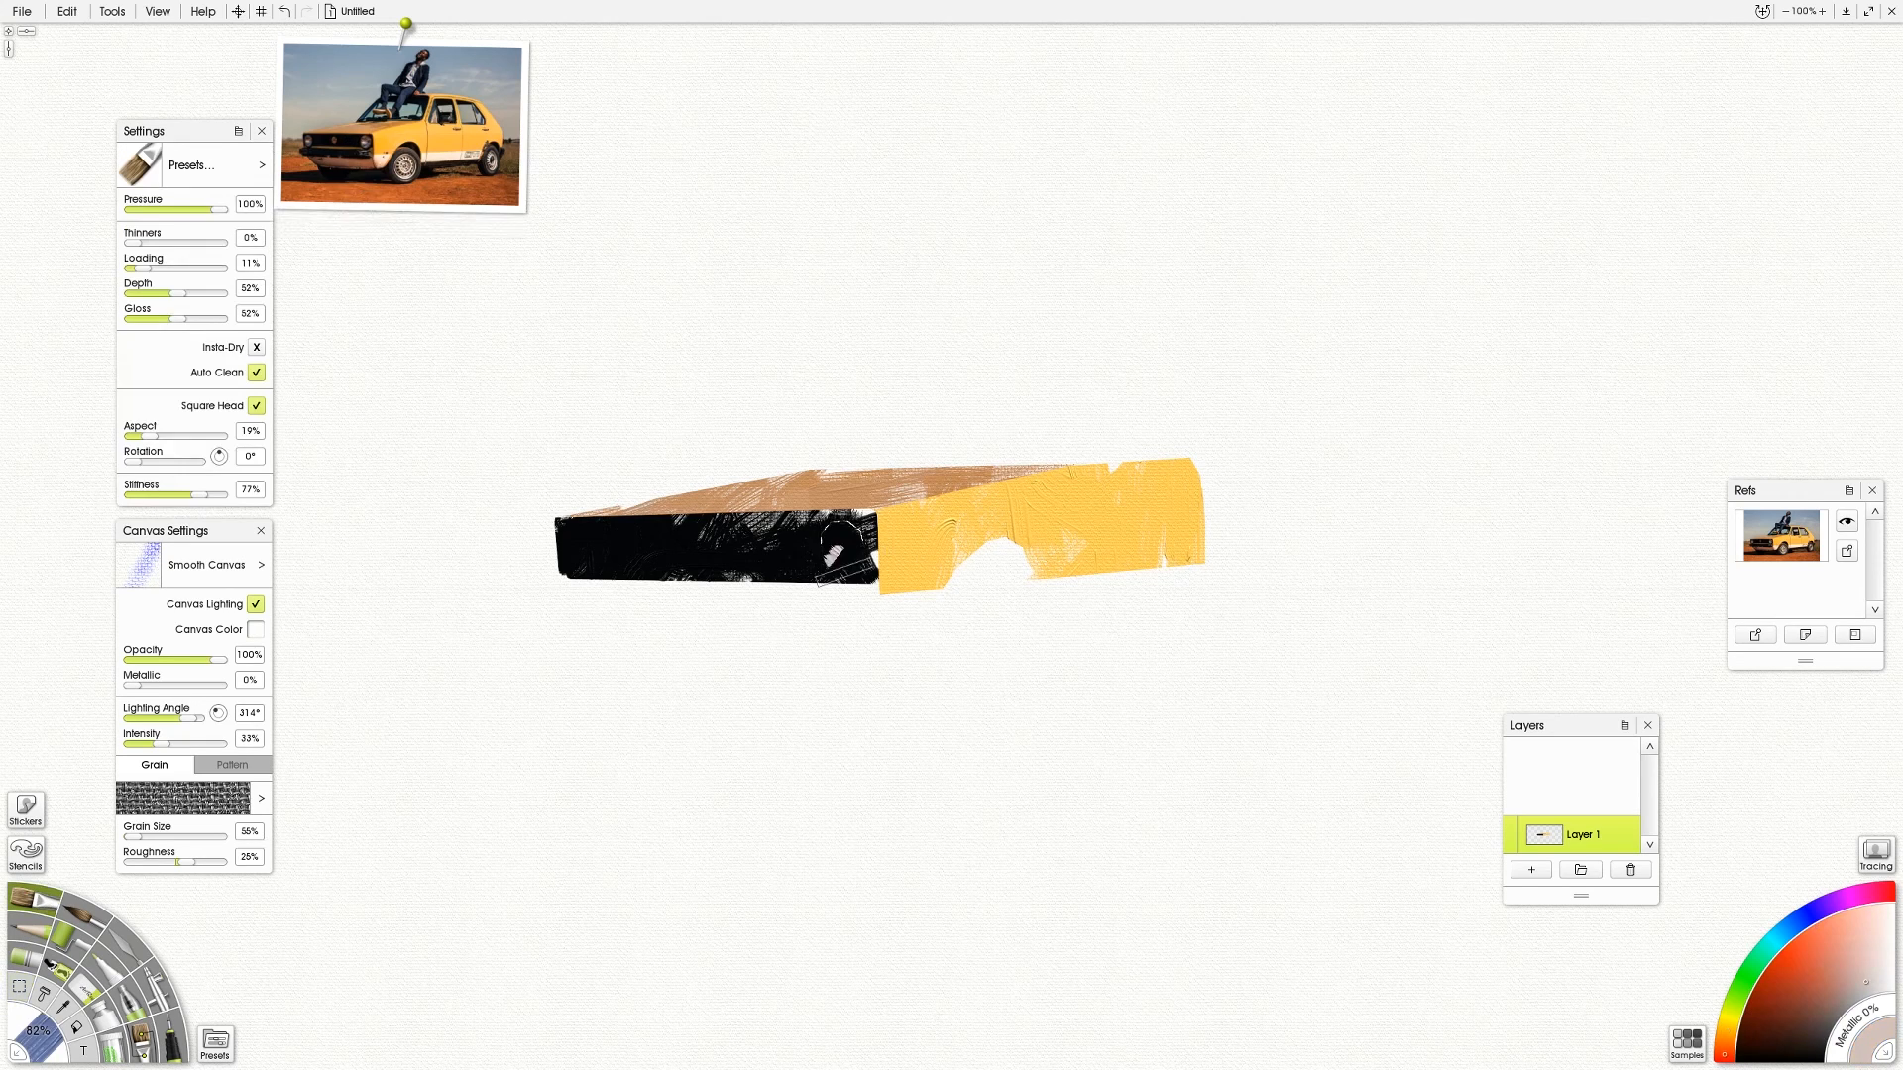
pyautogui.click(371, 161)
pyautogui.moveTo(829, 531)
pyautogui.mouseDown()
pyautogui.moveTo(856, 547)
pyautogui.moveTo(840, 569)
pyautogui.moveTo(854, 557)
pyautogui.mouseUp()
pyautogui.click(360, 162)
pyautogui.click(356, 161)
pyautogui.keyDown('alt'); pyautogui.click(363, 161); pyautogui.keyUp('alt')
pyautogui.hotkey('ctrl', 'z')
pyautogui.moveTo(872, 634)
pyautogui.mouseDown()
pyautogui.moveTo(758, 635)
pyautogui.moveTo(795, 635)
pyautogui.mouseUp()
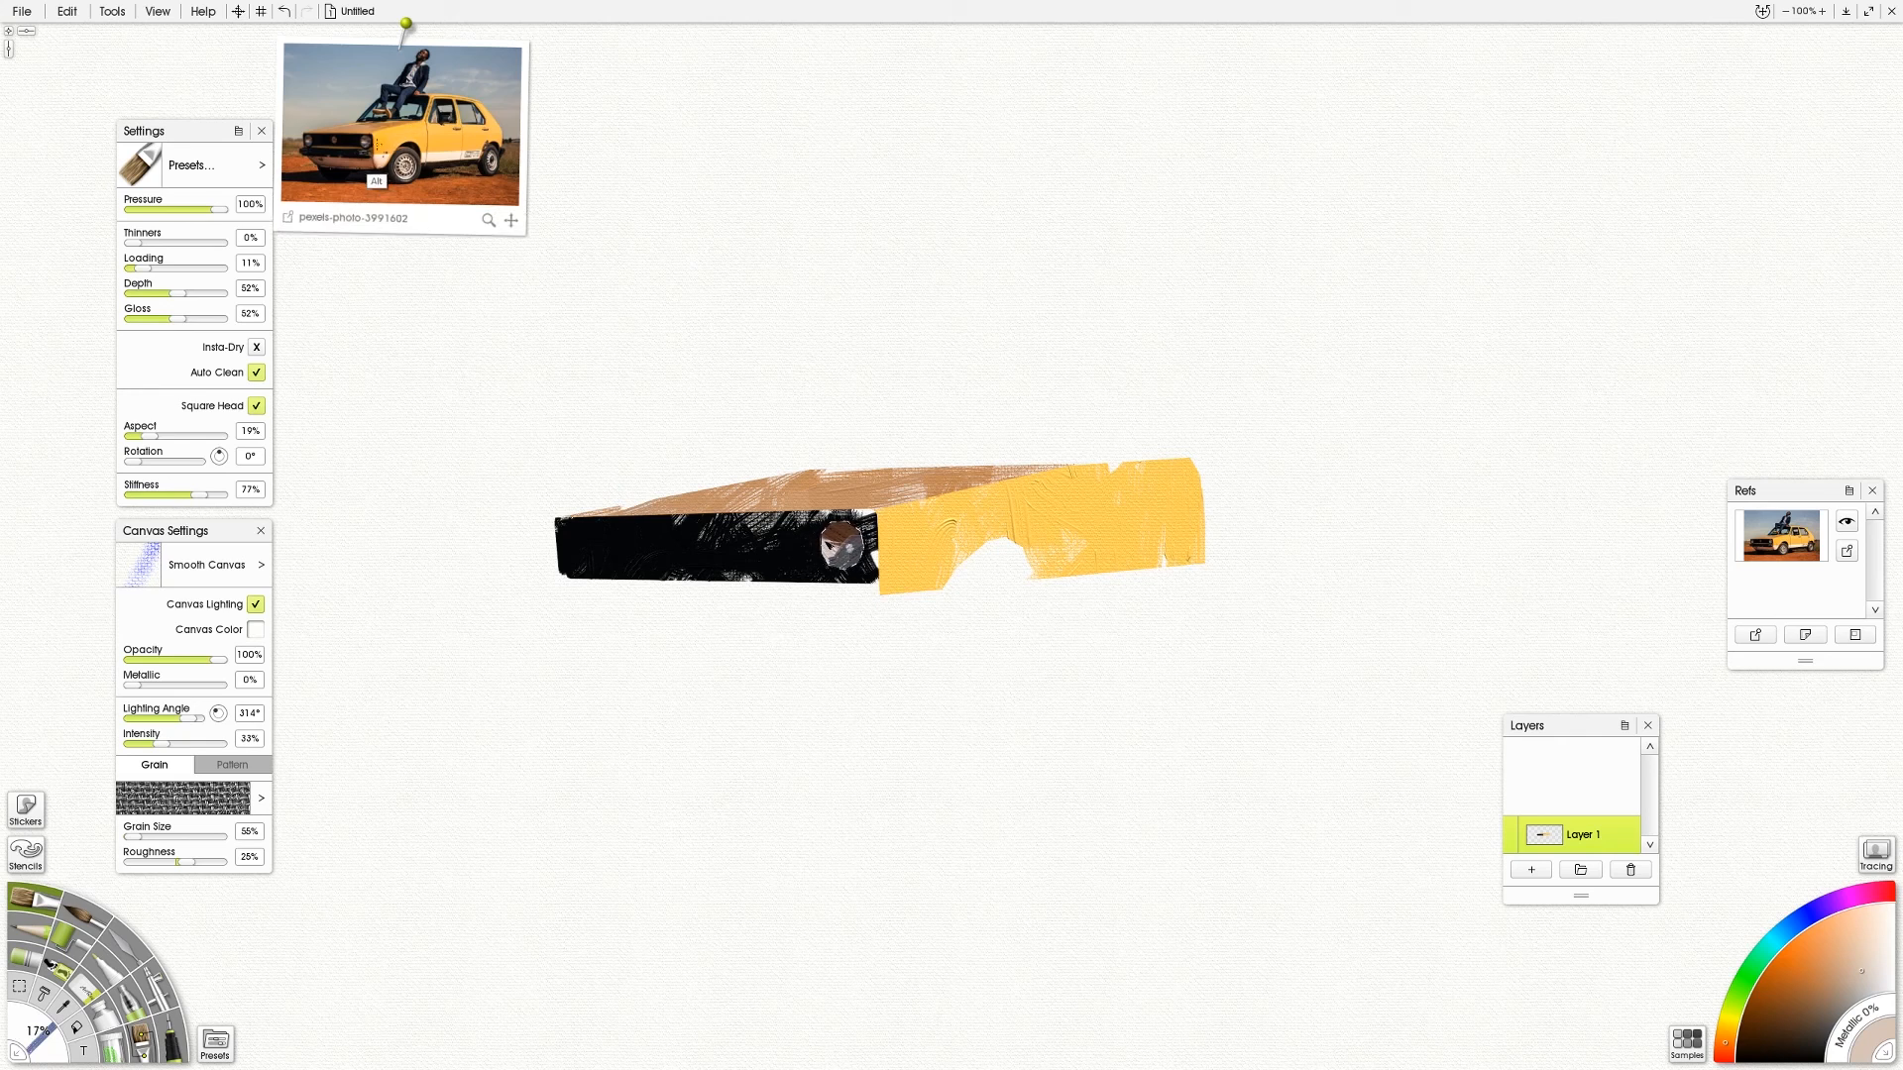
pyautogui.click(372, 183)
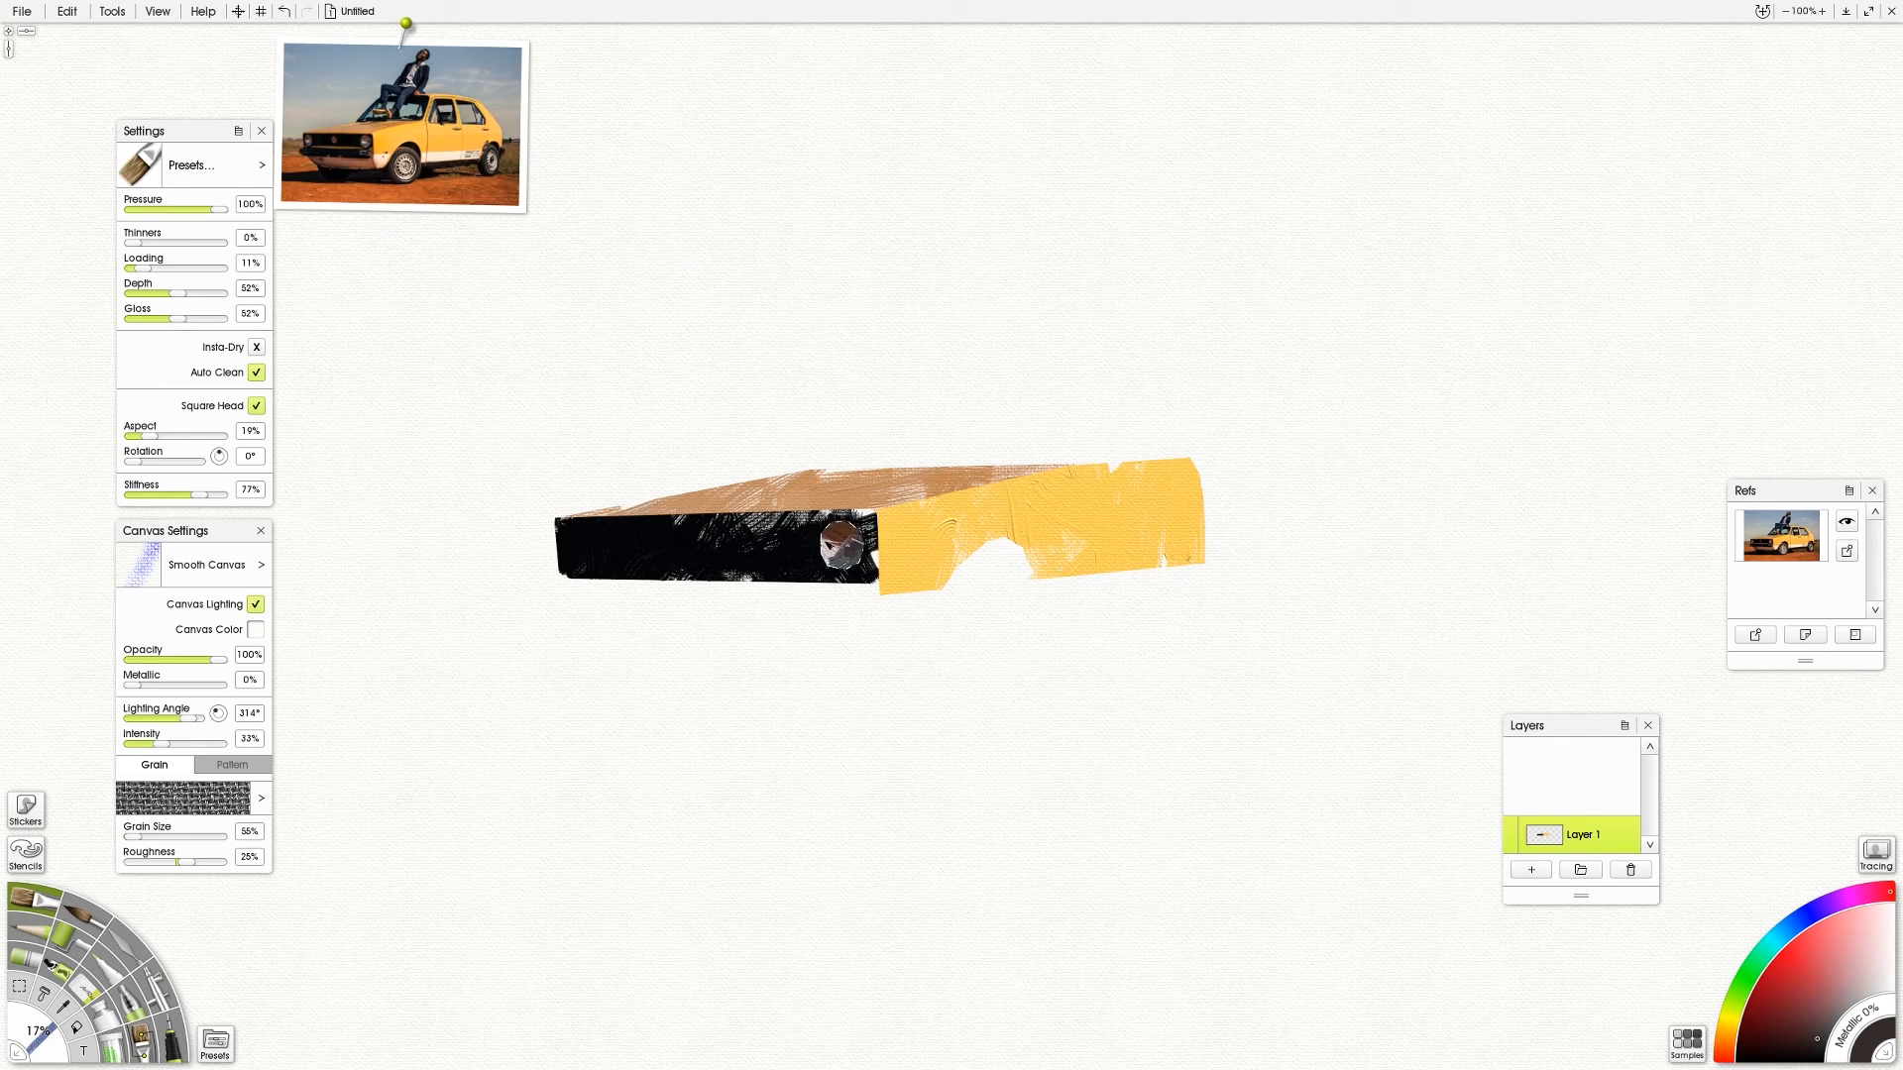
# Polygon-select a thin strip along the grille's lower edge and paint it brown with a color sampled from the photo
pyautogui.click(19, 986)
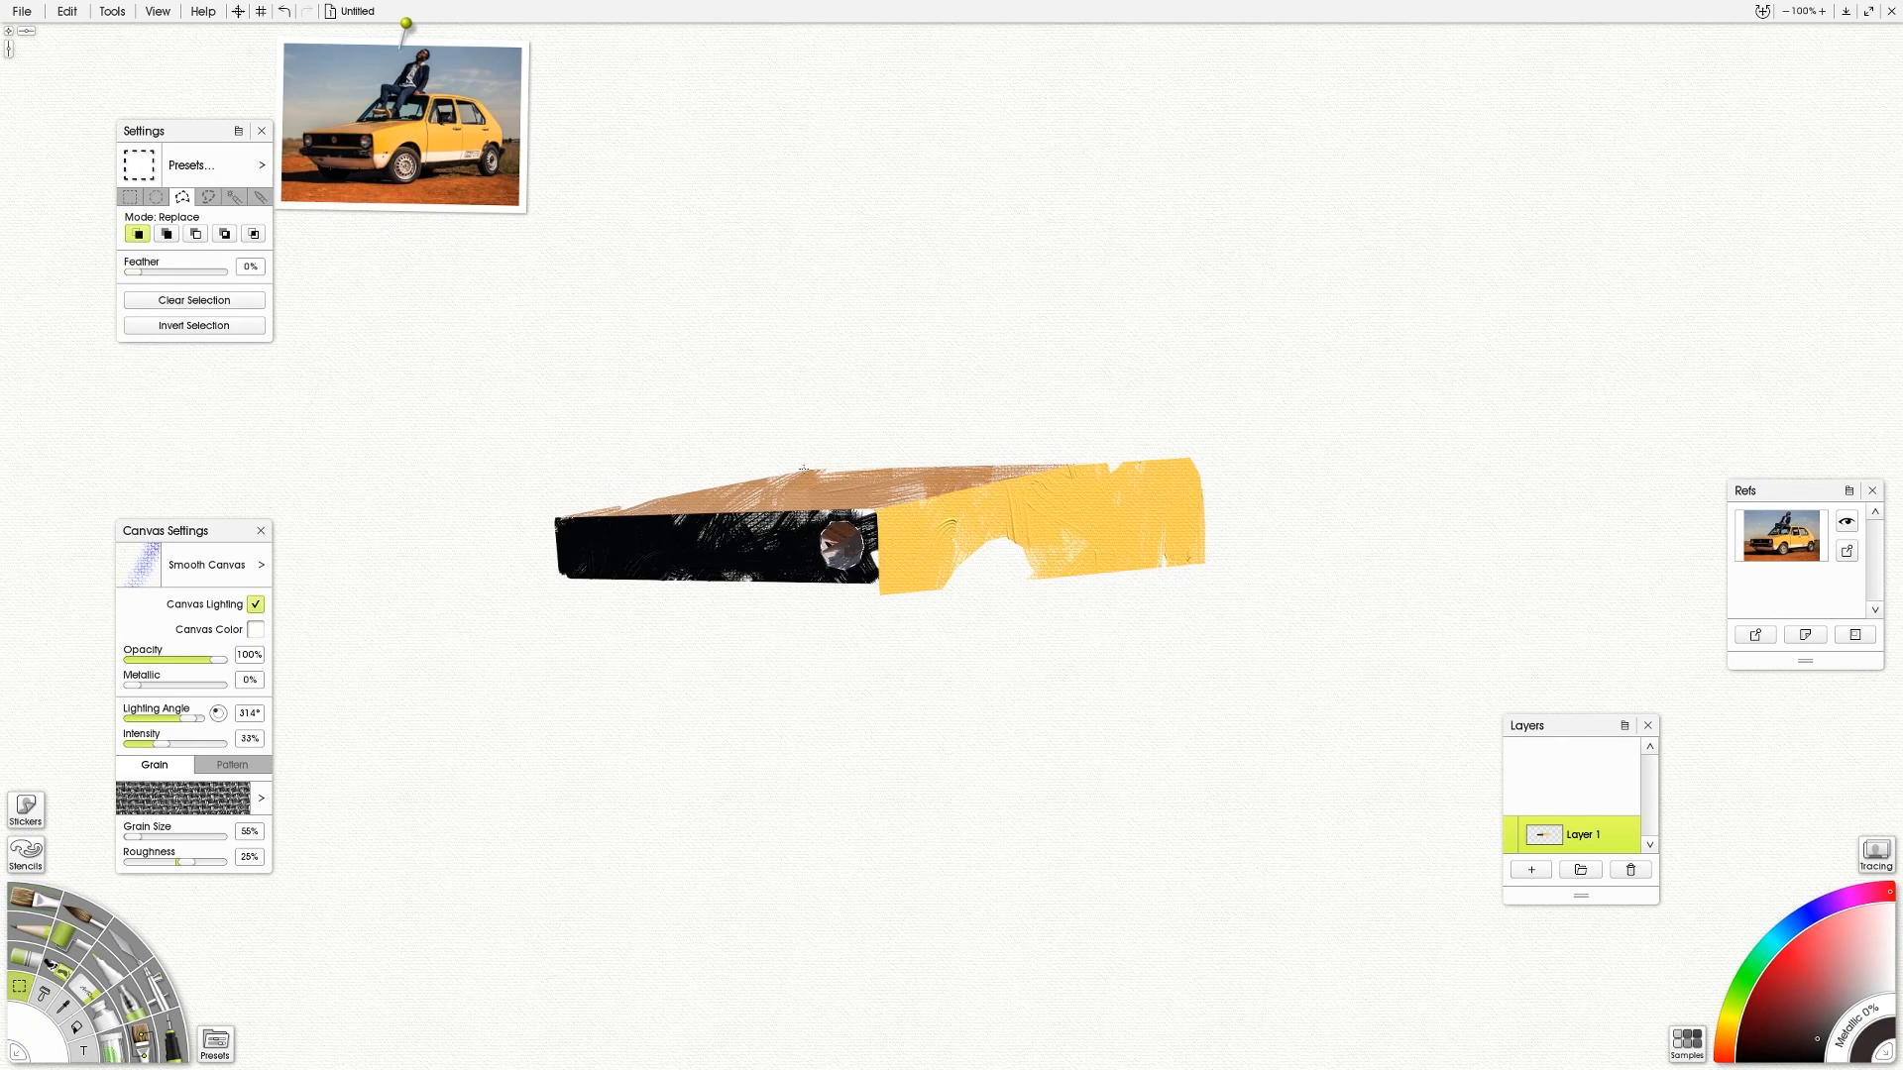
pyautogui.hotkey('ctrl', 'd')
pyautogui.click(877, 582)
pyautogui.click(699, 589)
pyautogui.click(562, 578)
pyautogui.click(35, 898)
pyautogui.keyDown('alt'); pyautogui.click(358, 155); pyautogui.keyUp('alt')
pyautogui.keyDown('alt'); pyautogui.click(358, 186); pyautogui.keyUp('alt')
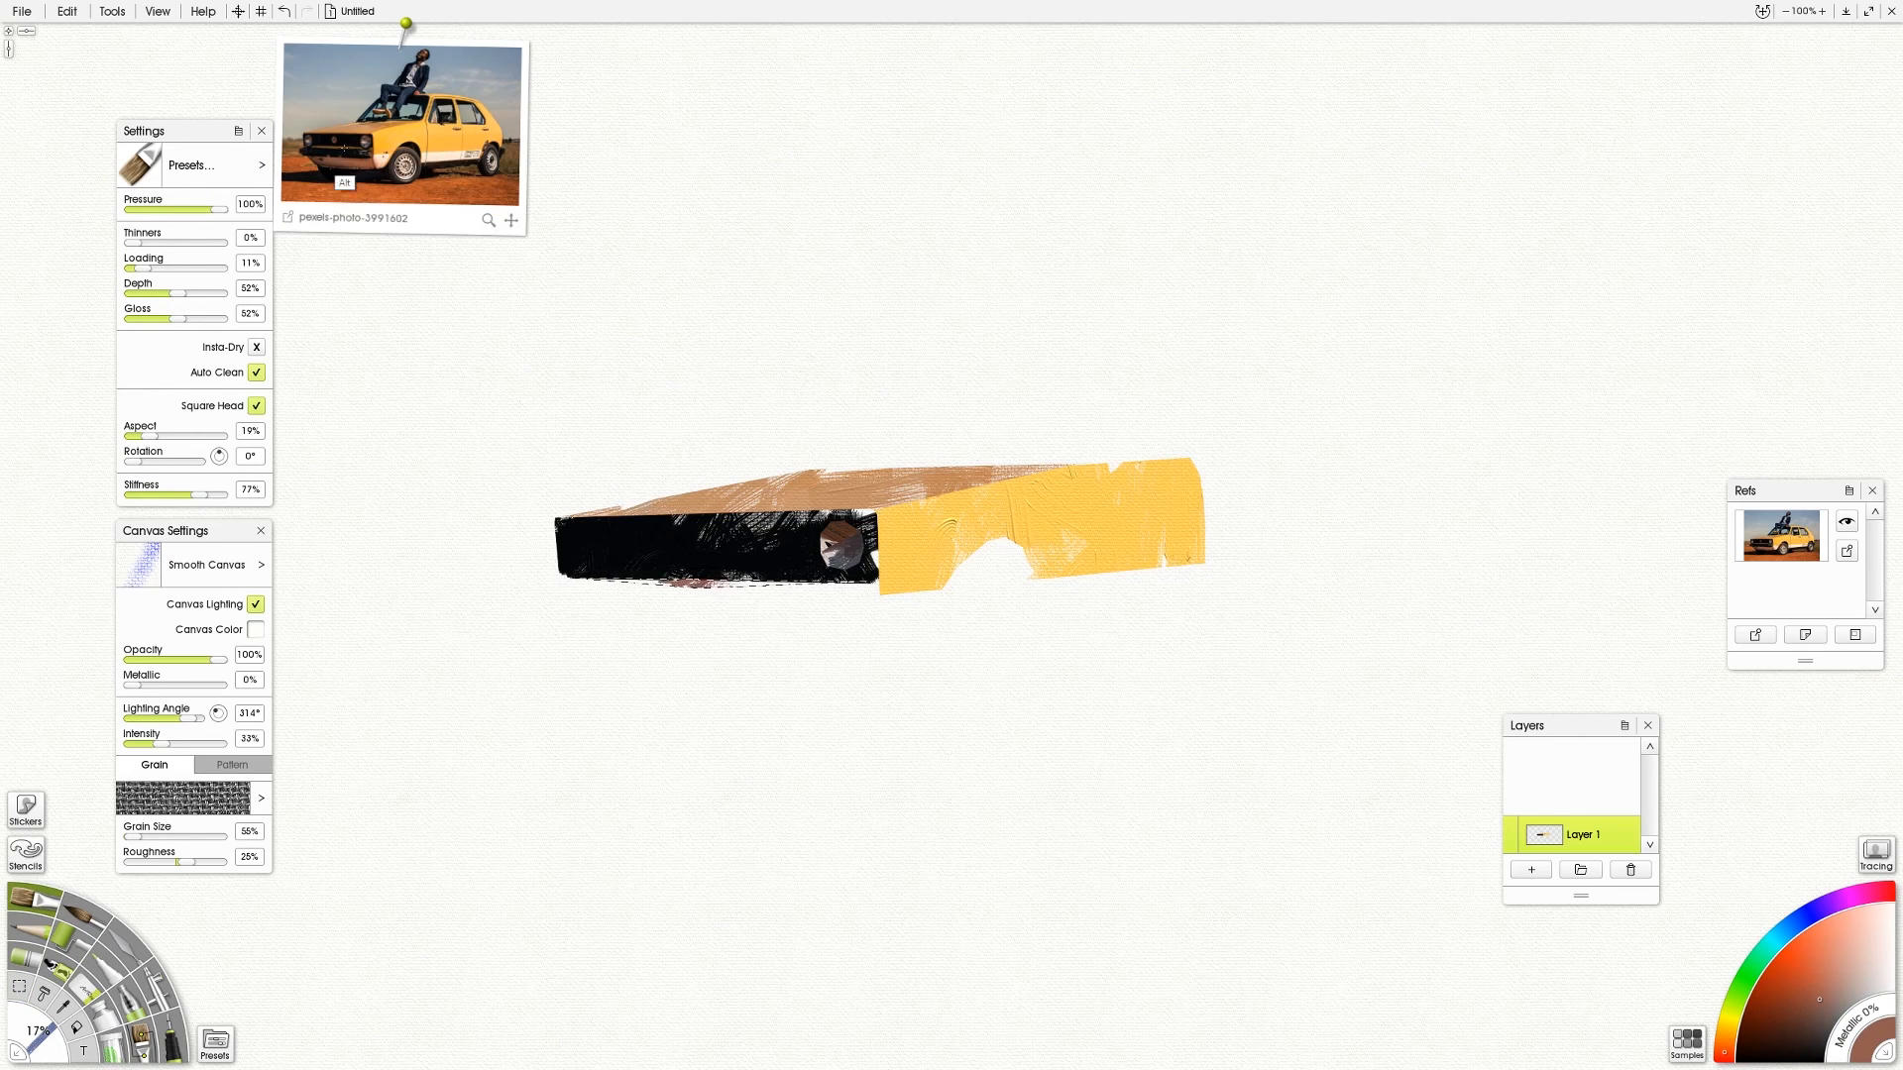
pyautogui.keyDown('alt'); pyautogui.click(342, 188); pyautogui.keyUp('alt')
pyautogui.moveTo(750, 587)
pyautogui.mouseDown()
pyautogui.moveTo(585, 582)
pyautogui.moveTo(862, 584)
pyautogui.moveTo(615, 582)
pyautogui.moveTo(681, 651)
pyautogui.mouseUp()
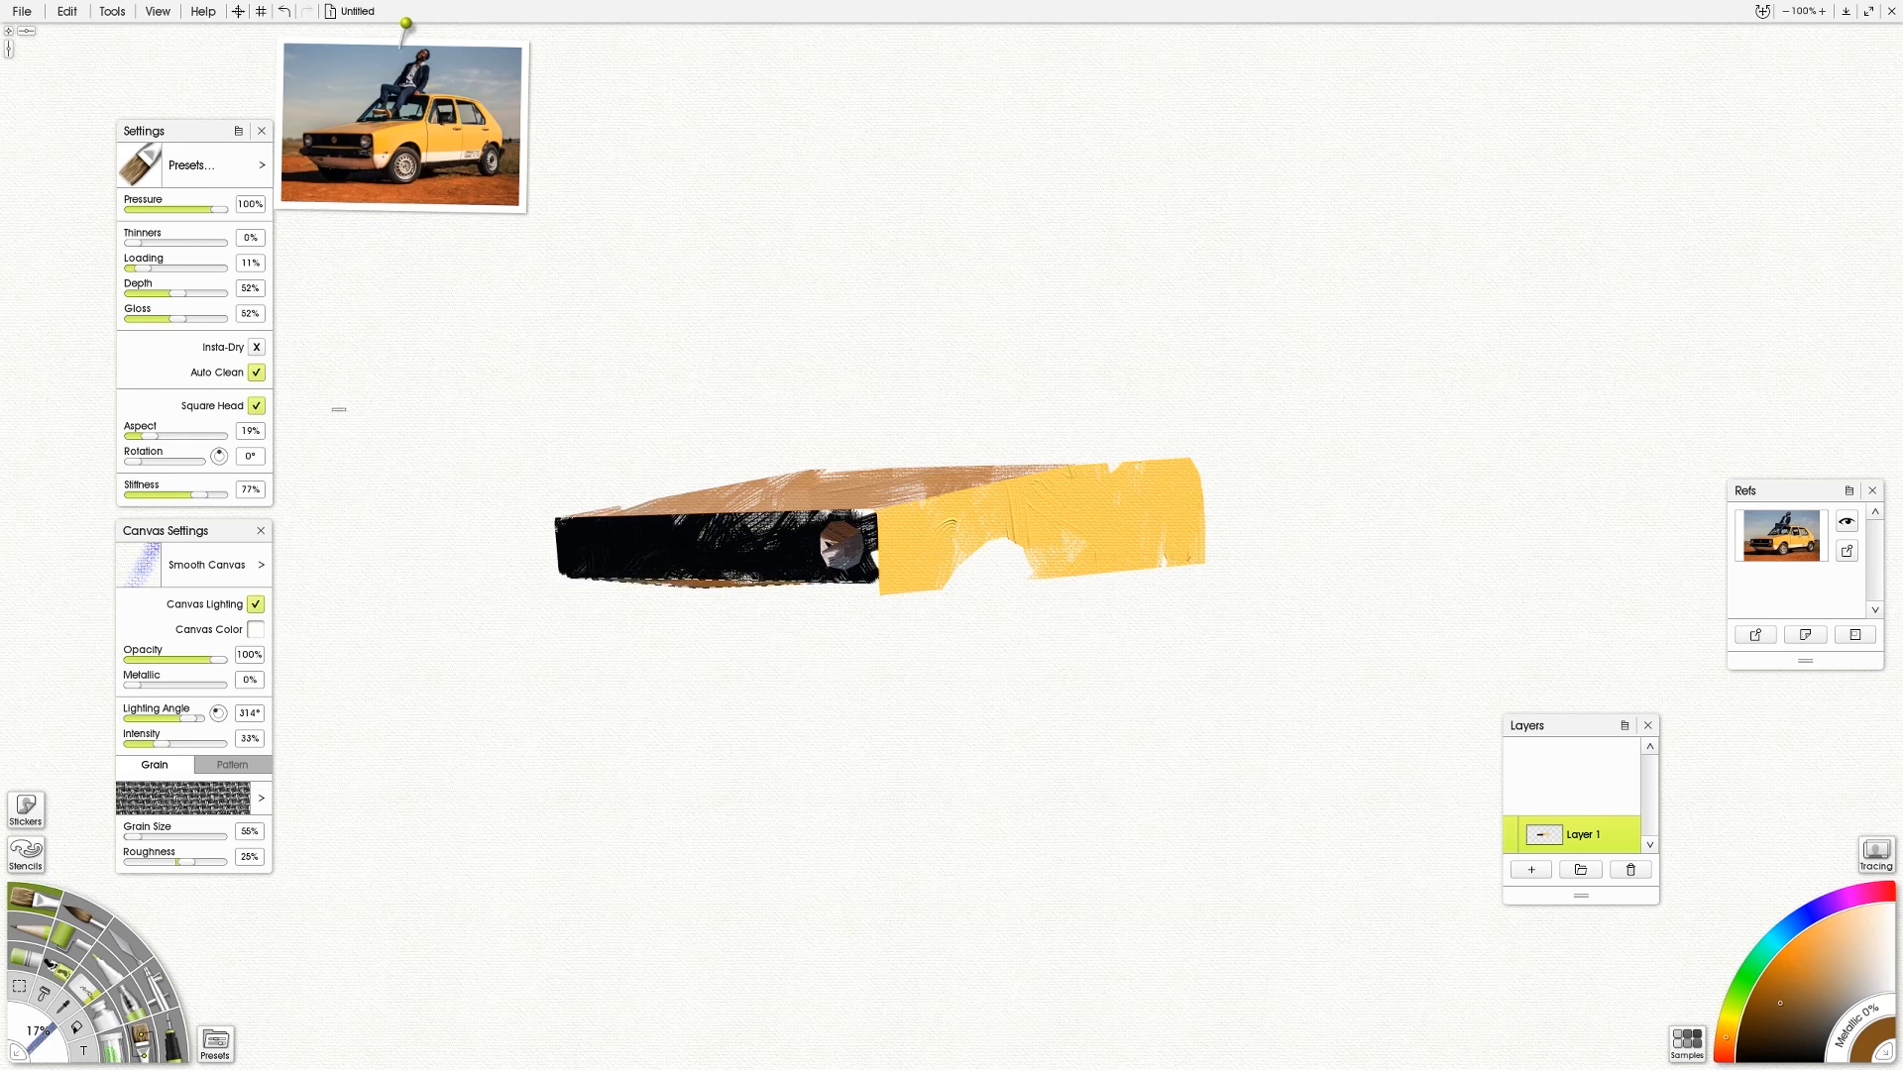
# Polygon-select a narrow slanted windshield pillar rising from the hood's rear edge and paint it black
pyautogui.click(19, 987)
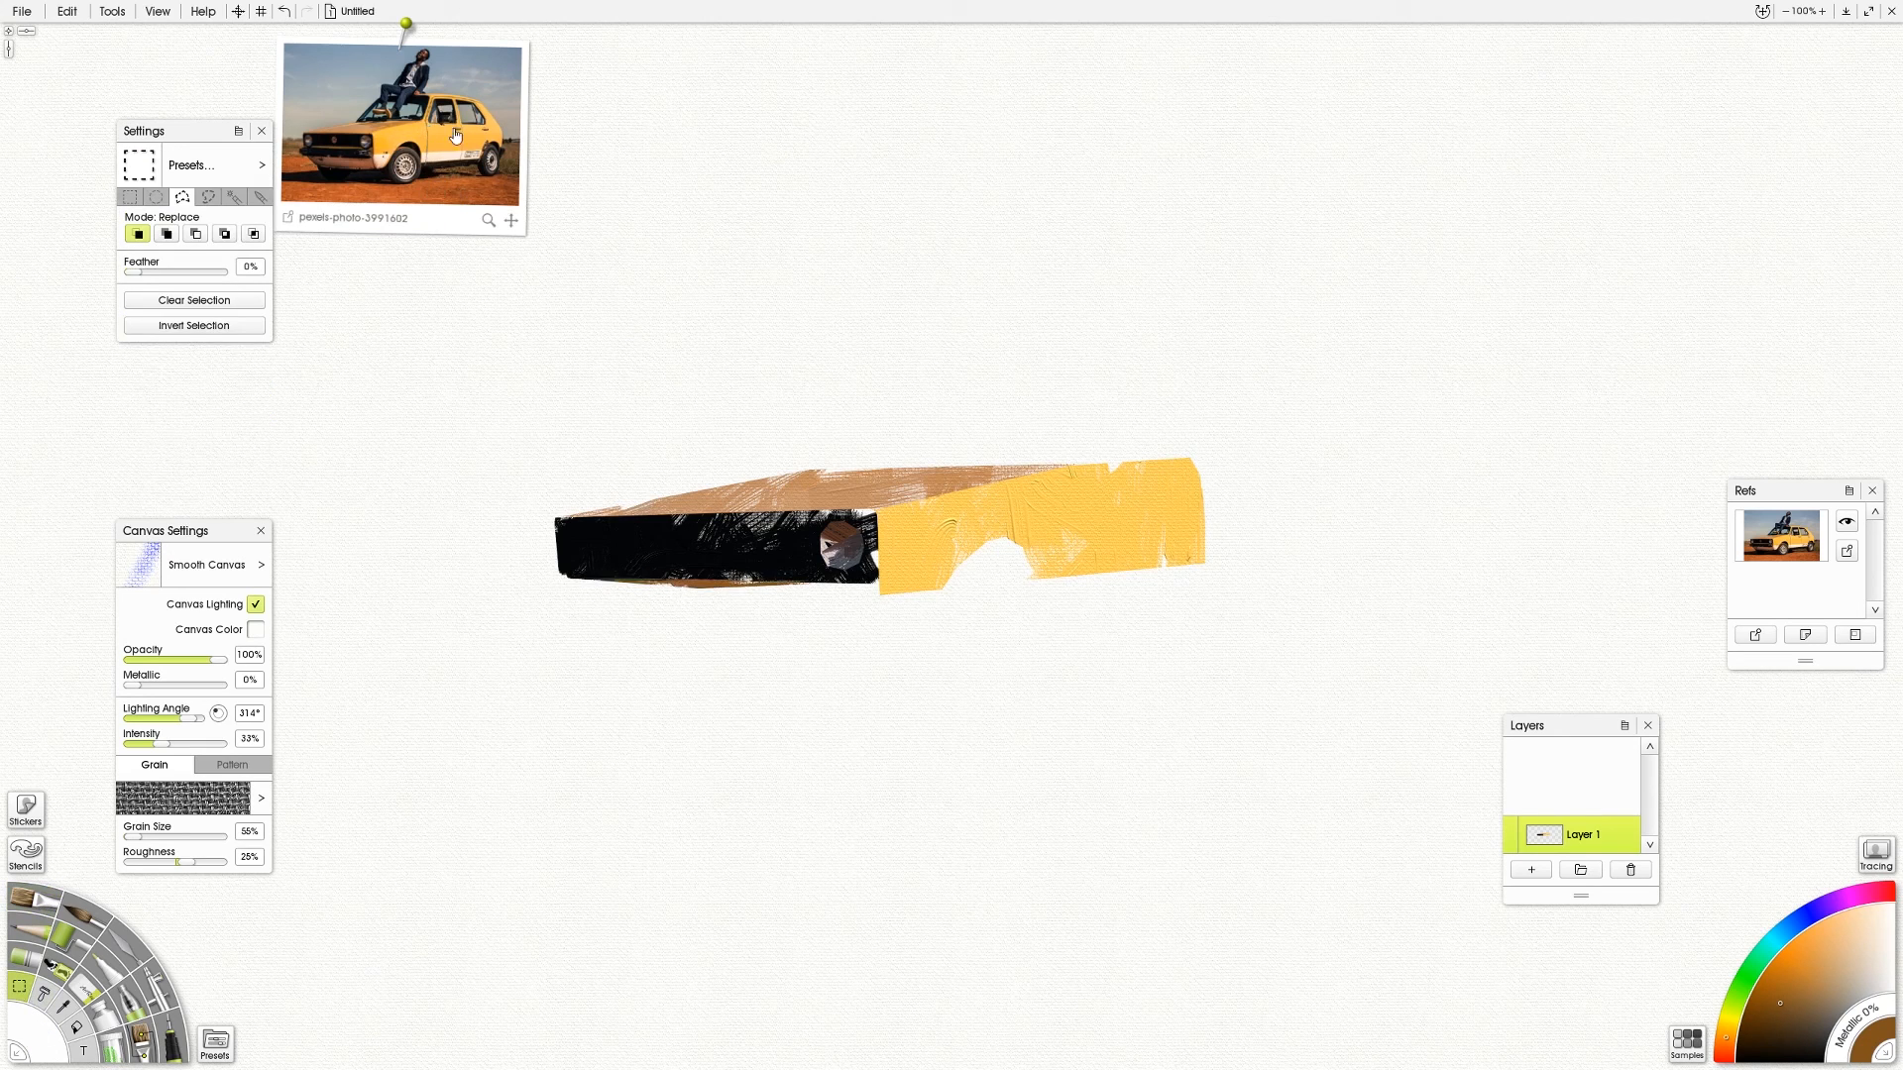
pyautogui.keyDown('alt'); pyautogui.click(408, 139); pyautogui.keyUp('alt')
pyautogui.click(810, 469)
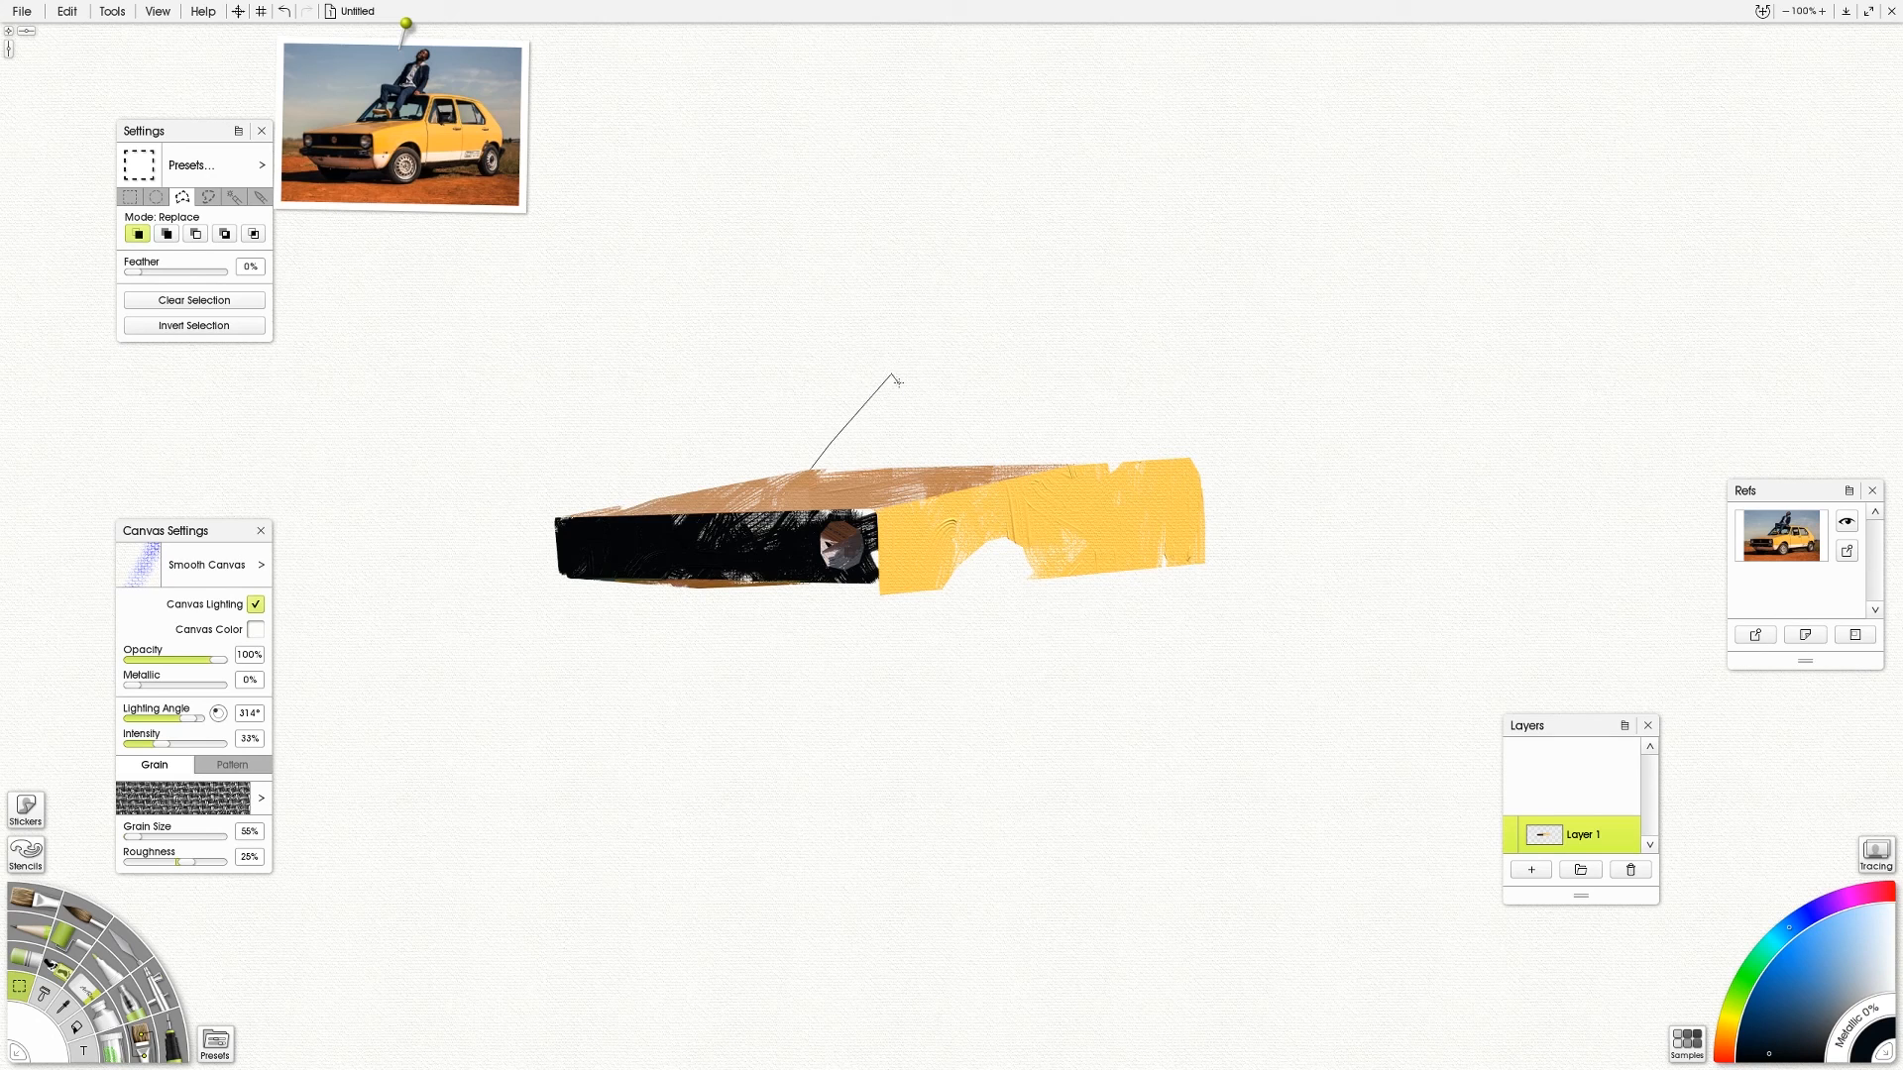
pyautogui.click(809, 469)
pyautogui.click(34, 899)
pyautogui.click(421, 139)
pyautogui.moveTo(829, 457)
pyautogui.mouseDown()
pyautogui.moveTo(922, 346)
pyautogui.moveTo(821, 468)
pyautogui.mouseUp()
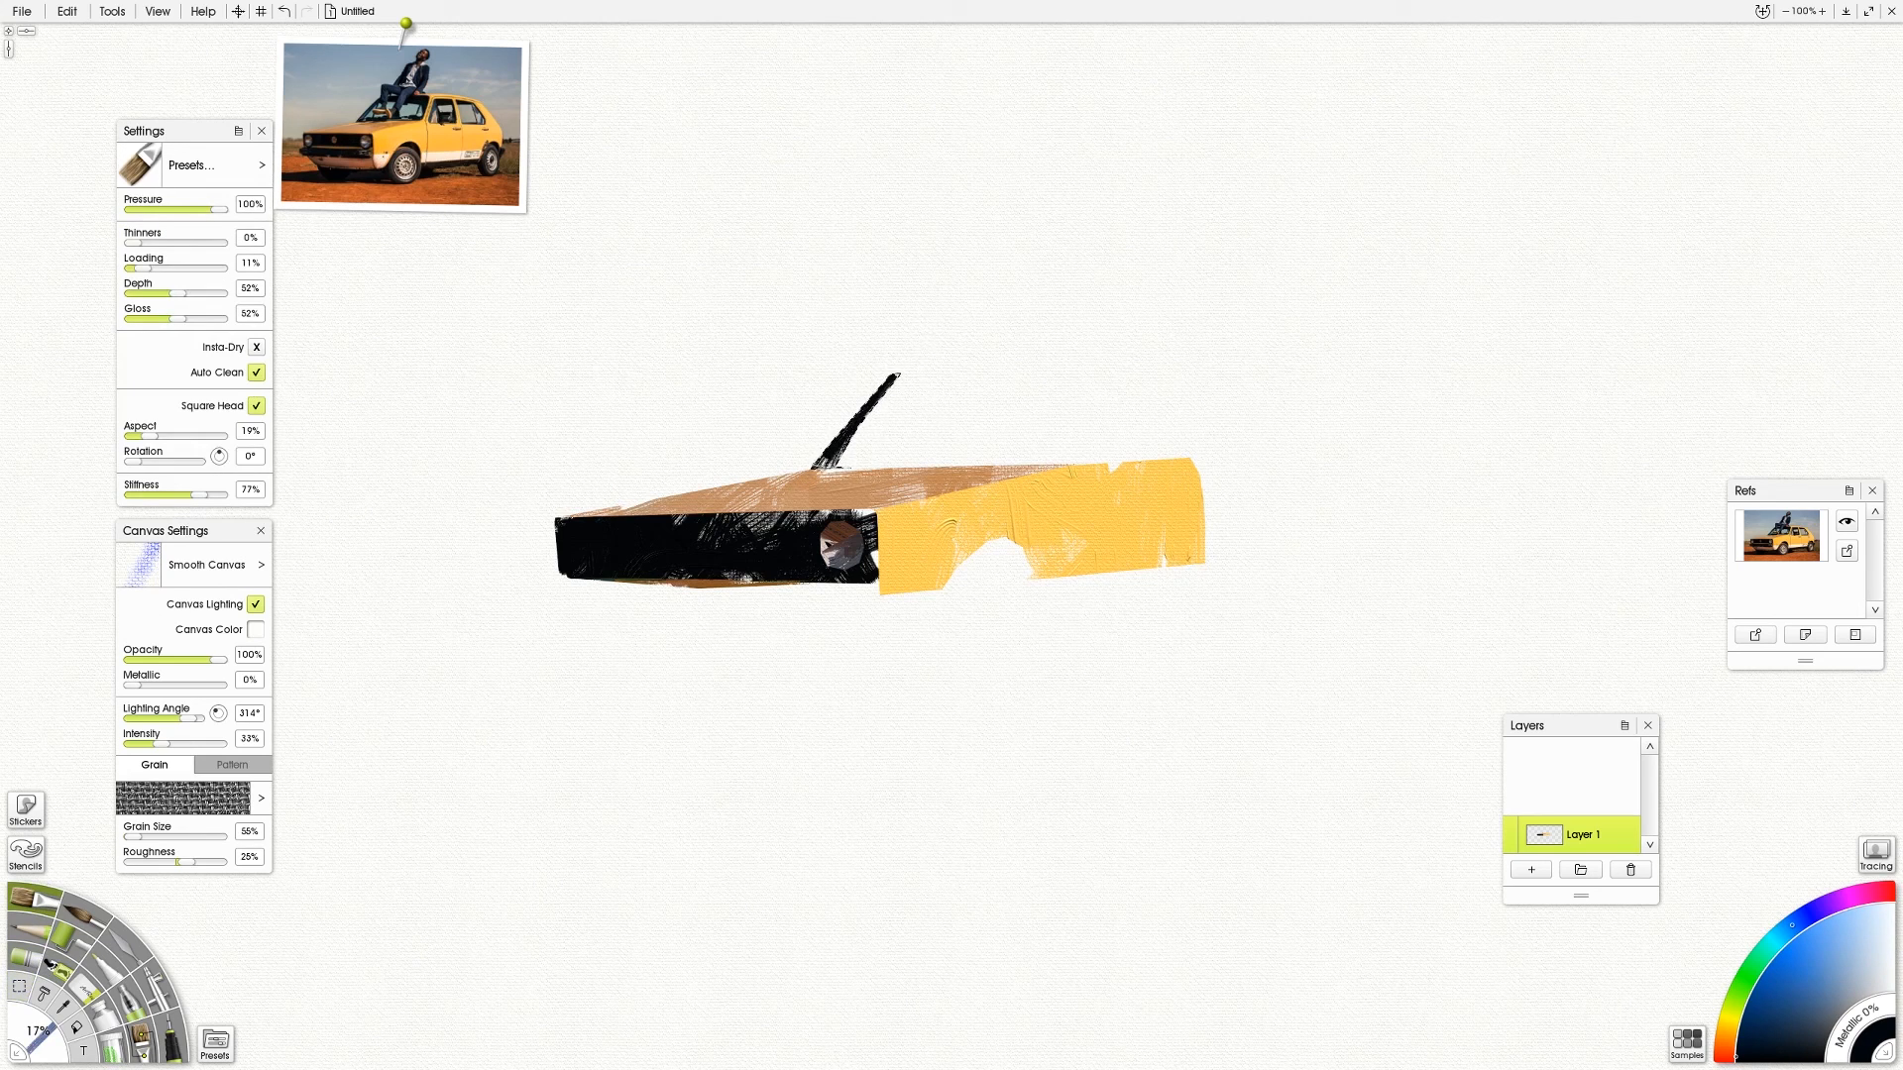
# Polygon-select a long, thin bumper below the grille and paint it black using the color sampled from the grille
pyautogui.click(19, 986)
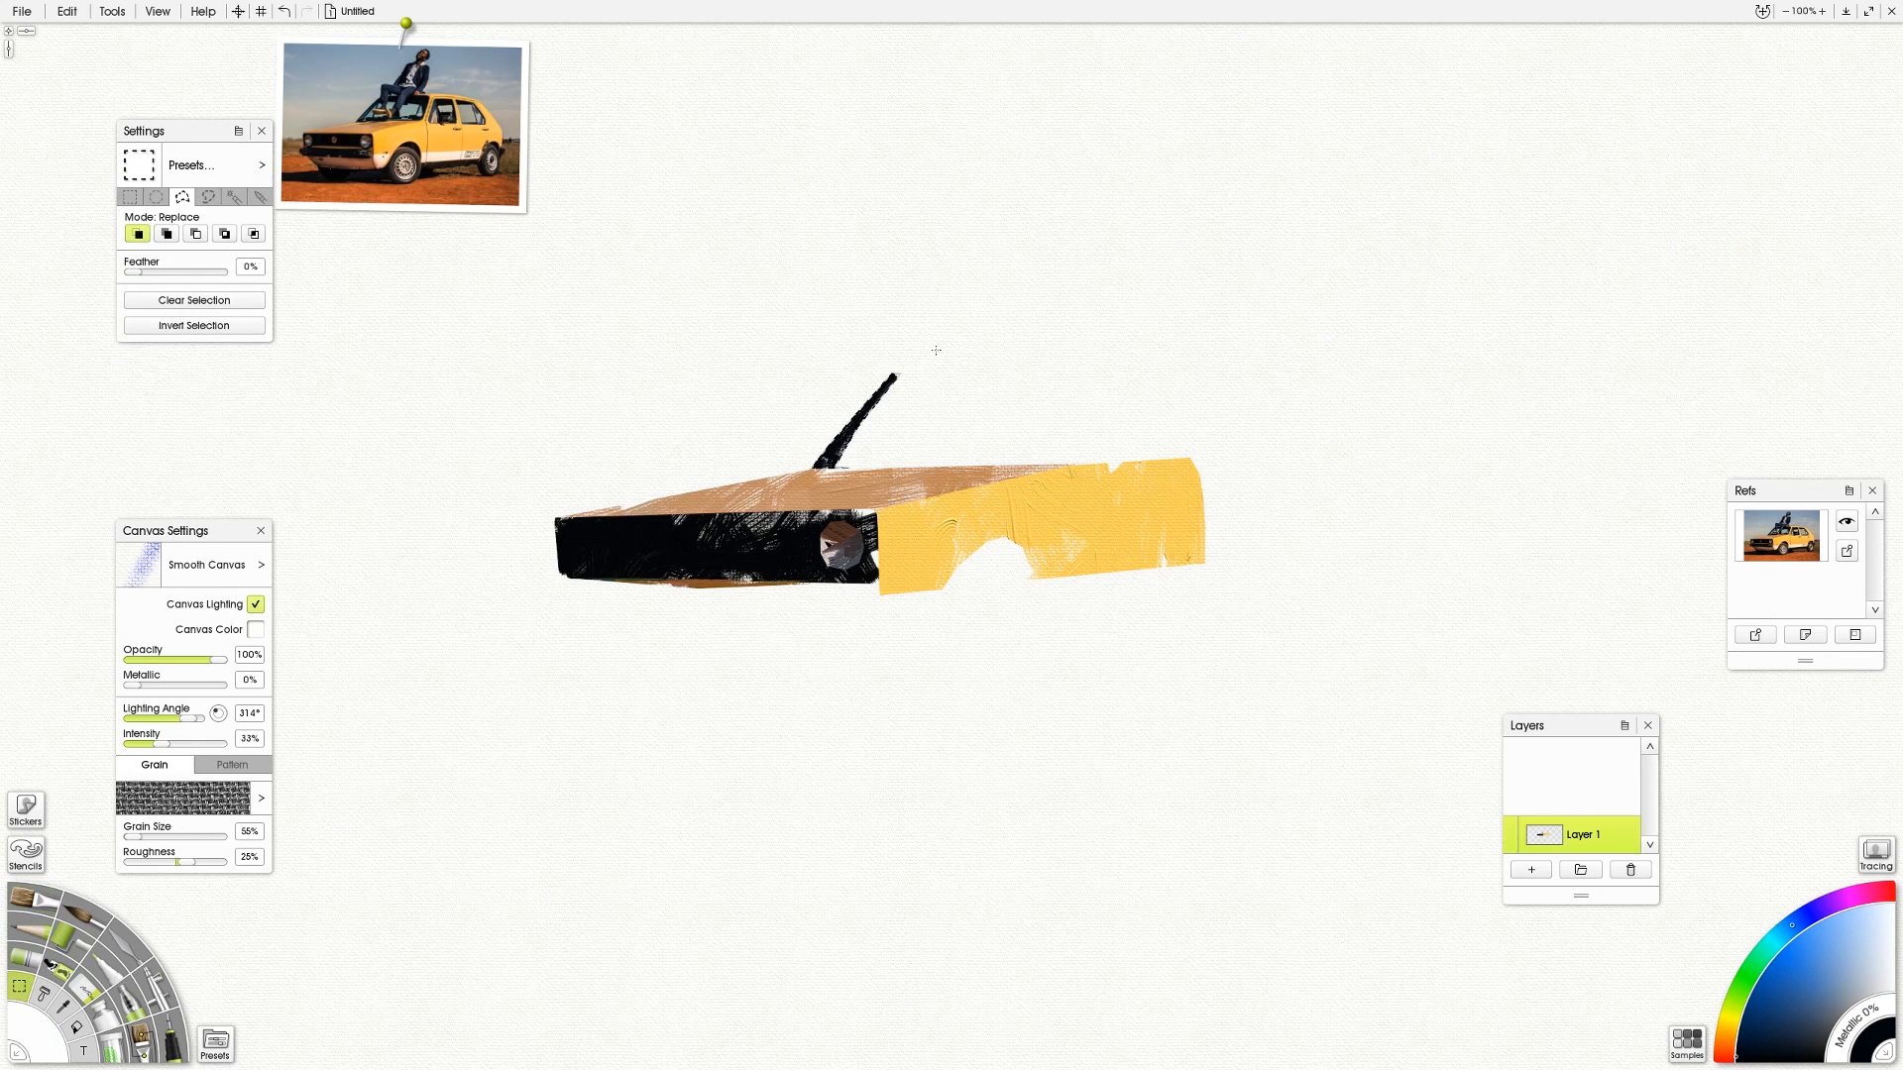
pyautogui.moveTo(546, 602)
pyautogui.mouseDown()
pyautogui.moveTo(897, 614)
pyautogui.moveTo(697, 586)
pyautogui.mouseUp()
pyautogui.click(564, 581)
pyautogui.click(35, 899)
pyautogui.keyDown('alt'); pyautogui.click(574, 571); pyautogui.keyUp('alt')
pyautogui.moveTo(551, 585)
pyautogui.mouseDown()
pyautogui.moveTo(635, 612)
pyautogui.moveTo(559, 582)
pyautogui.moveTo(587, 573)
pyautogui.moveTo(679, 604)
pyautogui.moveTo(652, 591)
pyautogui.moveTo(643, 616)
pyautogui.moveTo(781, 602)
pyautogui.moveTo(784, 618)
pyautogui.moveTo(819, 588)
pyautogui.moveTo(792, 634)
pyautogui.mouseUp()
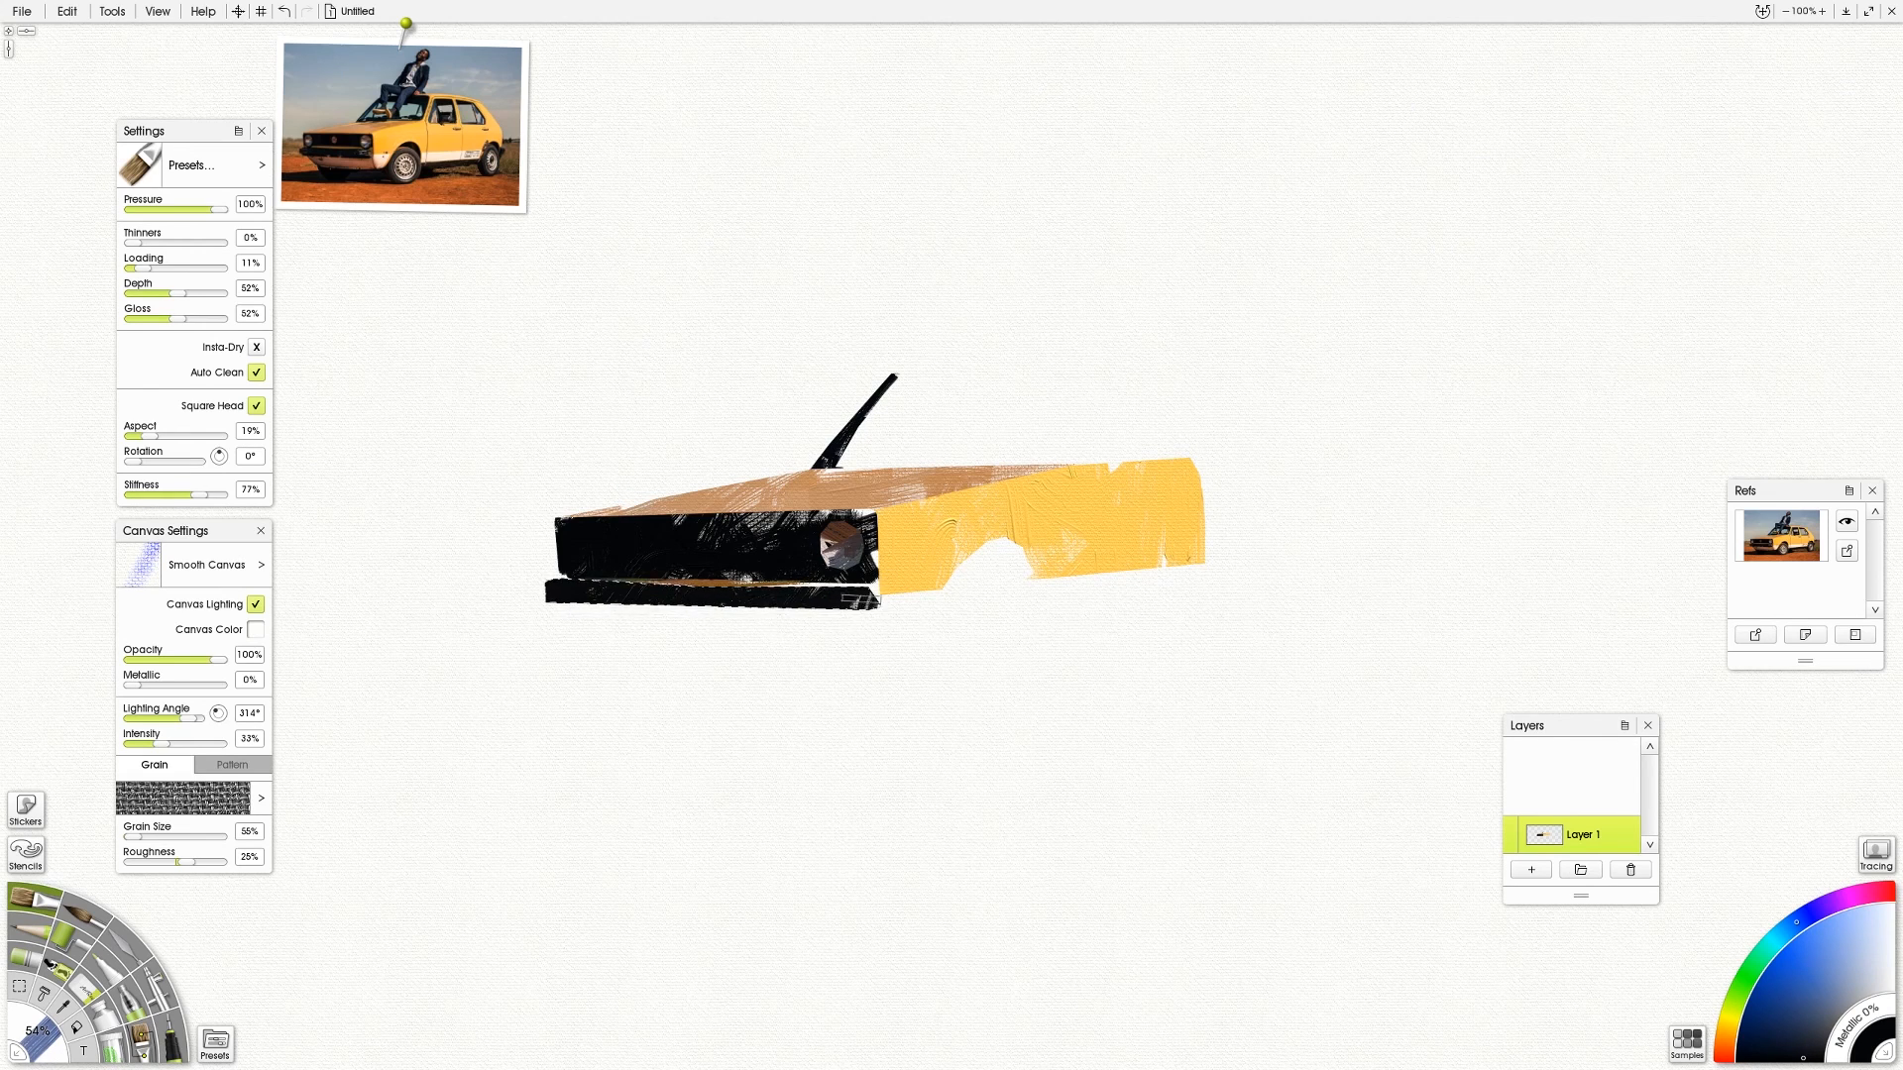
# Polygon-select the front section below the bumper, paint it reddish brown sampled from the photo, and clear the selection
pyautogui.click(21, 984)
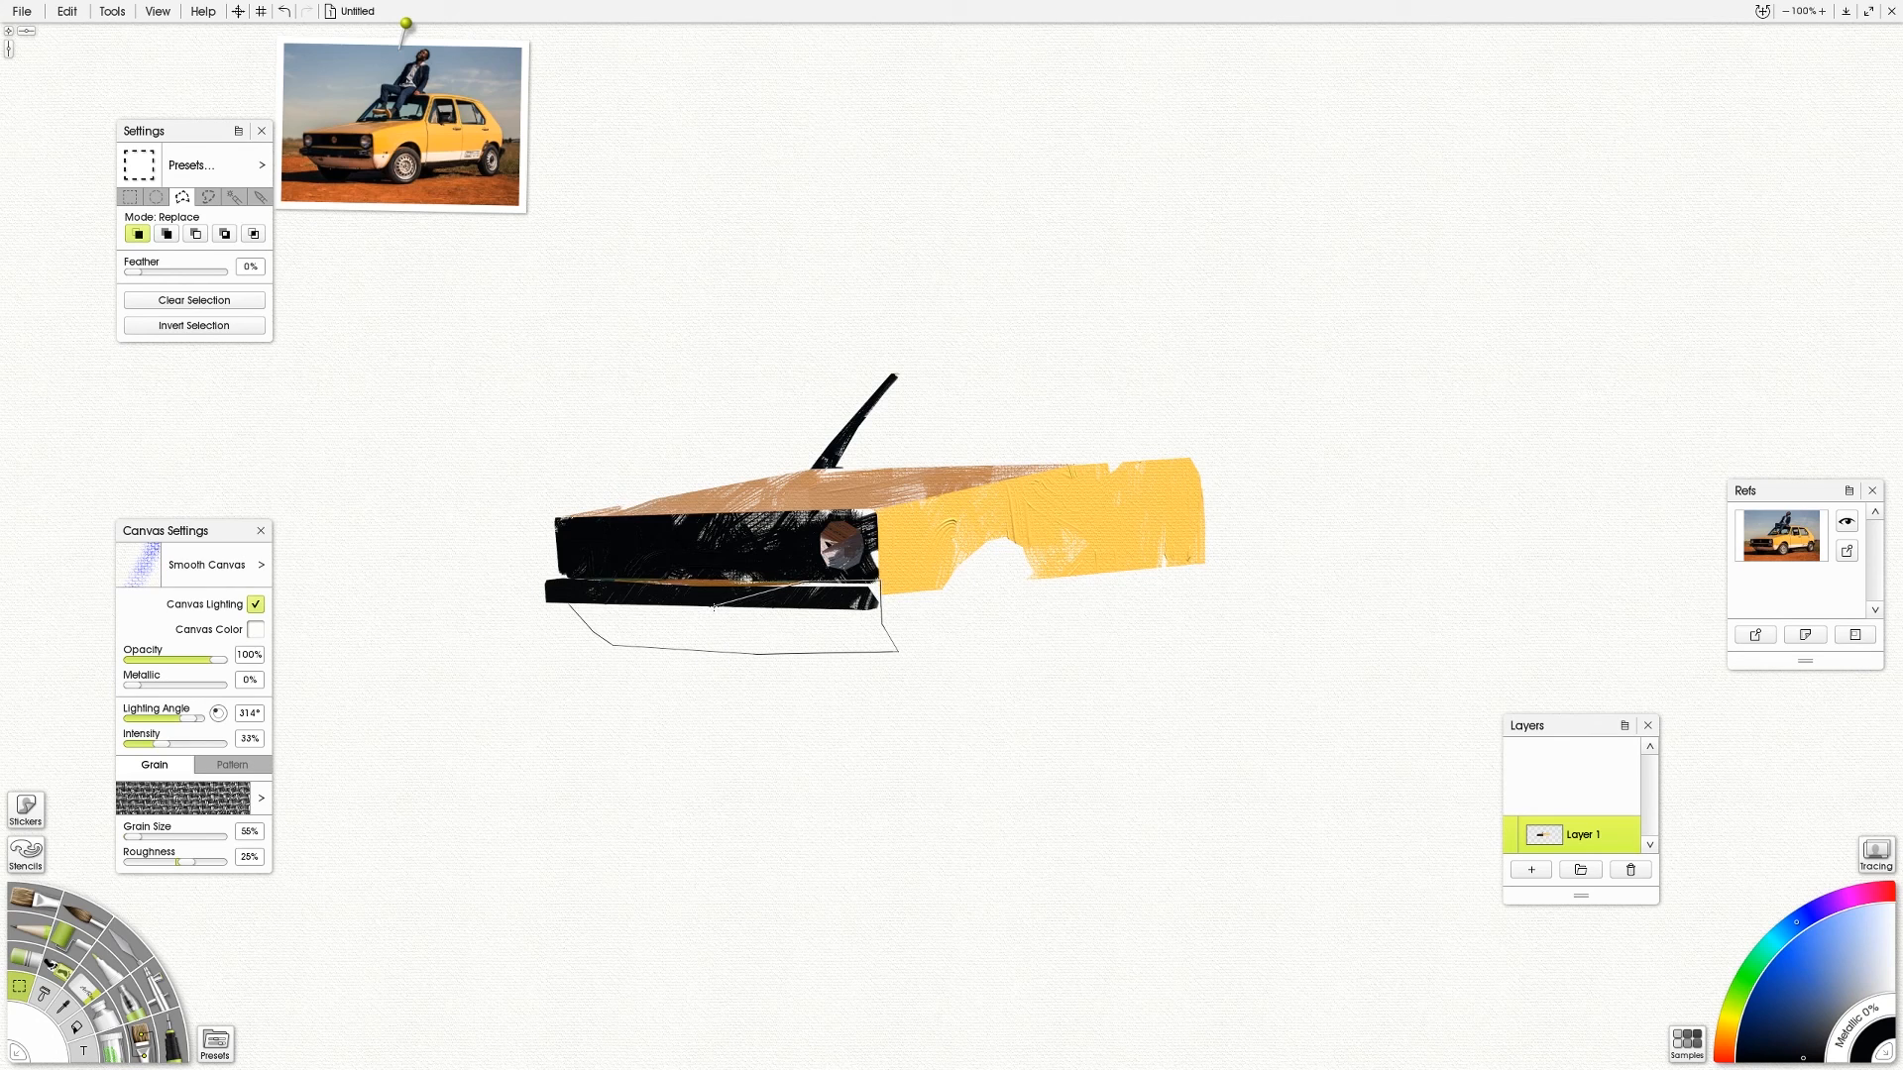
pyautogui.click(40, 898)
pyautogui.click(400, 186)
pyautogui.moveTo(868, 622)
pyautogui.mouseDown()
pyautogui.moveTo(580, 625)
pyautogui.moveTo(783, 610)
pyautogui.moveTo(949, 627)
pyautogui.moveTo(585, 625)
pyautogui.moveTo(674, 639)
pyautogui.moveTo(615, 609)
pyautogui.moveTo(857, 664)
pyautogui.moveTo(595, 629)
pyautogui.moveTo(882, 634)
pyautogui.moveTo(594, 624)
pyautogui.moveTo(836, 588)
pyautogui.moveTo(876, 597)
pyautogui.moveTo(880, 626)
pyautogui.mouseUp()
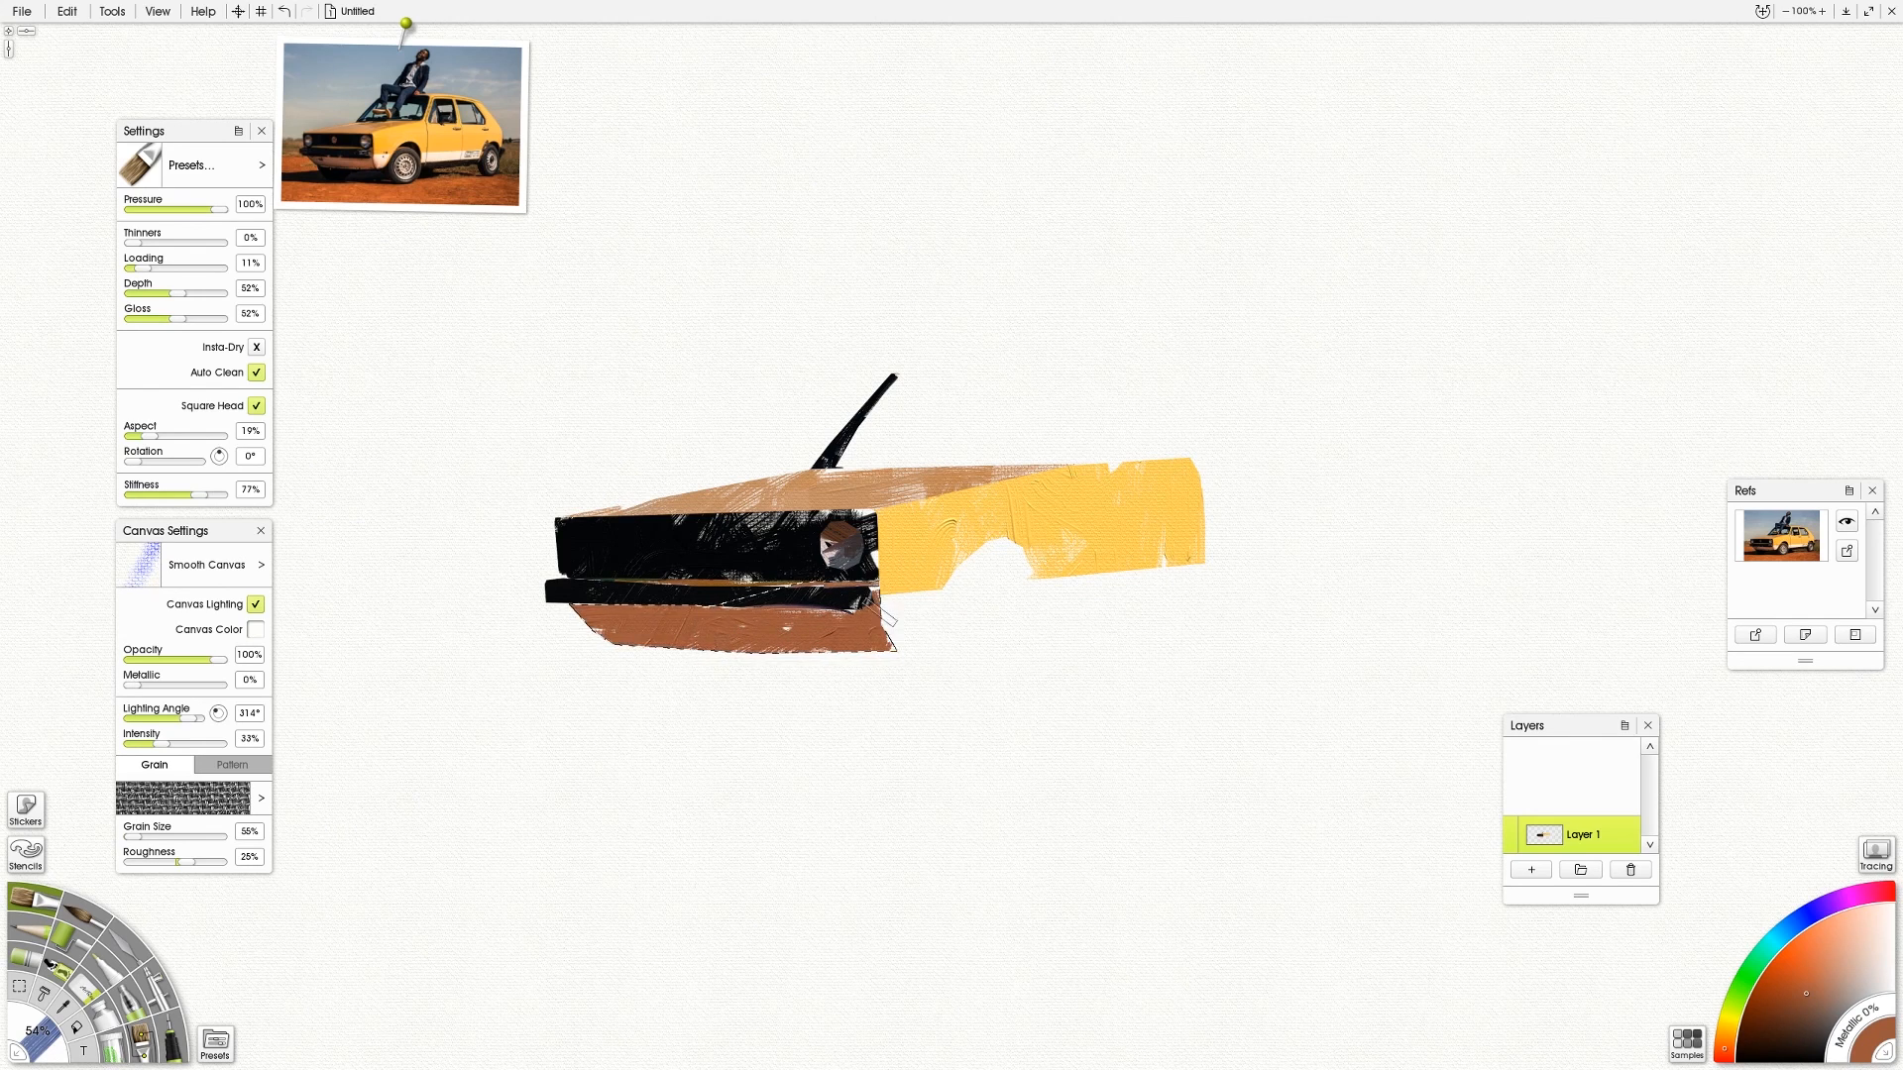
pyautogui.hotkey('ctrl', 'd')
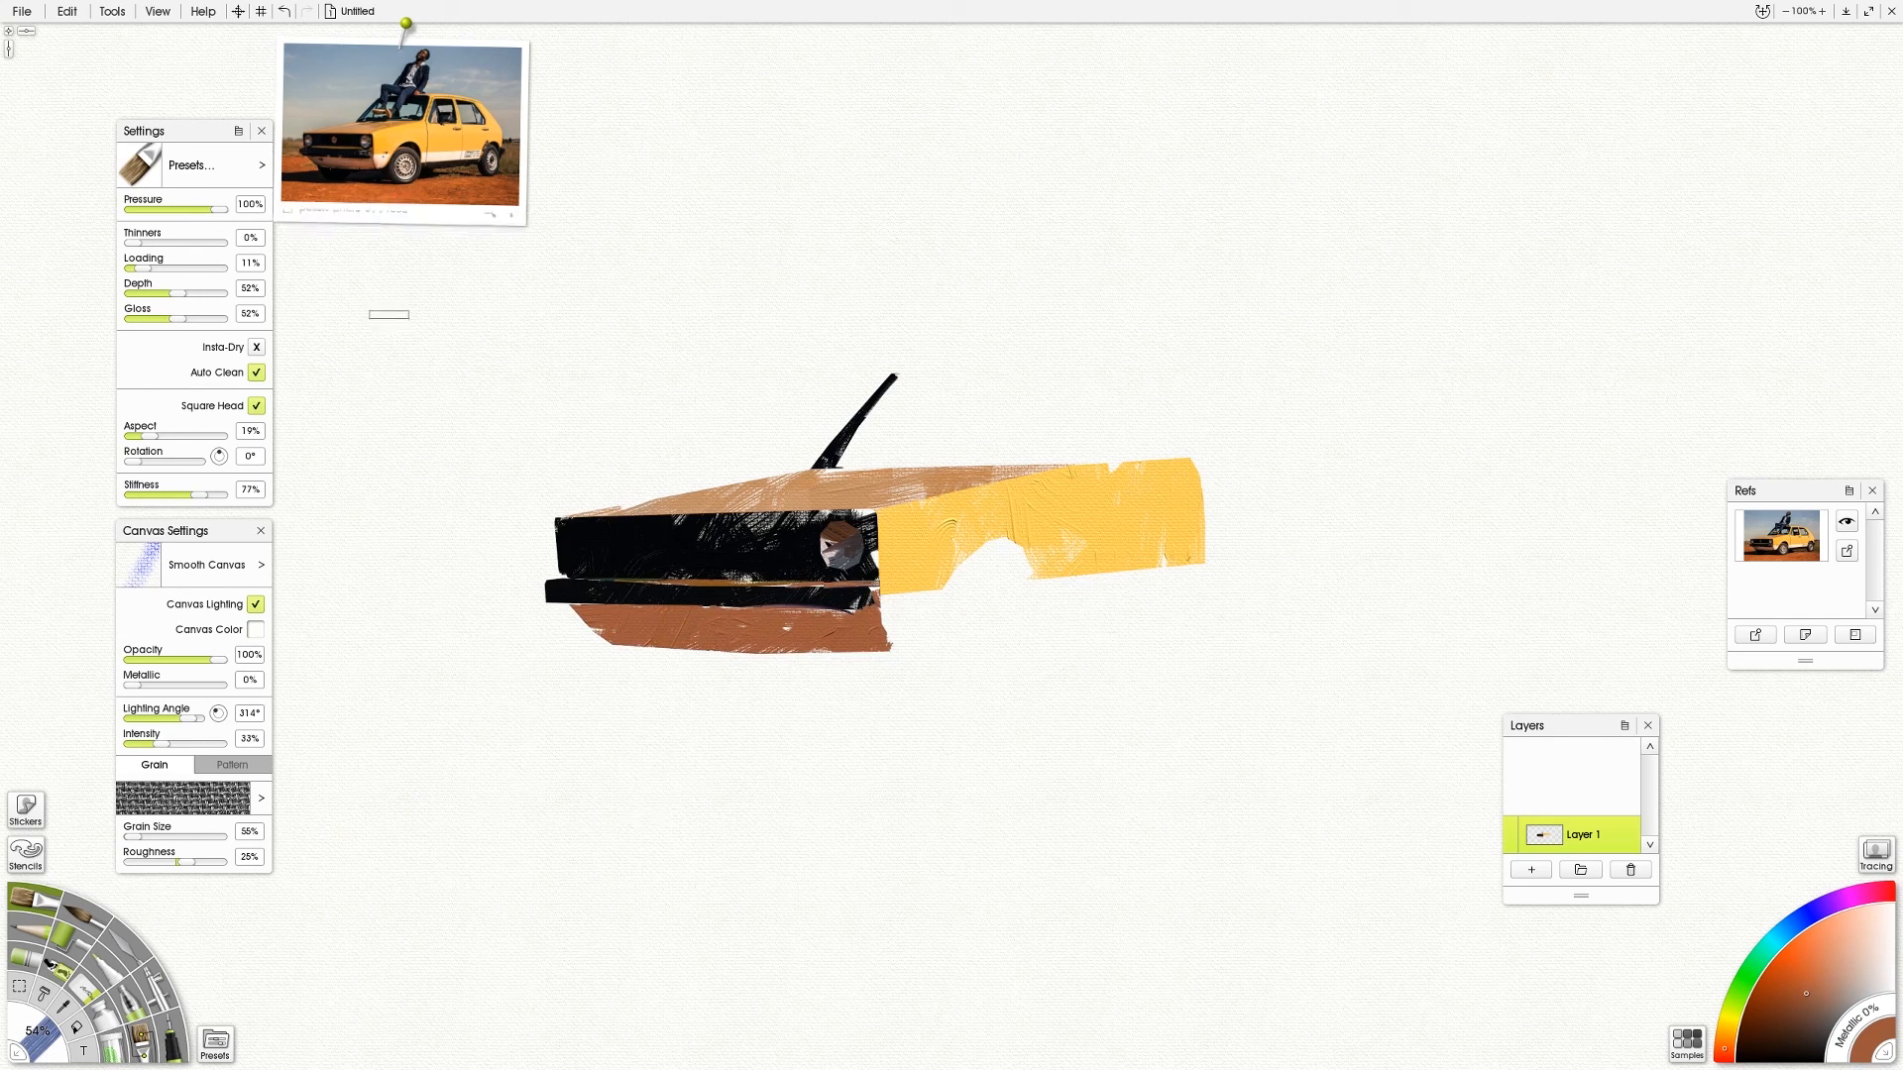
# Polygon-select a triangular windshield piece beside the slanted pillar and paint it grey-green sampled from the photo
pyautogui.click(399, 109)
pyautogui.click(20, 987)
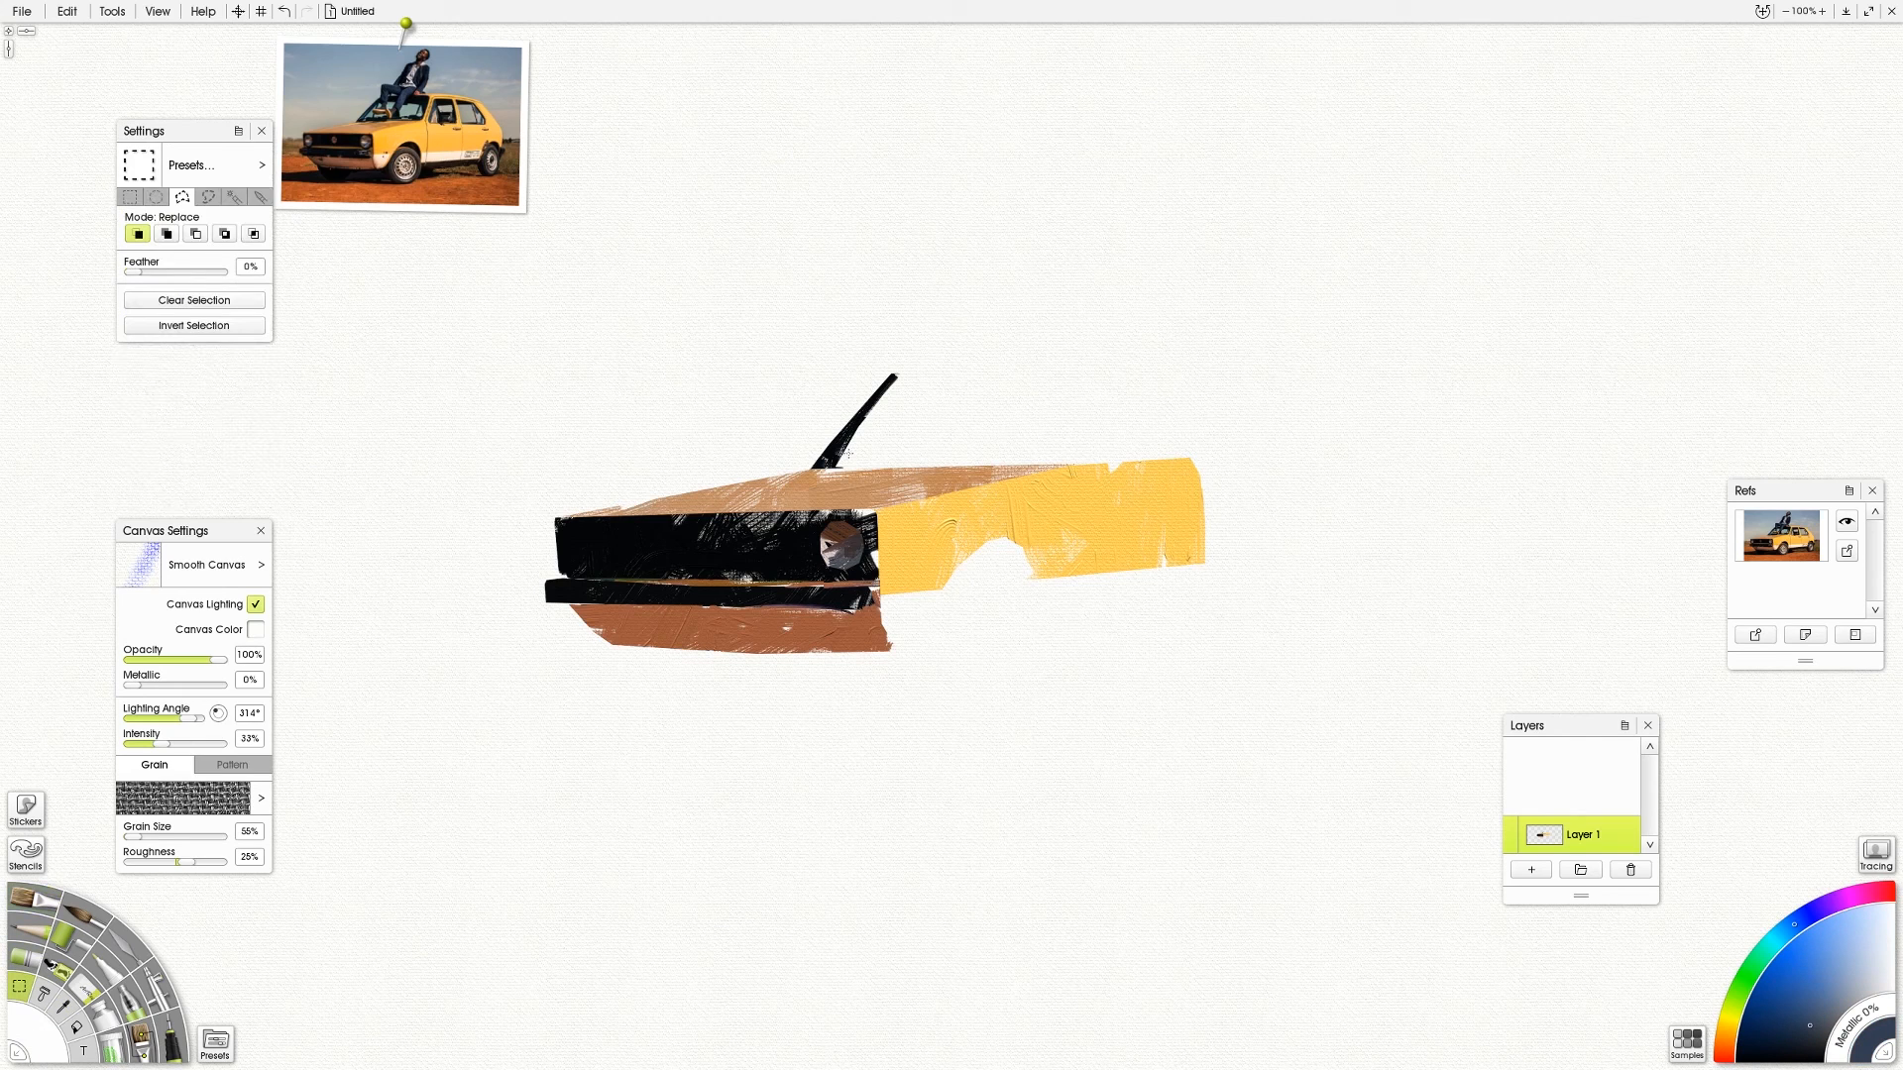
pyautogui.click(418, 115)
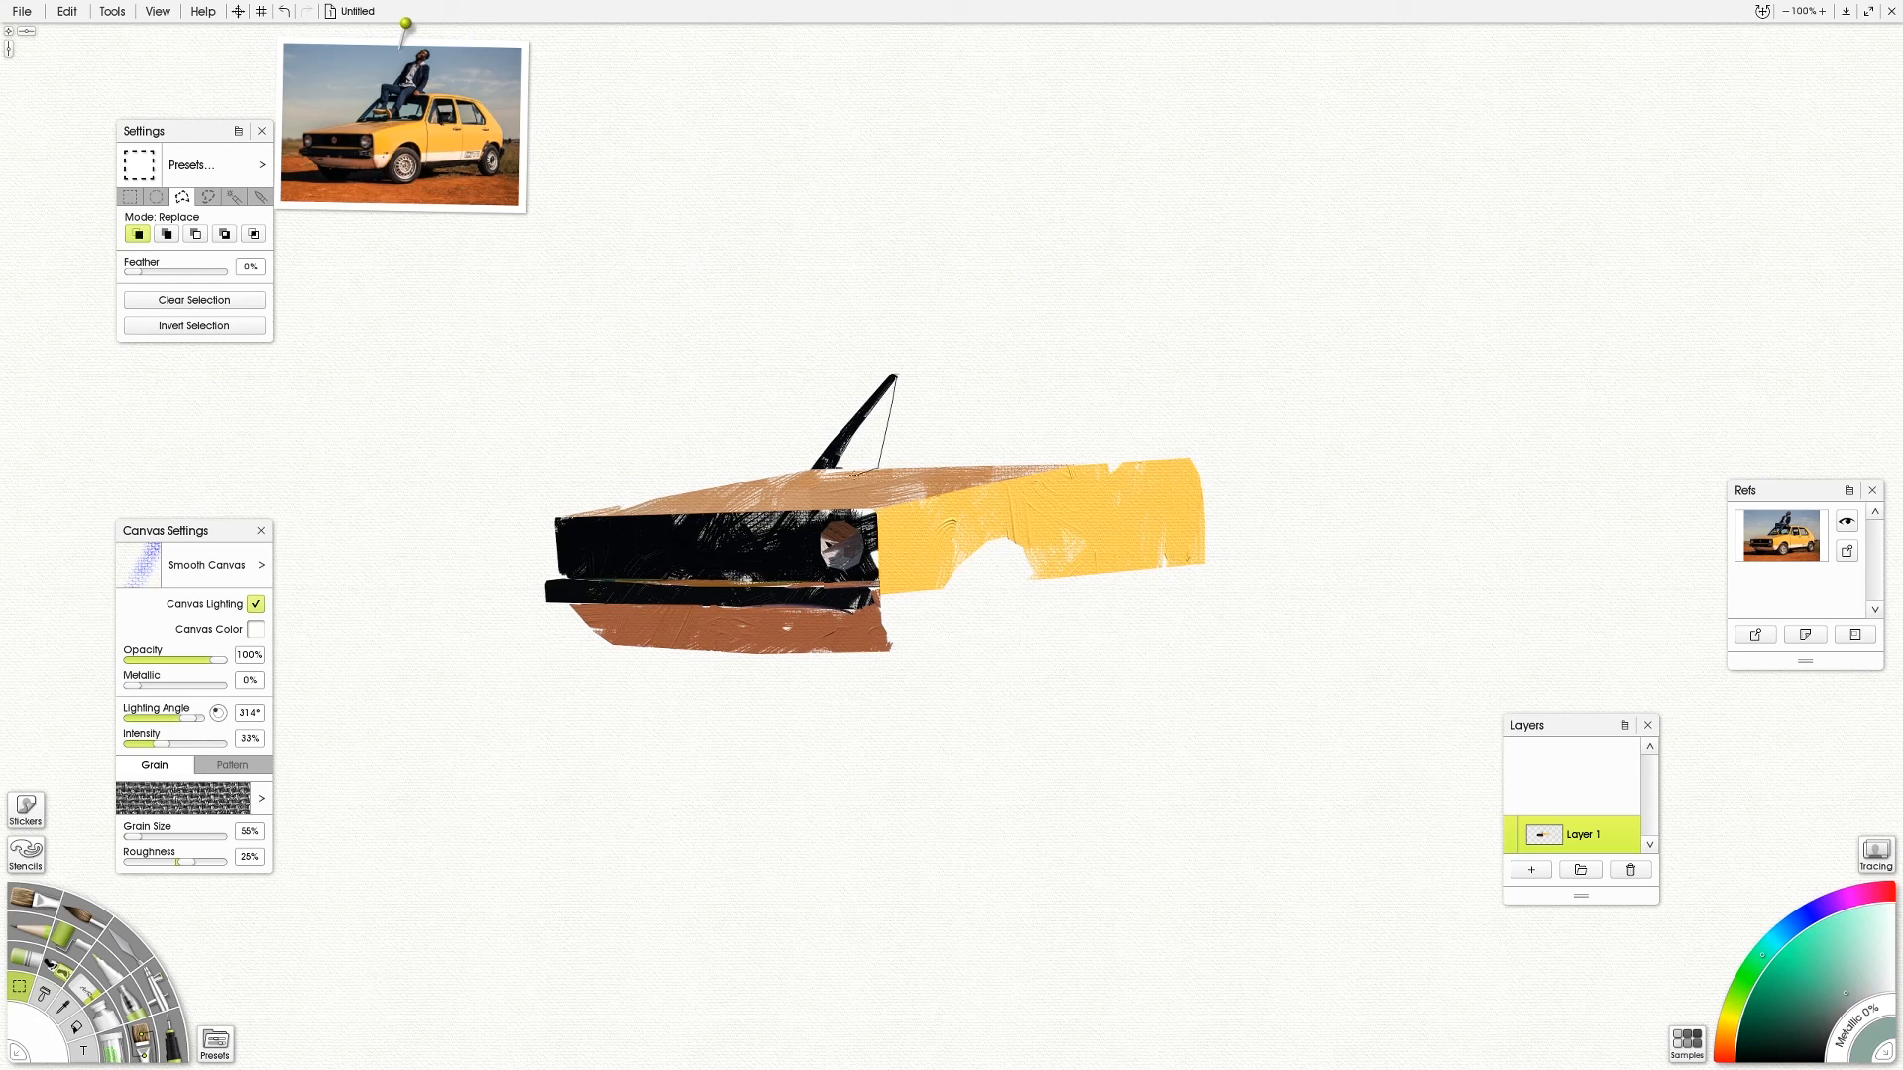
pyautogui.click(833, 471)
pyautogui.click(34, 900)
pyautogui.moveTo(886, 399); pyautogui.dragTo(845, 461)
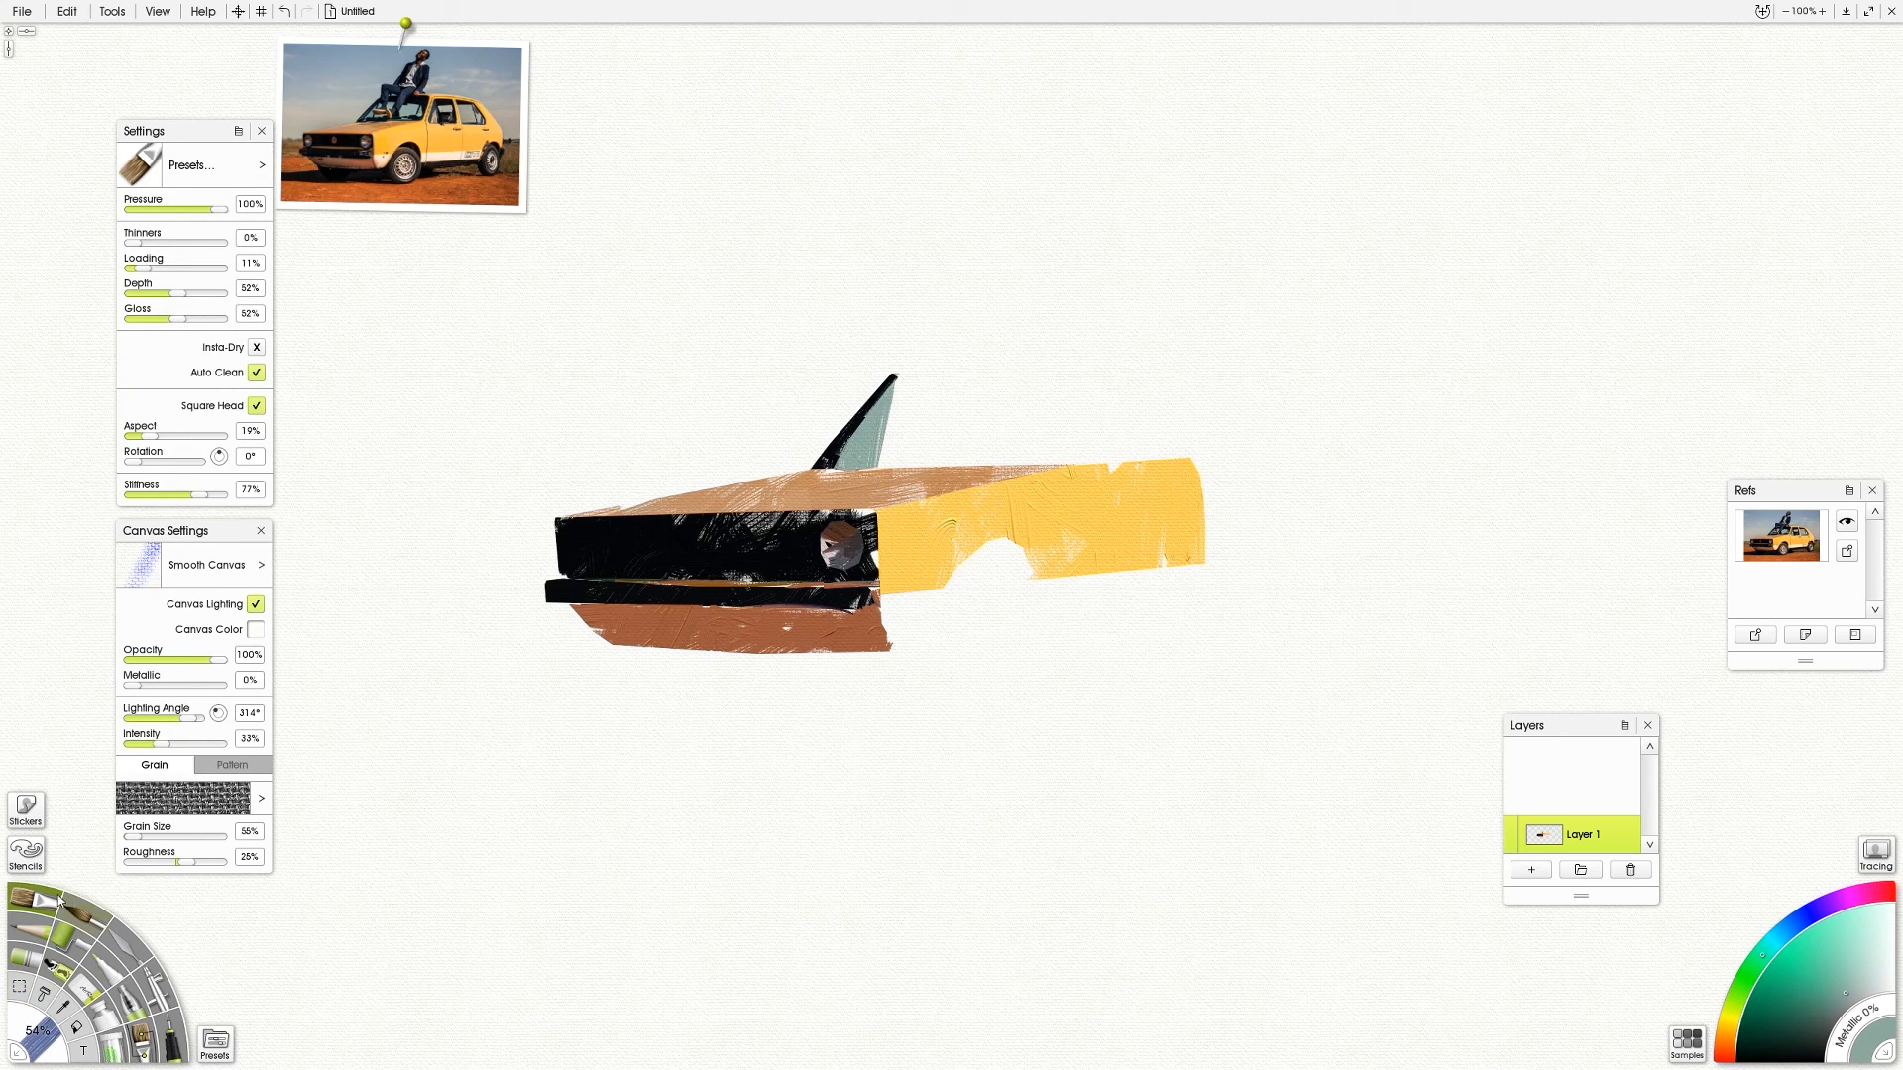
# Polygon-select the small lower corner panel beneath the front of the yellow side and paint it pale cream sampled from the photo
pyautogui.click(20, 987)
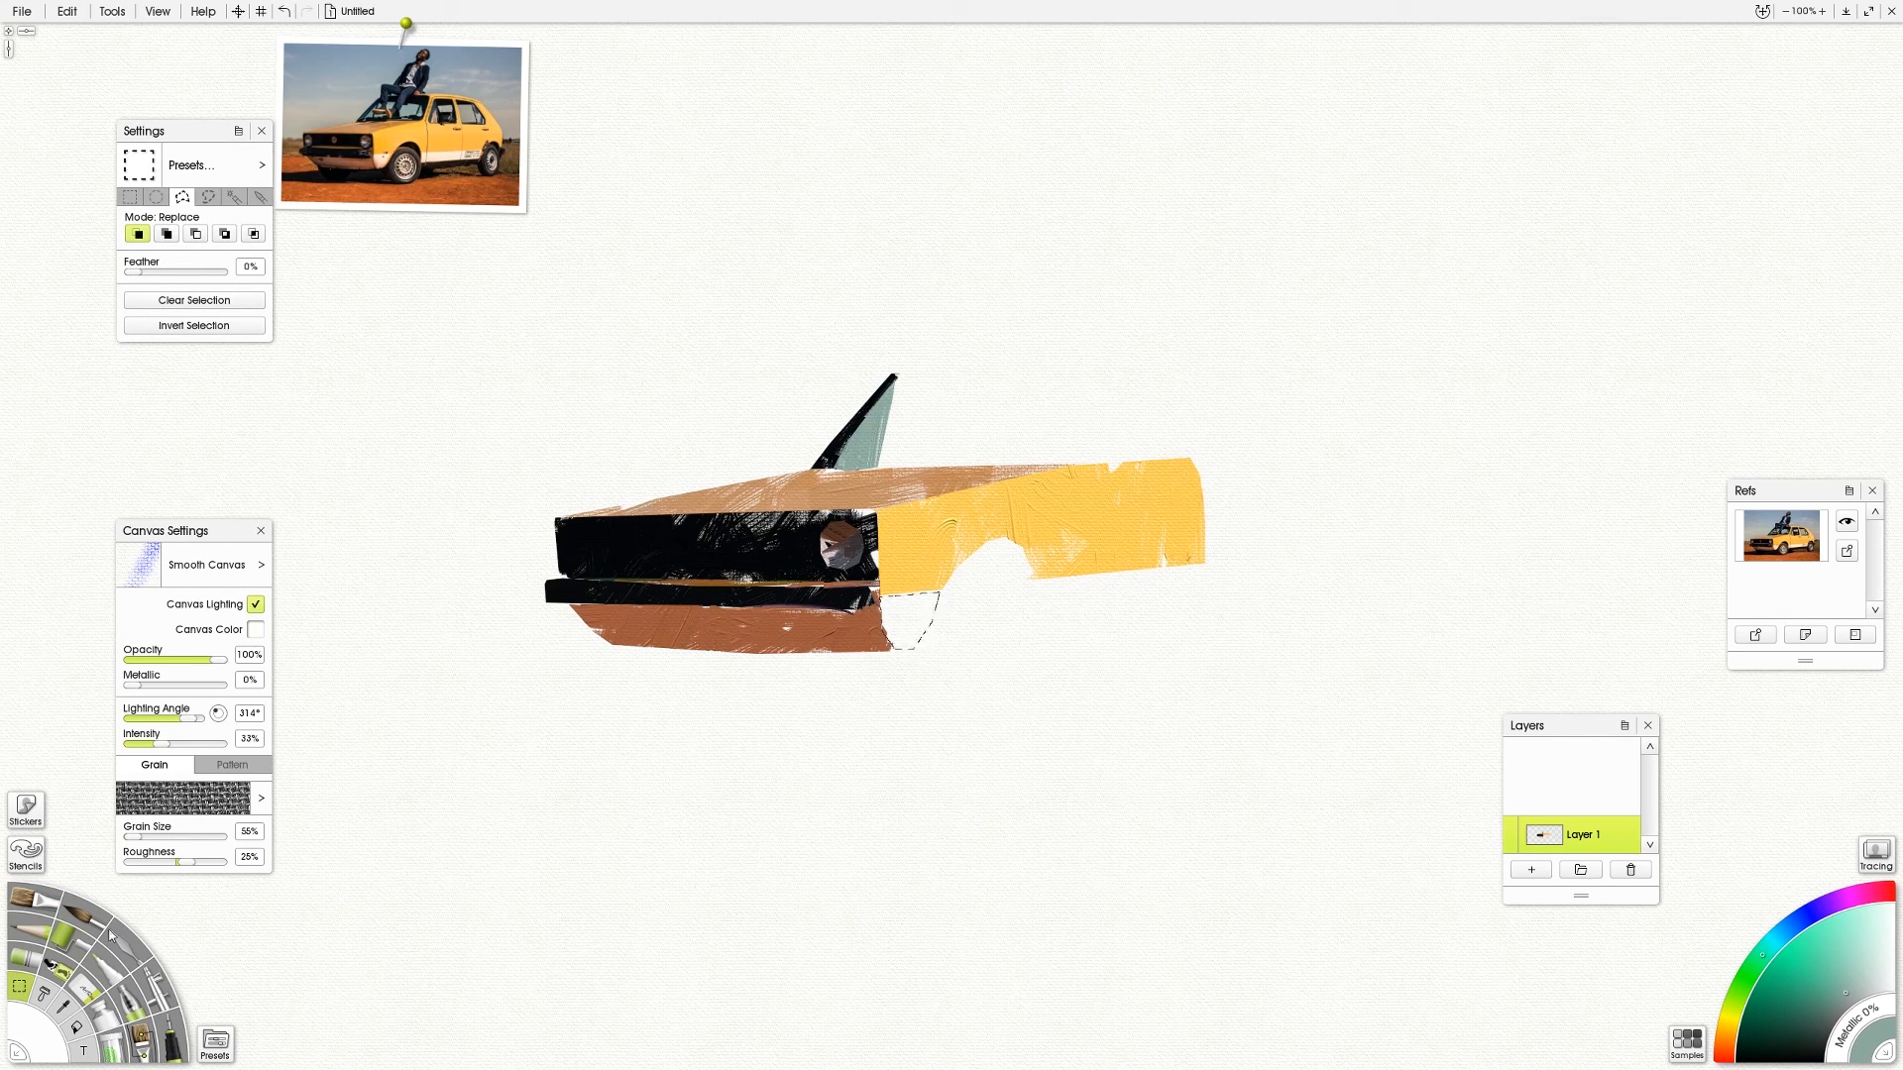
pyautogui.click(36, 900)
pyautogui.click(382, 161)
pyautogui.moveTo(898, 610)
pyautogui.mouseDown()
pyautogui.moveTo(889, 675)
pyautogui.moveTo(924, 616)
pyautogui.mouseUp()
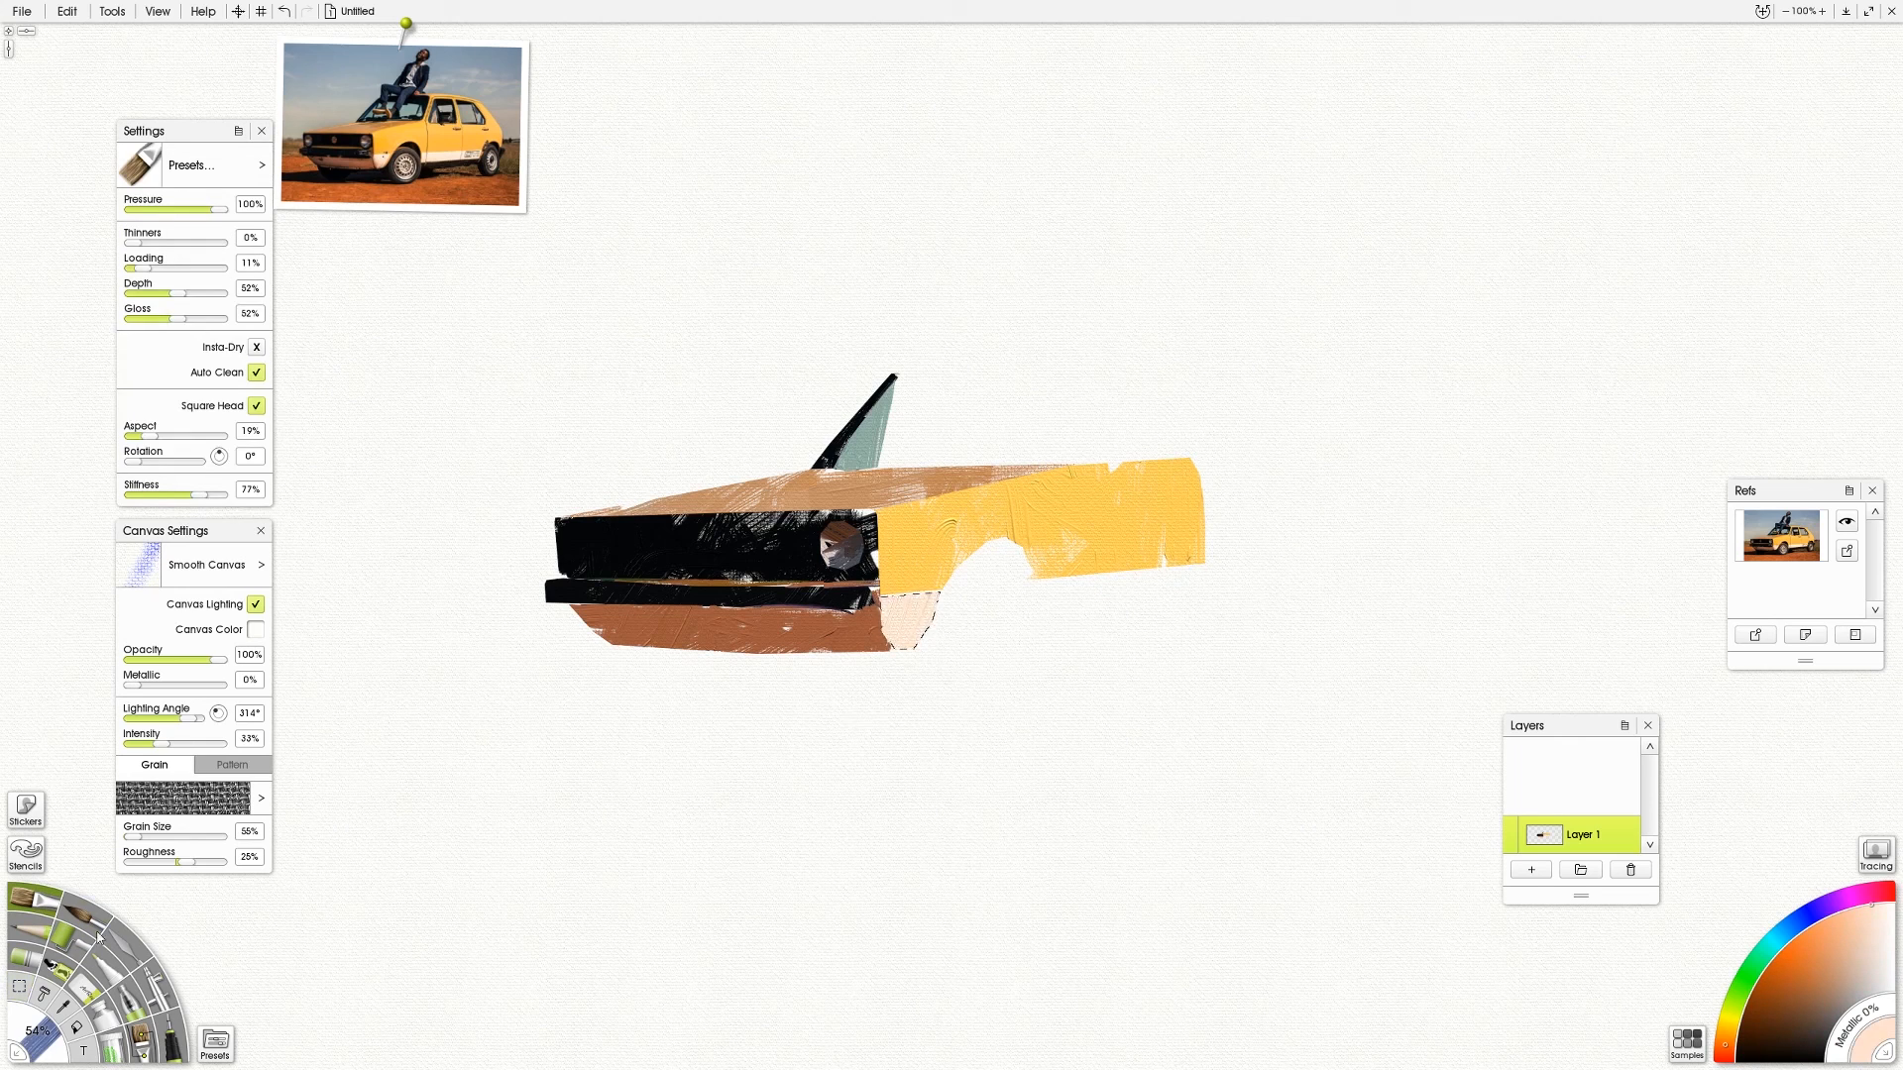
# Polygon-select the shadow inside the front wheel arch and paint it black with a color sampled from the photo
pyautogui.click(20, 987)
pyautogui.click(954, 574)
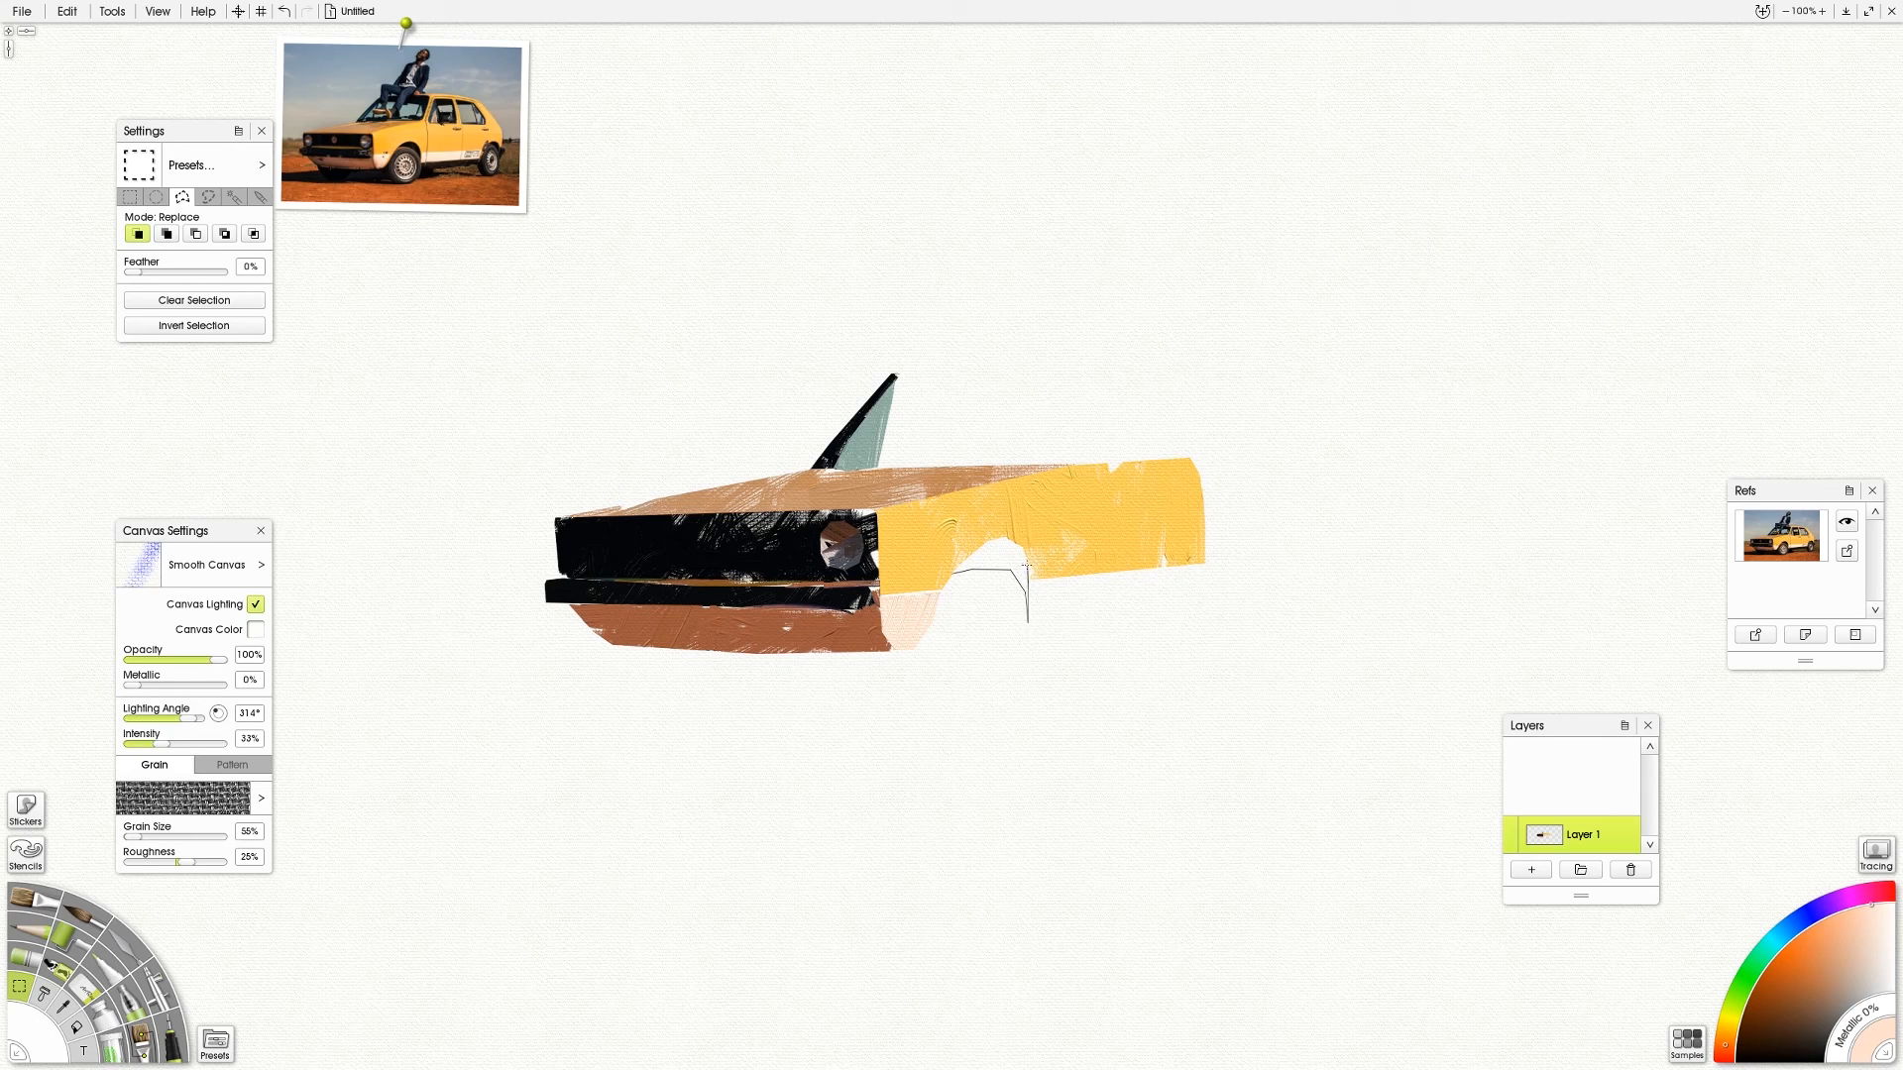
pyautogui.click(950, 571)
pyautogui.click(36, 903)
pyautogui.click(416, 179)
pyautogui.moveTo(964, 566)
pyautogui.mouseDown()
pyautogui.moveTo(1016, 551)
pyautogui.moveTo(991, 572)
pyautogui.moveTo(1014, 565)
pyautogui.moveTo(1035, 667)
pyautogui.mouseUp()
pyautogui.click(20, 987)
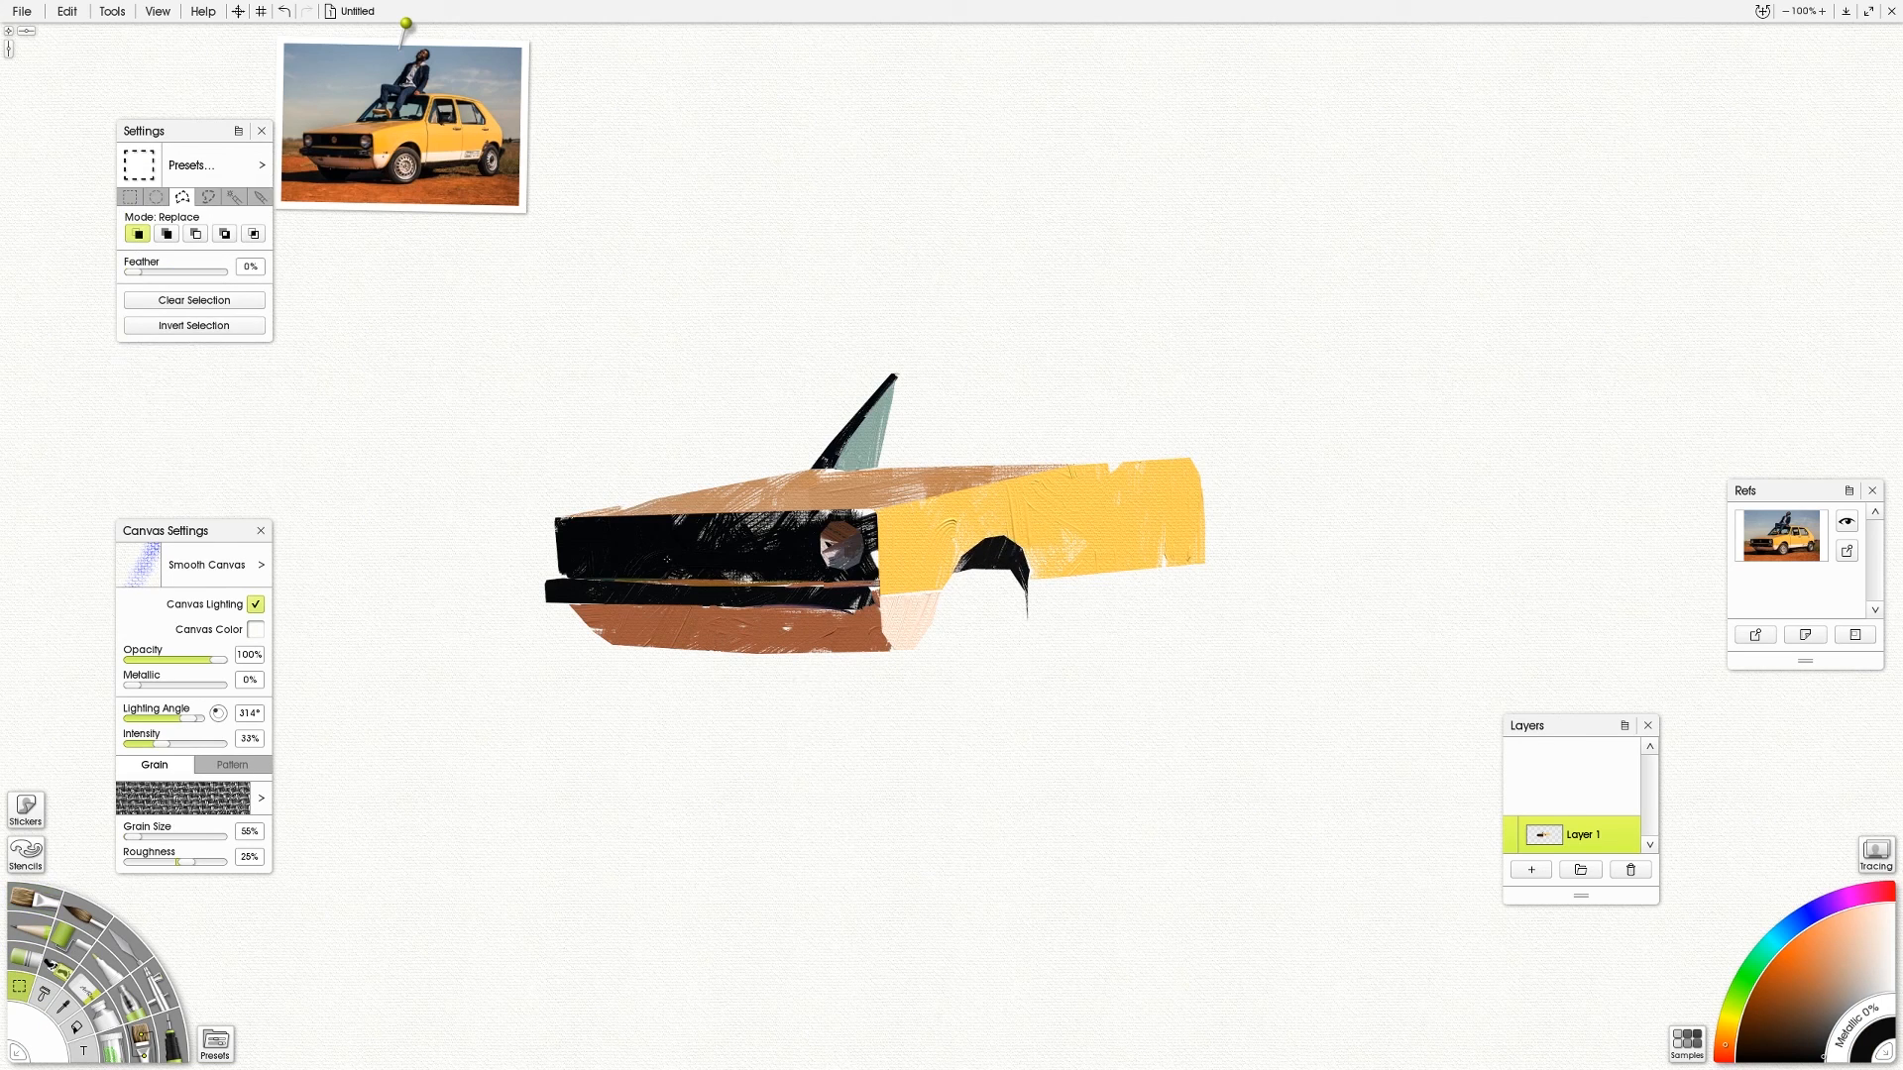
pyautogui.click(44, 897)
pyautogui.click(20, 986)
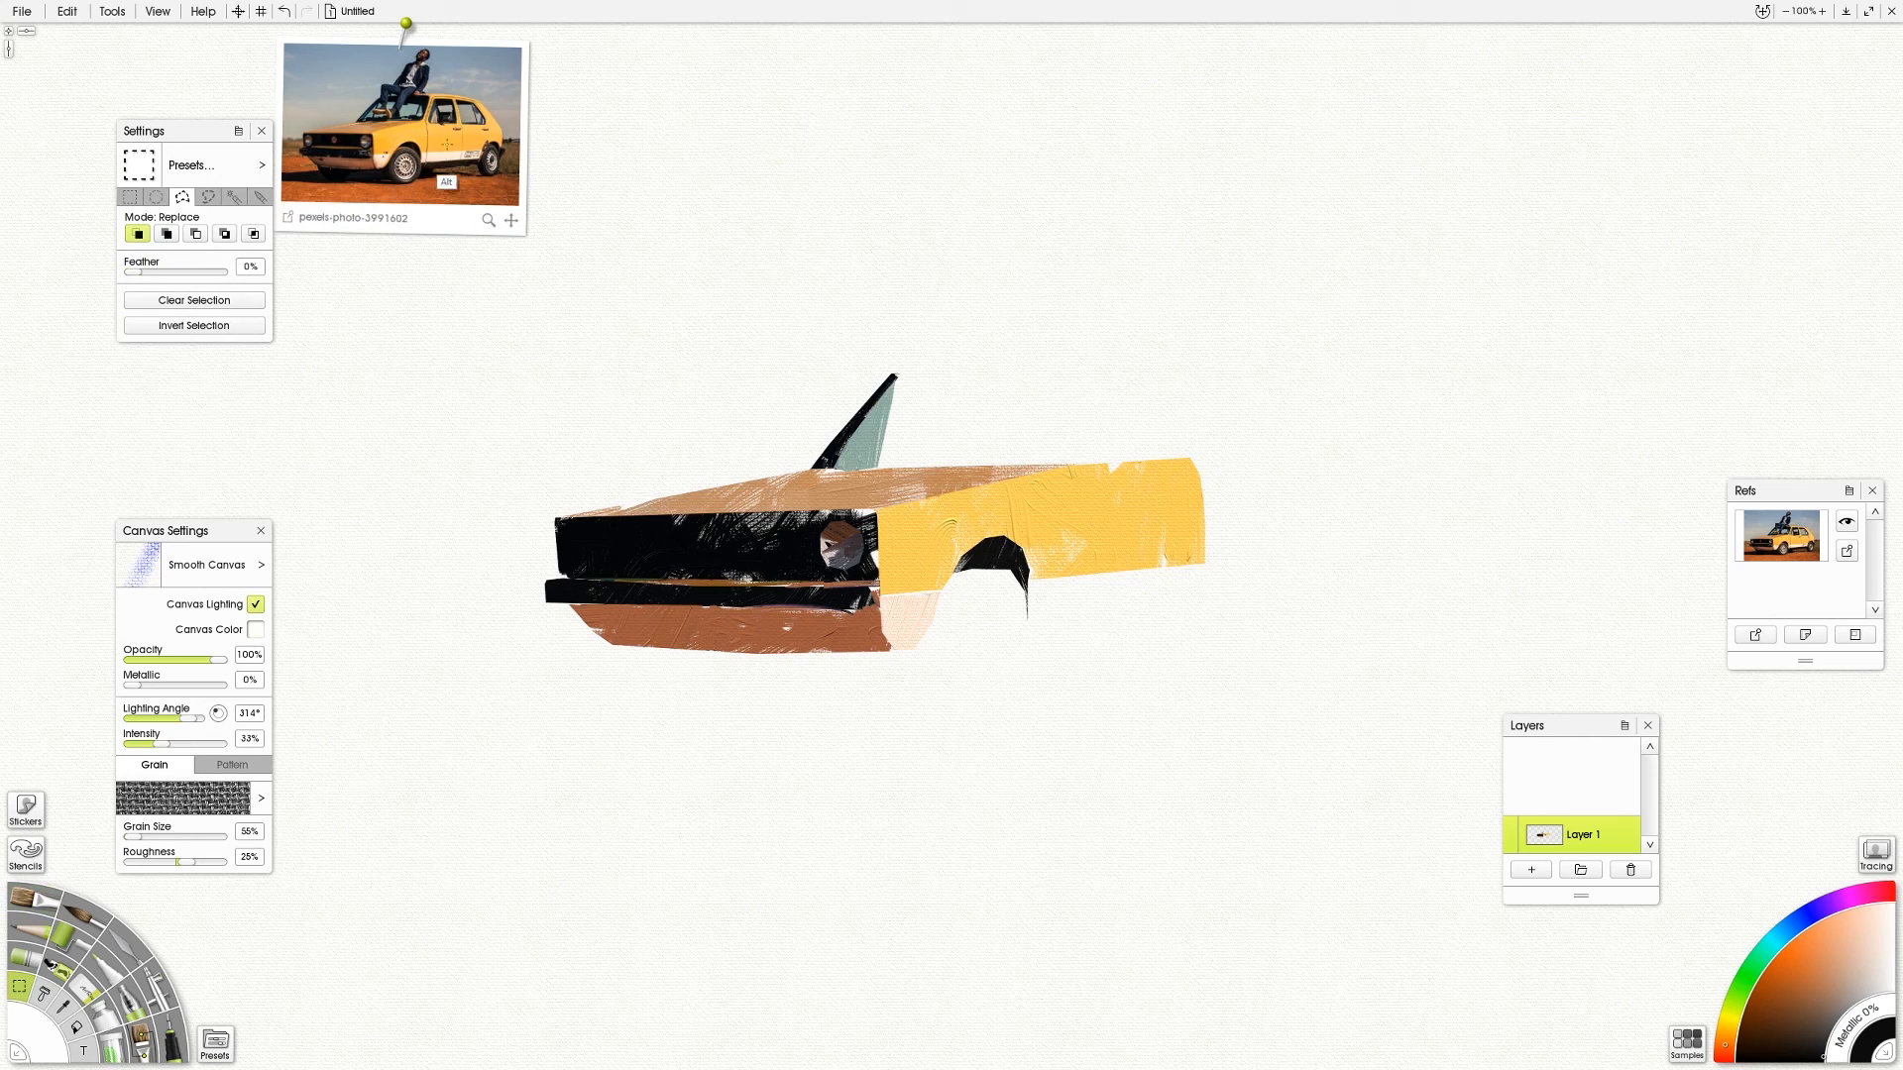
# Polygon-select the top edge of the windshield frame with its far pillar and paint it black sampled from the photo
pyautogui.click(411, 144)
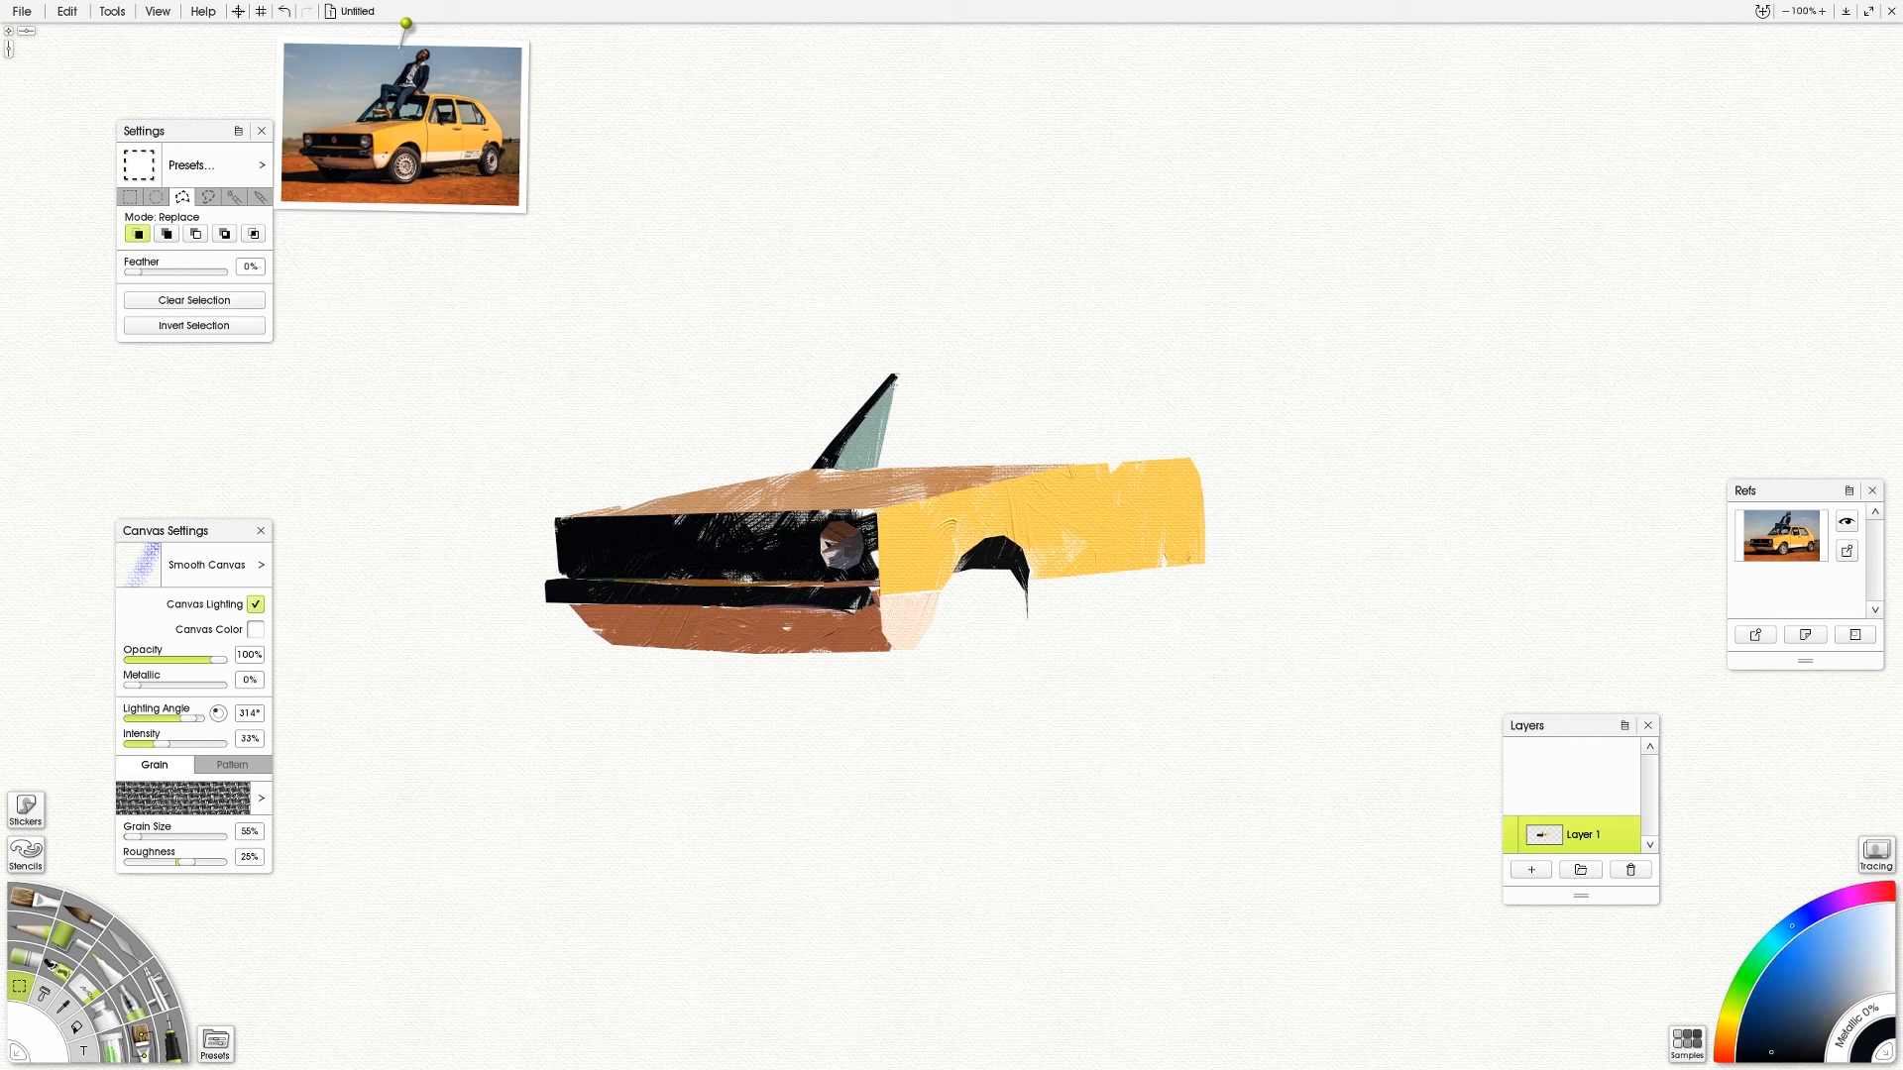
pyautogui.click(894, 384)
pyautogui.click(1080, 364)
pyautogui.click(894, 377)
pyautogui.click(44, 897)
pyautogui.click(422, 144)
pyautogui.click(421, 144)
pyautogui.moveTo(914, 372); pyautogui.dragTo(843, 421)
pyautogui.moveTo(923, 406)
pyautogui.mouseDown()
pyautogui.moveTo(1042, 373)
pyautogui.moveTo(1054, 389)
pyautogui.moveTo(1070, 348)
pyautogui.moveTo(1066, 416)
pyautogui.mouseUp()
# Polygon-select the dark slanted shape inside the front side window, paint it black, and clear the selection
pyautogui.click(18, 986)
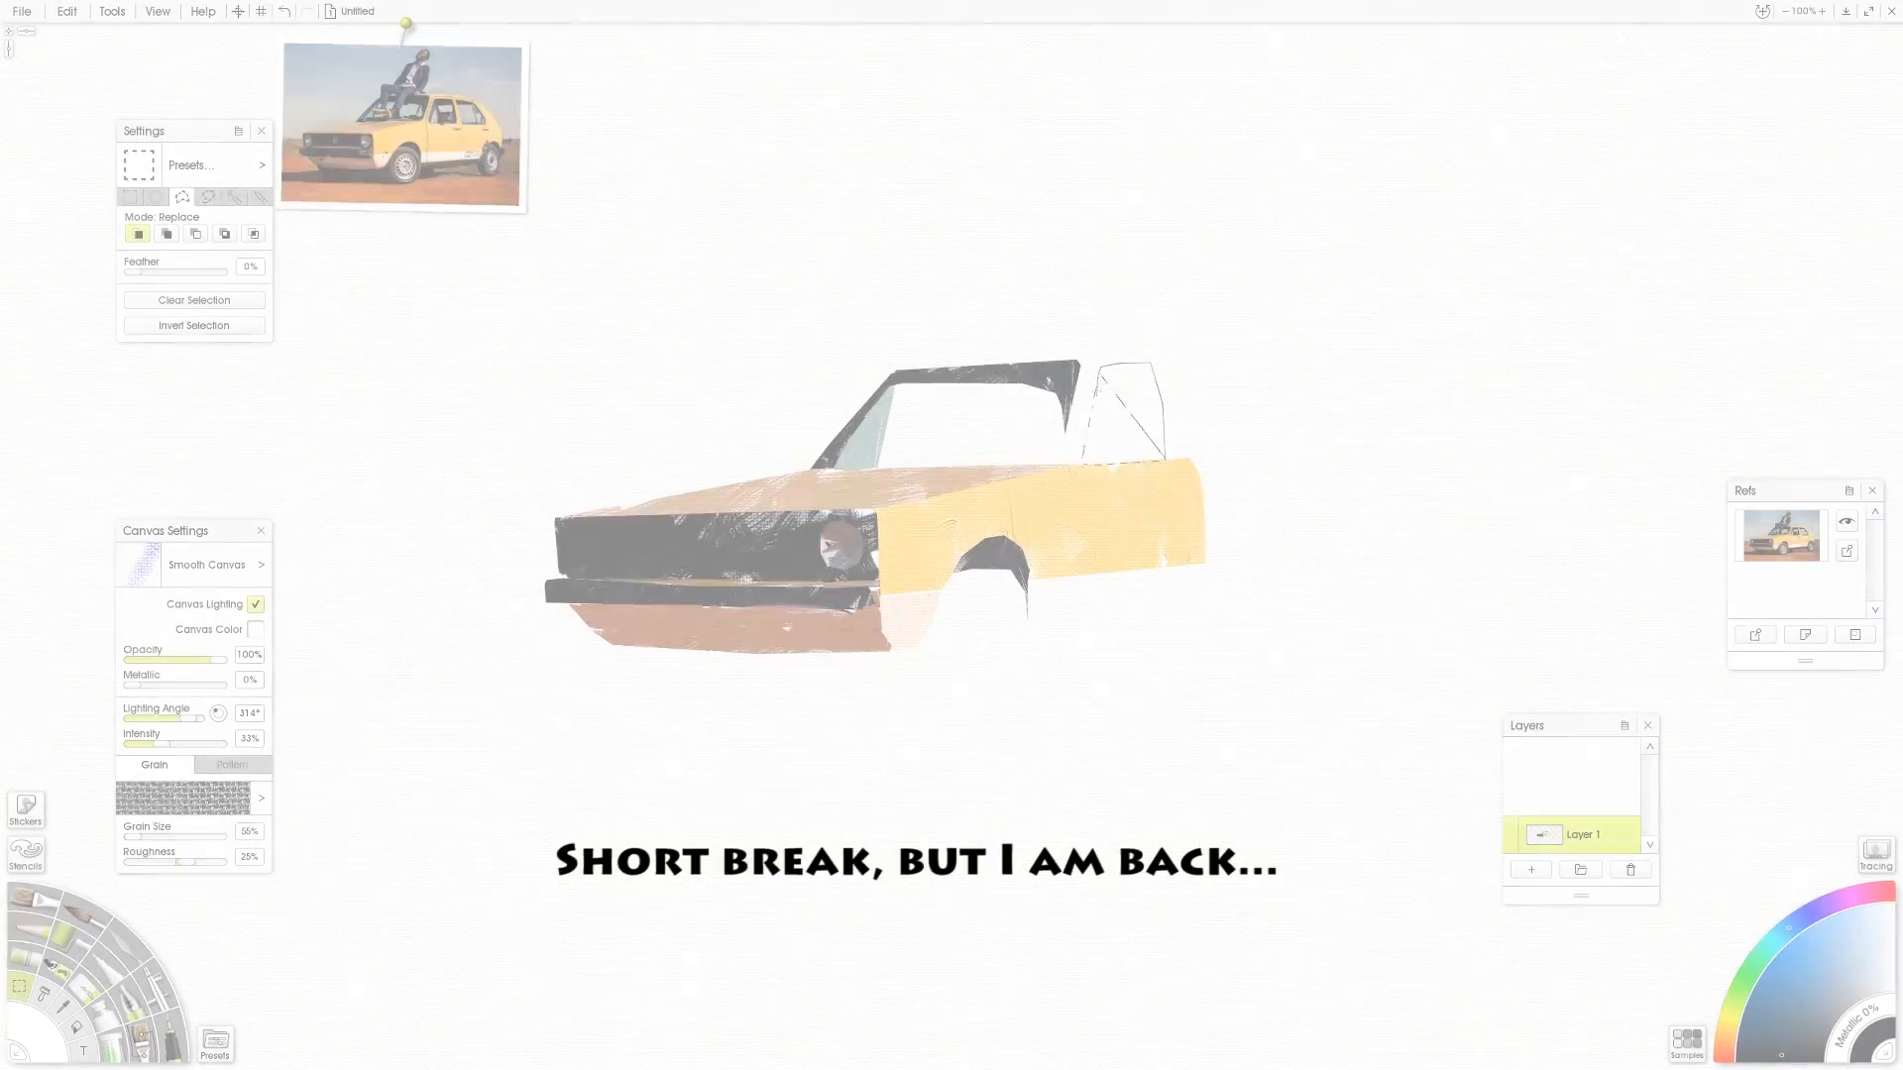
pyautogui.click(1158, 388)
pyautogui.click(1151, 363)
pyautogui.click(1108, 367)
pyautogui.click(1157, 426)
pyautogui.click(1161, 456)
pyautogui.press('b')
pyautogui.moveTo(1106, 375)
pyautogui.mouseDown()
pyautogui.moveTo(1152, 424)
pyautogui.moveTo(1164, 492)
pyautogui.mouseUp()
pyautogui.hotkey('ctrl', 'd')
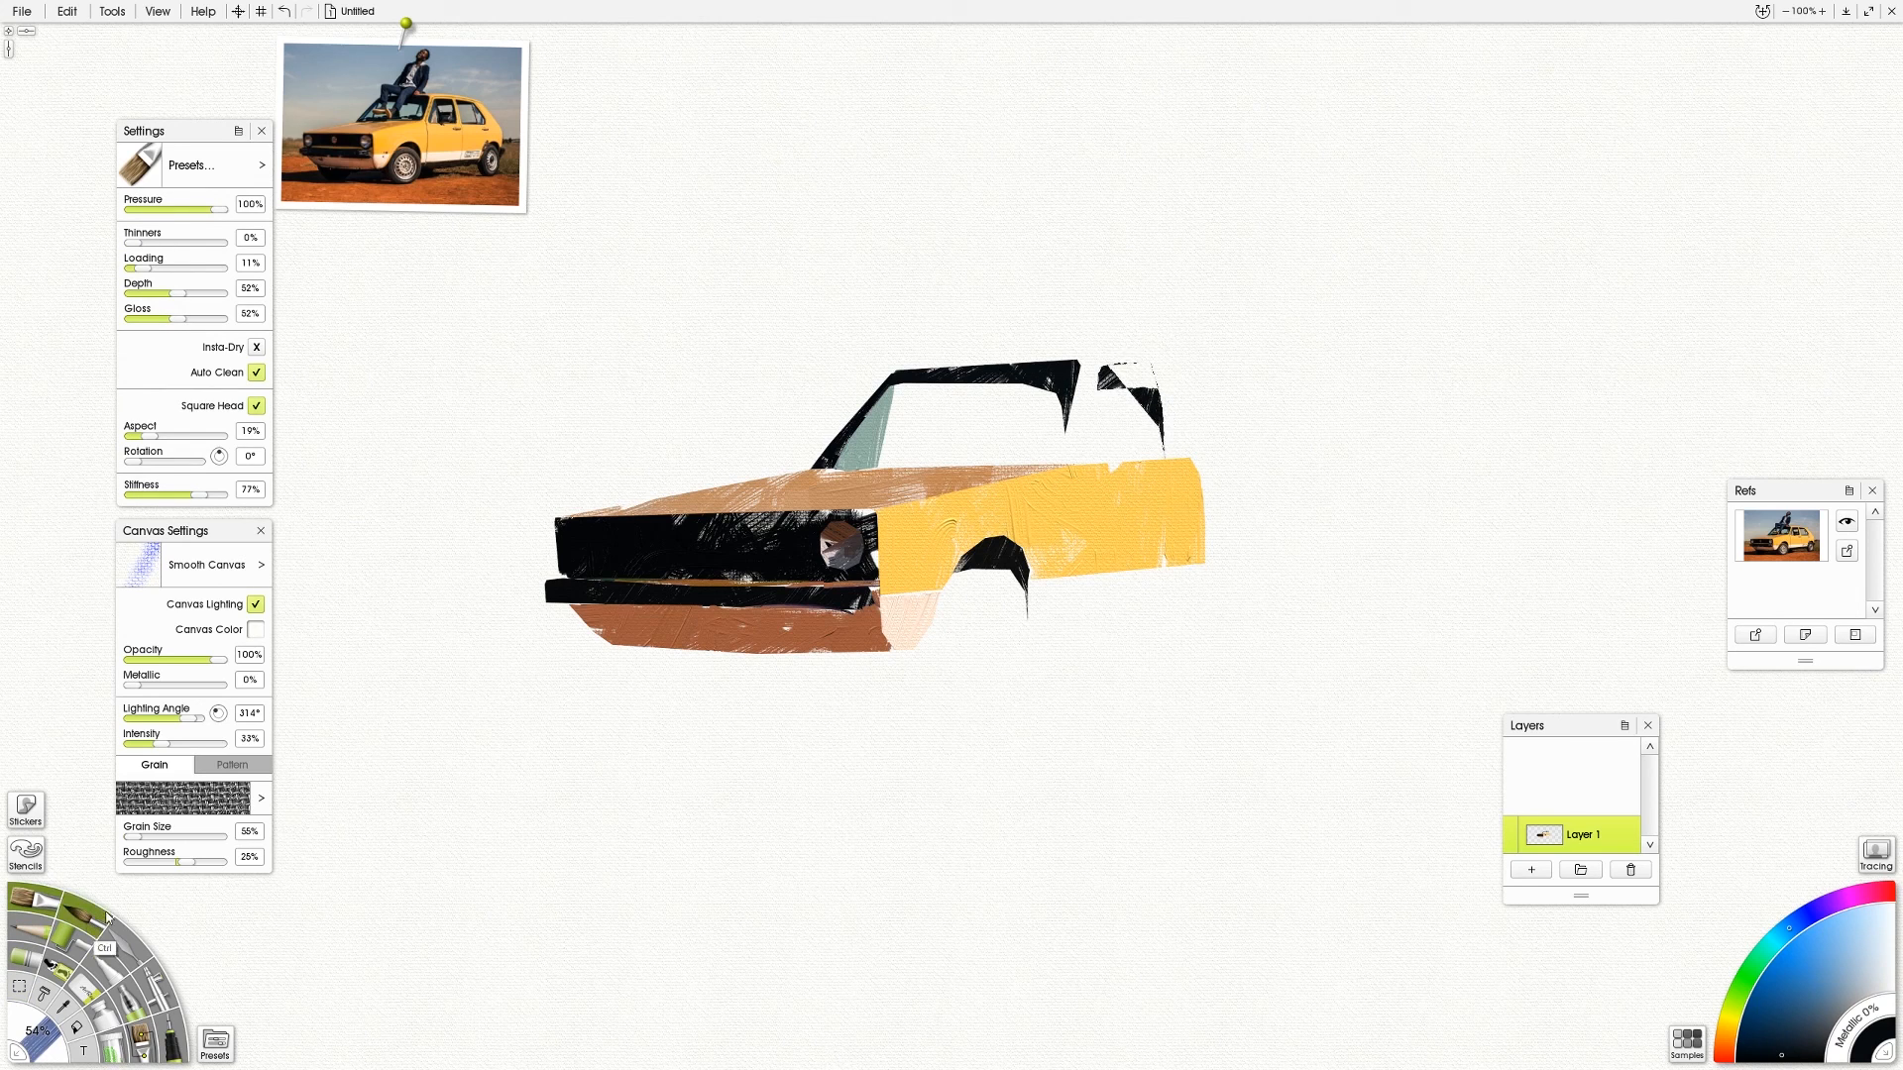
# Polygon-select the narrow upright strip at the front edge of the side window and paint it black
pyautogui.click(20, 985)
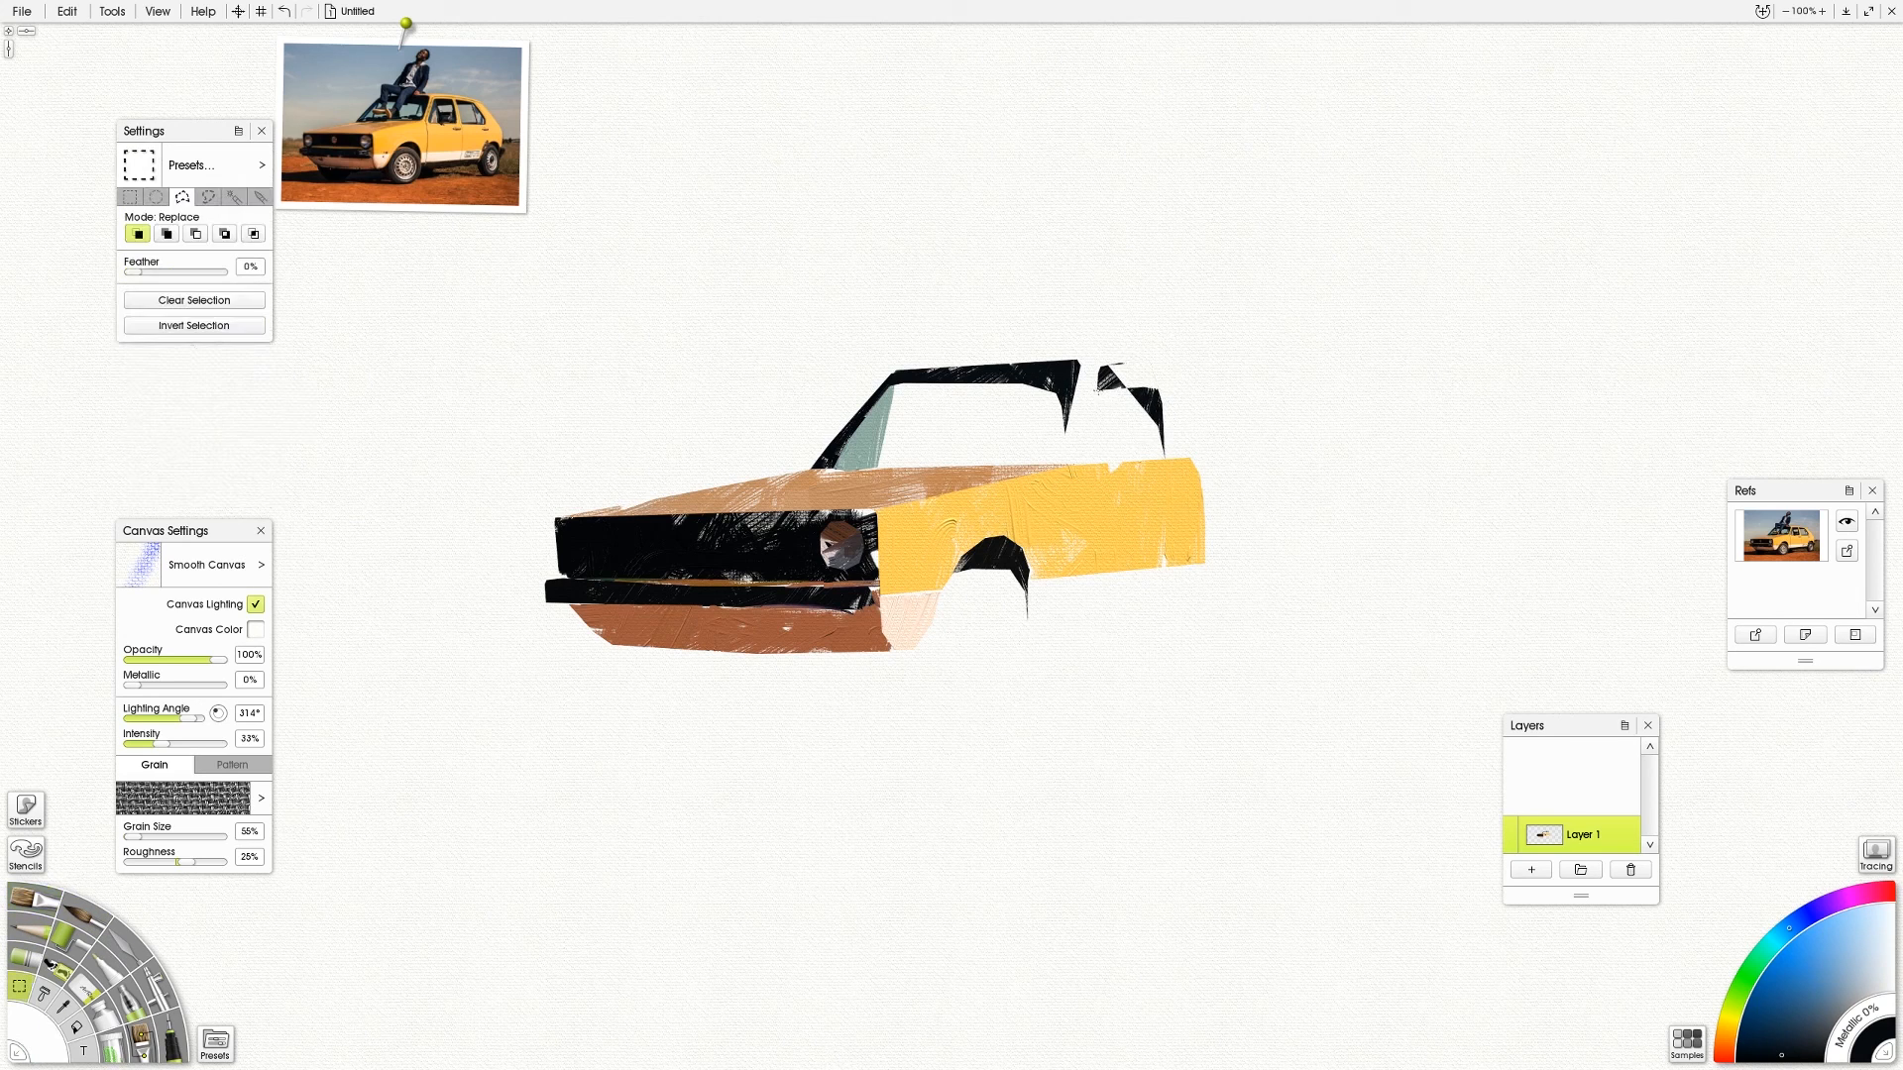
pyautogui.click(1082, 436)
pyautogui.click(1082, 461)
pyautogui.click(36, 900)
pyautogui.moveTo(1089, 456); pyautogui.dragTo(1090, 350)
pyautogui.click(19, 987)
pyautogui.click(36, 900)
# Outline the long ground shadow together with the front and rear tires in one polygon selection
pyautogui.click(20, 987)
pyautogui.click(1030, 635)
pyautogui.click(1275, 602)
pyautogui.click(1310, 526)
pyautogui.click(1329, 533)
pyautogui.click(1336, 566)
pyautogui.click(1336, 590)
pyautogui.click(1331, 636)
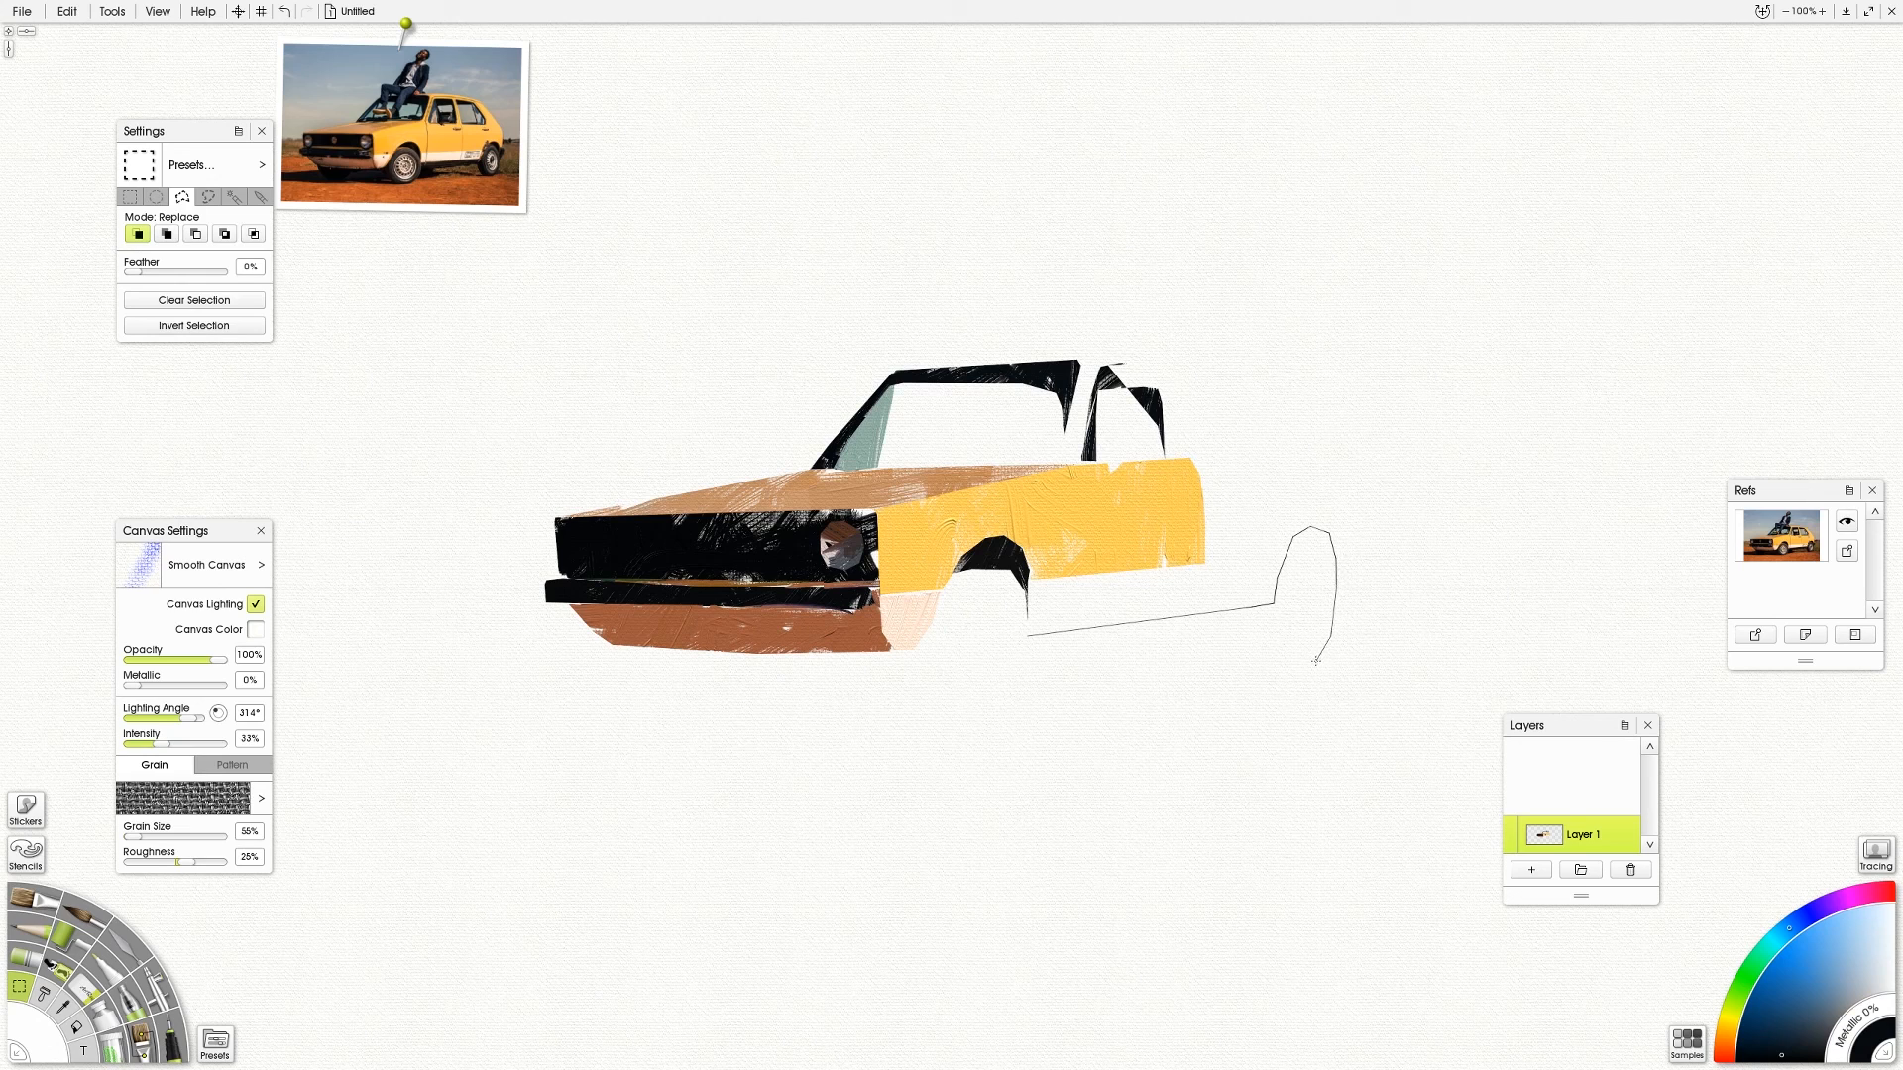
pyautogui.click(1258, 626)
pyautogui.click(1067, 662)
pyautogui.click(1107, 675)
pyautogui.click(1178, 678)
pyautogui.click(1018, 697)
pyautogui.click(1006, 710)
pyautogui.click(970, 716)
pyautogui.click(935, 704)
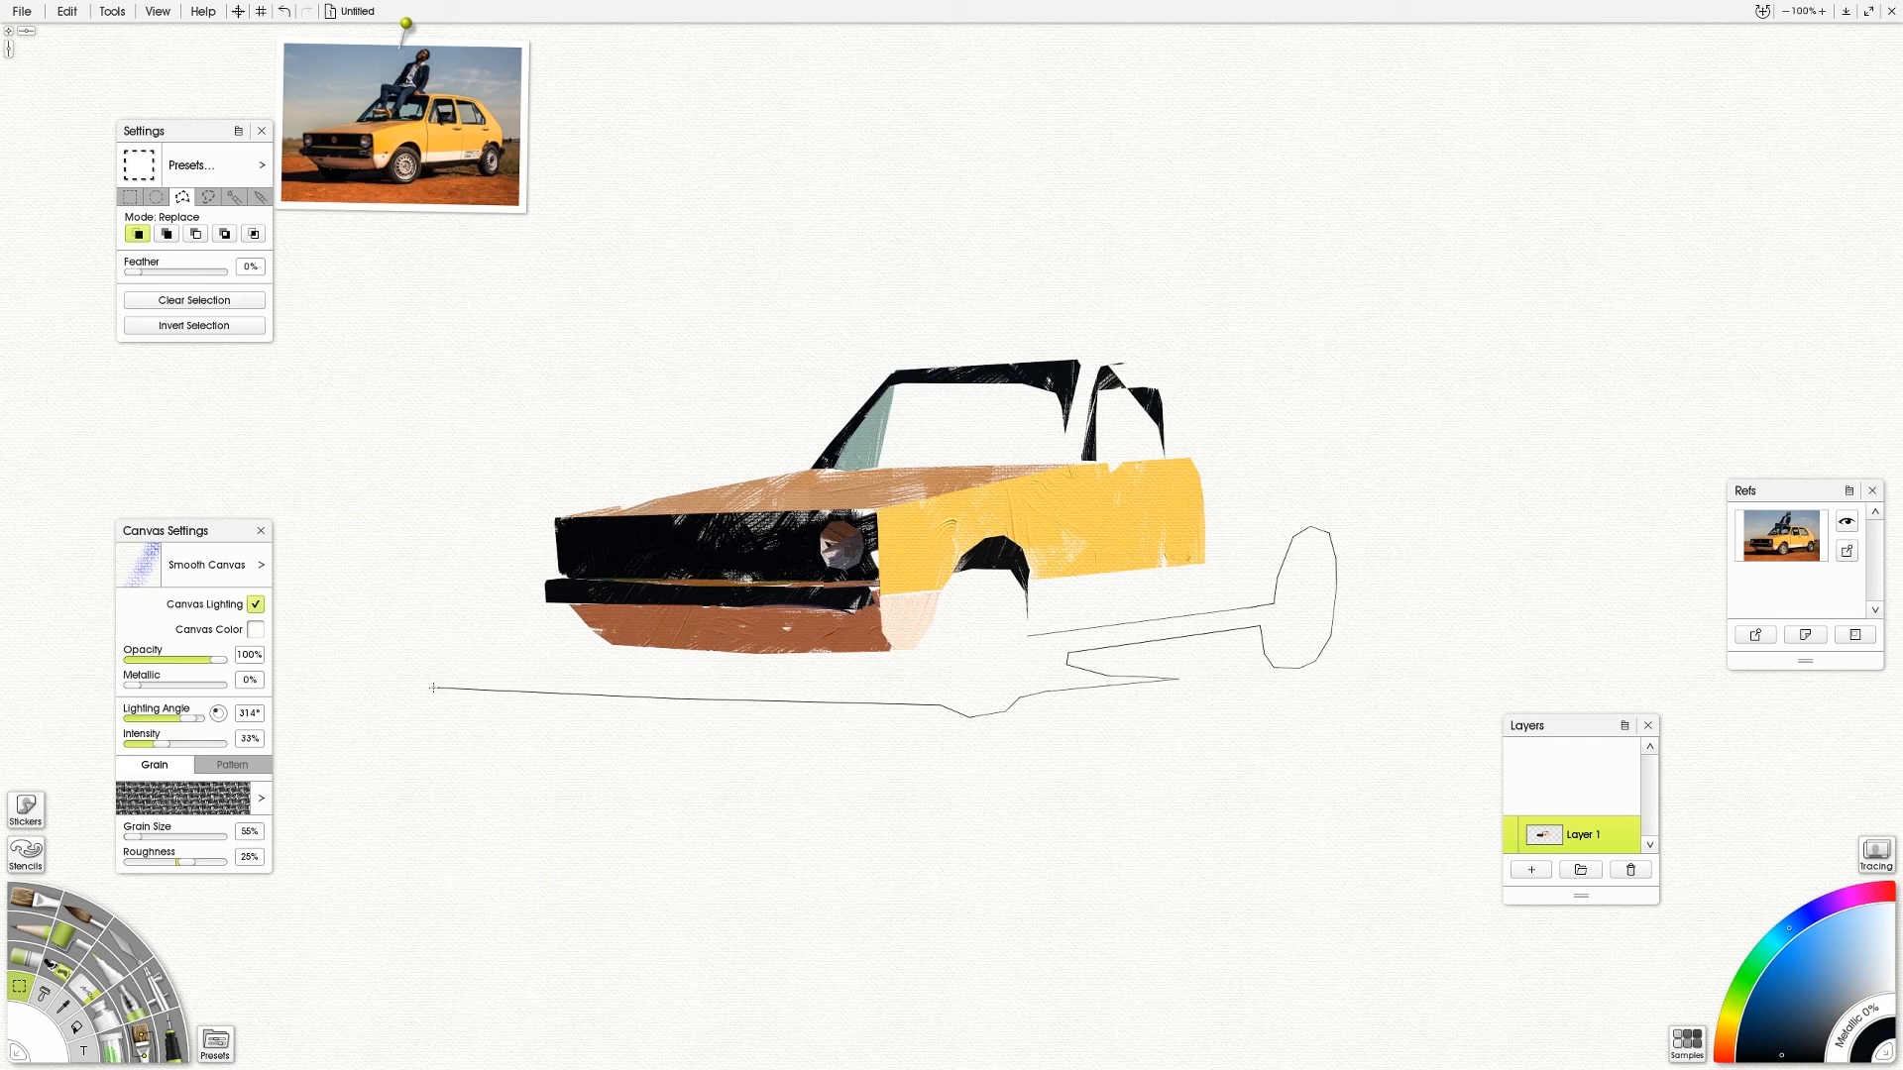
pyautogui.click(315, 662)
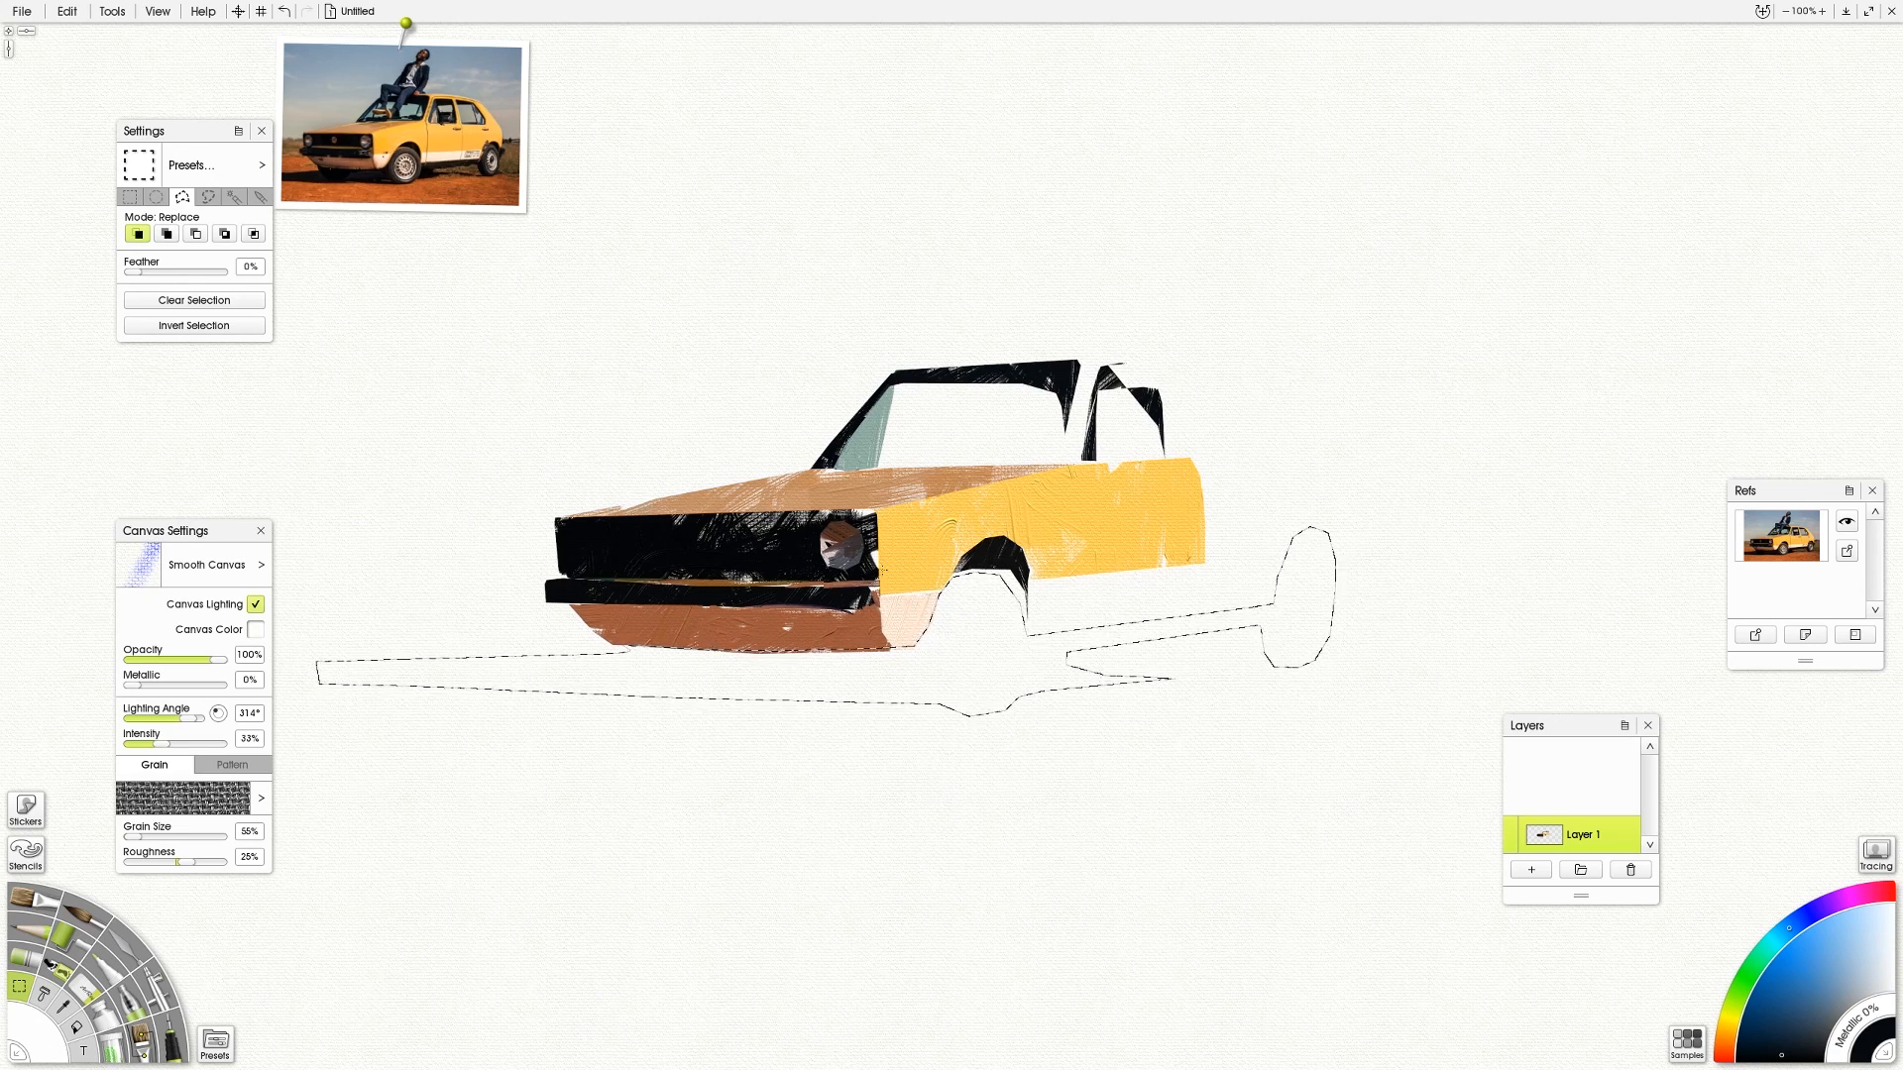
# Fill the selected ground shadow and tires with black sampled from the photo, using a larger brush and Loading set to 12%
pyautogui.click(36, 900)
pyautogui.click(399, 176)
pyautogui.moveTo(952, 583); pyautogui.dragTo(943, 684)
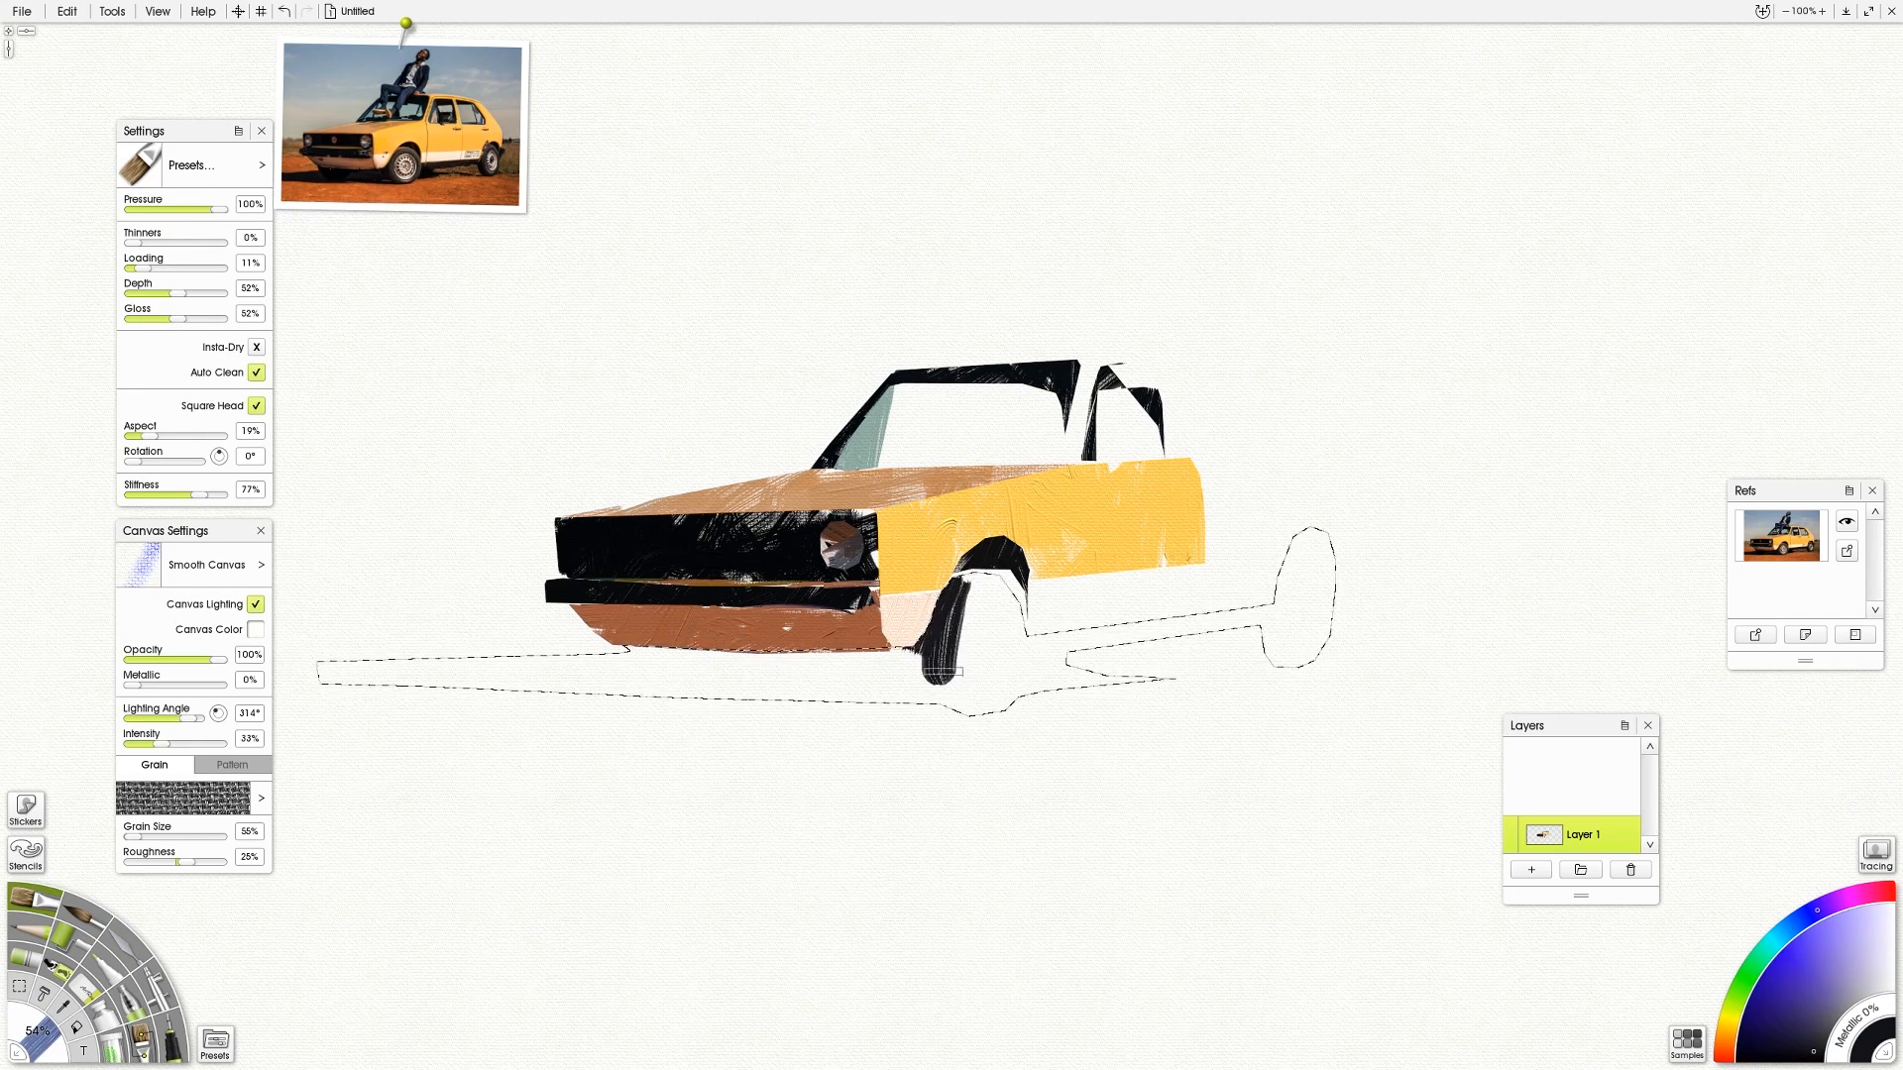
pyautogui.moveTo(702, 664); pyautogui.dragTo(821, 736)
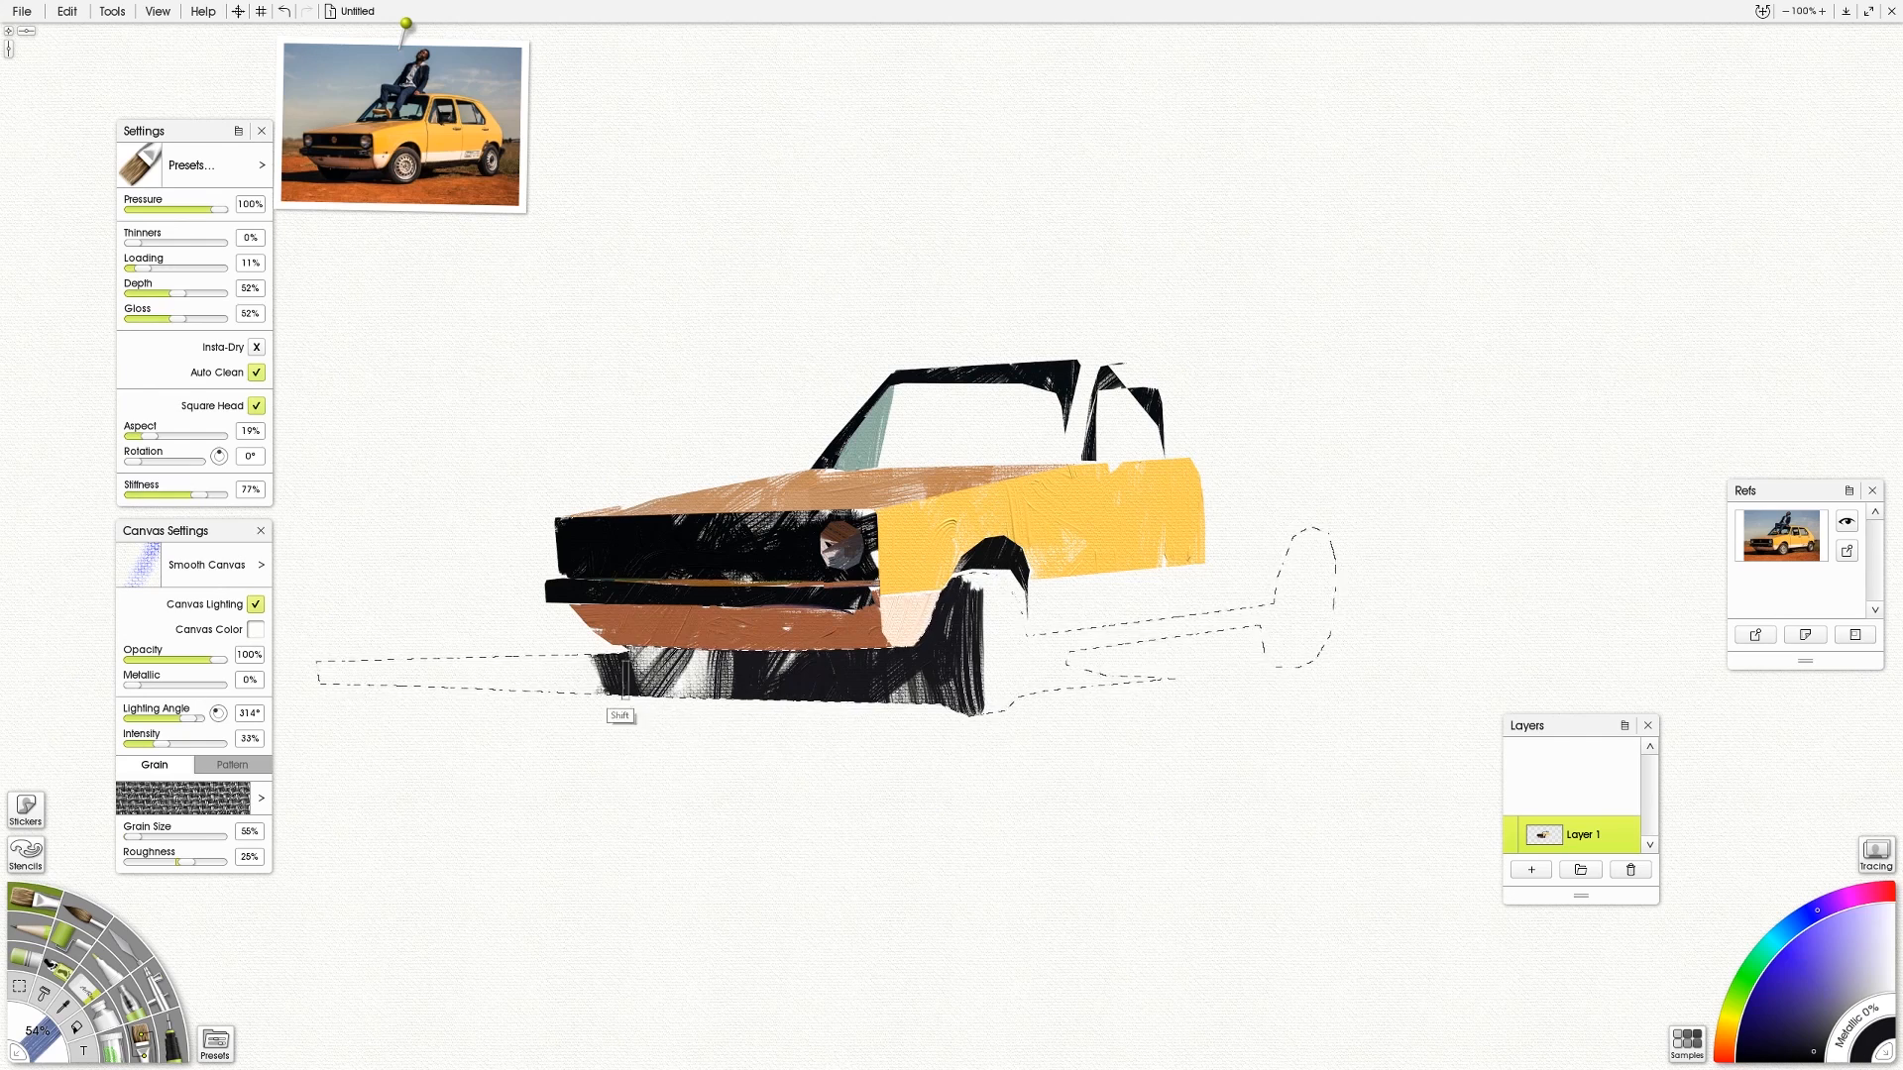
pyautogui.moveTo(636, 684); pyautogui.dragTo(693, 684)
pyautogui.moveTo(623, 684); pyautogui.dragTo(417, 708)
pyautogui.moveTo(146, 266); pyautogui.dragTo(157, 265)
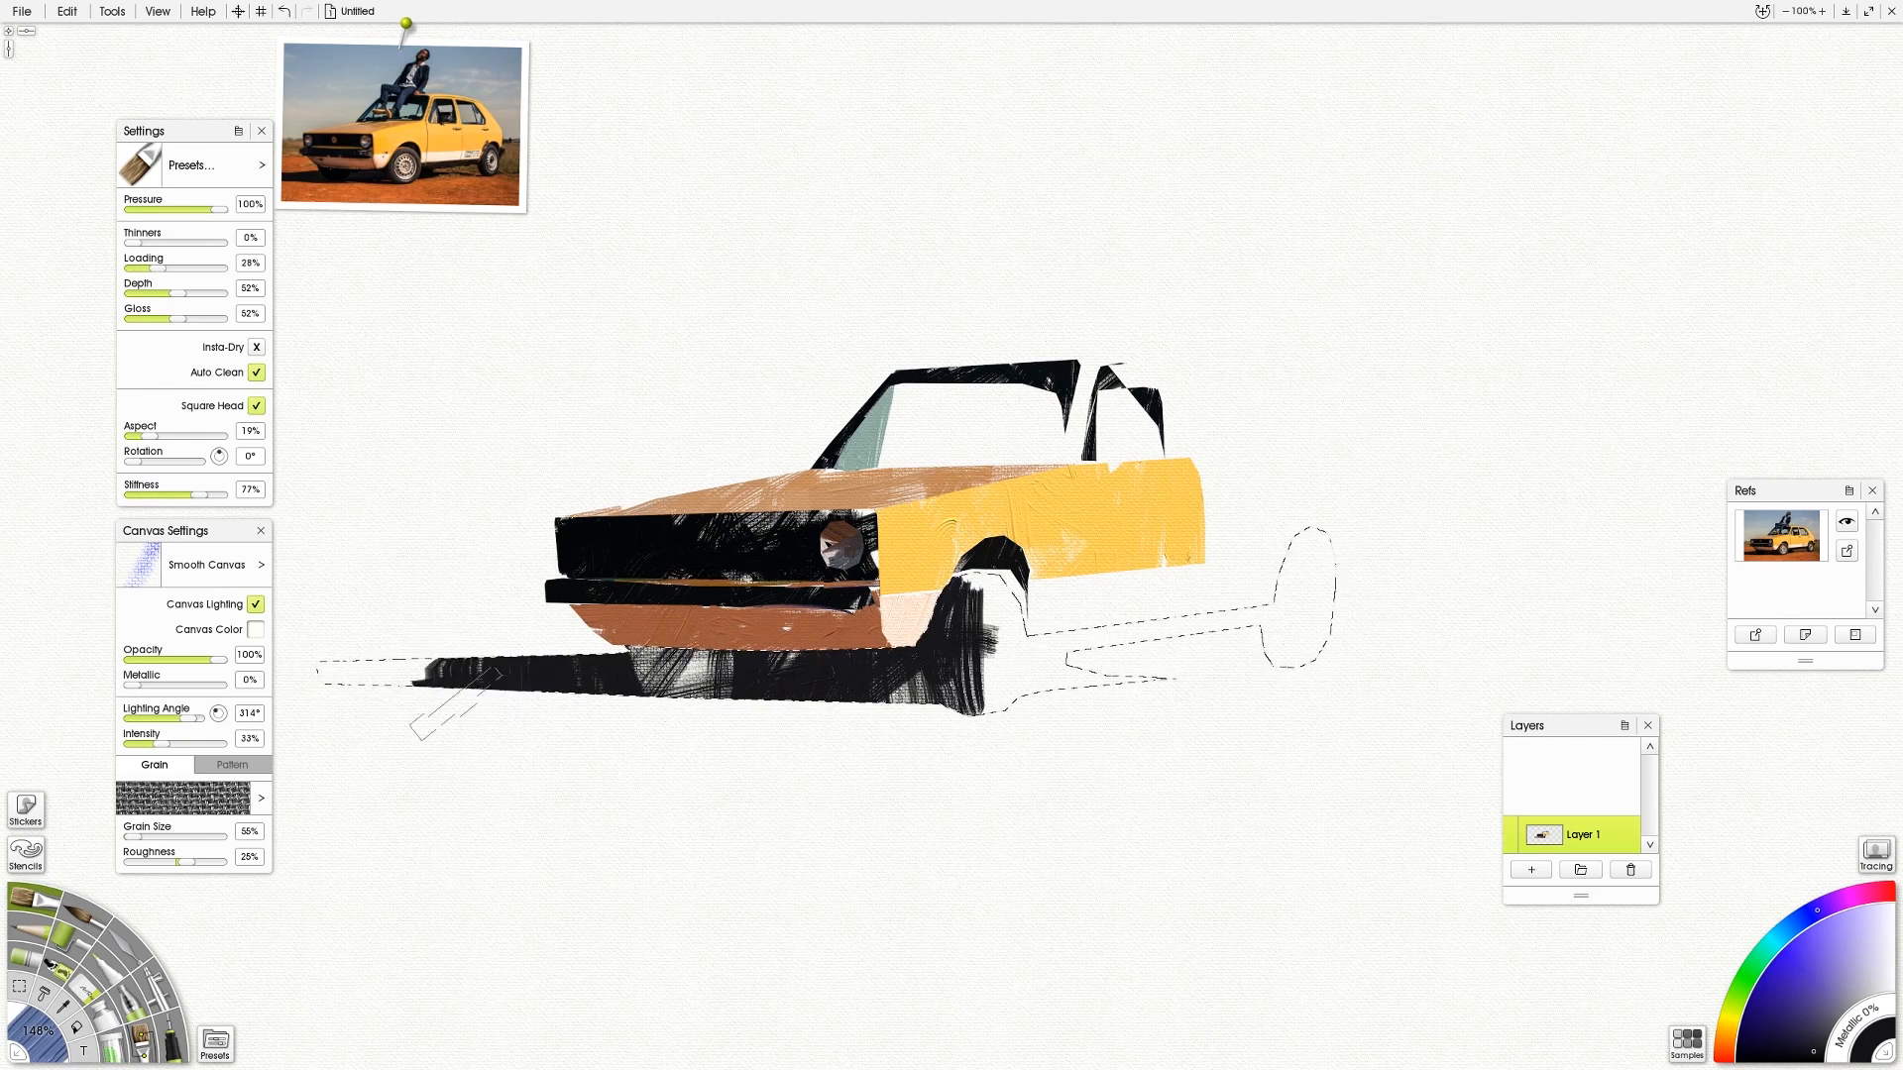
pyautogui.moveTo(146, 267); pyautogui.dragTo(135, 267)
pyautogui.moveTo(1328, 600); pyautogui.dragTo(1288, 646)
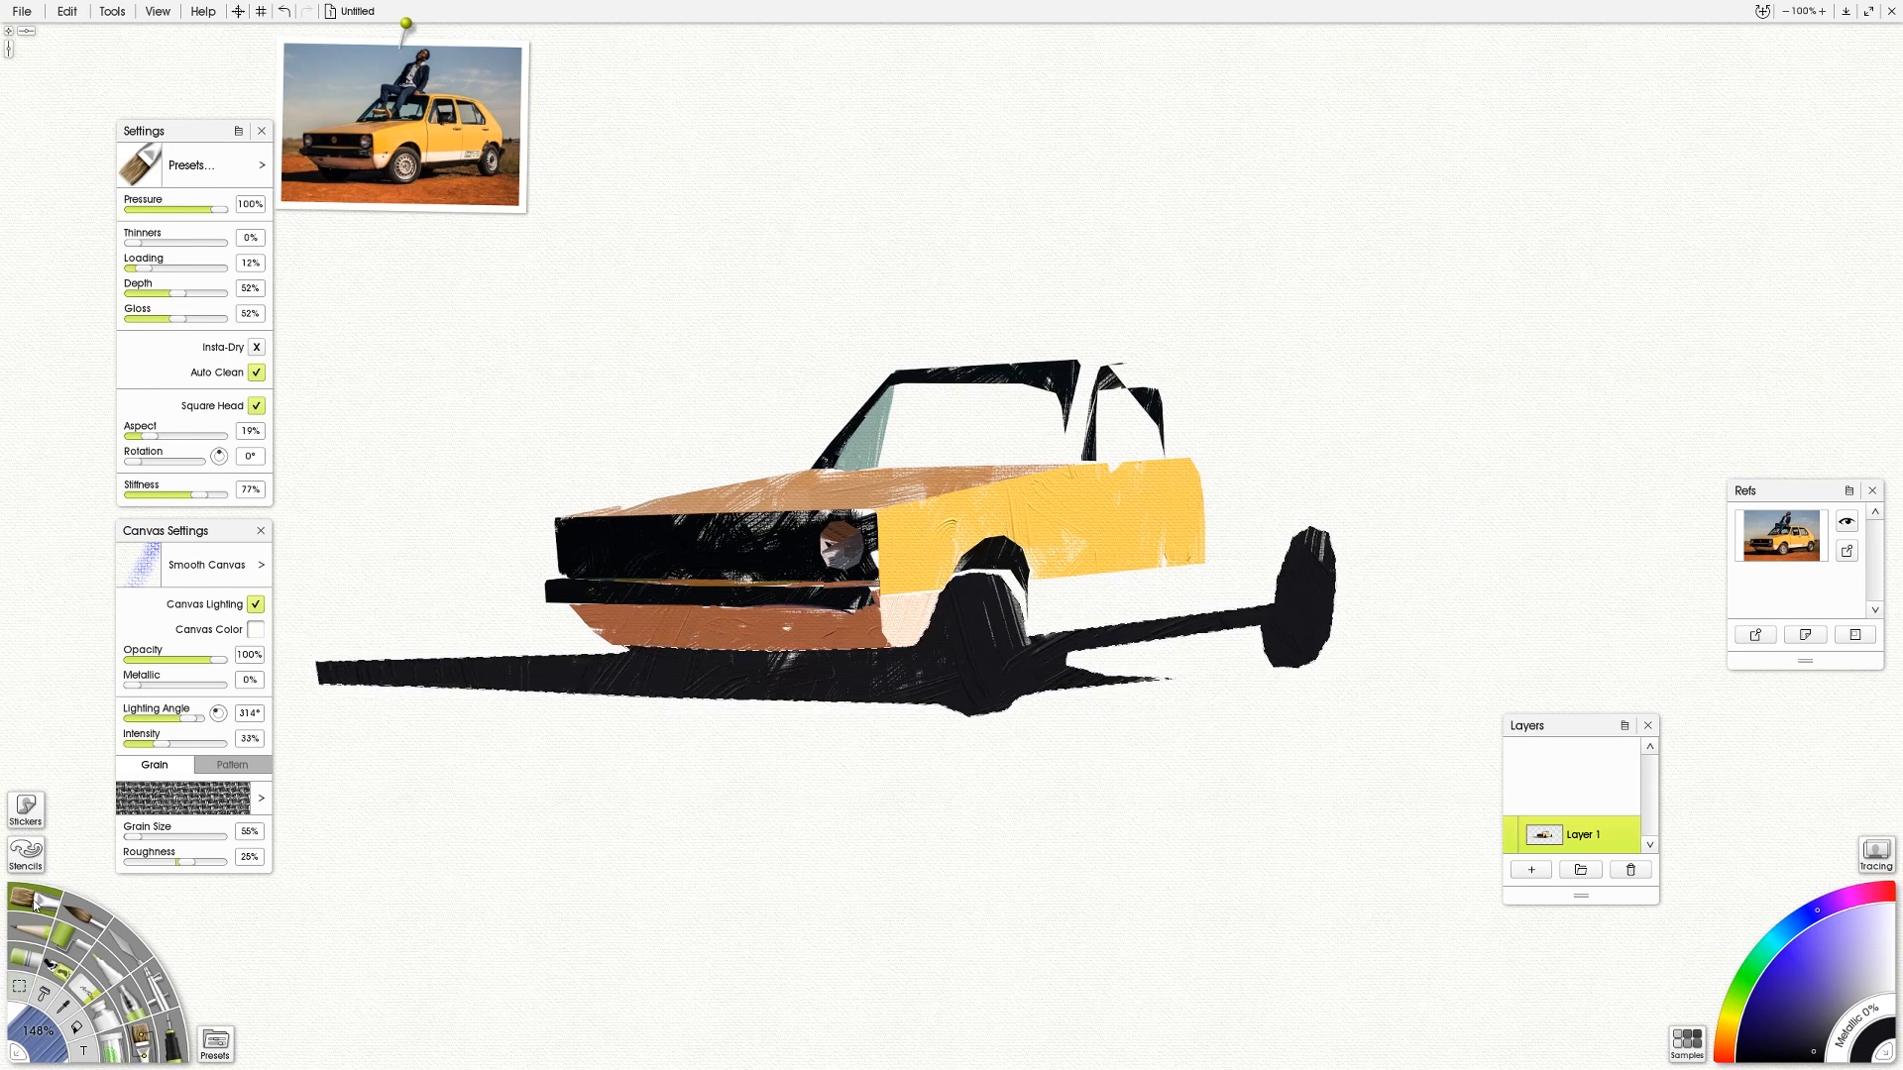
# Polygon-select the small bumper tip behind the rear tire and paint it black
pyautogui.click(19, 986)
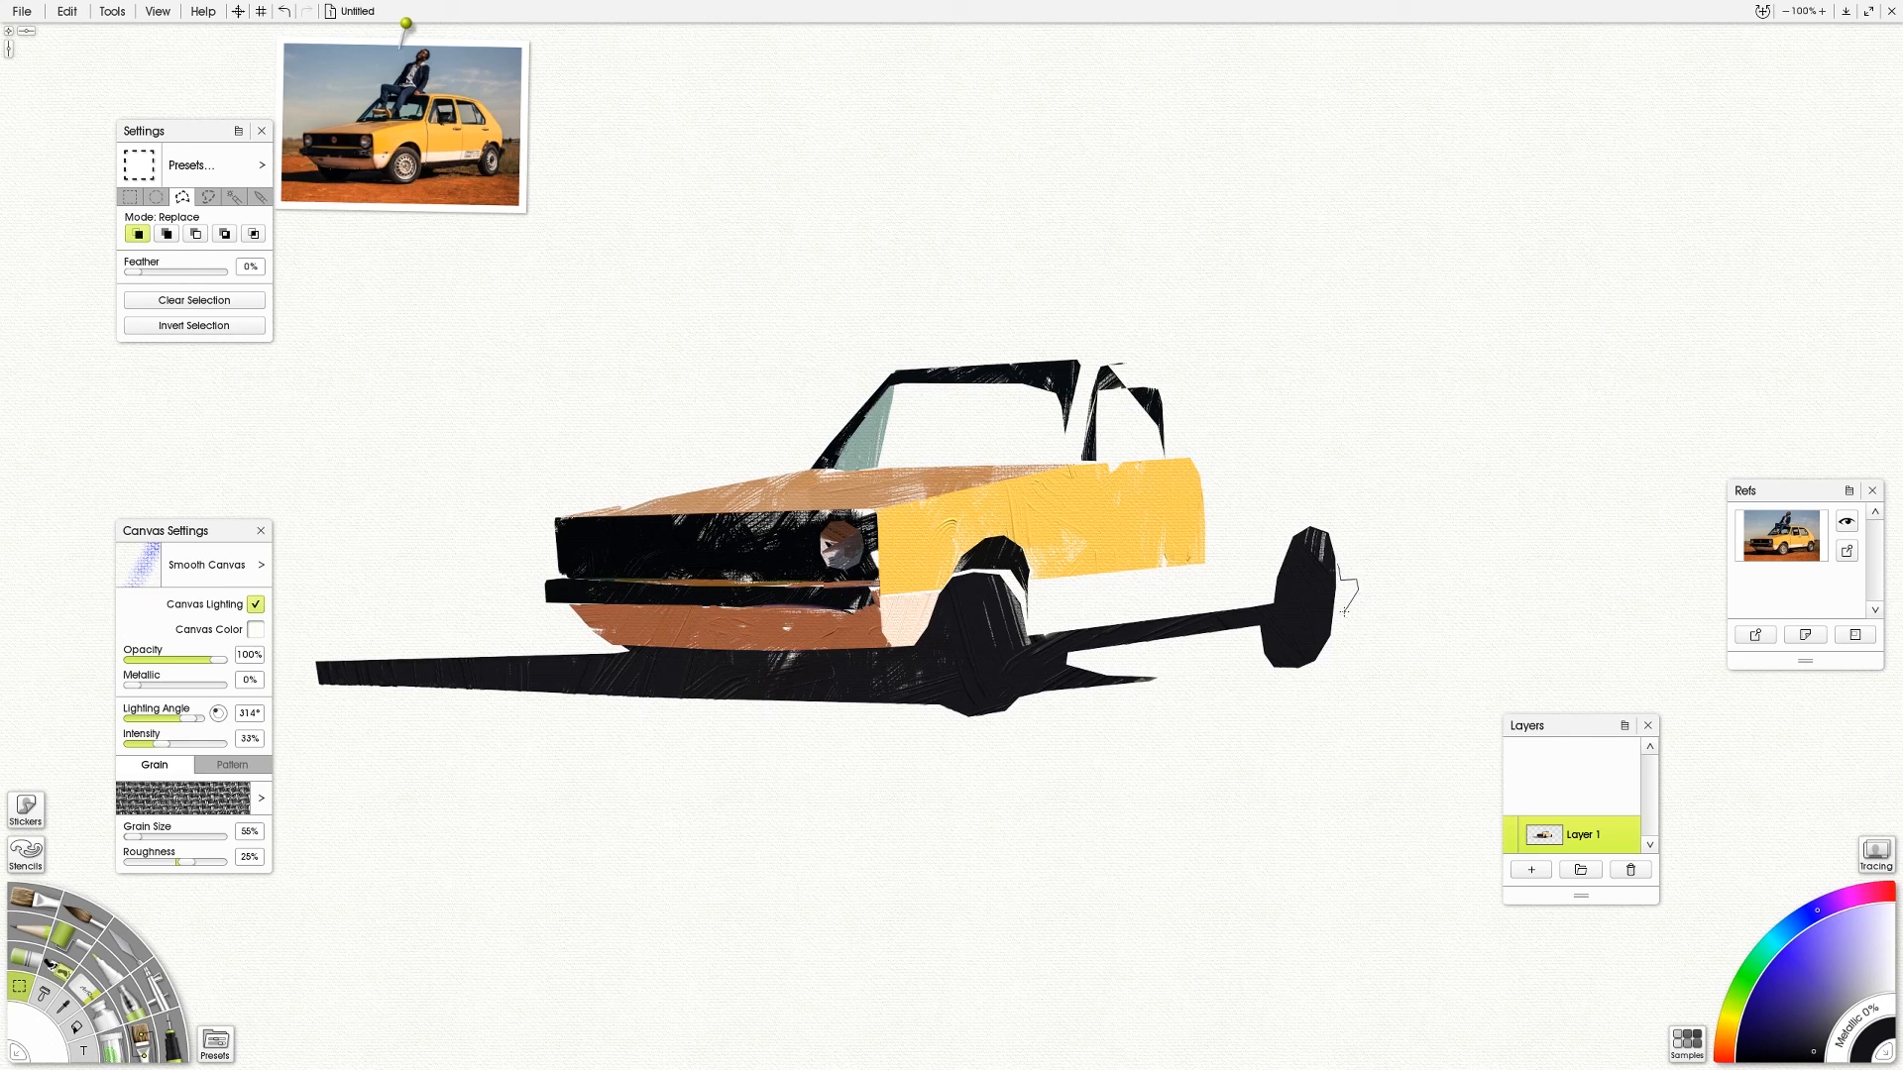
pyautogui.click(34, 899)
pyautogui.moveTo(1348, 577); pyautogui.dragTo(1340, 608)
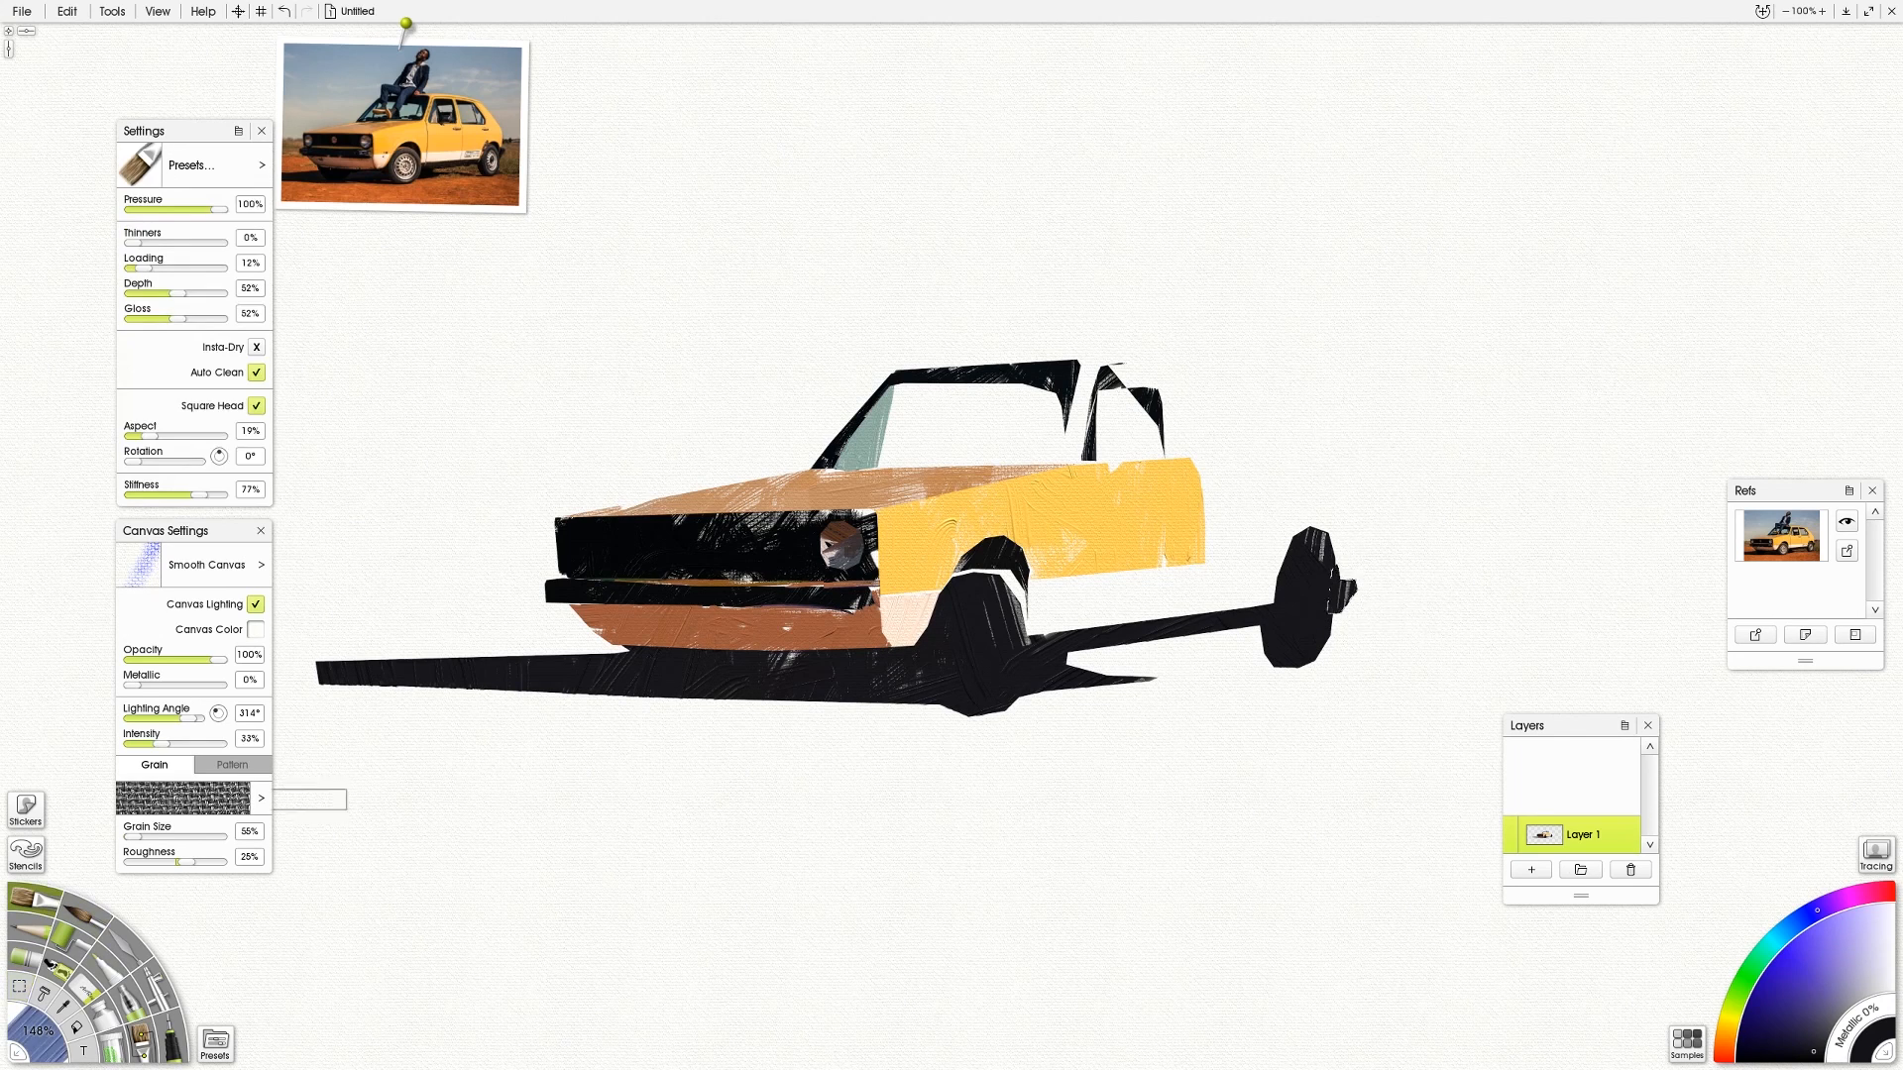
# Polygon-select the thin lower shadow strip running from the rear tire toward the front tire and paint it black
pyautogui.click(18, 986)
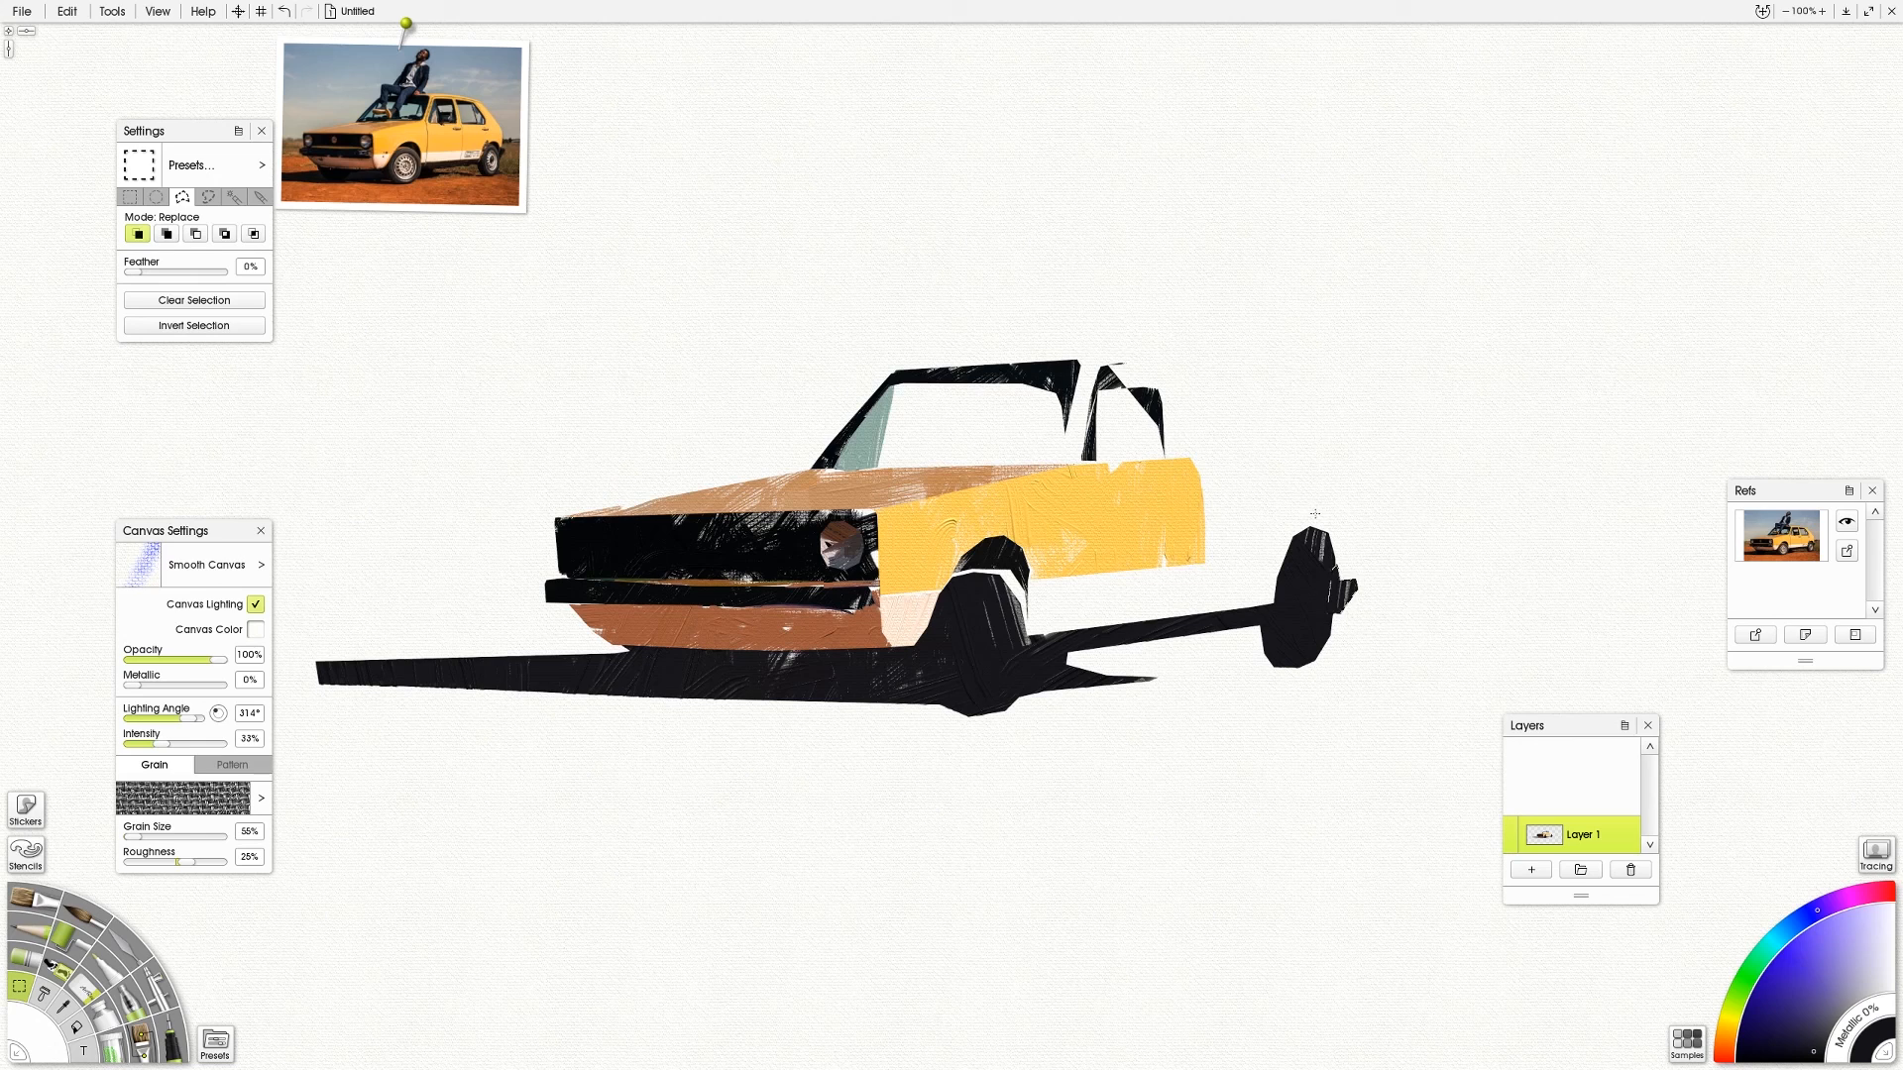
pyautogui.click(1295, 669)
pyautogui.click(1081, 678)
pyautogui.click(1074, 670)
pyautogui.click(1291, 669)
pyautogui.press('b')
pyautogui.moveTo(1270, 666); pyautogui.dragTo(1088, 678)
# Polygon-select the rear body, roof edge and window pillars, leaving out the side windows, and paint them yellow sampled from the photo
pyautogui.press('s')
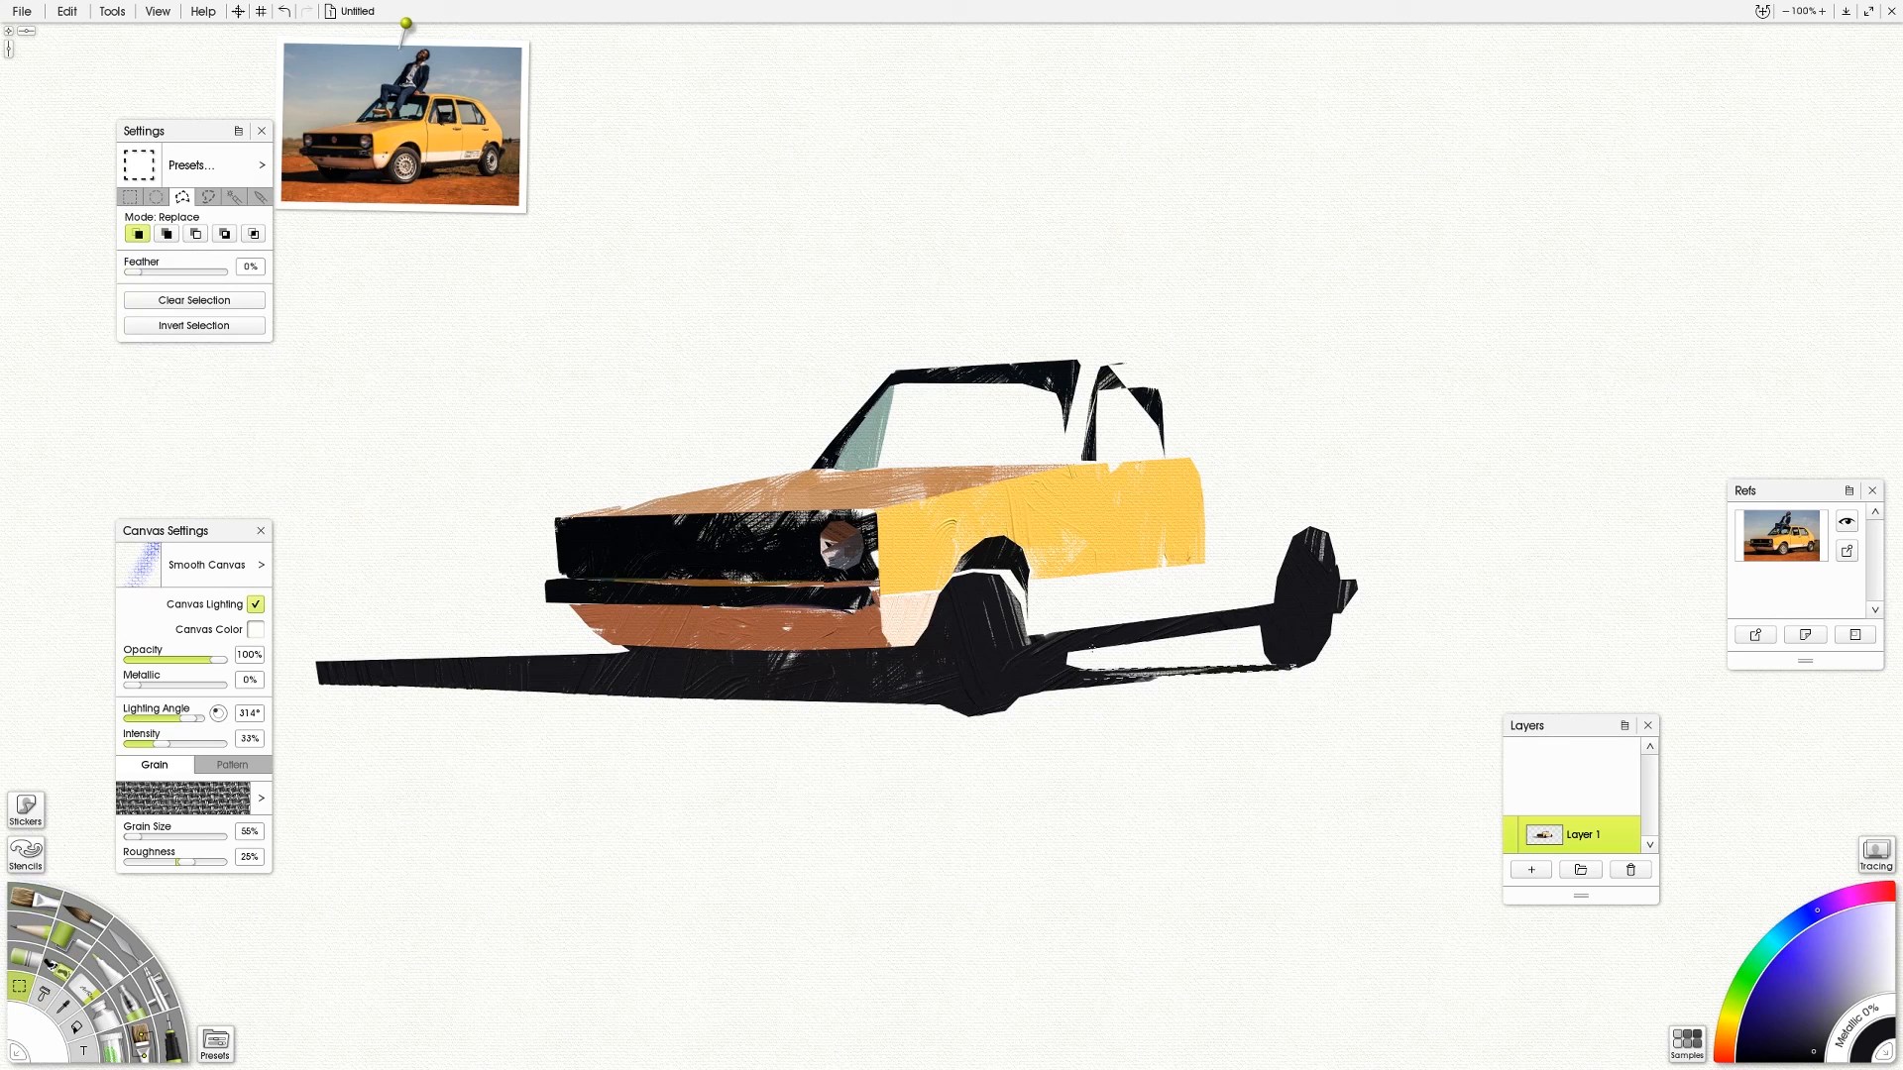
pyautogui.click(1207, 563)
pyautogui.click(1349, 577)
pyautogui.click(1350, 516)
pyautogui.click(1287, 409)
pyautogui.click(1241, 369)
pyautogui.click(1164, 354)
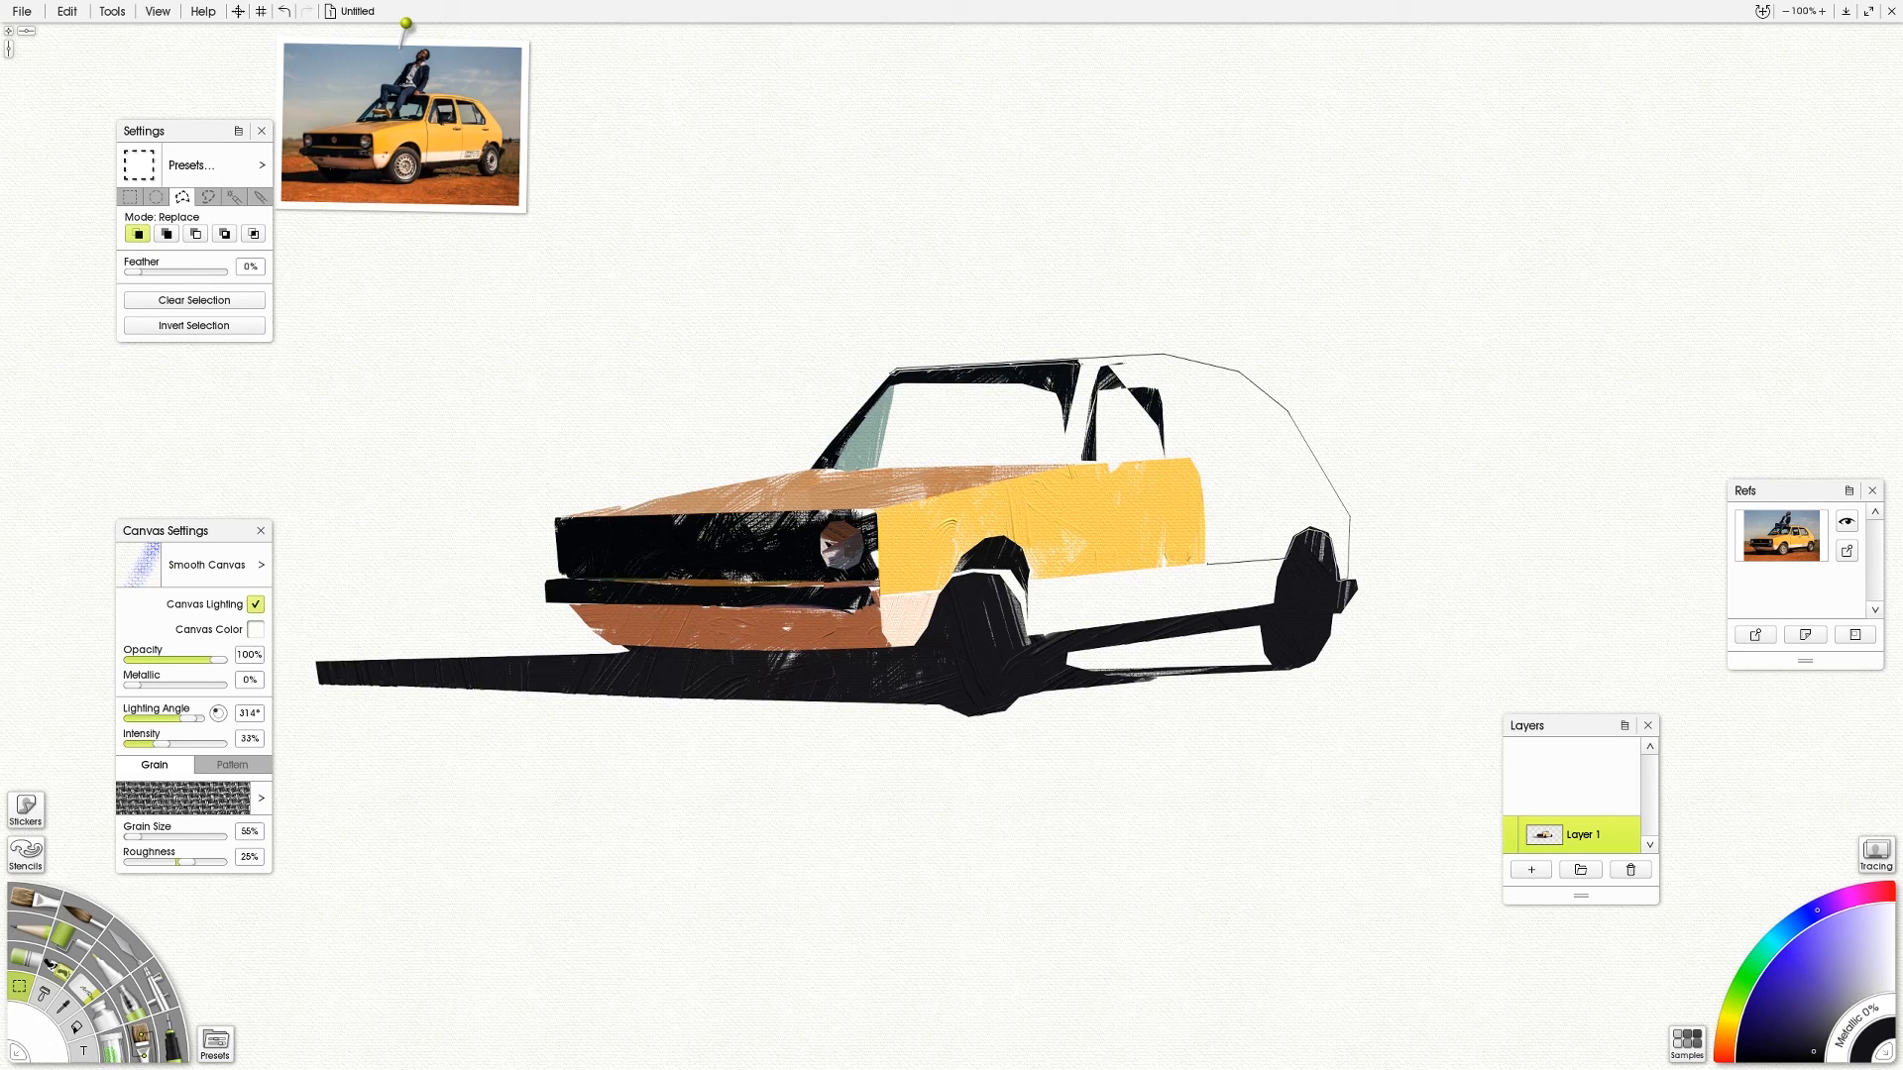
pyautogui.click(1078, 364)
pyautogui.click(1160, 364)
pyautogui.click(1194, 471)
pyautogui.click(1172, 366)
pyautogui.click(1232, 375)
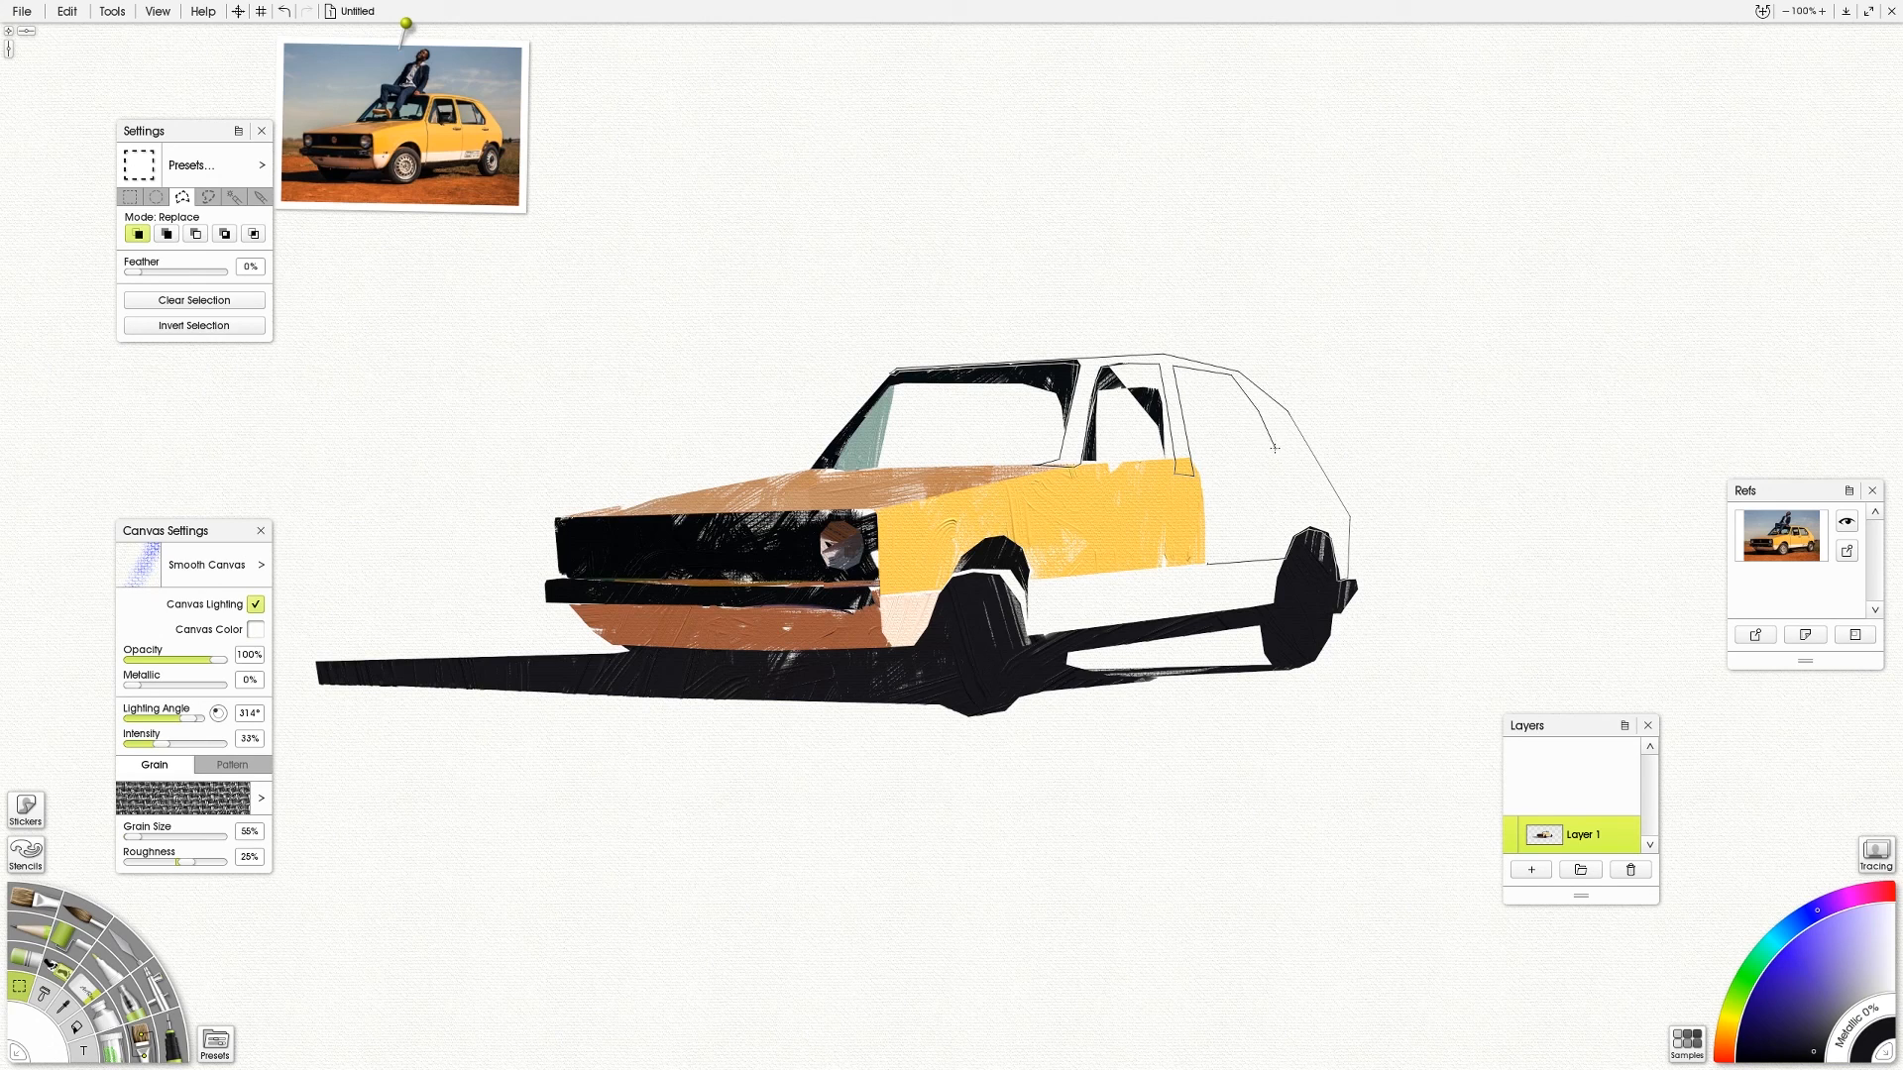
pyautogui.click(1275, 449)
pyautogui.click(1189, 457)
pyautogui.click(1206, 564)
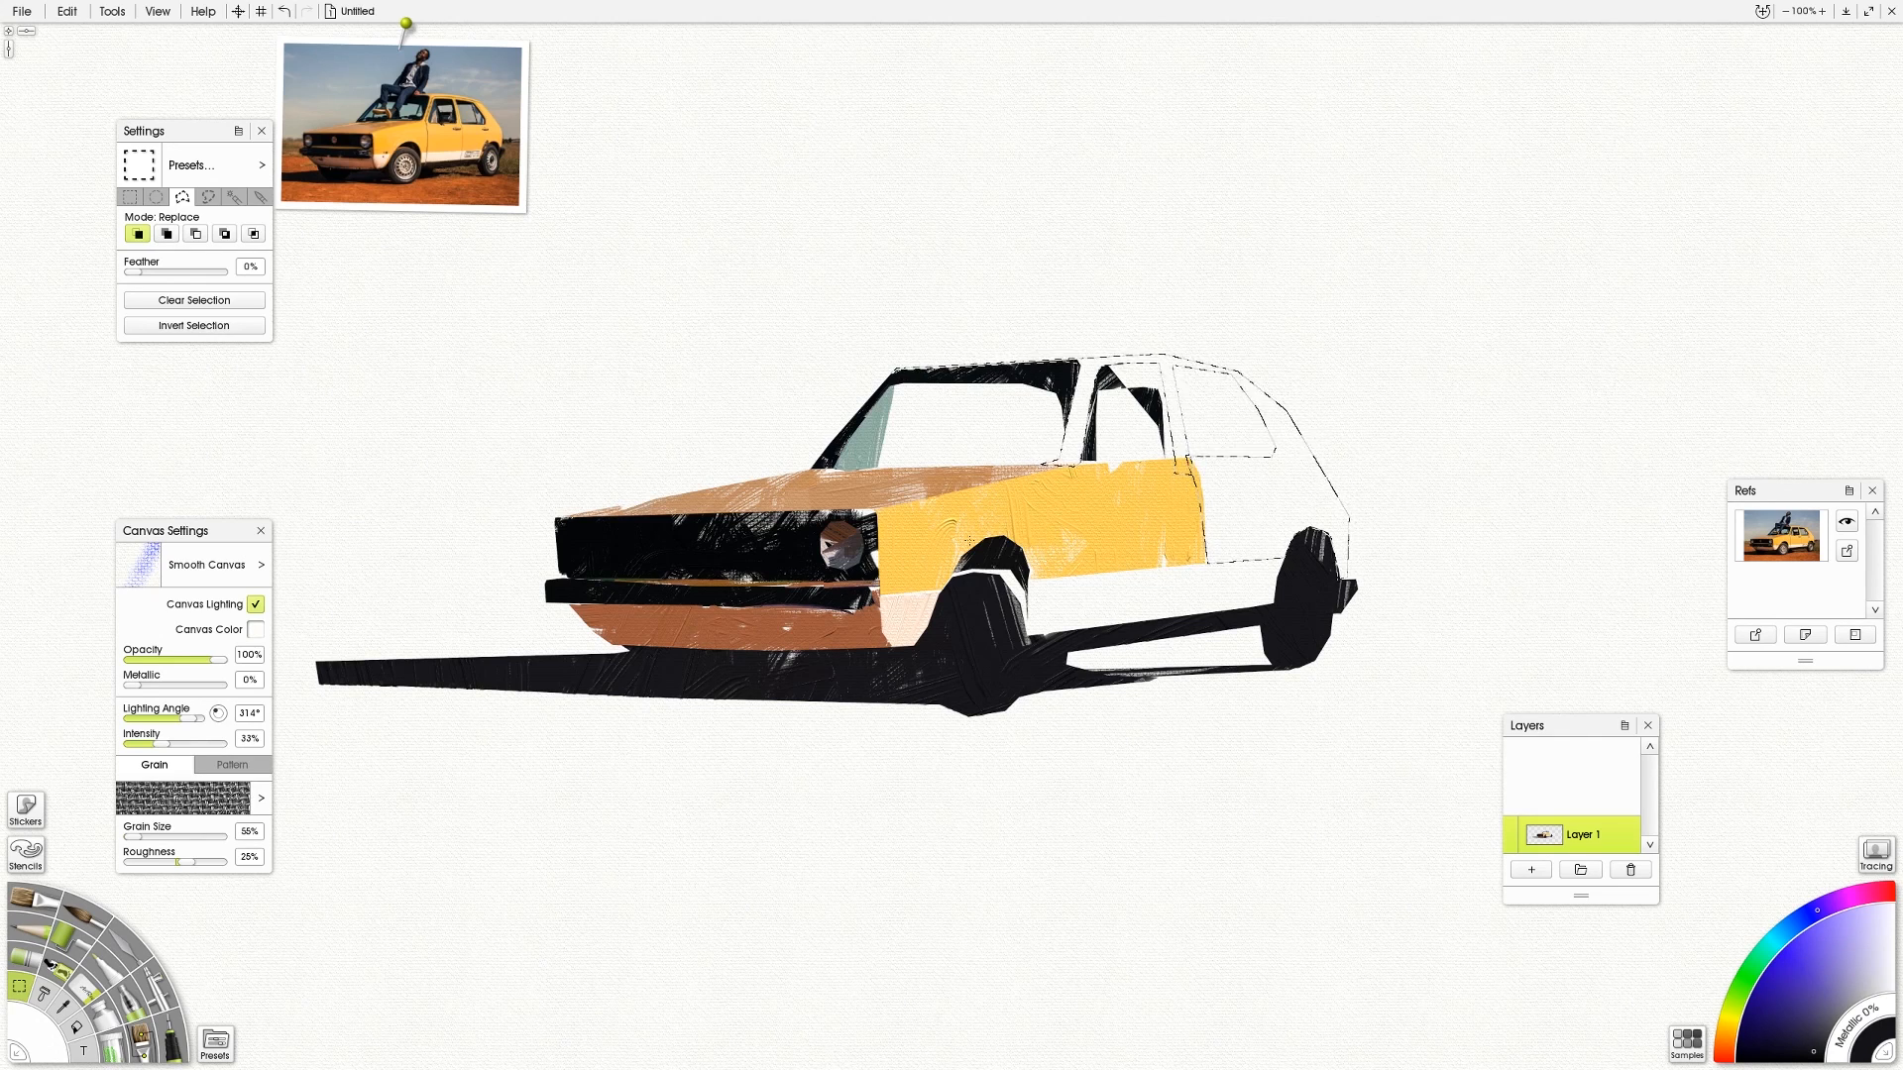
pyautogui.press('b')
pyautogui.keyDown('alt'); pyautogui.click(474, 119); pyautogui.keyUp('alt')
pyautogui.moveTo(1194, 456)
pyautogui.mouseDown()
pyautogui.moveTo(1234, 476)
pyautogui.moveTo(1303, 466)
pyautogui.moveTo(1118, 332)
pyautogui.moveTo(1048, 578)
pyautogui.moveTo(1320, 561)
pyautogui.moveTo(1337, 635)
pyautogui.mouseUp()
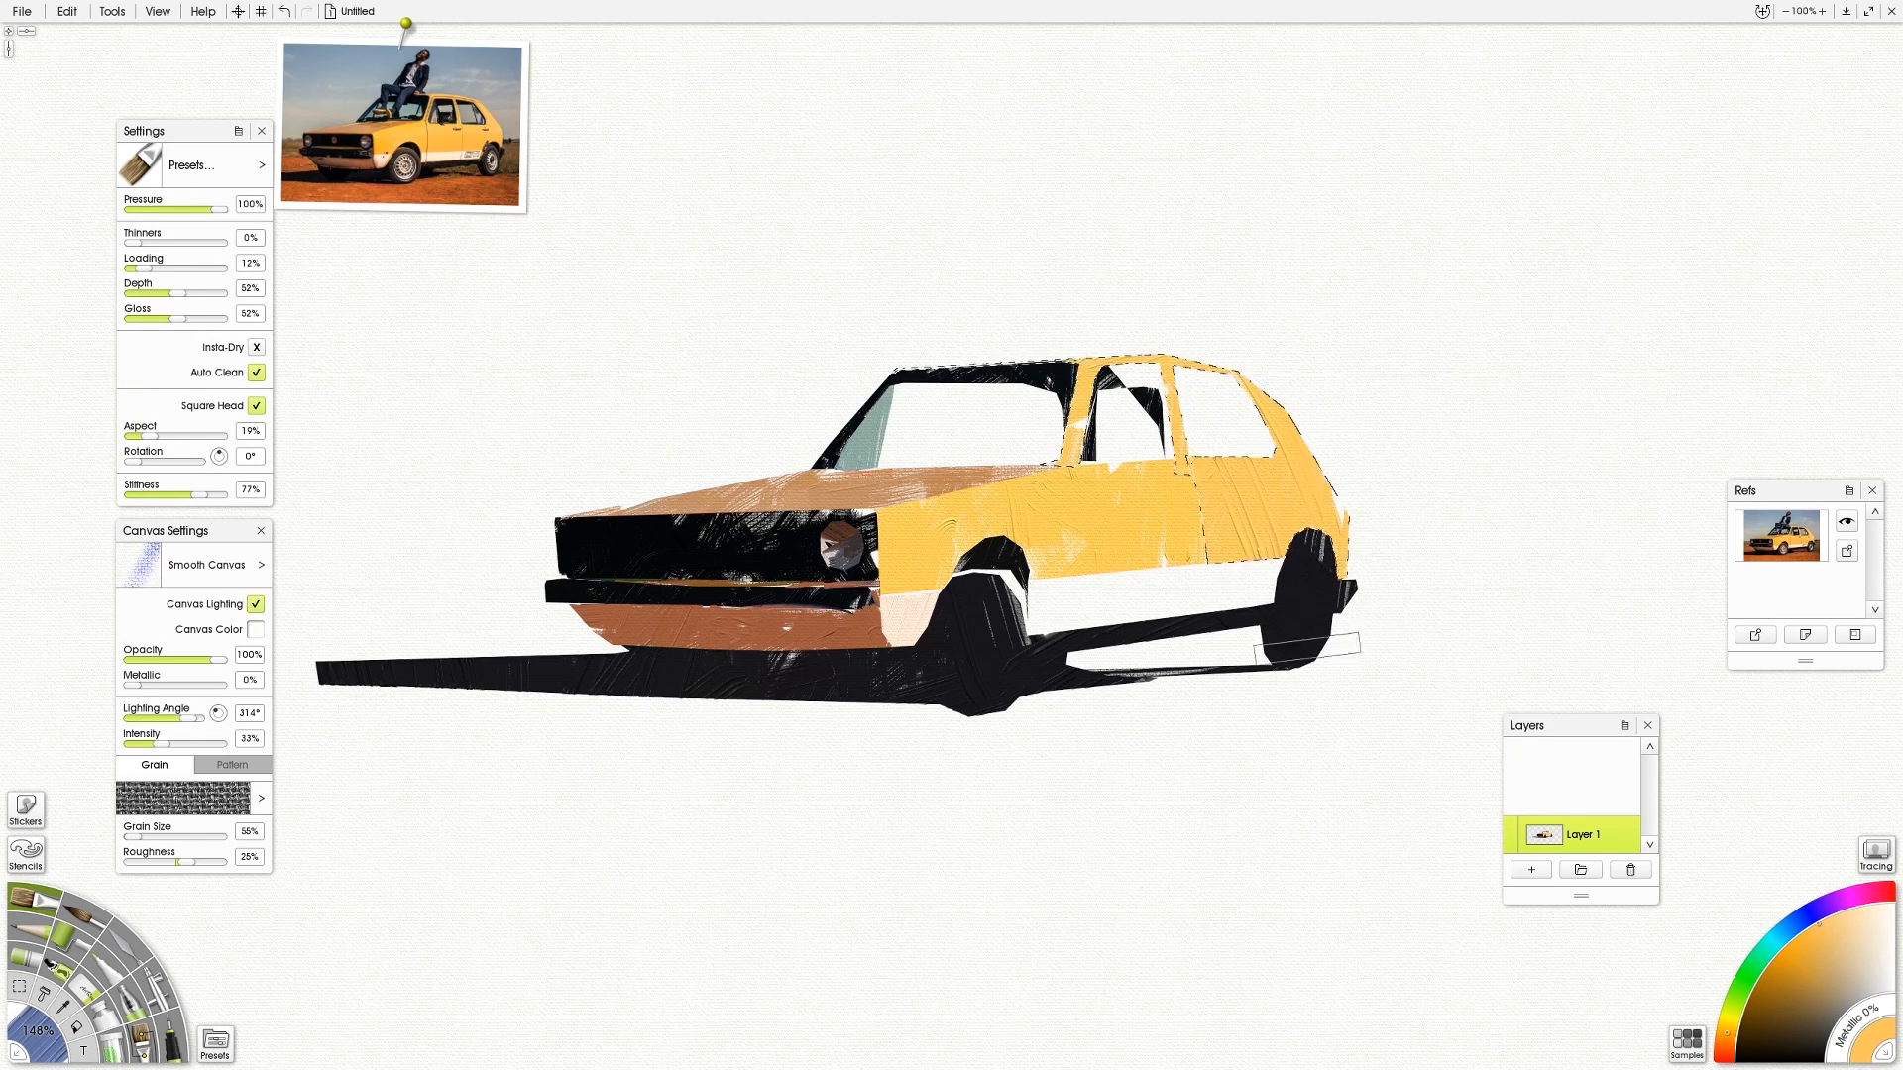
# Polygon-select the lower side panel between the wheels, paint it pale cream sampled from the photo, and clear the selection
pyautogui.click(22, 984)
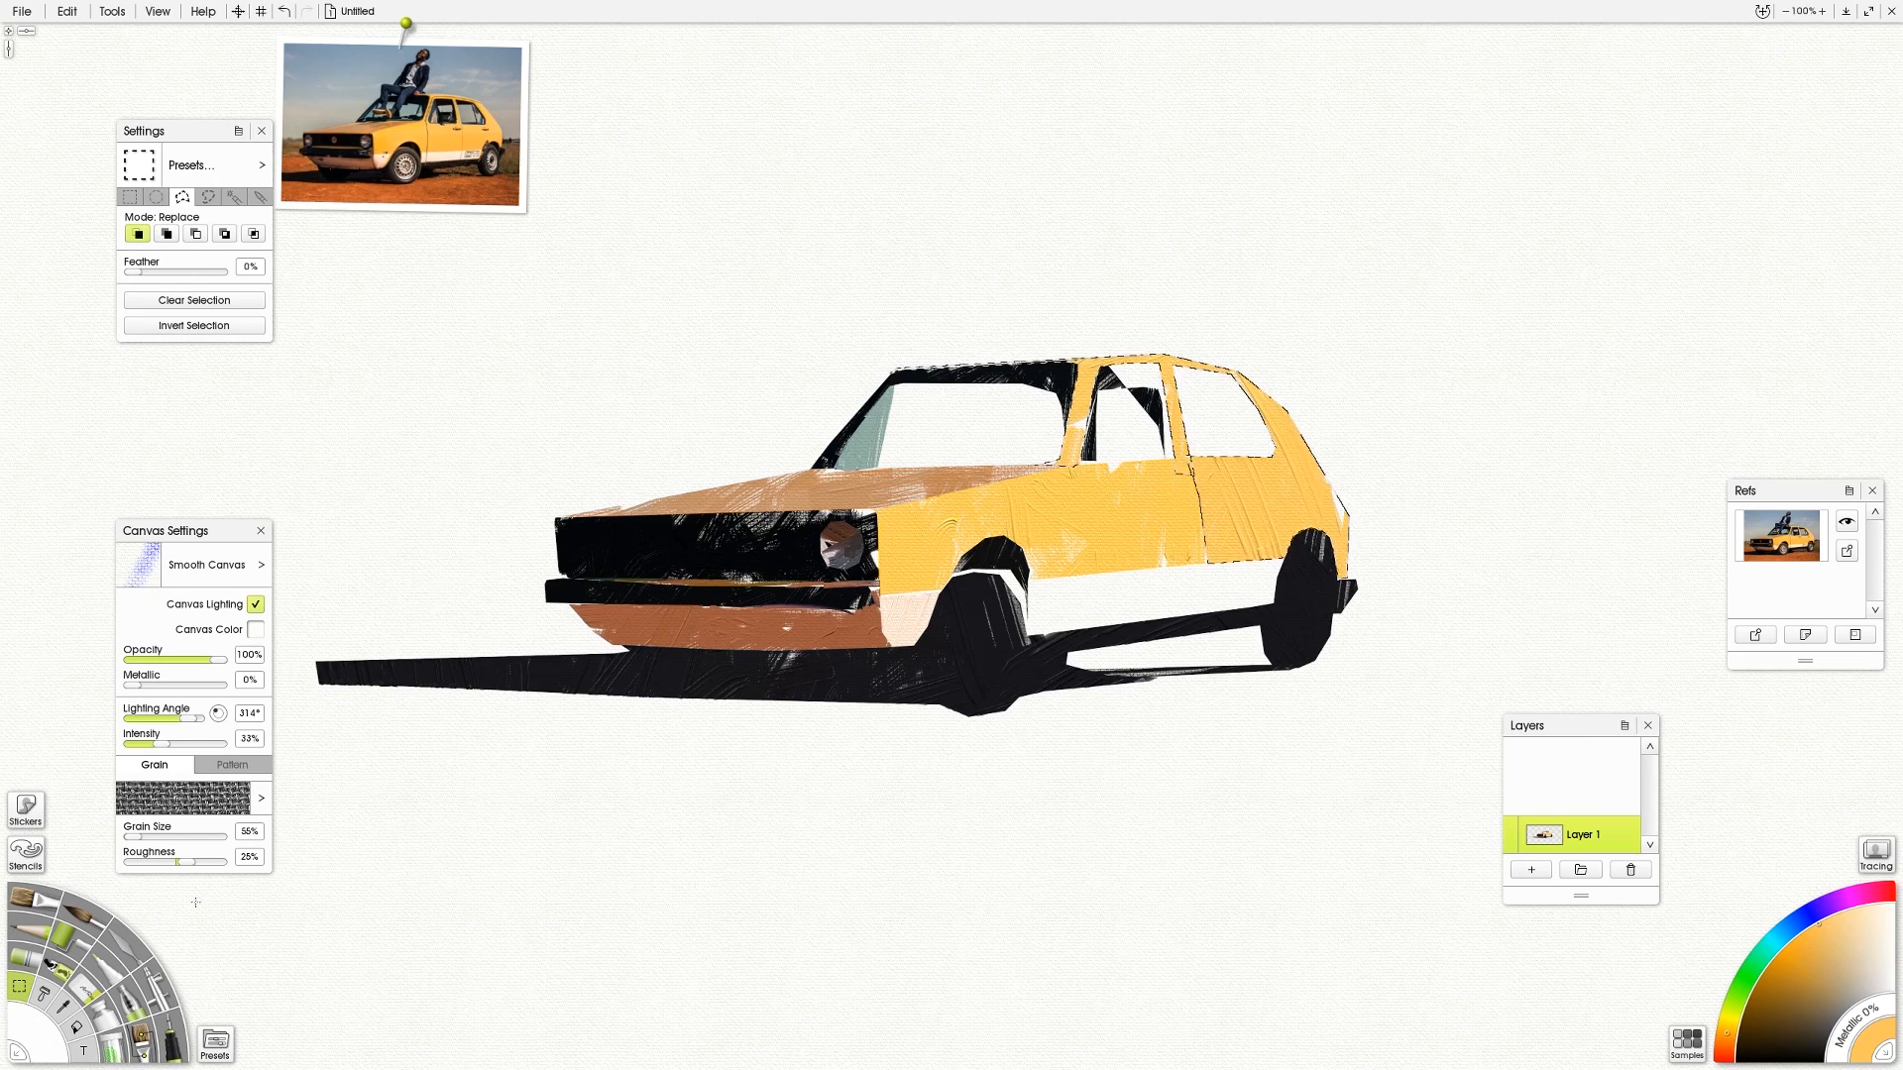
pyautogui.click(1035, 602)
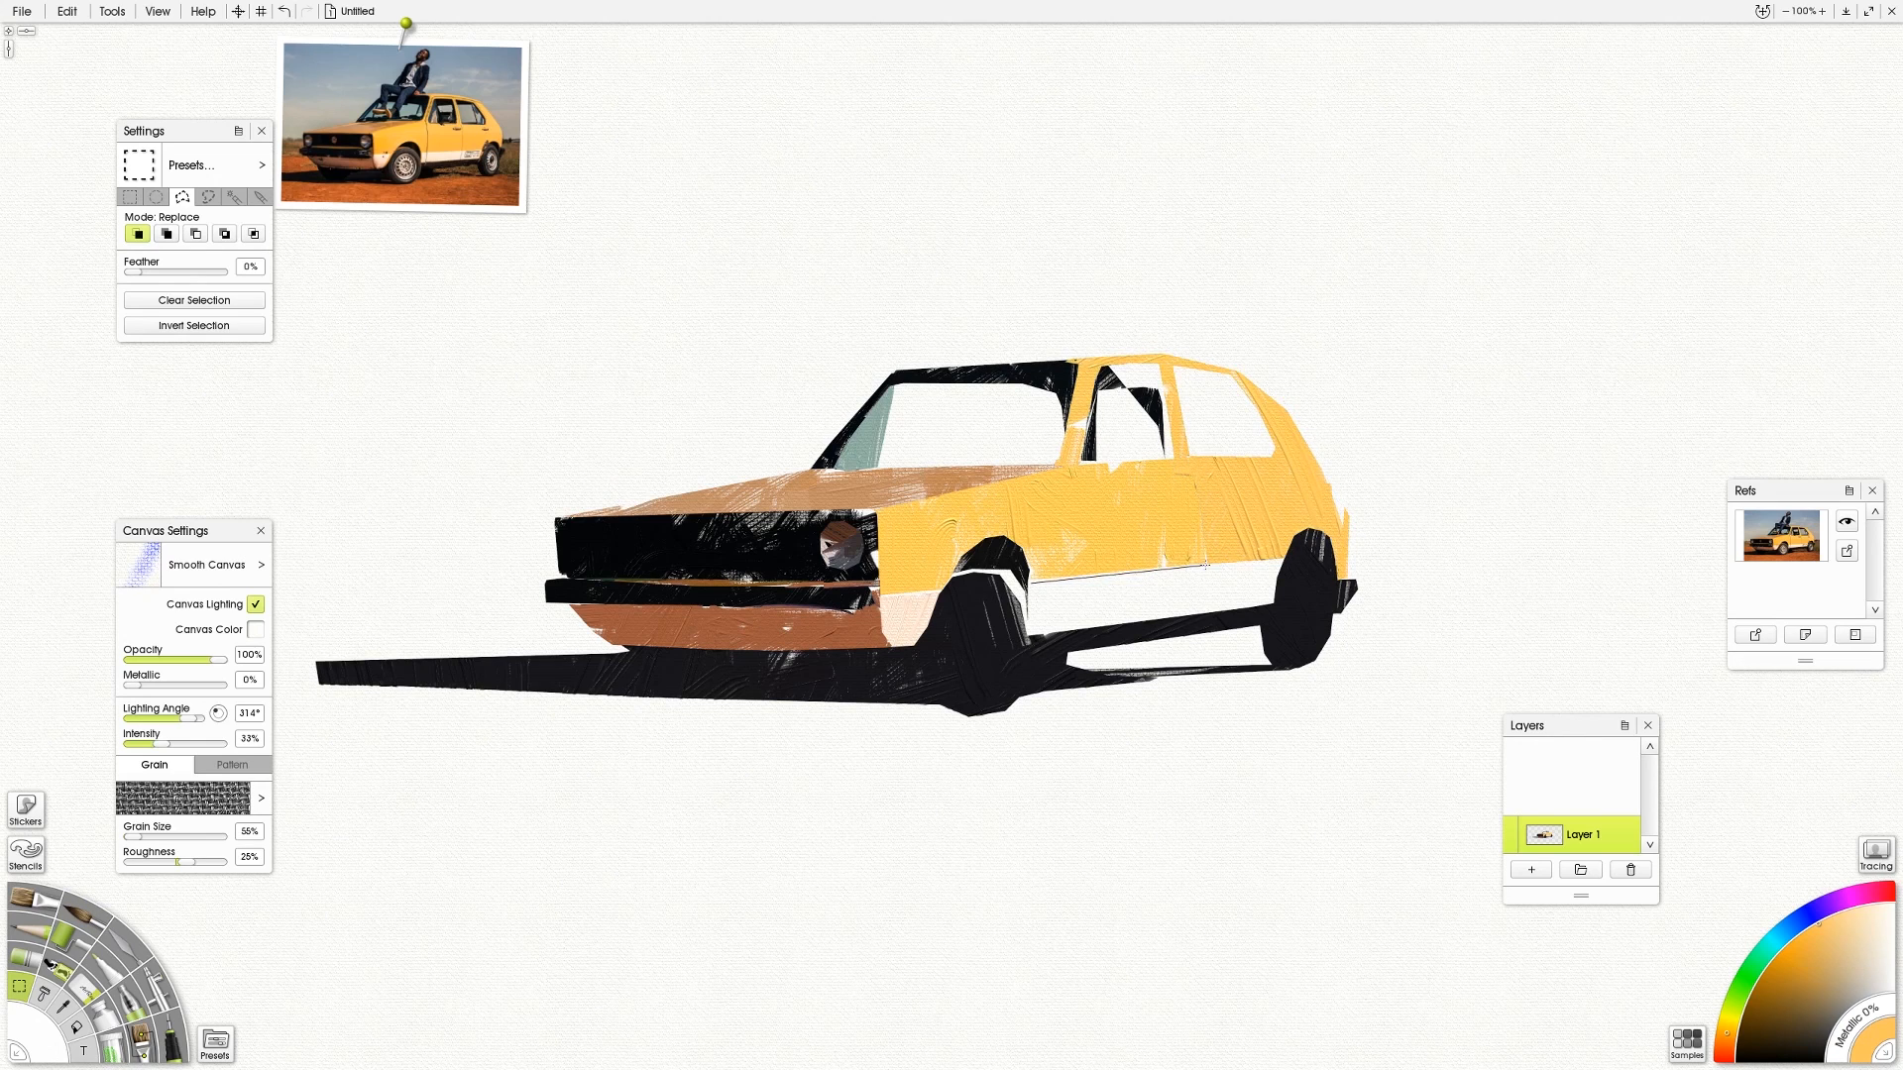
pyautogui.click(1276, 604)
pyautogui.click(1027, 636)
pyautogui.click(1030, 585)
pyautogui.click(35, 898)
pyautogui.click(443, 158)
pyautogui.moveTo(1189, 589)
pyautogui.mouseDown()
pyautogui.moveTo(1075, 602)
pyautogui.moveTo(1251, 595)
pyautogui.mouseUp()
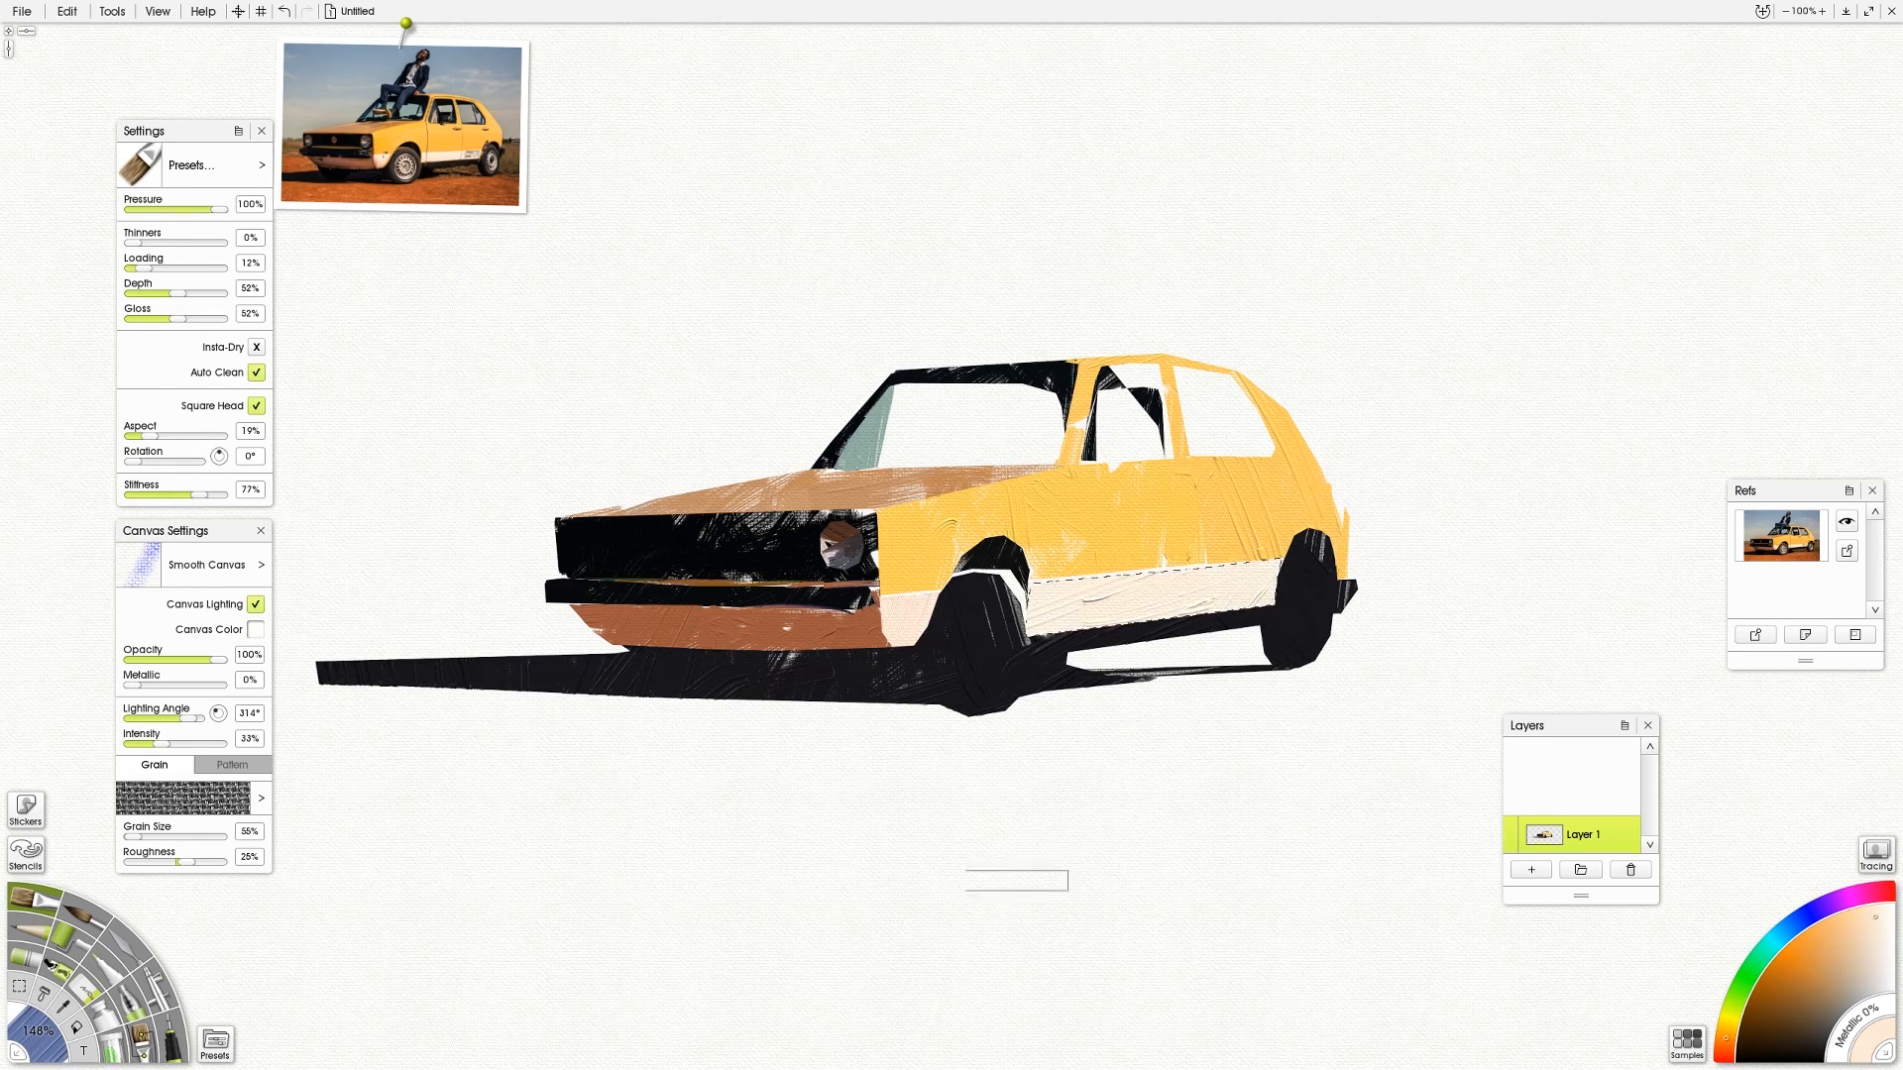
pyautogui.press('s')
pyautogui.hotkey('ctrl', 'd')
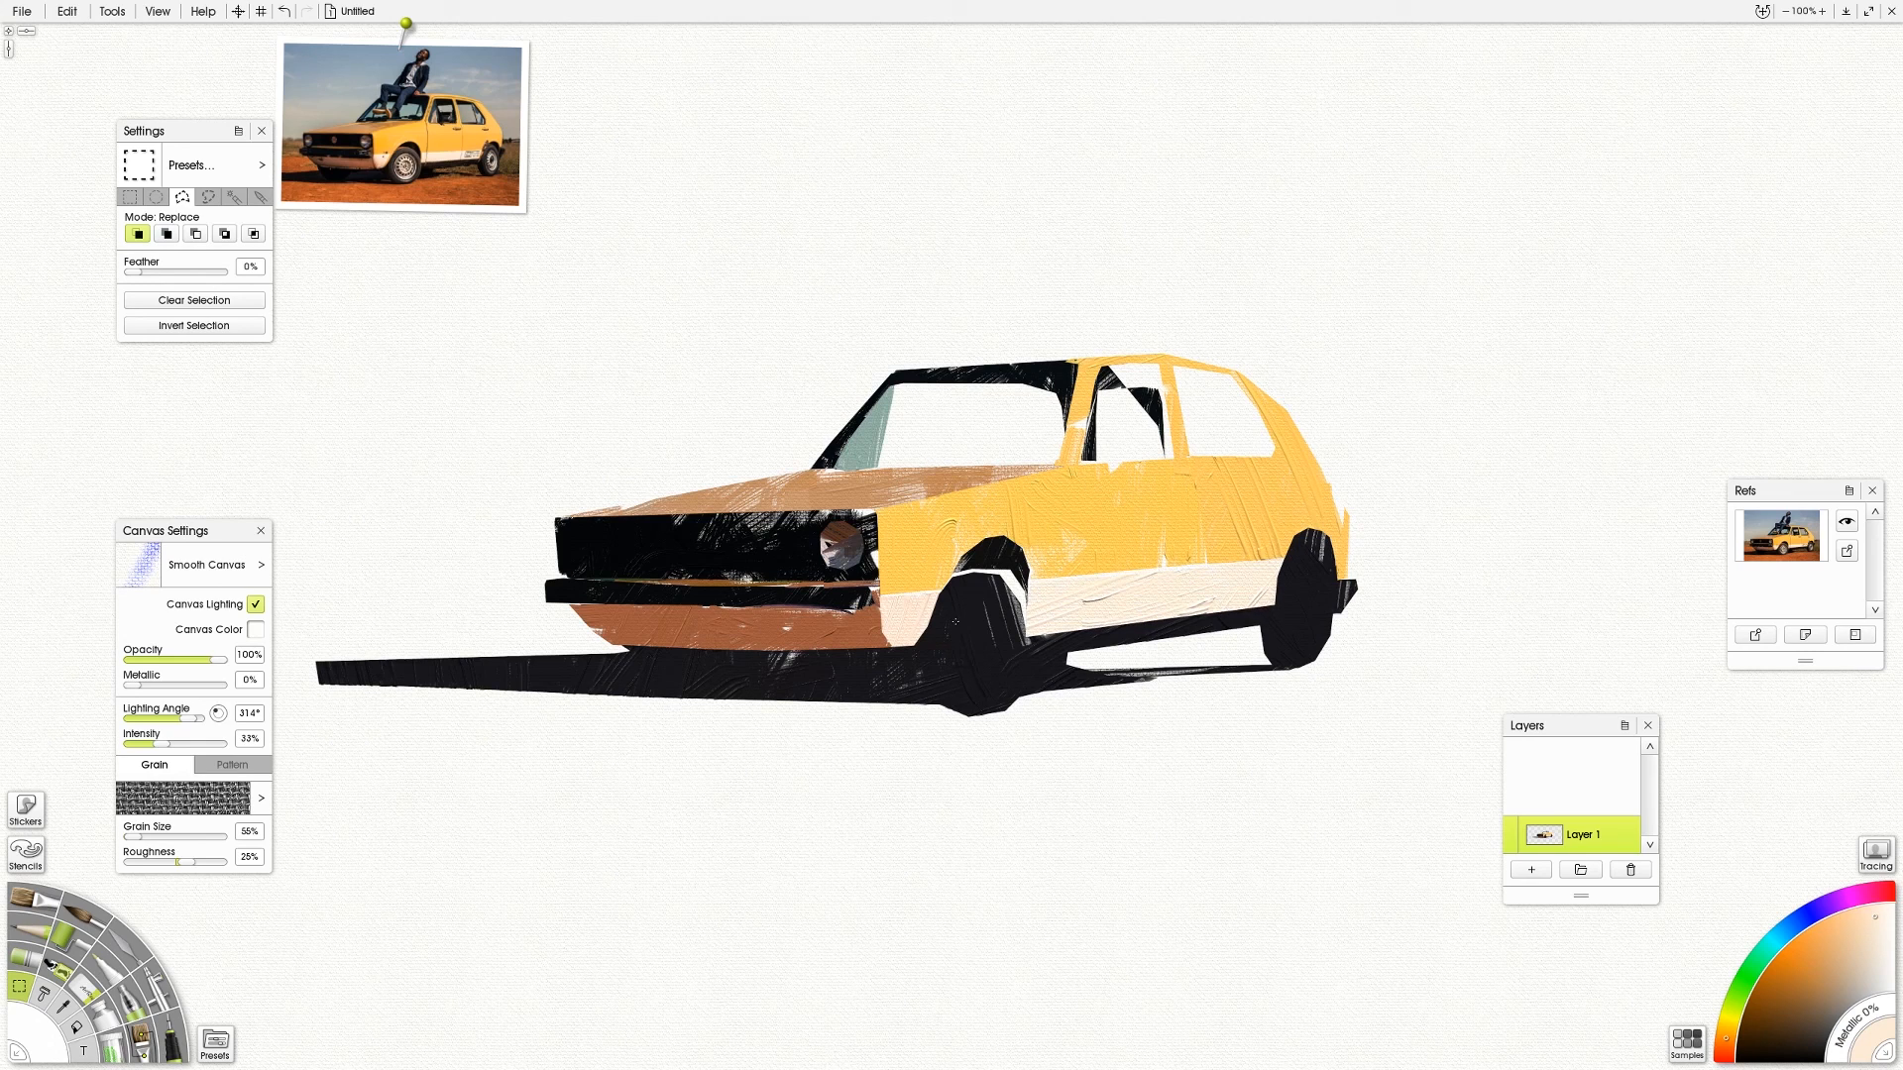
# Polygon-select the oval rim of the front wheel and paint it muted beige-green with a color sampled from the photo
pyautogui.click(1005, 616)
pyautogui.click(1011, 649)
pyautogui.click(1008, 681)
pyautogui.click(992, 695)
pyautogui.click(957, 689)
pyautogui.click(946, 660)
pyautogui.click(951, 629)
pyautogui.doubleClick(962, 607)
pyautogui.click(35, 900)
pyautogui.click(406, 166)
pyautogui.moveTo(955, 679)
pyautogui.mouseDown()
pyautogui.moveTo(973, 644)
pyautogui.moveTo(990, 763)
pyautogui.mouseUp()
# Polygon-select the oval rim of the rear wheel and paint it pale pinkish beige
pyautogui.click(19, 986)
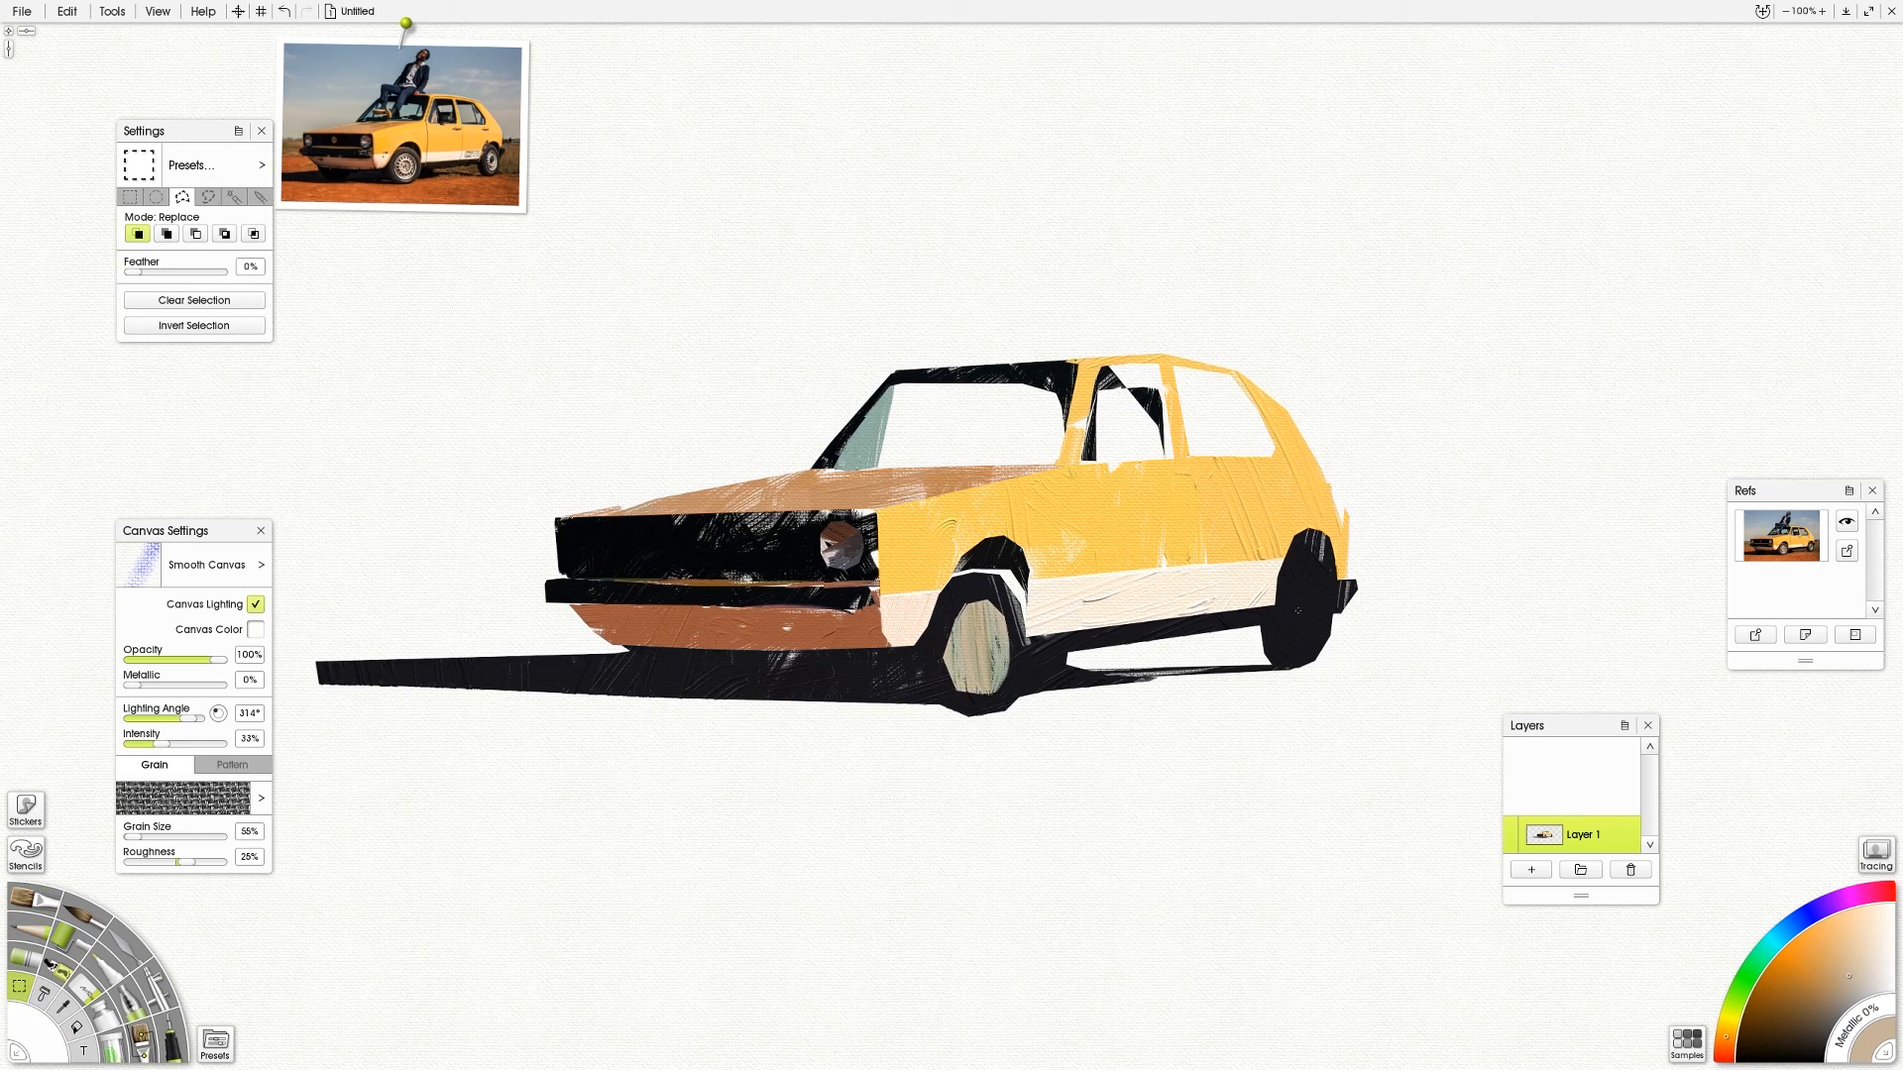
pyautogui.click(1290, 586)
pyautogui.click(1295, 568)
pyautogui.click(1316, 569)
pyautogui.click(1320, 597)
pyautogui.click(1319, 630)
pyautogui.press('o')
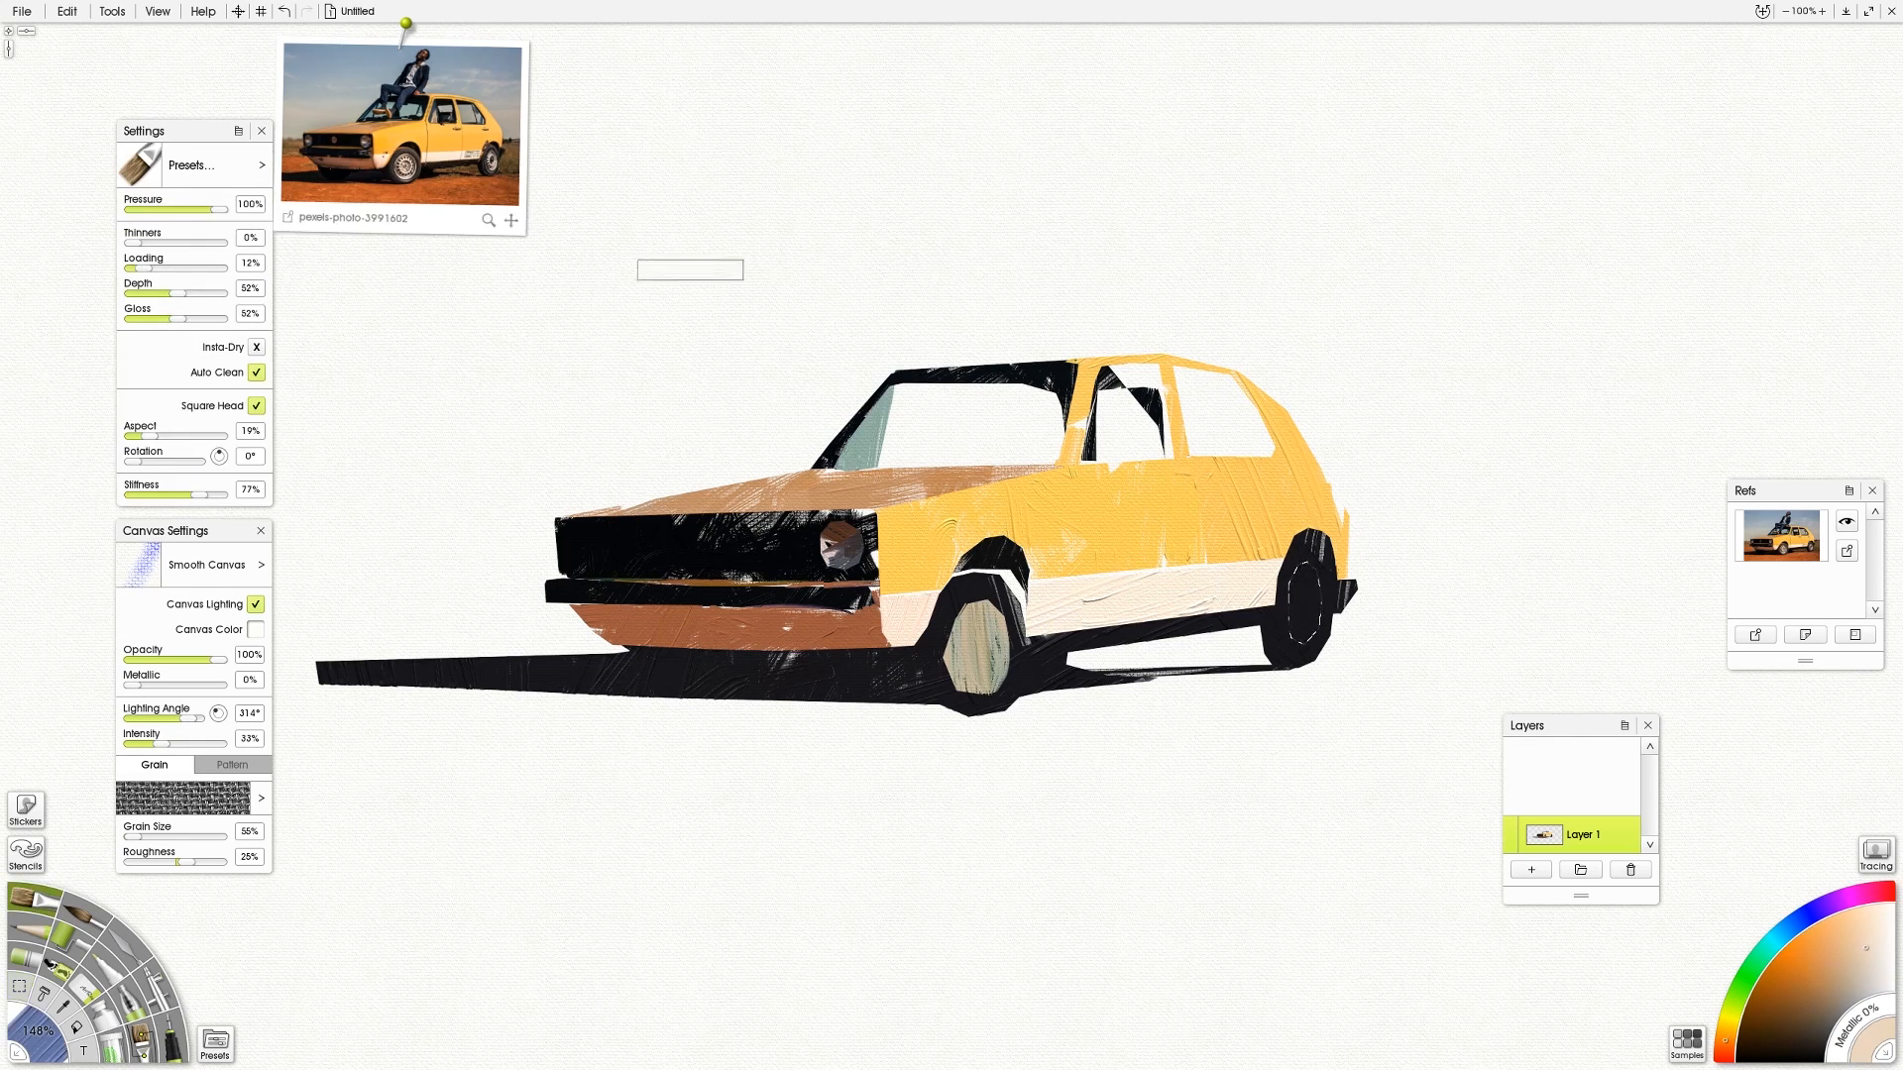
pyautogui.moveTo(1298, 633)
pyautogui.mouseDown()
pyautogui.moveTo(1306, 567)
pyautogui.moveTo(1288, 634)
pyautogui.moveTo(1195, 731)
pyautogui.mouseUp()
pyautogui.moveTo(1306, 569); pyautogui.dragTo(1300, 637)
# Polygon-select the hub centers of the rear and front wheels and paint them grey-brown with a 28% brush
pyautogui.click(20, 986)
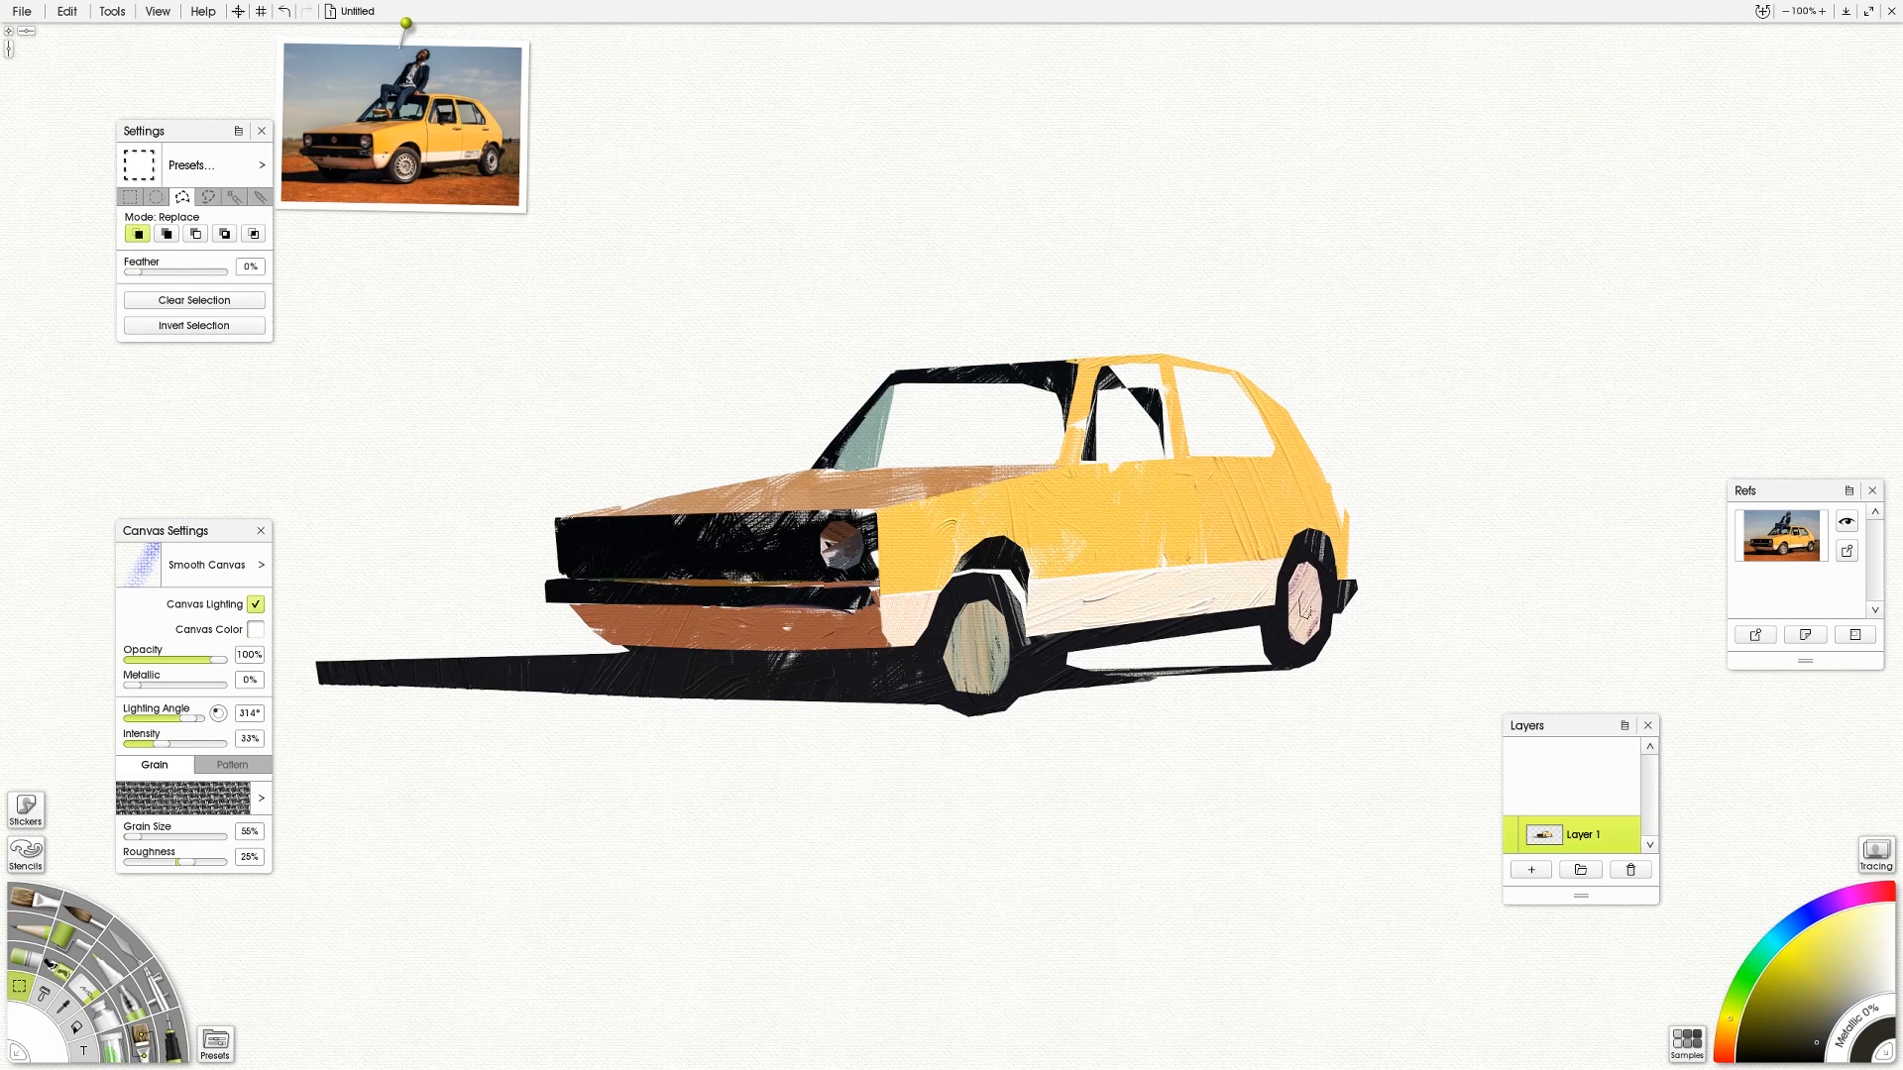
pyautogui.click(56, 915)
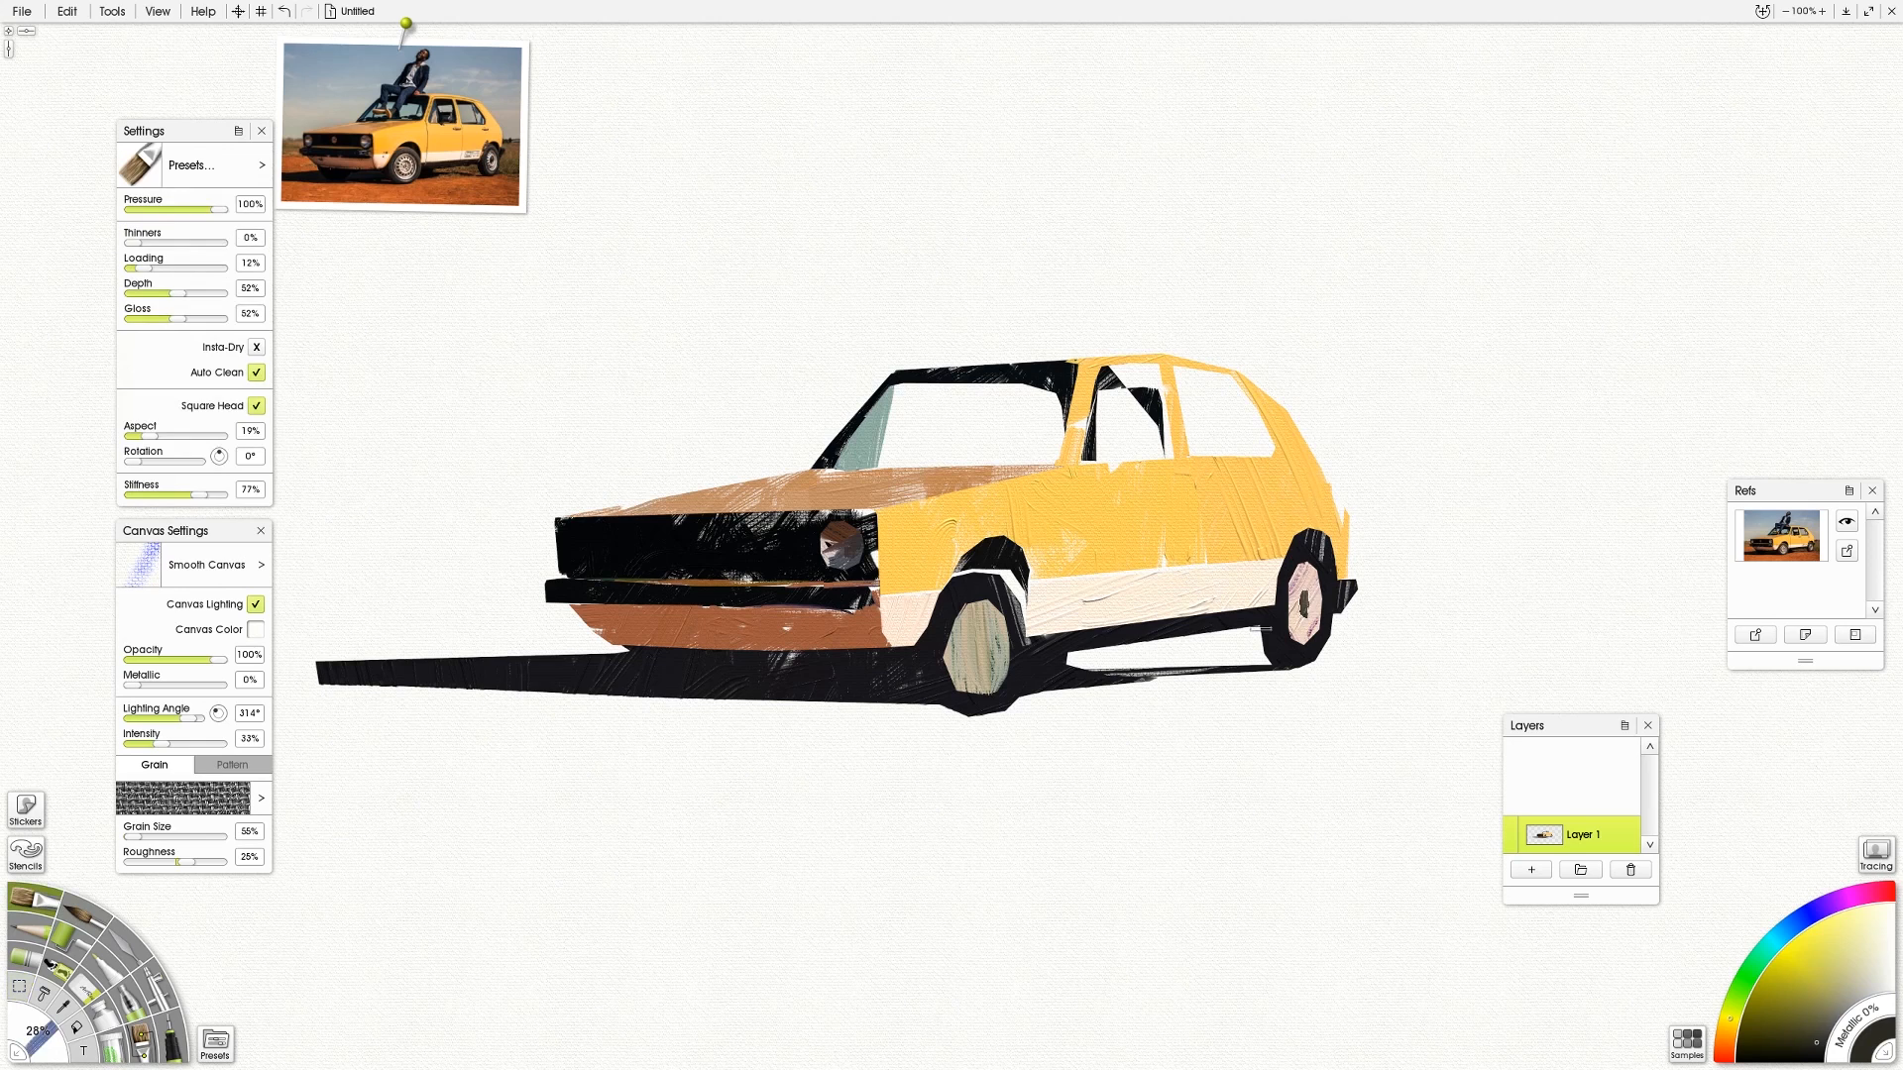
pyautogui.click(20, 985)
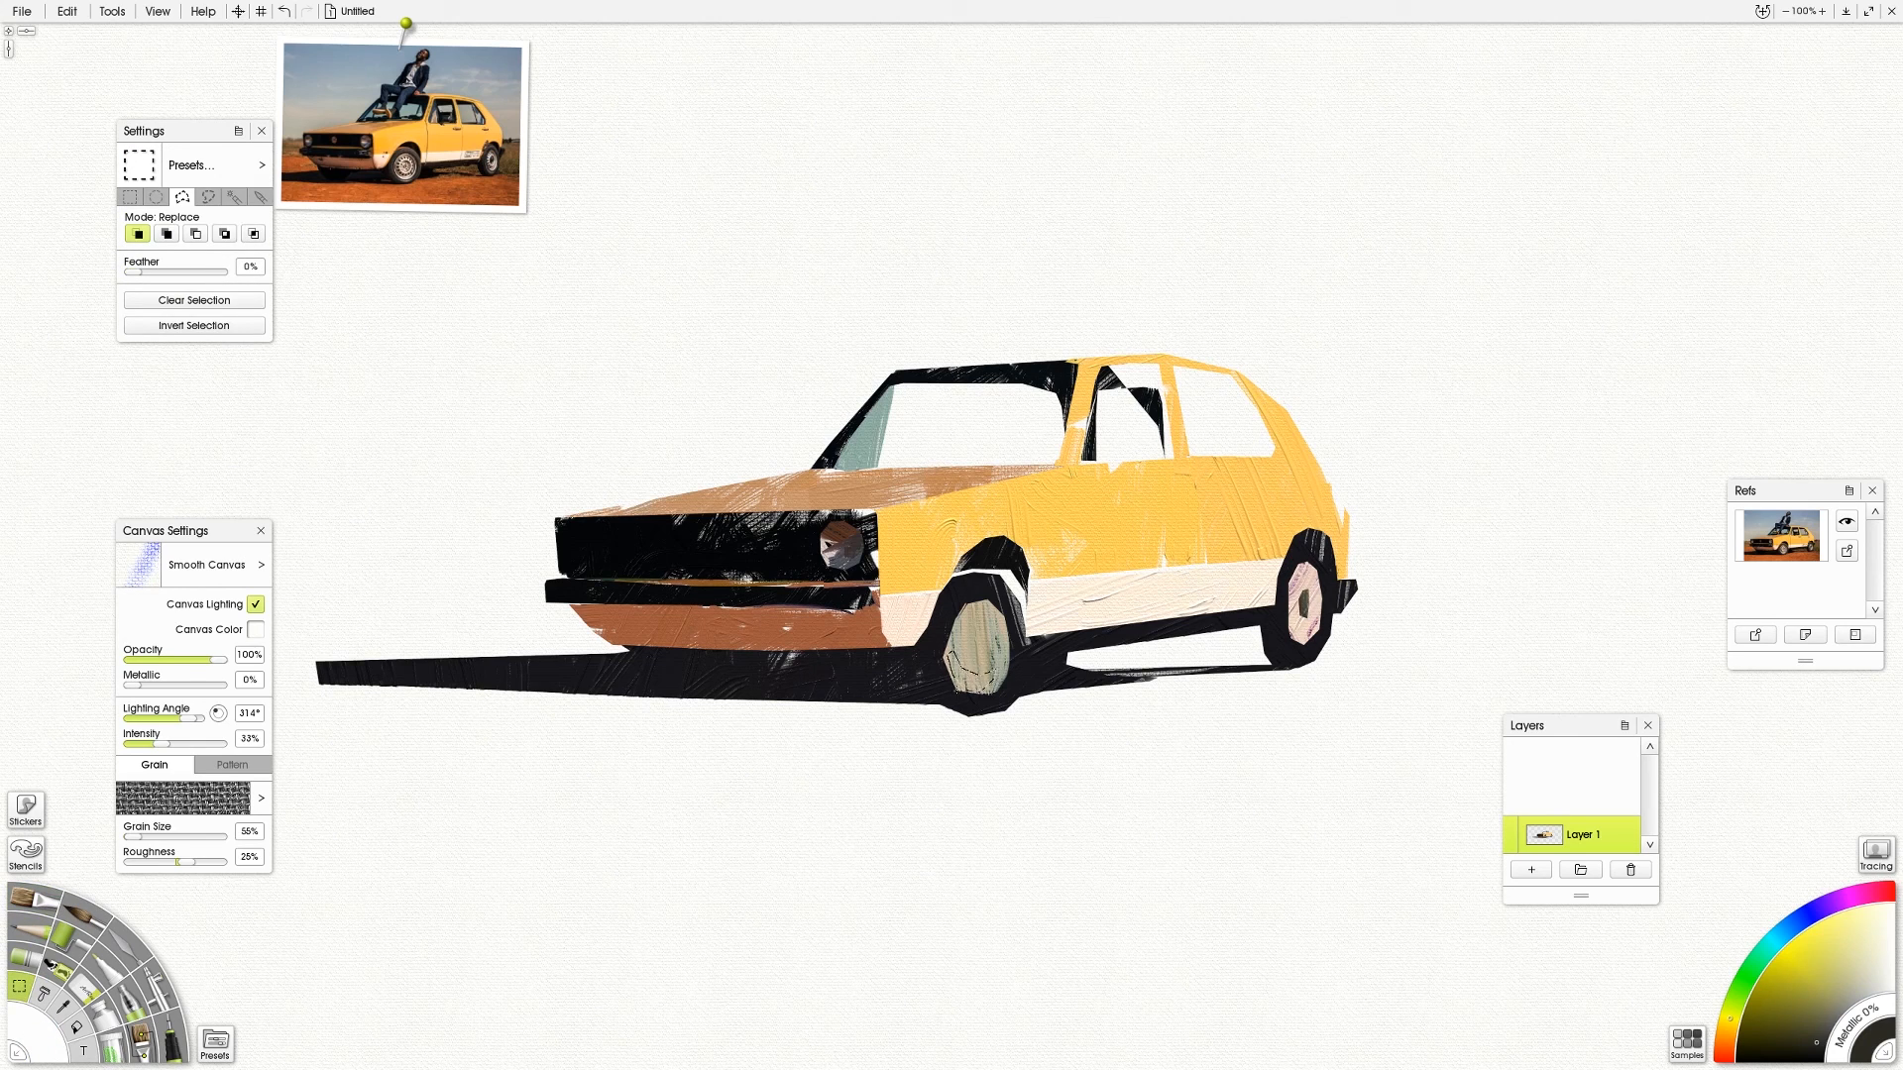
pyautogui.click(49, 891)
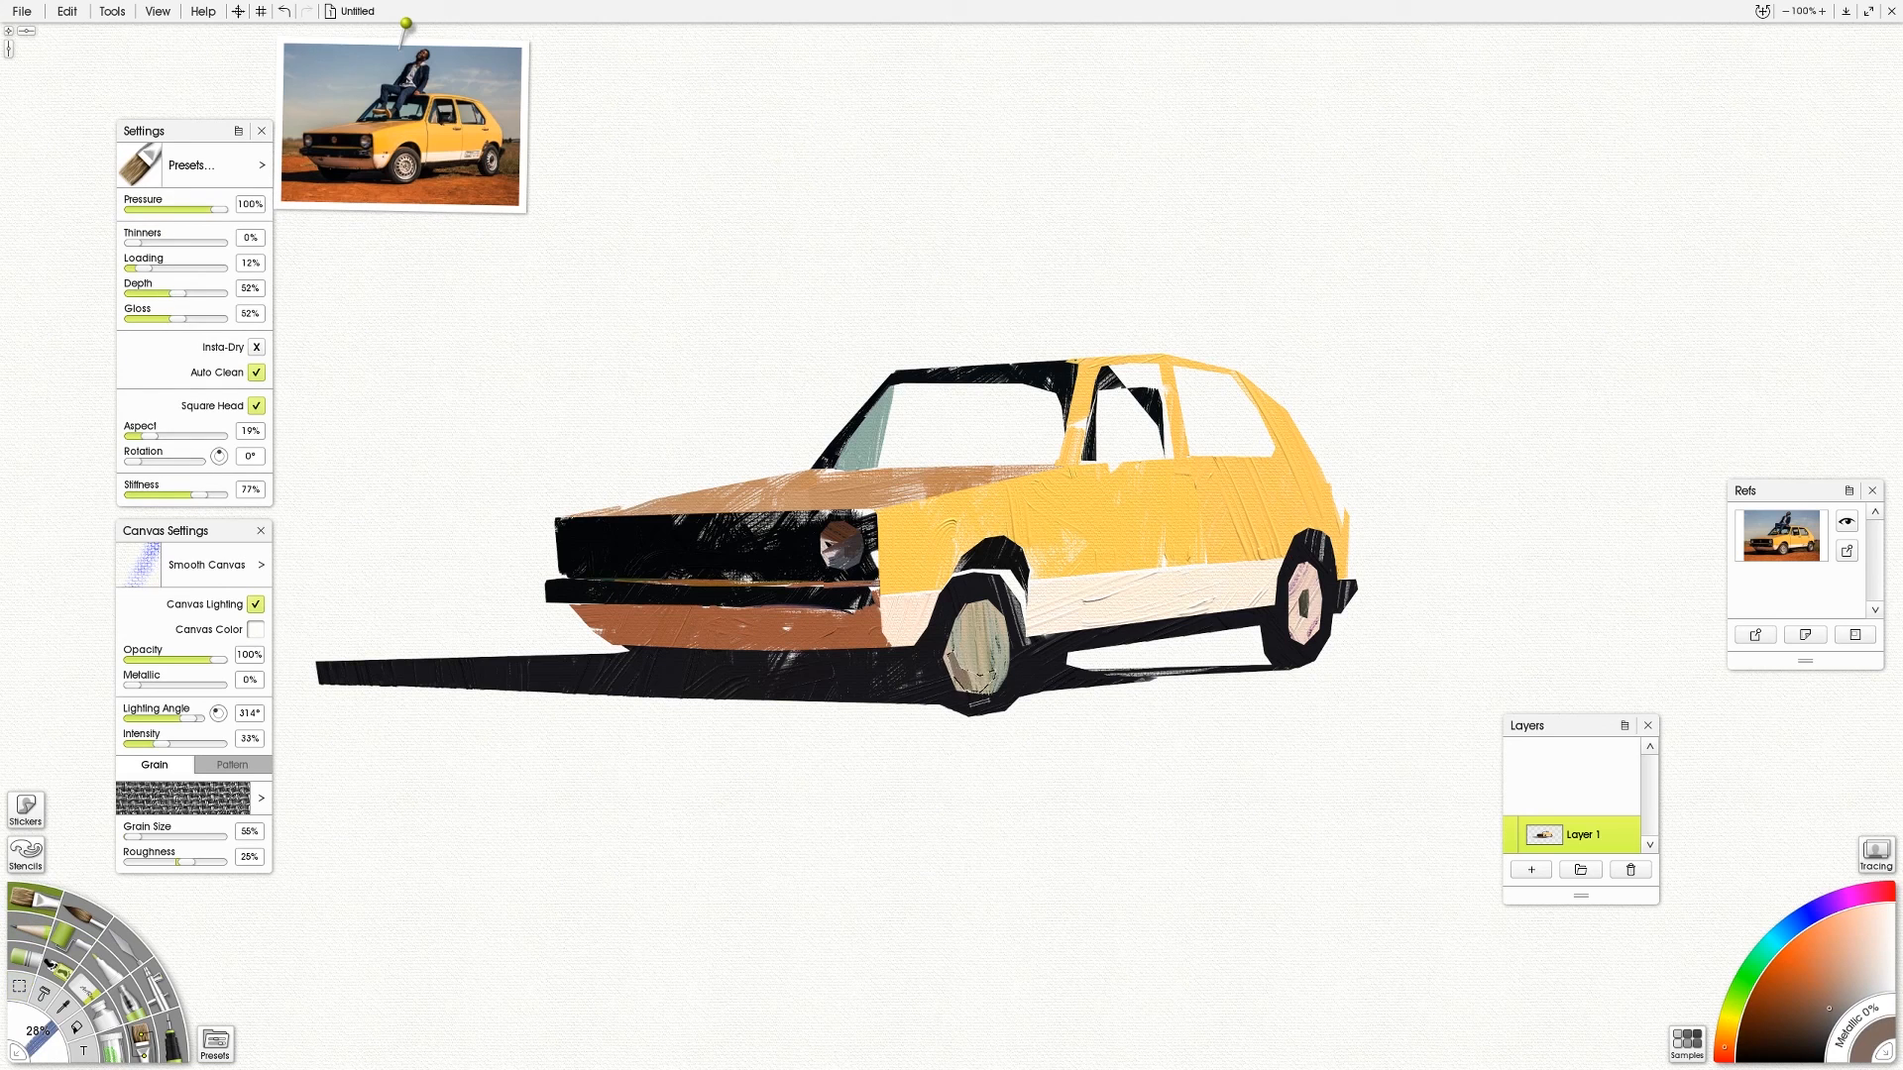
# Polygon-select a small shading area at the top of the rear wheel rim and paint it dark brown sampled from the photo
pyautogui.click(20, 987)
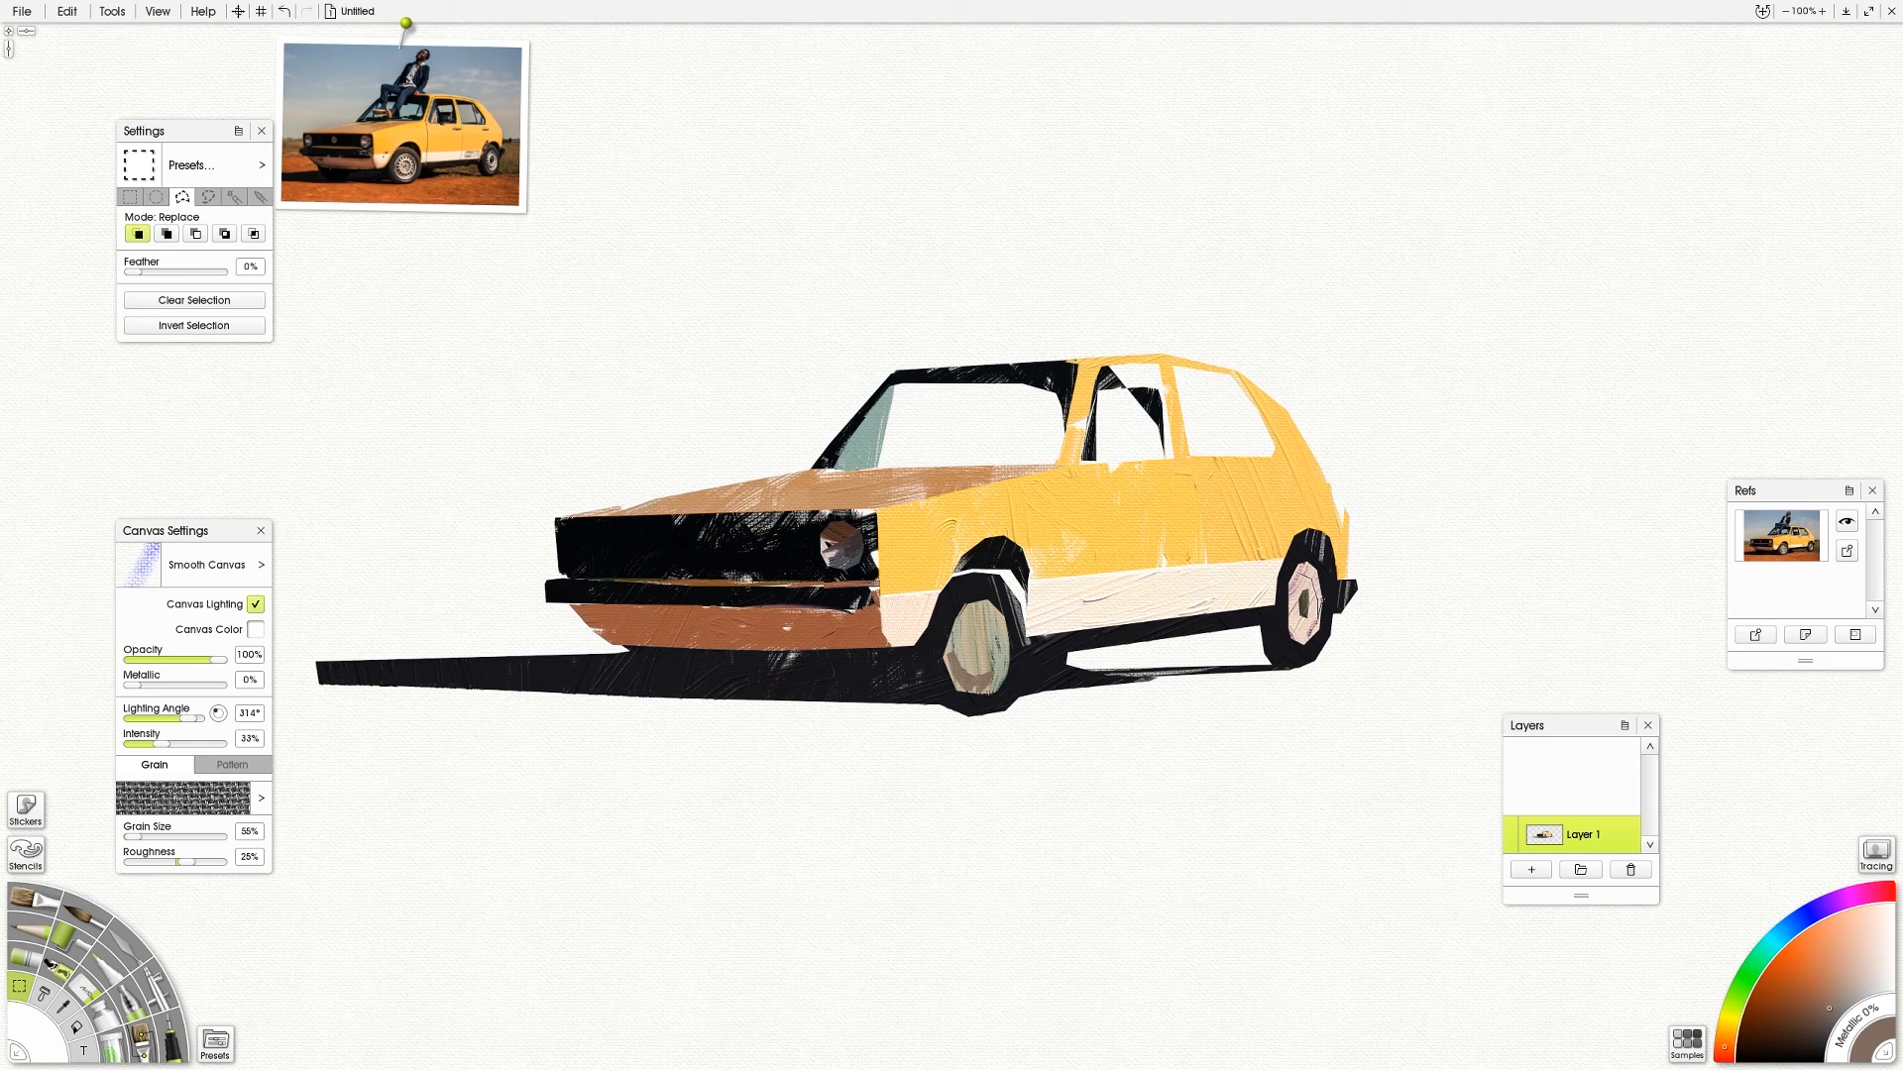
pyautogui.click(39, 910)
pyautogui.click(489, 159)
pyautogui.click(489, 174)
pyautogui.moveTo(1299, 568); pyautogui.dragTo(1316, 578)
# Polygon-select a small shading area at the top of the front wheel rim and paint it dark brown sampled from the photo
pyautogui.press('s')
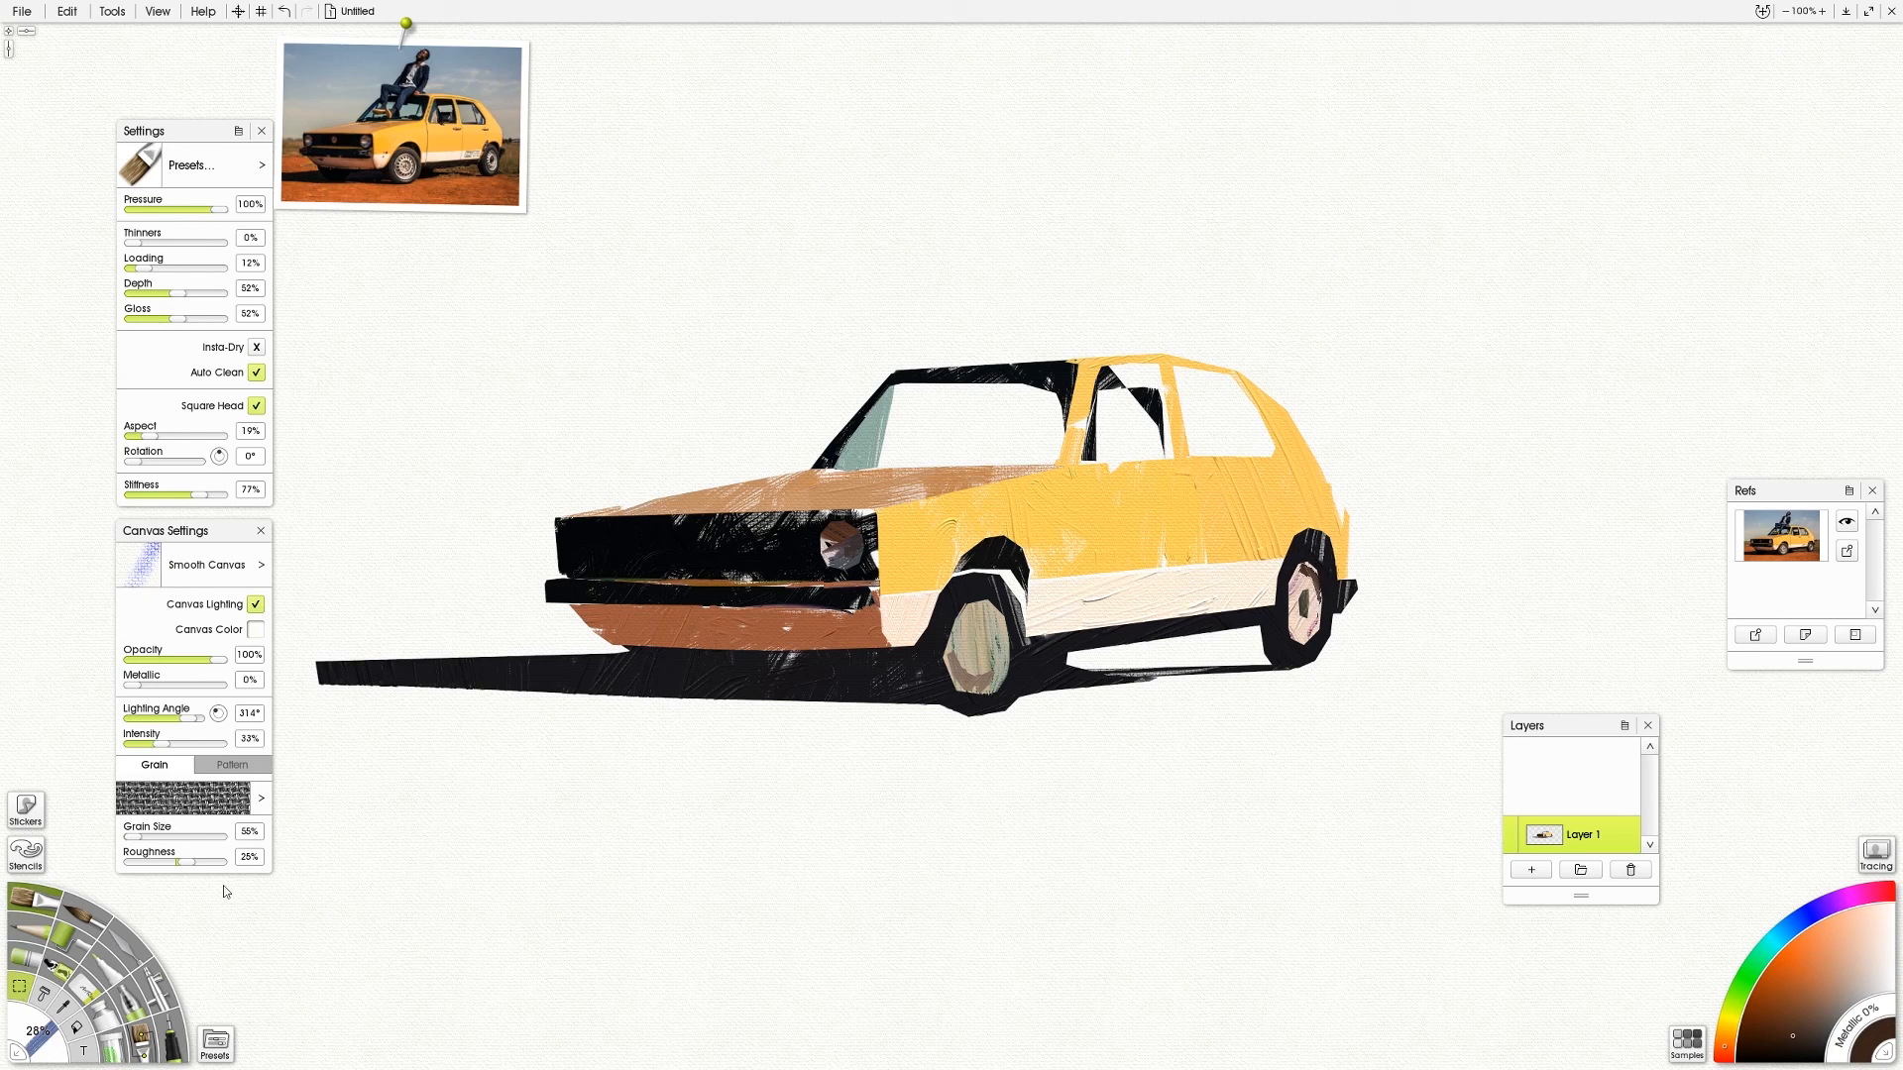
pyautogui.click(980, 607)
pyautogui.click(999, 616)
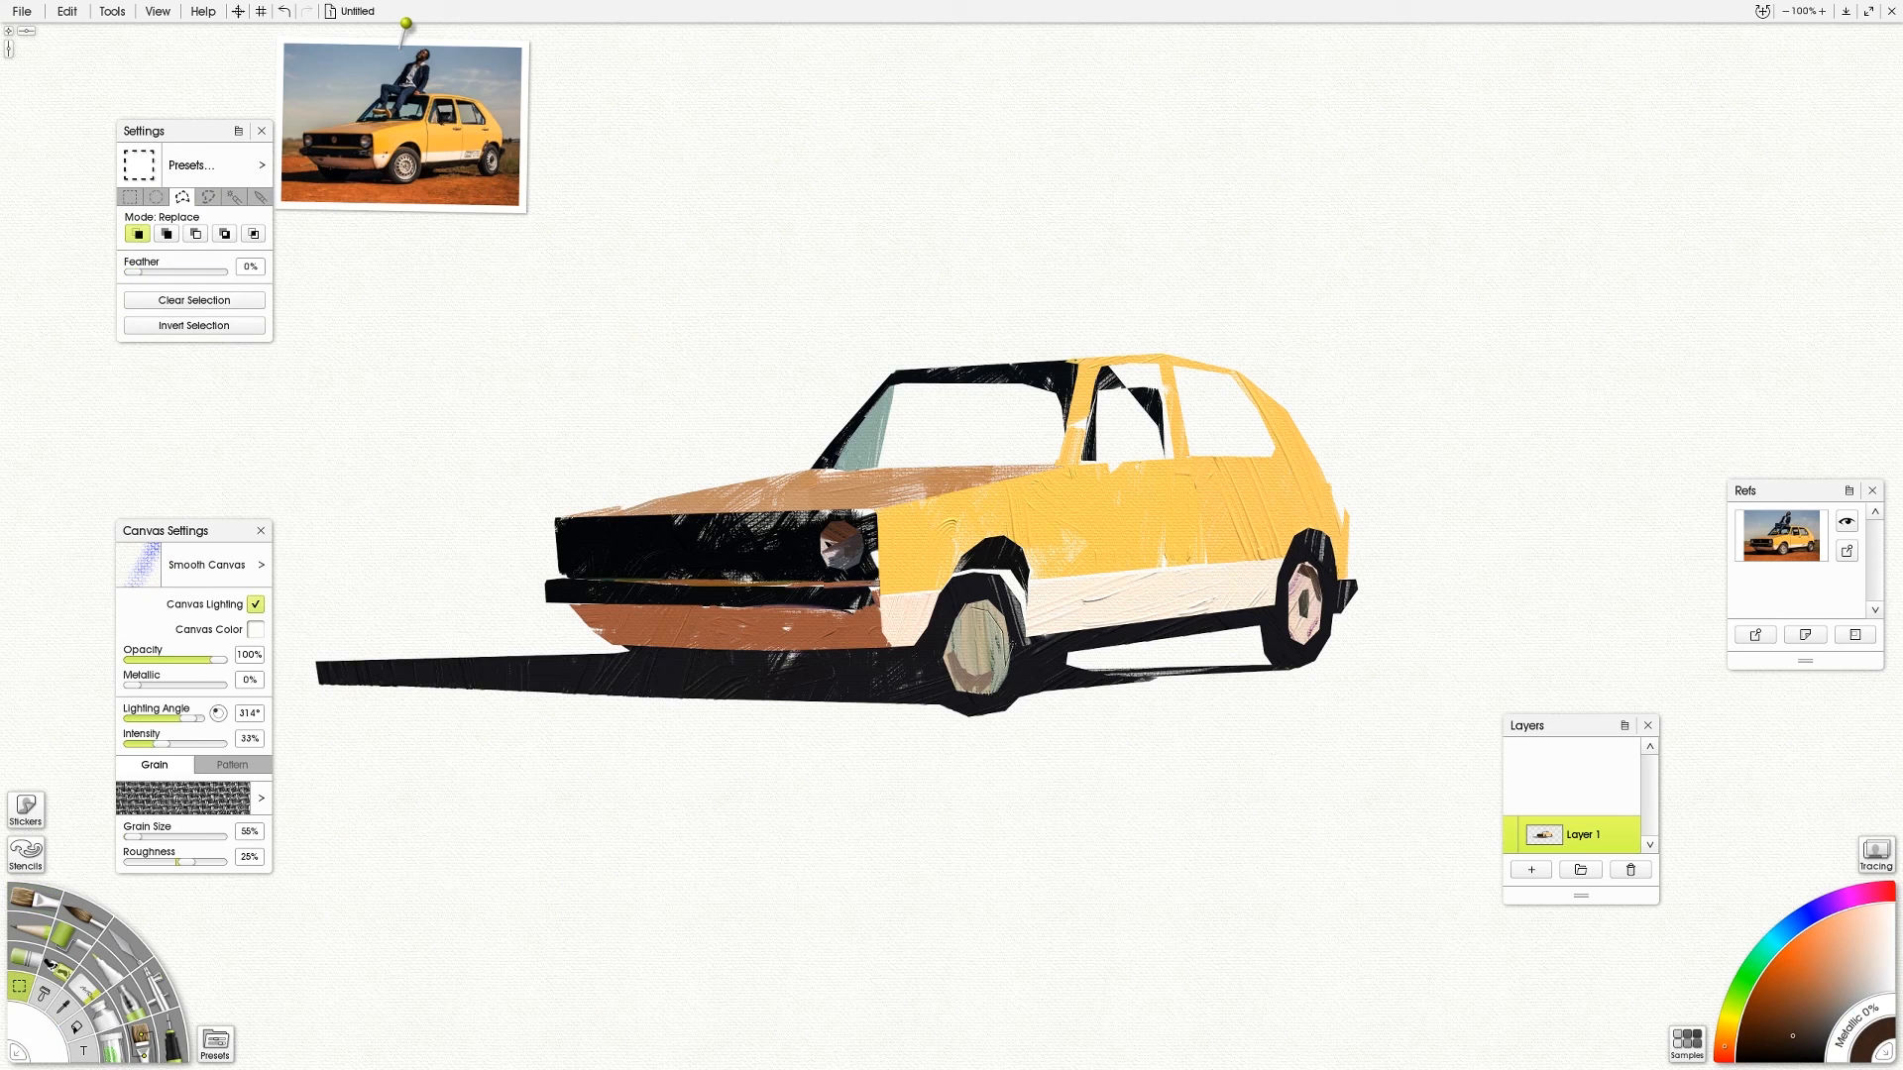
pyautogui.click(976, 604)
pyautogui.click(43, 905)
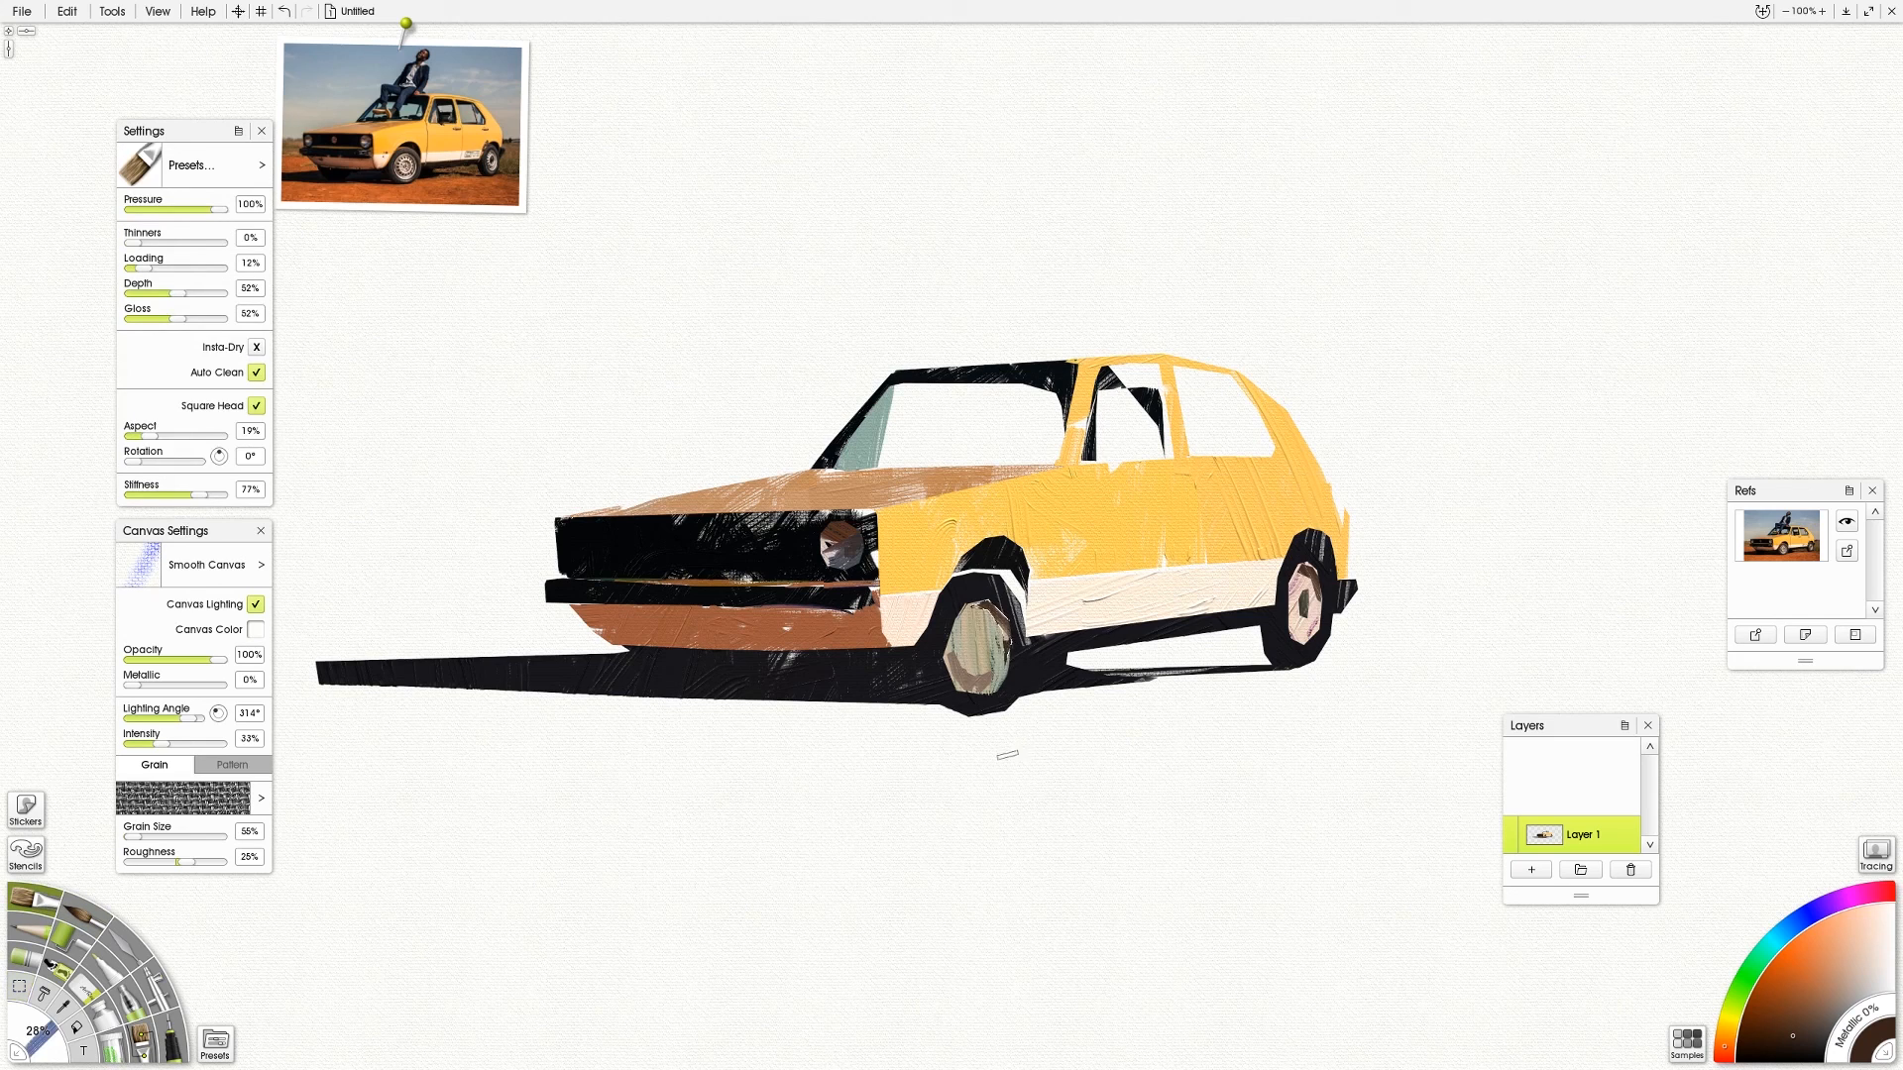
pyautogui.keyDown('alt'); pyautogui.click(414, 199); pyautogui.keyUp('alt')
pyautogui.moveTo(981, 604)
pyautogui.mouseDown()
pyautogui.moveTo(1010, 690)
pyautogui.moveTo(979, 606)
pyautogui.mouseUp()
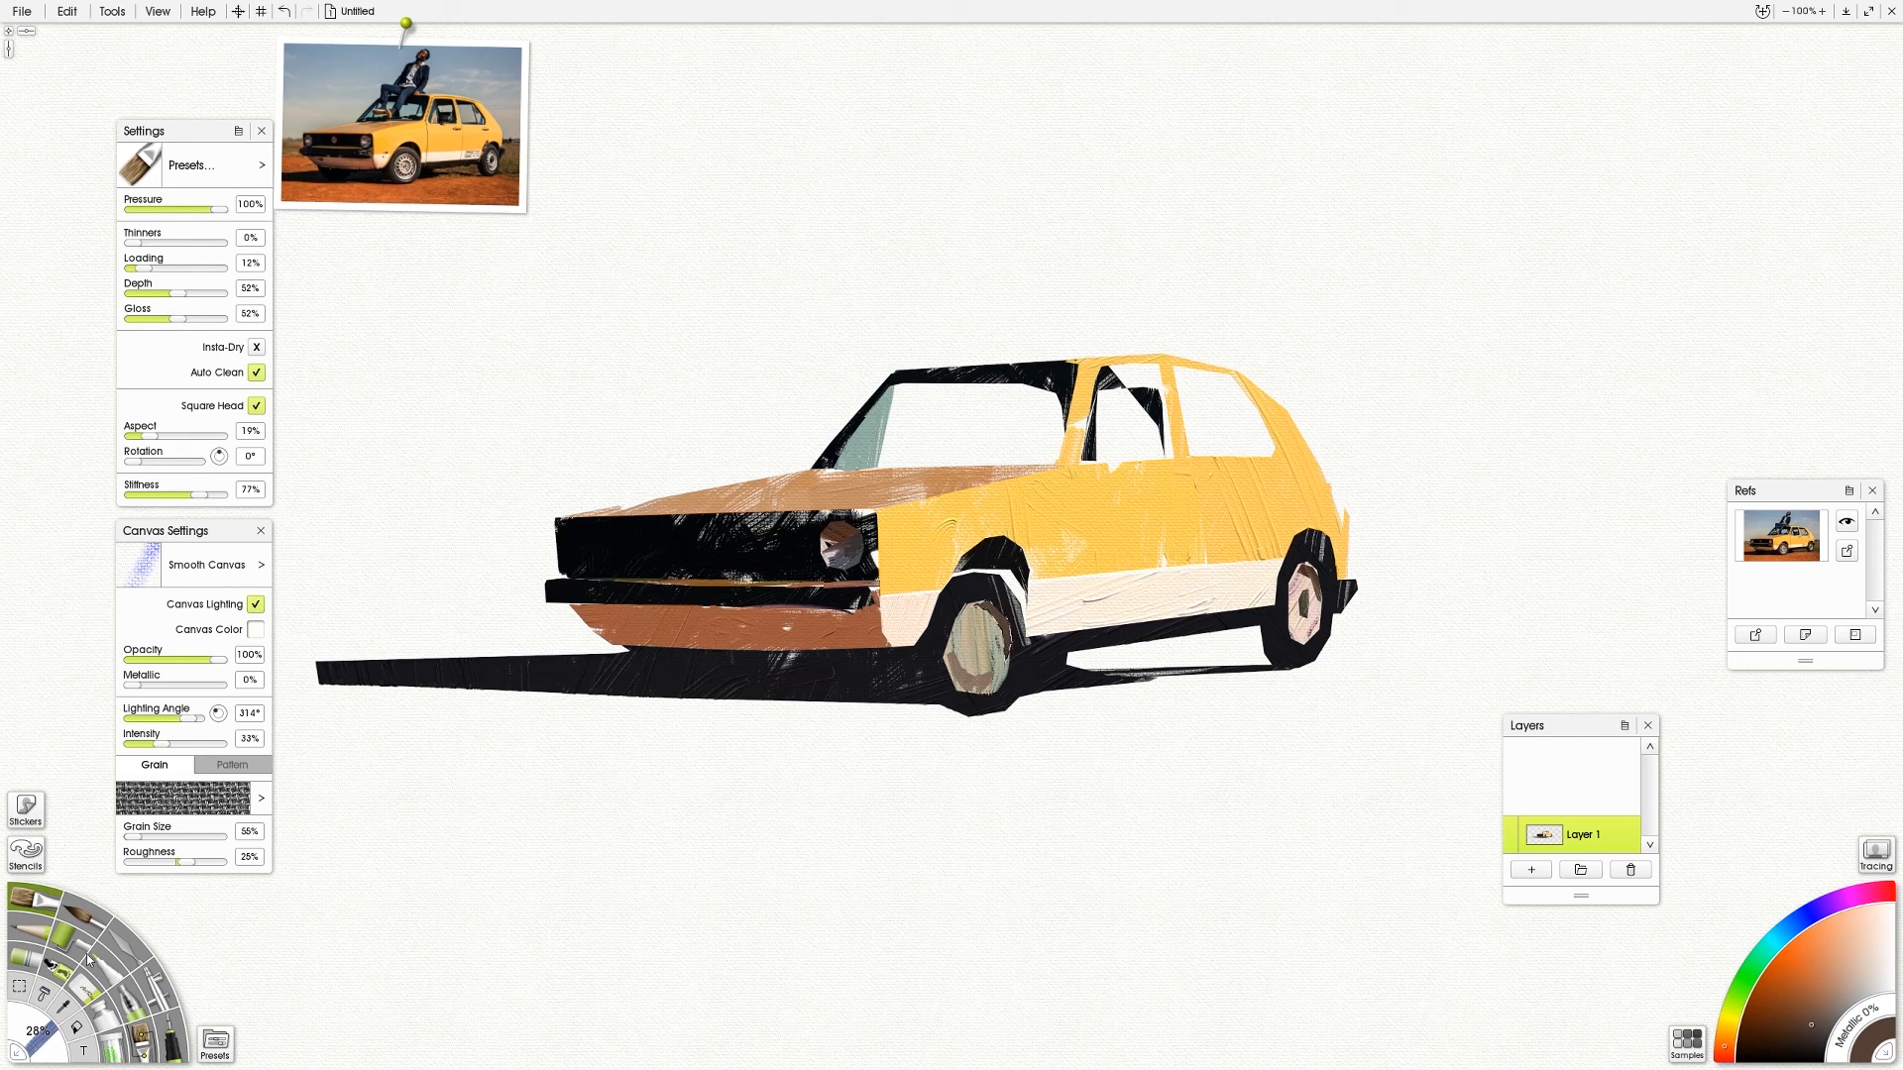
# Add a new layer and place it beneath Layer 1
pyautogui.press('s')
pyautogui.click(1047, 676)
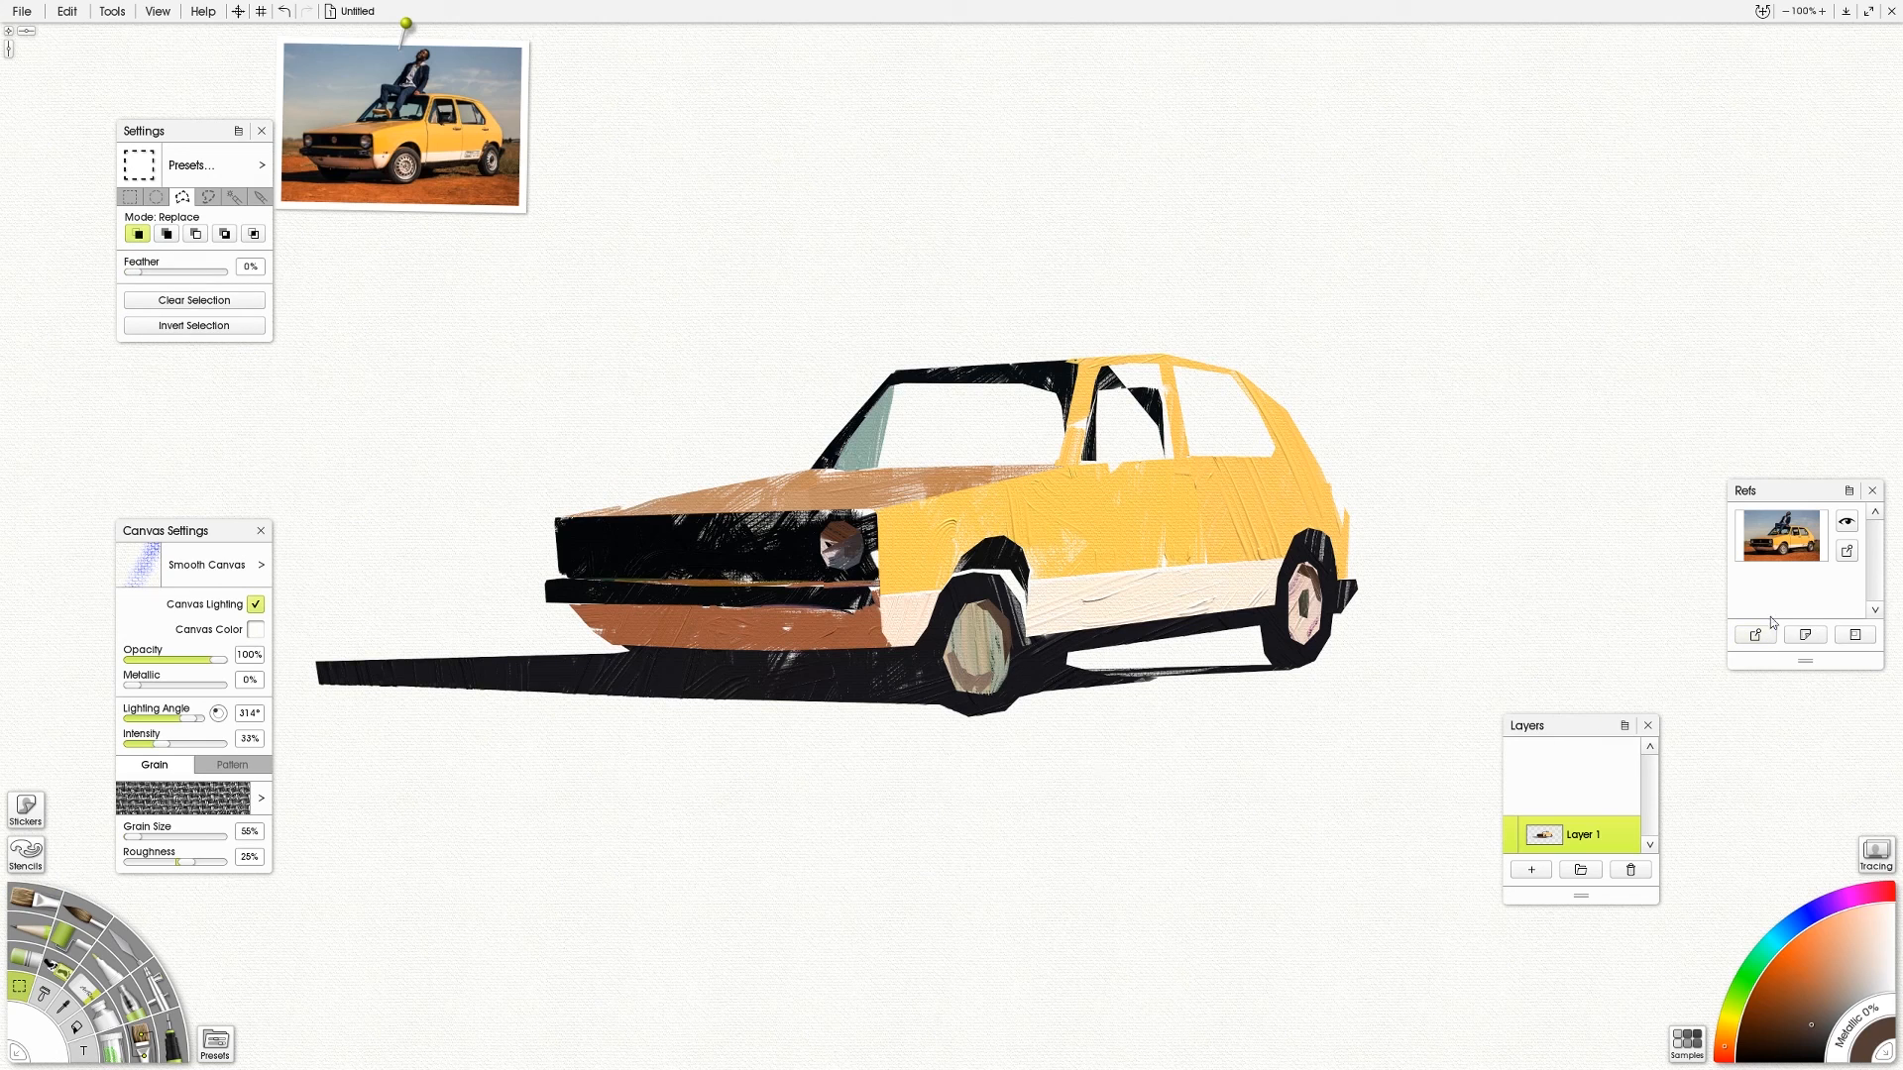
pyautogui.click(1530, 869)
pyautogui.moveTo(1573, 798); pyautogui.dragTo(1566, 848)
# Paint the windshield muted teal sampled from the photo with a 161% oil brush
pyautogui.click(37, 900)
pyautogui.keyDown('alt'); pyautogui.click(399, 109); pyautogui.keyUp('alt')
pyautogui.moveTo(976, 394)
pyautogui.mouseDown()
pyautogui.moveTo(884, 462)
pyautogui.moveTo(1000, 421)
pyautogui.mouseUp()
pyautogui.moveTo(942, 396)
pyautogui.mouseDown()
pyautogui.moveTo(822, 480)
pyautogui.moveTo(1027, 486)
pyautogui.moveTo(892, 432)
pyautogui.moveTo(1020, 407)
pyautogui.mouseUp()
# Paint the front and rear side windows with grey and near-black tones sampled from the photo
pyautogui.keyDown('alt'); pyautogui.click(446, 113); pyautogui.keyUp('alt')
pyautogui.moveTo(1140, 365)
pyautogui.mouseDown()
pyautogui.moveTo(1151, 414)
pyautogui.moveTo(1270, 456)
pyautogui.moveTo(1275, 480)
pyautogui.mouseUp()
pyautogui.keyDown('alt'); pyautogui.click(474, 114); pyautogui.keyUp('alt')
pyautogui.keyDown('alt'); pyautogui.click(444, 118); pyautogui.keyUp('alt')
pyautogui.moveTo(1154, 434)
pyautogui.mouseDown()
pyautogui.moveTo(1046, 453)
pyautogui.moveTo(1035, 427)
pyautogui.mouseUp()
pyautogui.keyDown('alt'); pyautogui.click(402, 109); pyautogui.keyUp('alt')
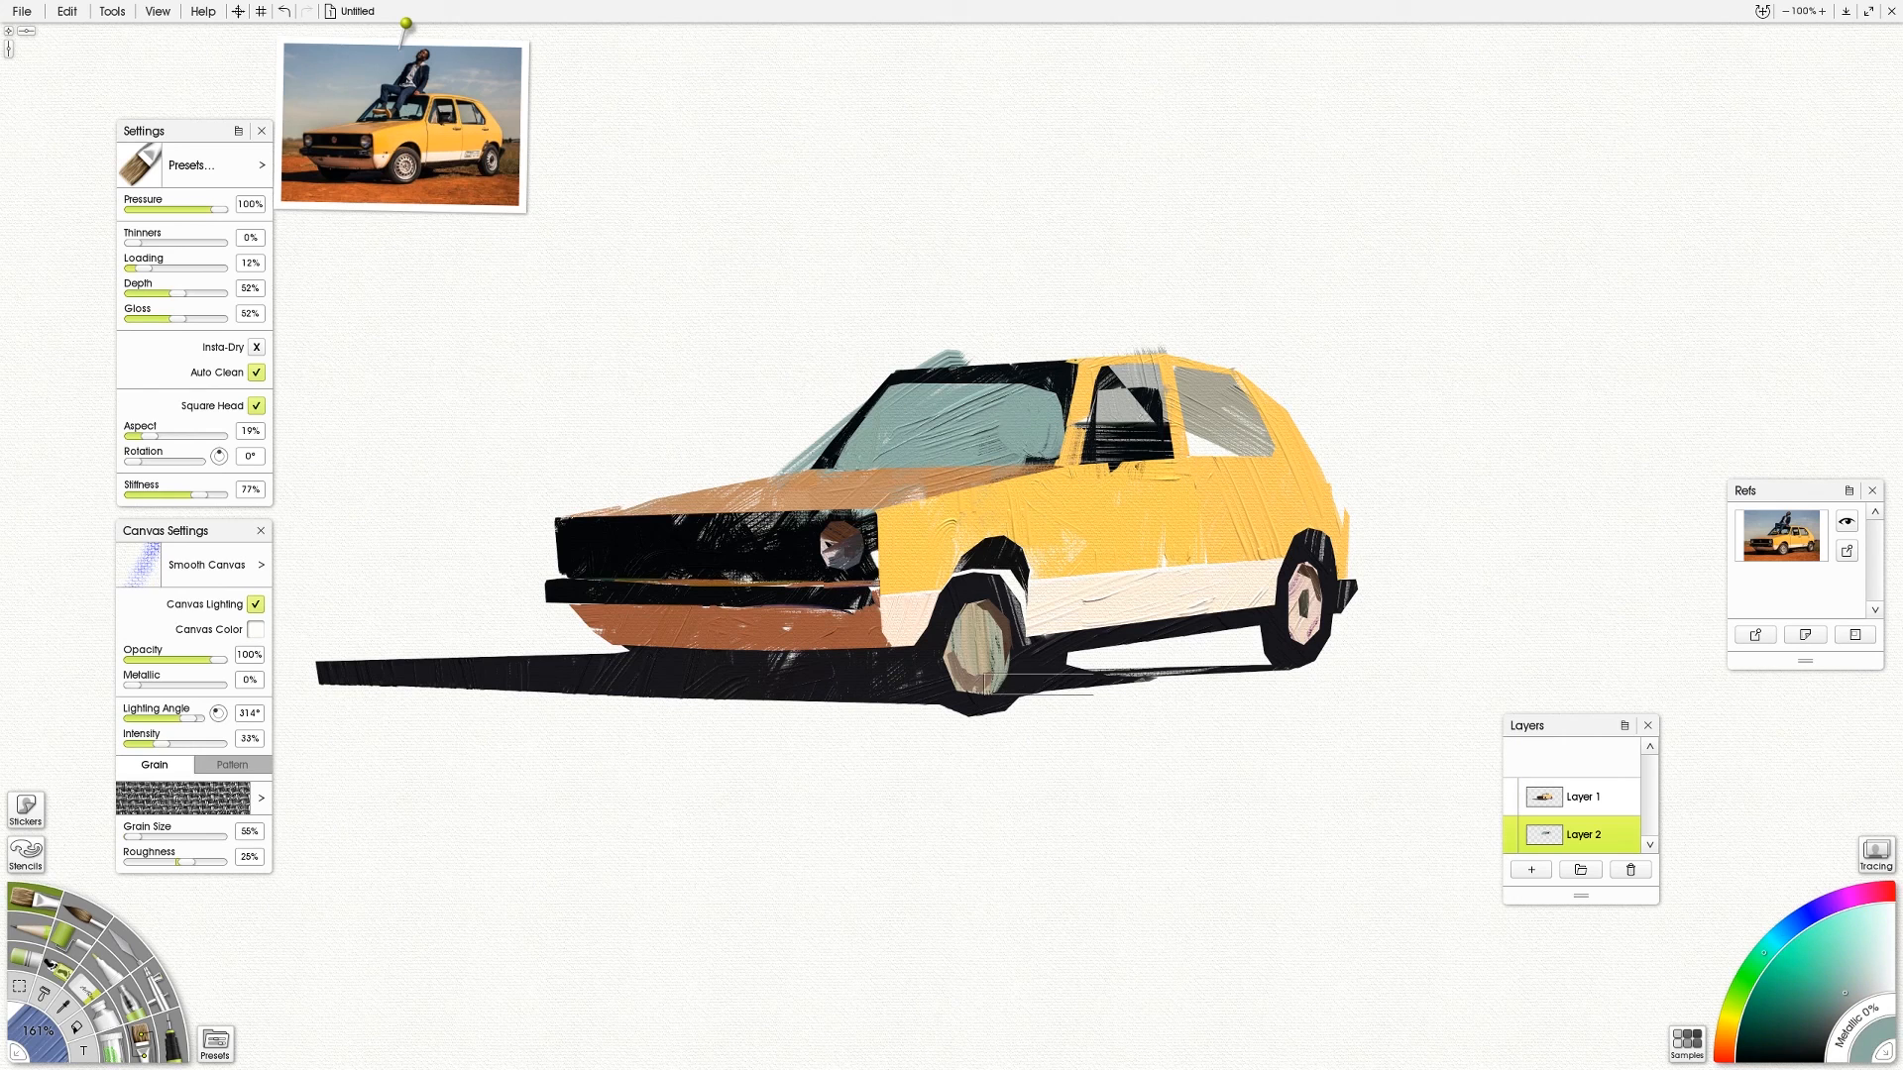
pyautogui.keyDown('alt'); pyautogui.click(475, 115); pyautogui.keyUp('alt')
pyautogui.moveTo(1171, 461); pyautogui.dragTo(1225, 436)
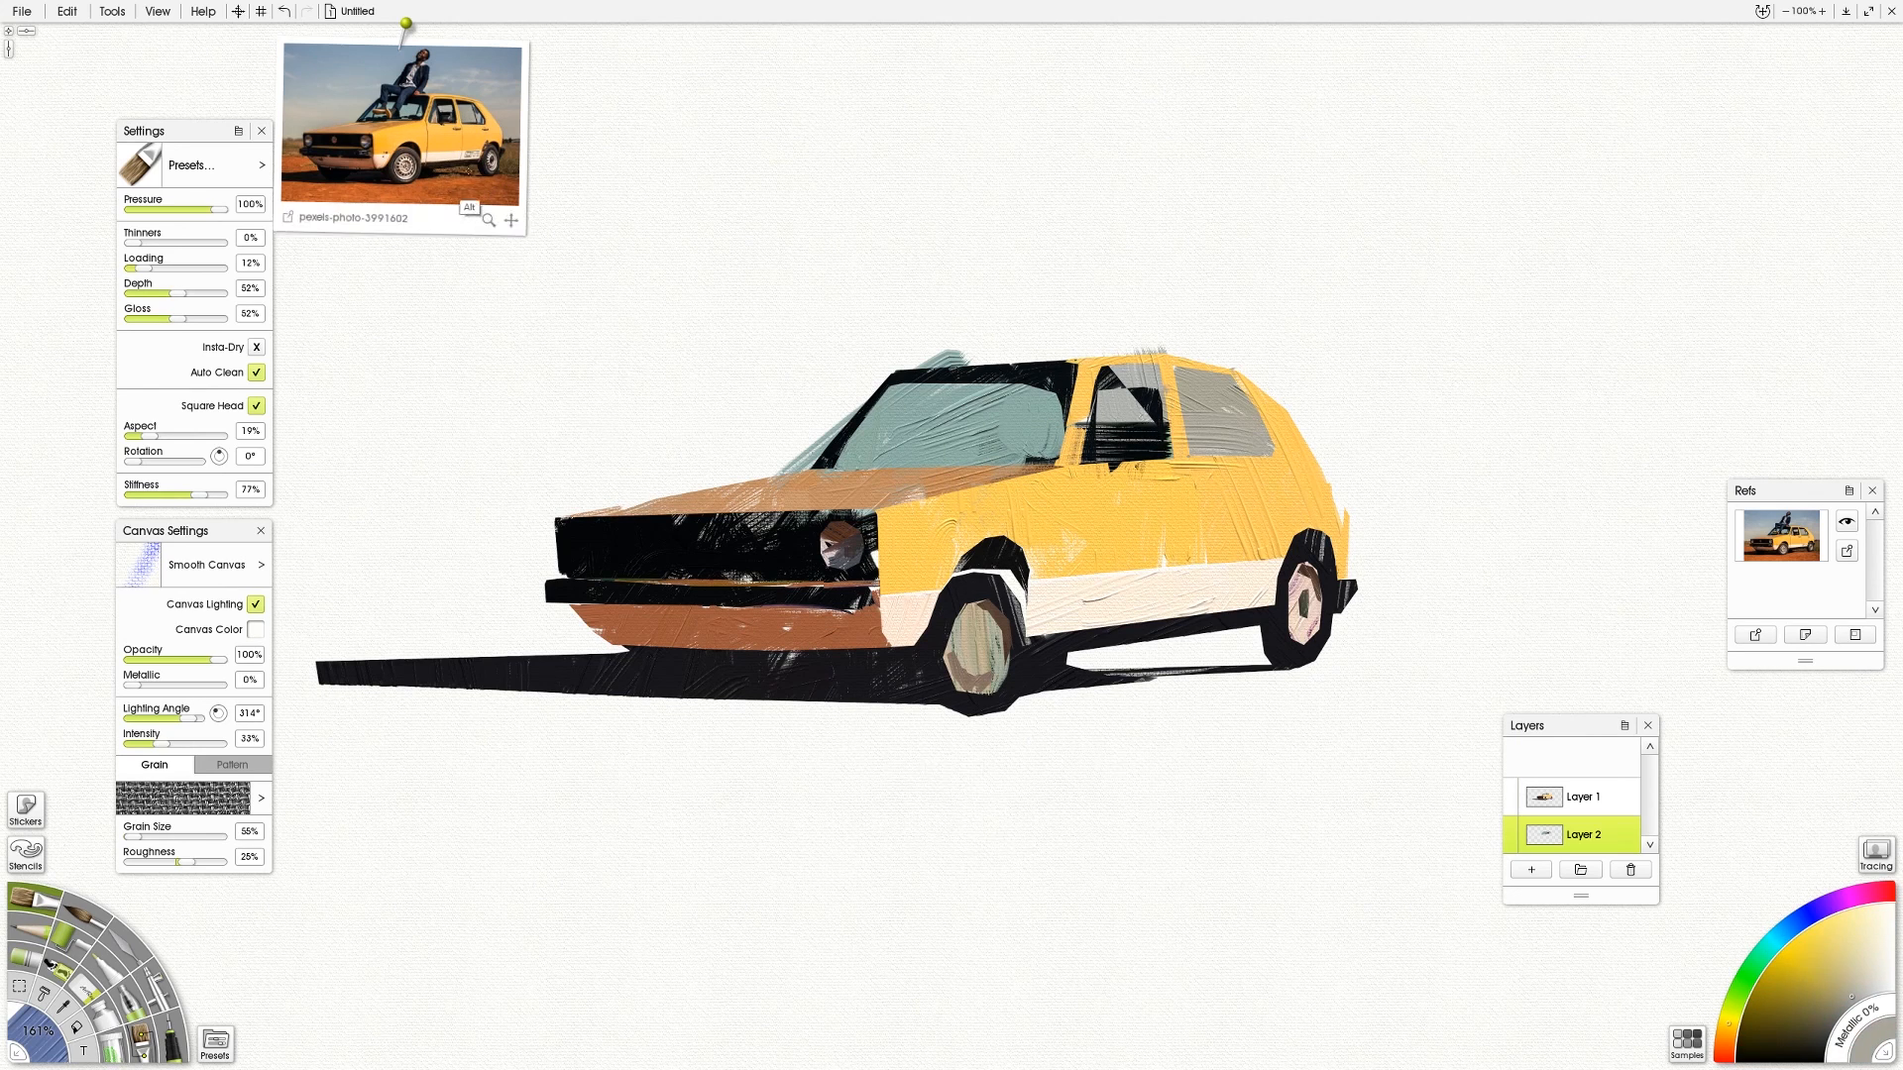
# Paint the gap under the car brown and brush broad orange ground strokes below the front shadow
pyautogui.keyDown('alt'); pyautogui.click(469, 172); pyautogui.keyUp('alt')
pyautogui.moveTo(1306, 642); pyautogui.dragTo(1010, 686)
pyautogui.keyDown('alt'); pyautogui.click(428, 191); pyautogui.keyUp('alt')
pyautogui.moveTo(536, 705)
pyautogui.mouseDown()
pyautogui.moveTo(992, 716)
pyautogui.moveTo(541, 864)
pyautogui.mouseUp()
pyautogui.moveTo(921, 712); pyautogui.dragTo(574, 837)
# Fill the gaps around the front wheel and its arch with dark tones sampled from the photo
pyautogui.keyDown('alt'); pyautogui.click(421, 187); pyautogui.keyUp('alt')
pyautogui.moveTo(966, 572); pyautogui.dragTo(1005, 680)
pyautogui.keyDown('alt'); pyautogui.click(405, 181); pyautogui.keyUp('alt')
pyautogui.moveTo(993, 582); pyautogui.dragTo(987, 646)
pyautogui.keyDown('alt'); pyautogui.click(402, 179); pyautogui.keyUp('alt')
pyautogui.moveTo(992, 580)
pyautogui.mouseDown()
pyautogui.moveTo(993, 663)
pyautogui.moveTo(1017, 649)
pyautogui.moveTo(841, 724)
pyautogui.moveTo(863, 723)
pyautogui.mouseUp()
# Add a new layer and move it above Layer 1
pyautogui.keyDown('alt'); pyautogui.click(982, 605); pyautogui.keyUp('alt')
pyautogui.keyDown('alt'); pyautogui.click(298, 180); pyautogui.keyUp('alt')
pyautogui.click(1533, 870)
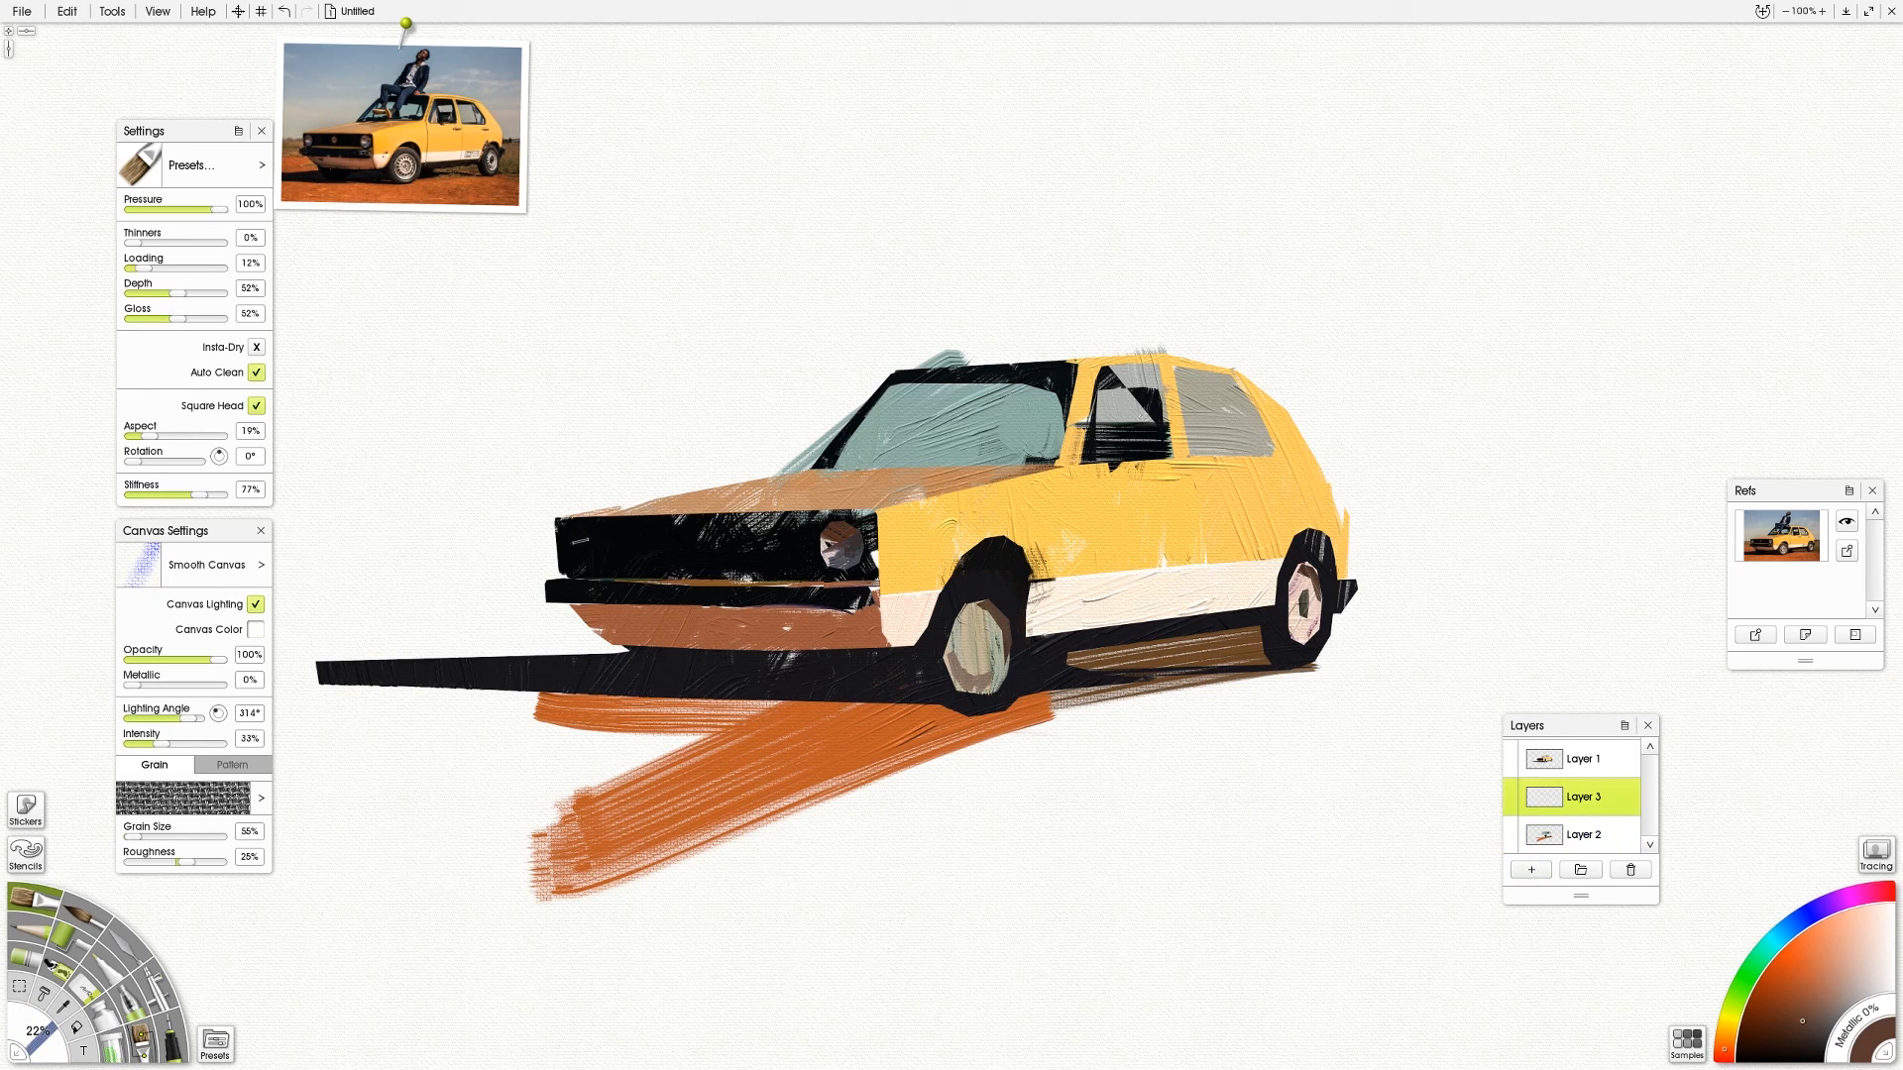
pyautogui.moveTo(1510, 803); pyautogui.dragTo(1510, 759)
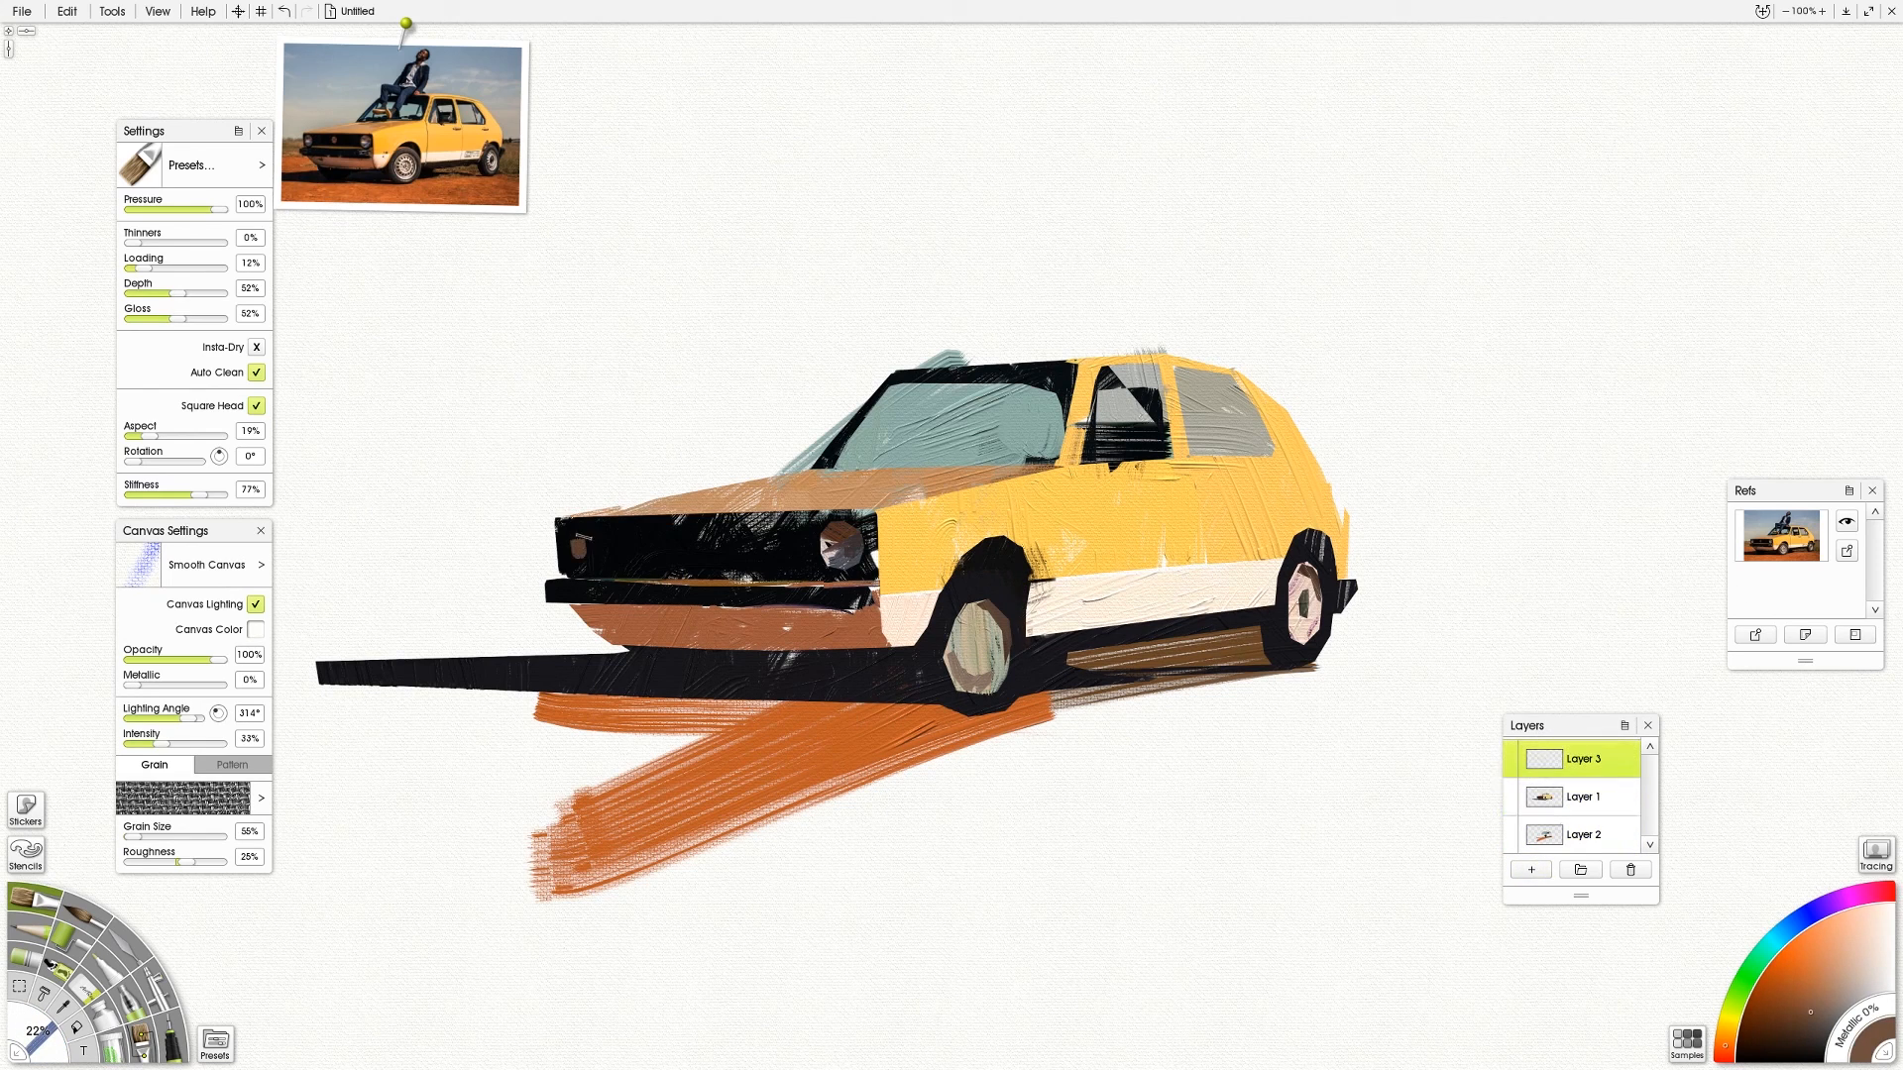
# Paint the far-side headlight in the grille with sampled pinkish beige and dark tones using a 22% brush
pyautogui.hotkey('ctrl', 'z')
pyautogui.hotkey('ctrl', 'z')
pyautogui.keyDown('alt'); pyautogui.click(817, 599); pyautogui.keyUp('alt')
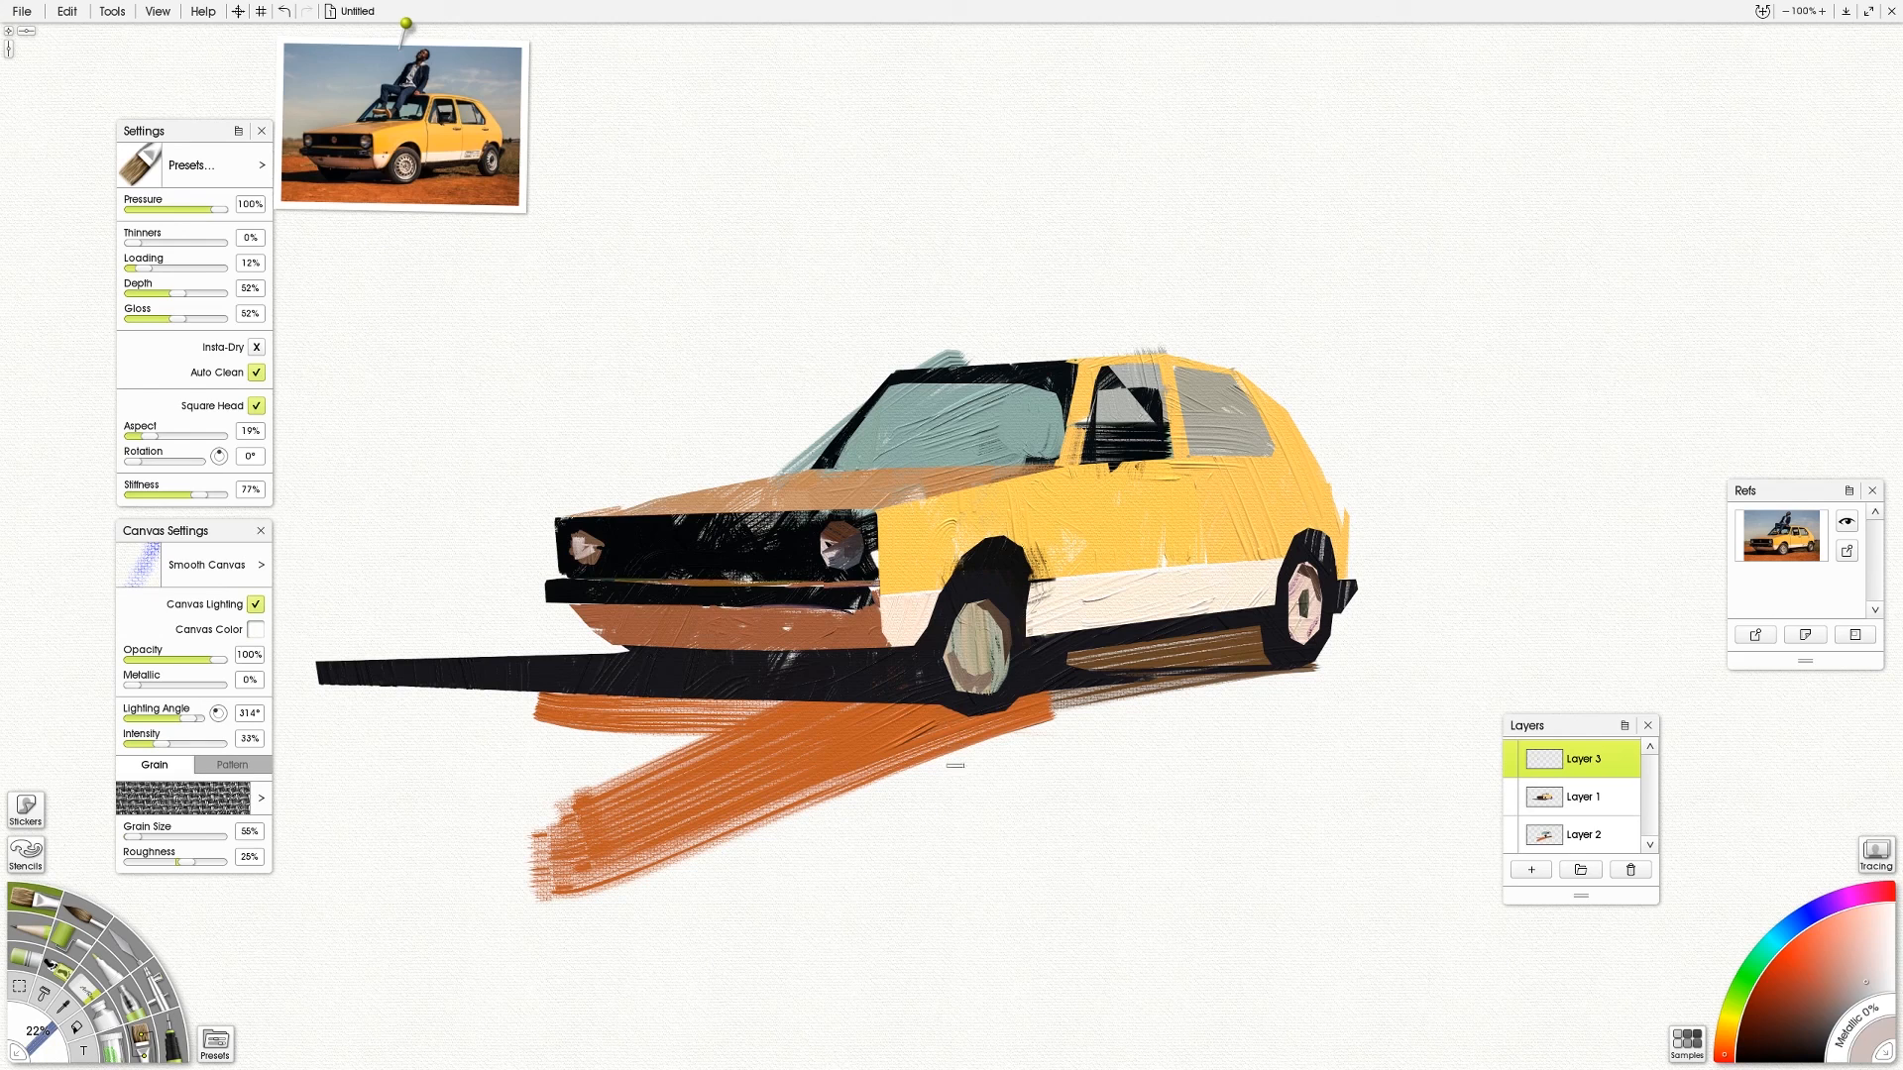
pyautogui.keyDown('alt'); pyautogui.click(844, 560); pyautogui.keyUp('alt')
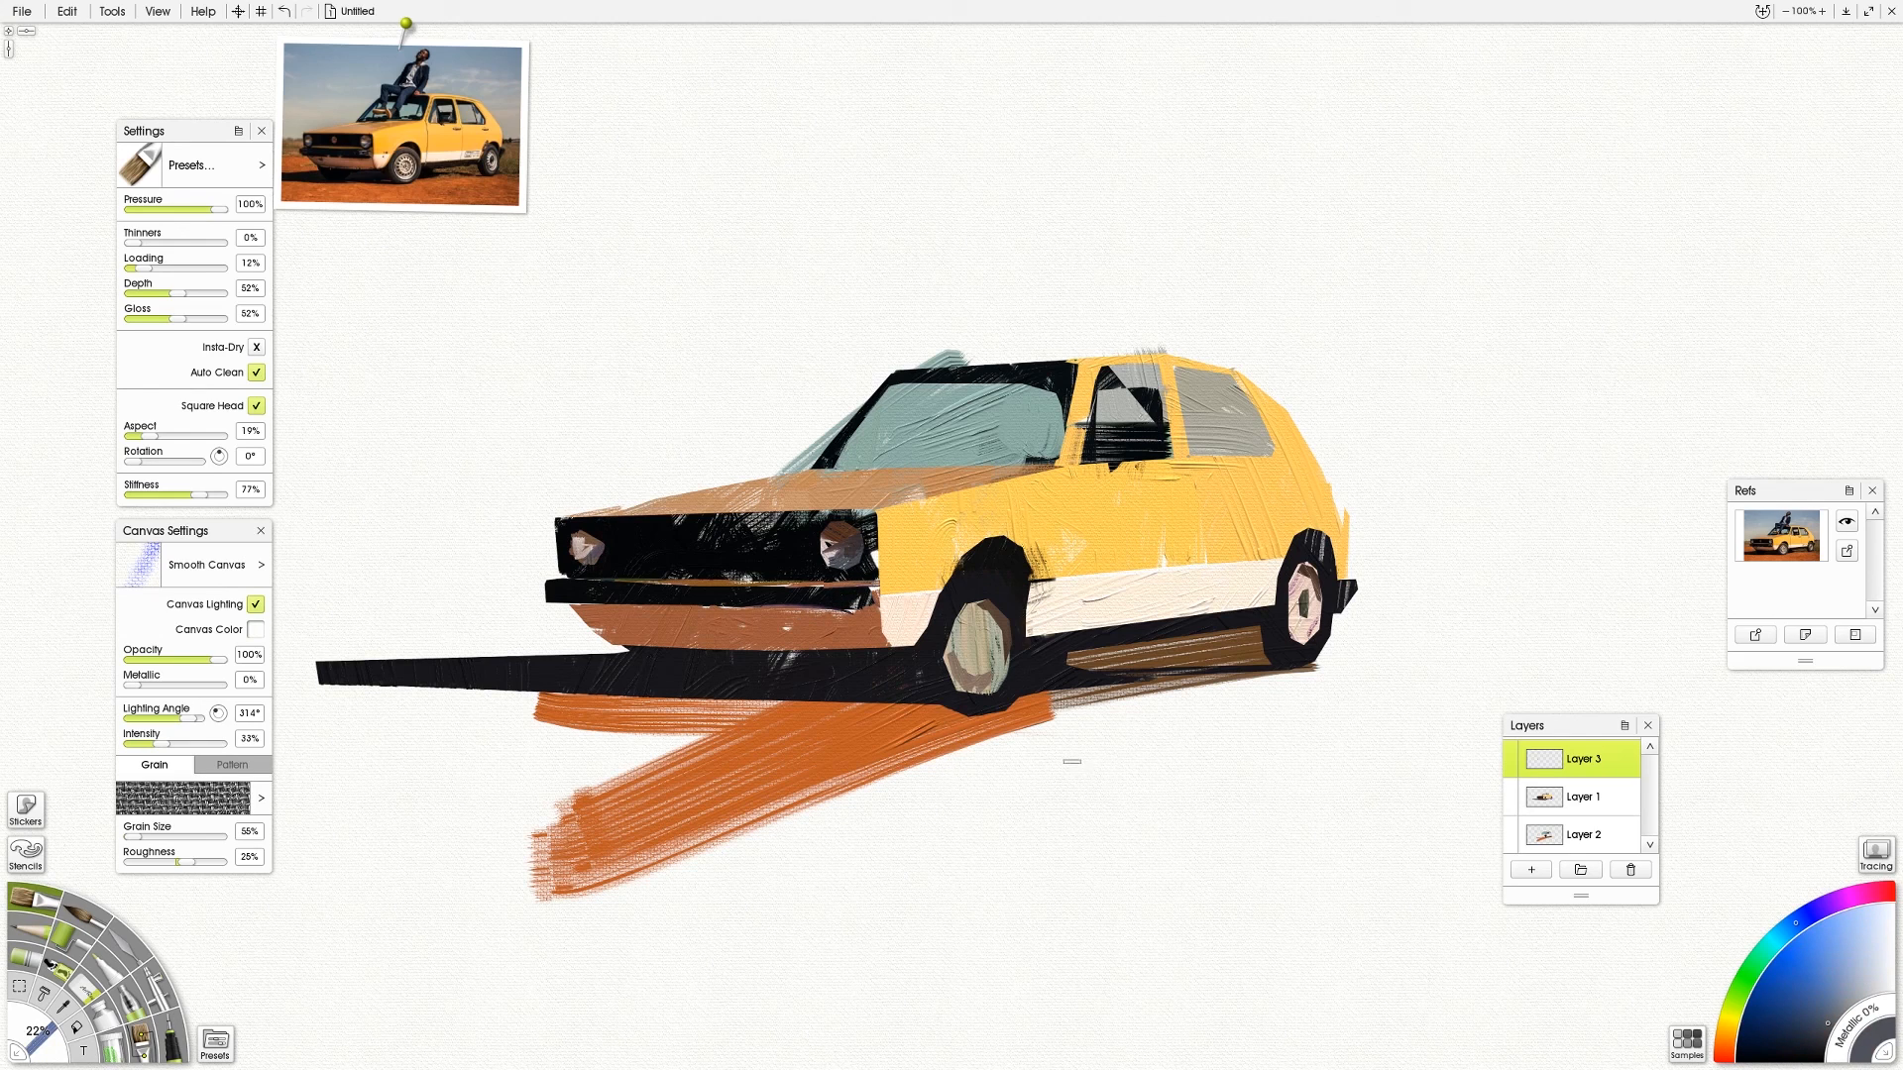
pyautogui.keyDown('alt'); pyautogui.click(876, 548); pyautogui.keyUp('alt')
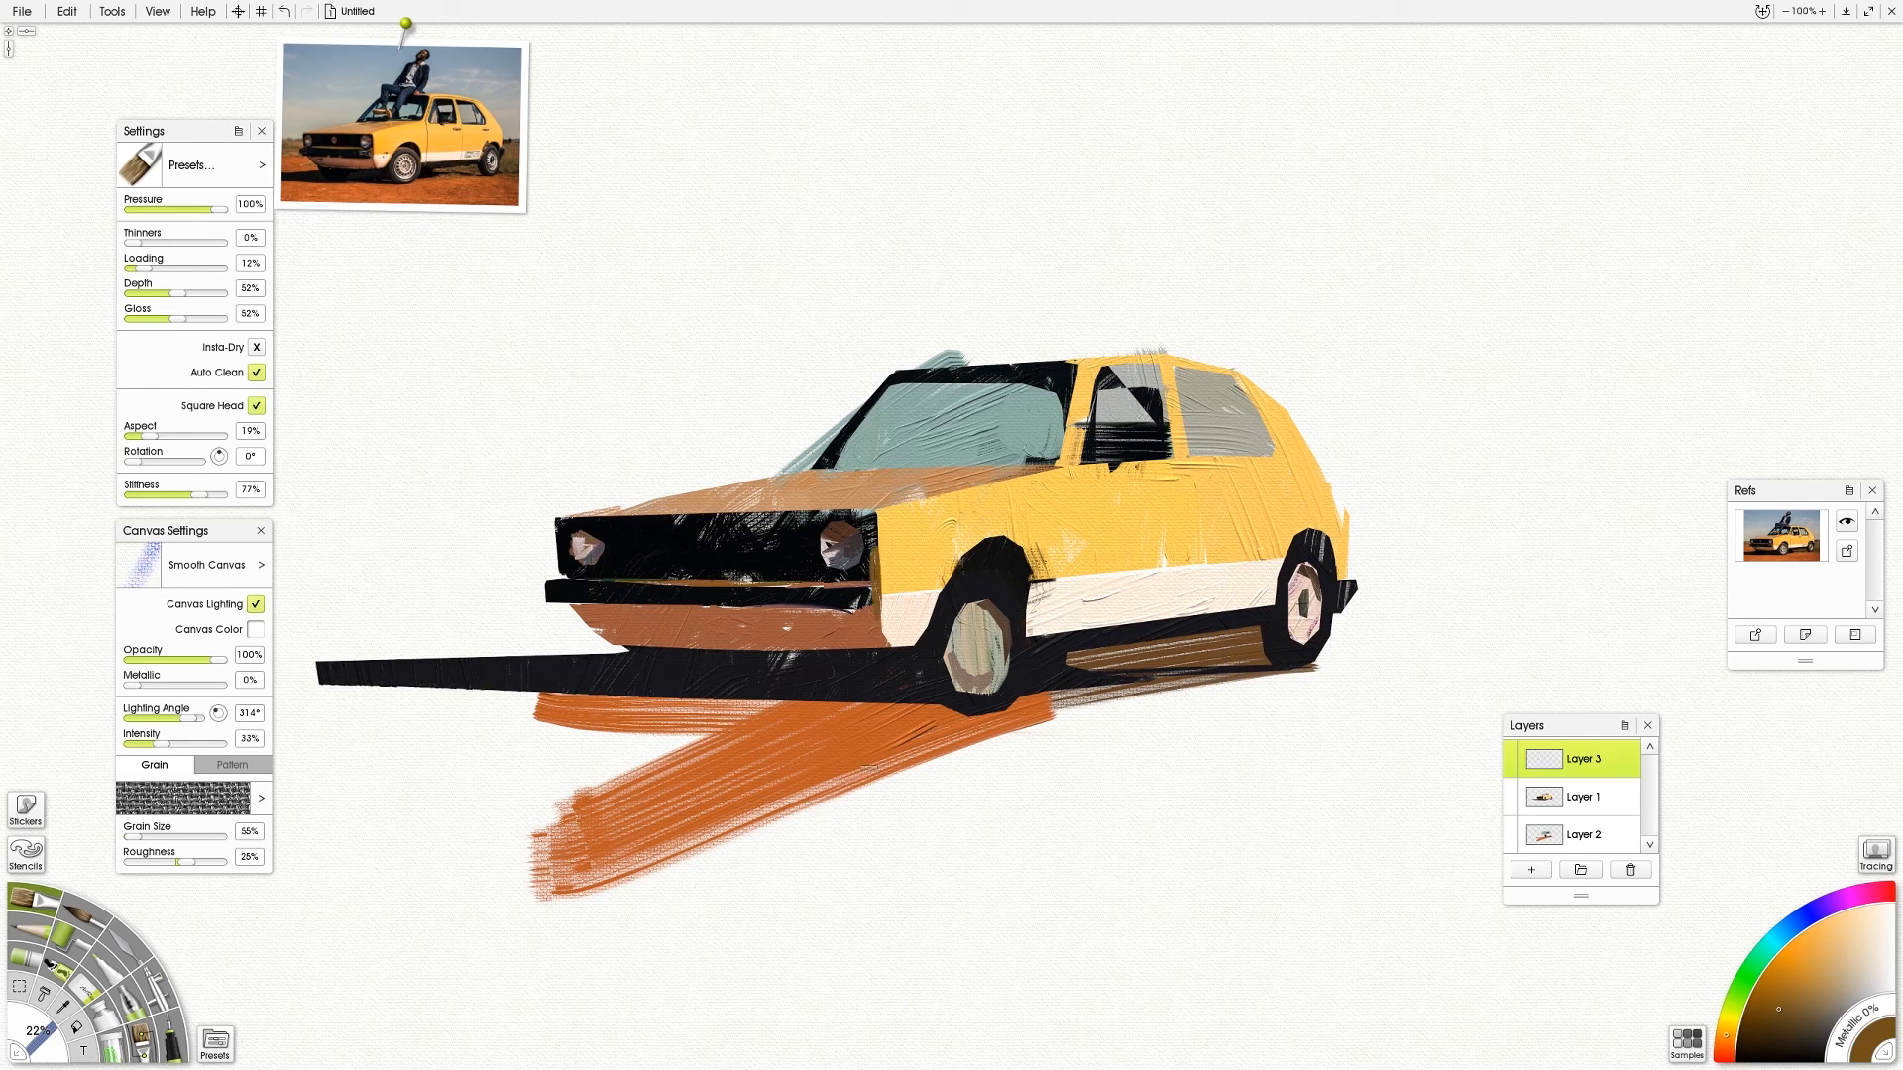
# On Layer 2, brush beige-grey background strokes behind the hood and the car's rear with a 78% brush
pyautogui.keyDown('alt'); pyautogui.click(798, 556); pyautogui.keyUp('alt')
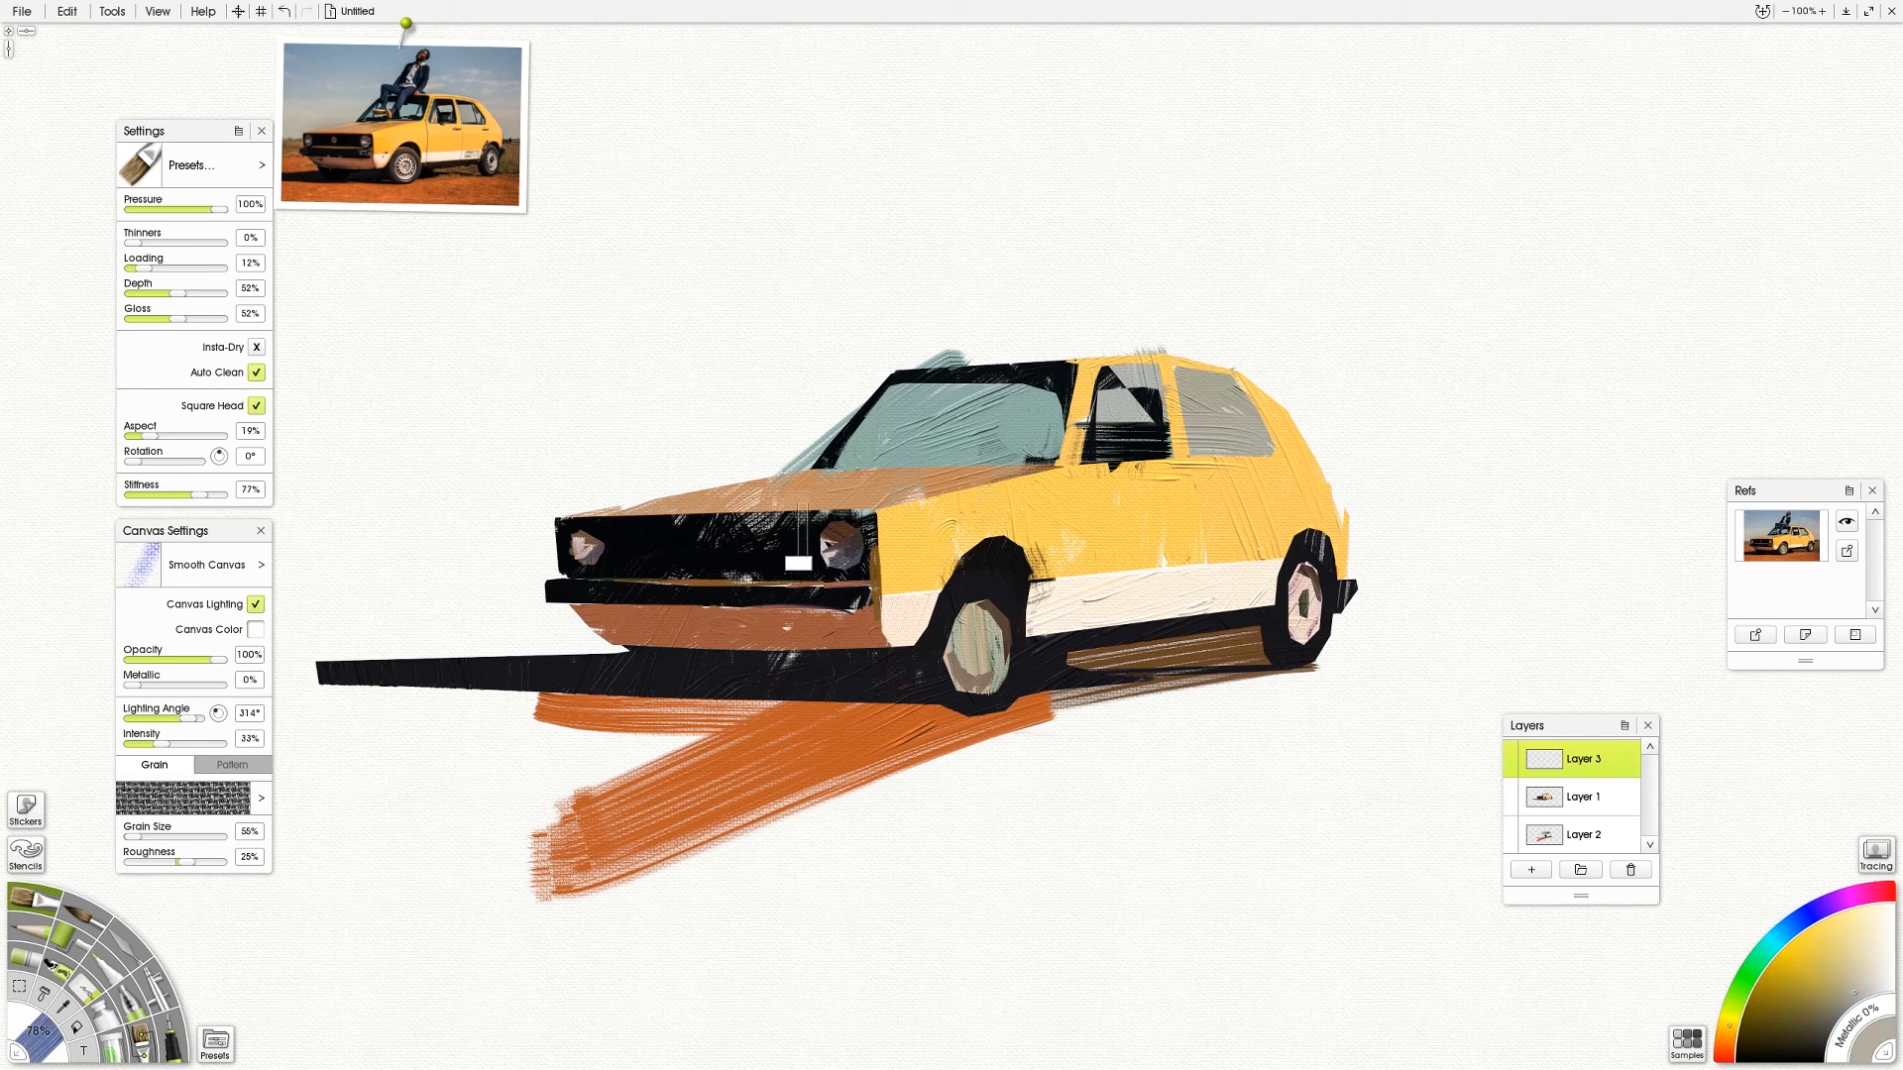
pyautogui.click(1556, 834)
pyautogui.moveTo(468, 575); pyautogui.dragTo(644, 458)
pyautogui.keyDown('alt'); pyautogui.click(516, 139); pyautogui.keyUp('alt')
pyautogui.moveTo(1325, 450)
pyautogui.mouseDown()
pyautogui.moveTo(1412, 576)
pyautogui.moveTo(1329, 596)
pyautogui.moveTo(1661, 621)
pyautogui.mouseUp()
# Brush sampled brown ground strokes behind the car's rear and orange strokes beside its front bumper
pyautogui.keyDown('alt'); pyautogui.click(508, 195); pyautogui.keyUp('alt')
pyautogui.moveTo(1550, 596); pyautogui.dragTo(1403, 601)
pyautogui.keyDown('alt'); pyautogui.click(456, 192); pyautogui.keyUp('alt')
pyautogui.moveTo(592, 637)
pyautogui.mouseDown()
pyautogui.moveTo(303, 654)
pyautogui.moveTo(396, 730)
pyautogui.moveTo(533, 680)
pyautogui.moveTo(481, 533)
pyautogui.mouseUp()
# Try near-black ground strokes sampled from the photo below and behind the car's rear wheel
pyautogui.keyDown('alt'); pyautogui.click(436, 175); pyautogui.keyUp('alt')
pyautogui.moveTo(1449, 626); pyautogui.dragTo(1079, 866)
pyautogui.moveTo(1379, 637); pyautogui.dragTo(1092, 747)
pyautogui.moveTo(1205, 705); pyautogui.dragTo(1699, 627)
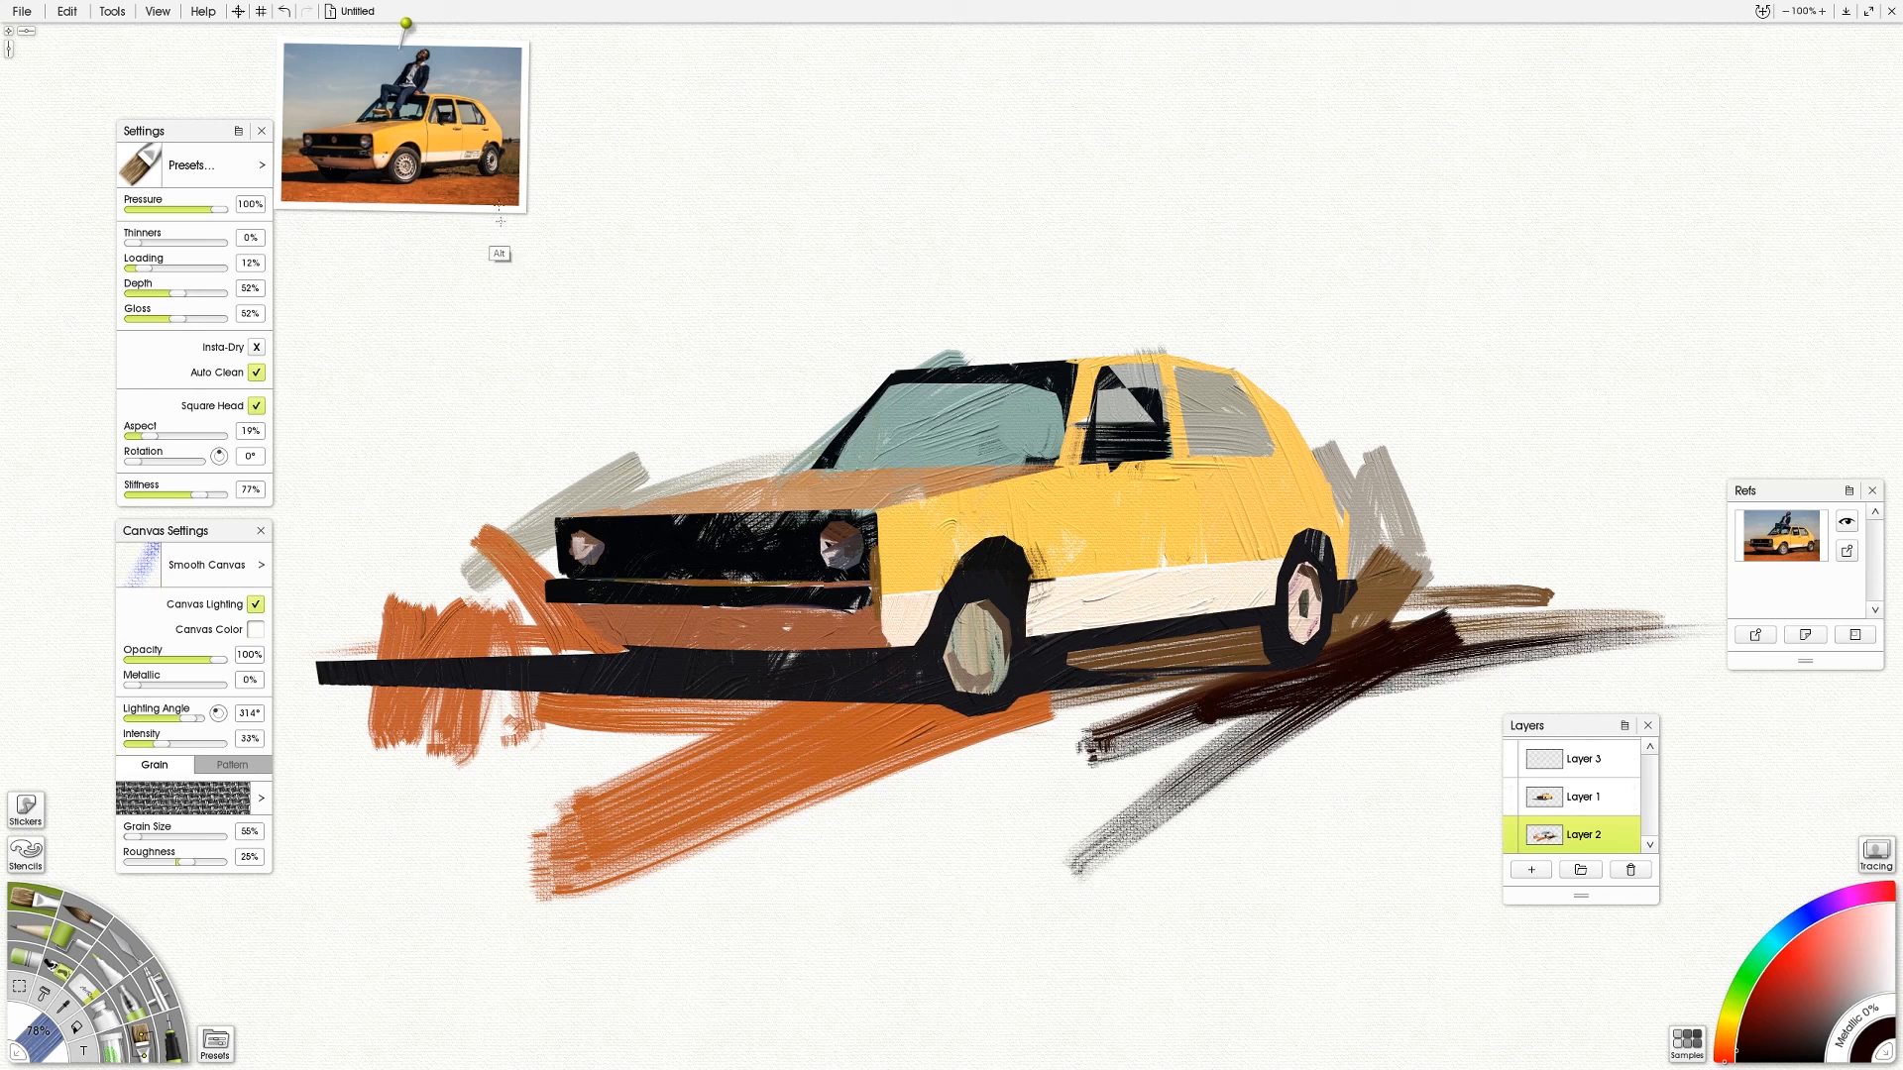
# Undo the near-black ground strokes and paint reddish-orange strokes sampled from the photo below and behind the car
pyautogui.keyDown('alt'); pyautogui.click(454, 192); pyautogui.keyUp('alt')
pyautogui.hotkey('ctrl', 'z')
pyautogui.hotkey('ctrl', 'z')
pyautogui.hotkey('ctrl', 'z')
pyautogui.moveTo(1180, 733)
pyautogui.mouseDown()
pyautogui.moveTo(970, 830)
pyautogui.moveTo(1387, 701)
pyautogui.moveTo(1713, 682)
pyautogui.mouseUp()
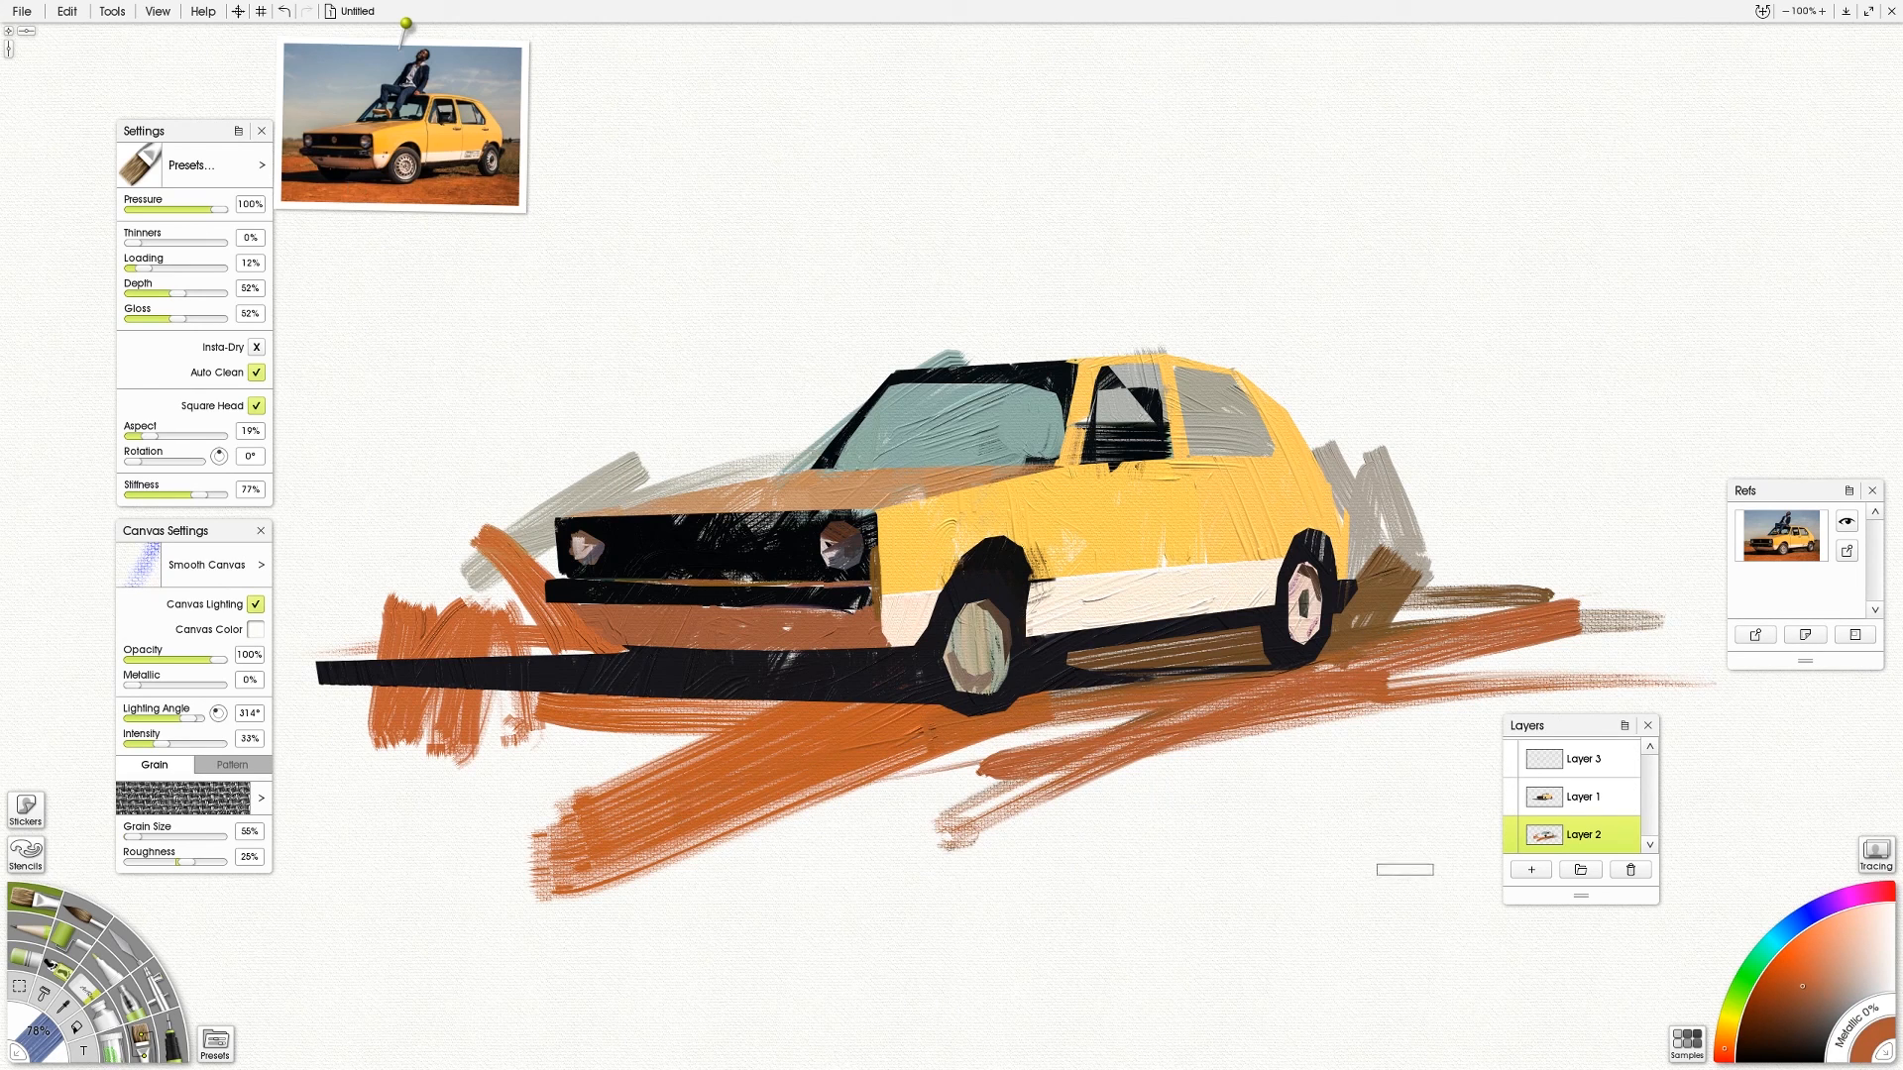
# On Layer 1, polygon-select the upper part of the car's side body around the windows
pyautogui.click(1510, 800)
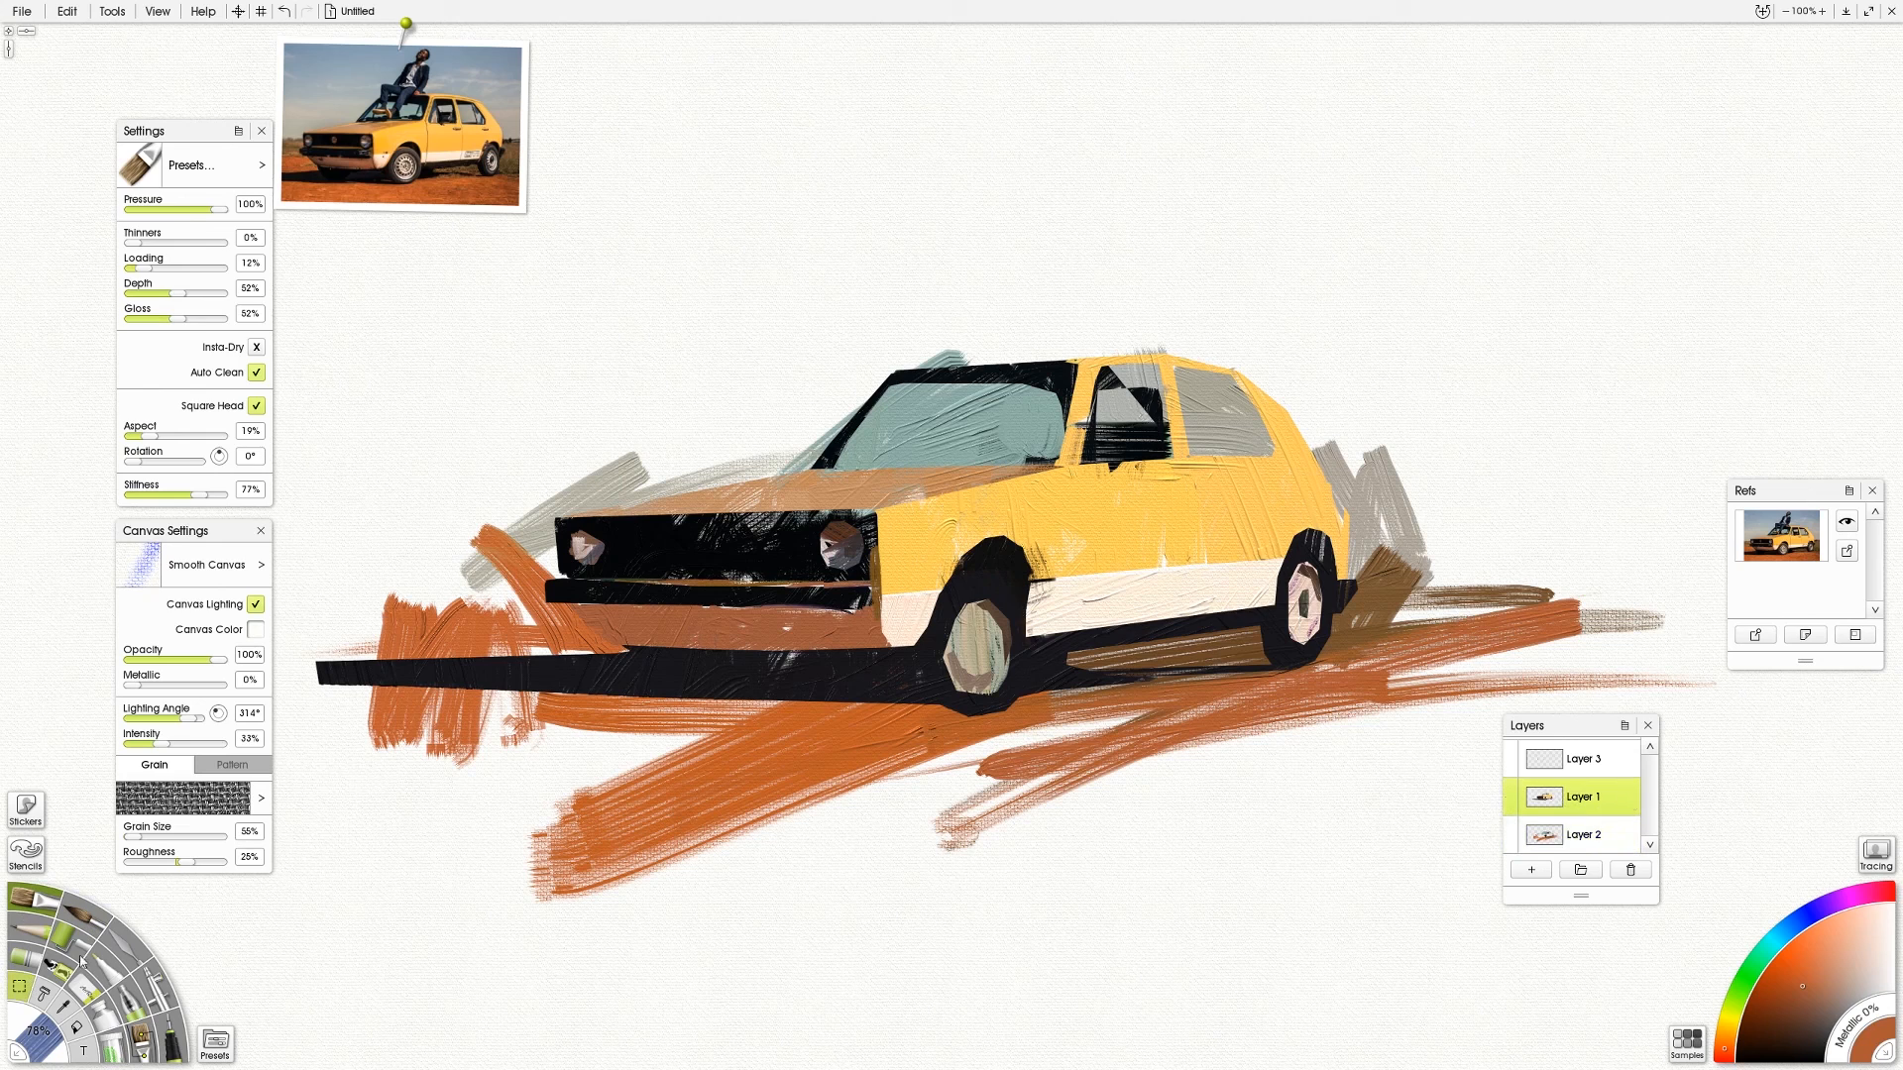
pyautogui.click(18, 986)
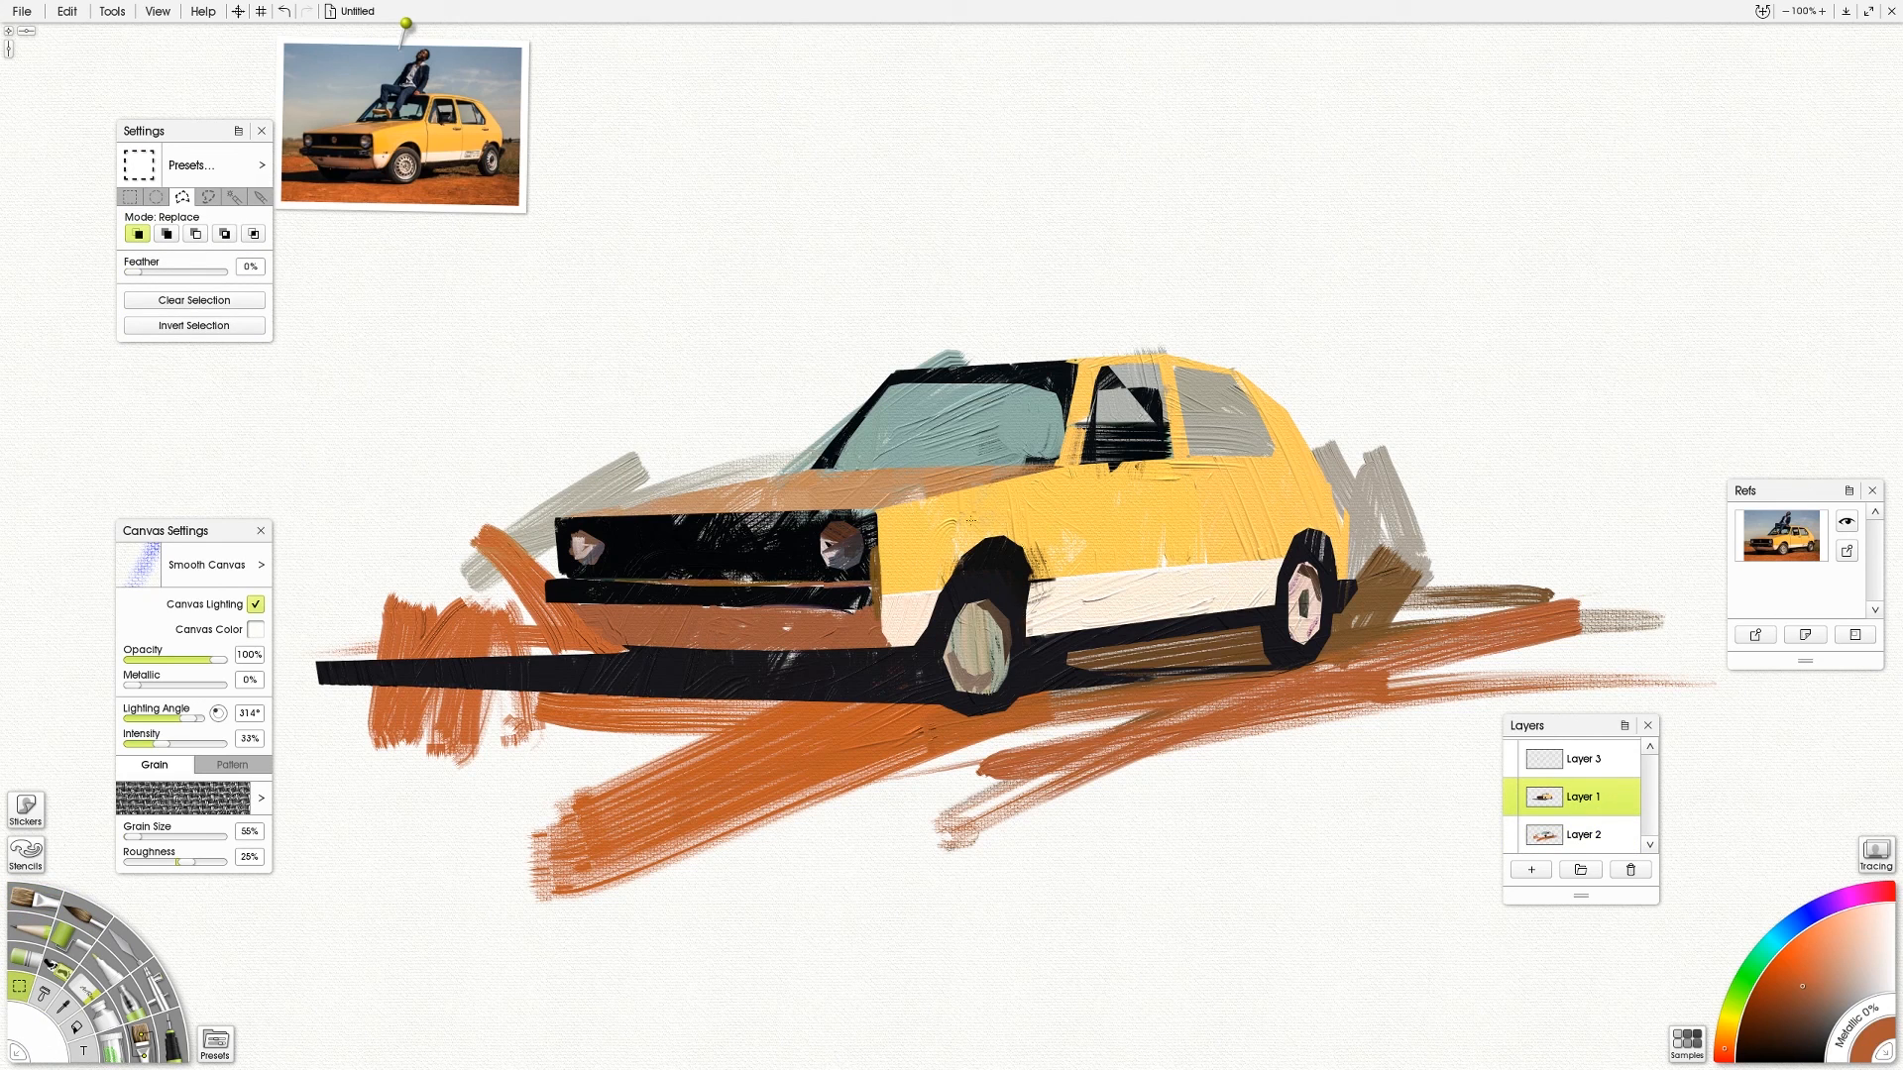
pyautogui.click(881, 542)
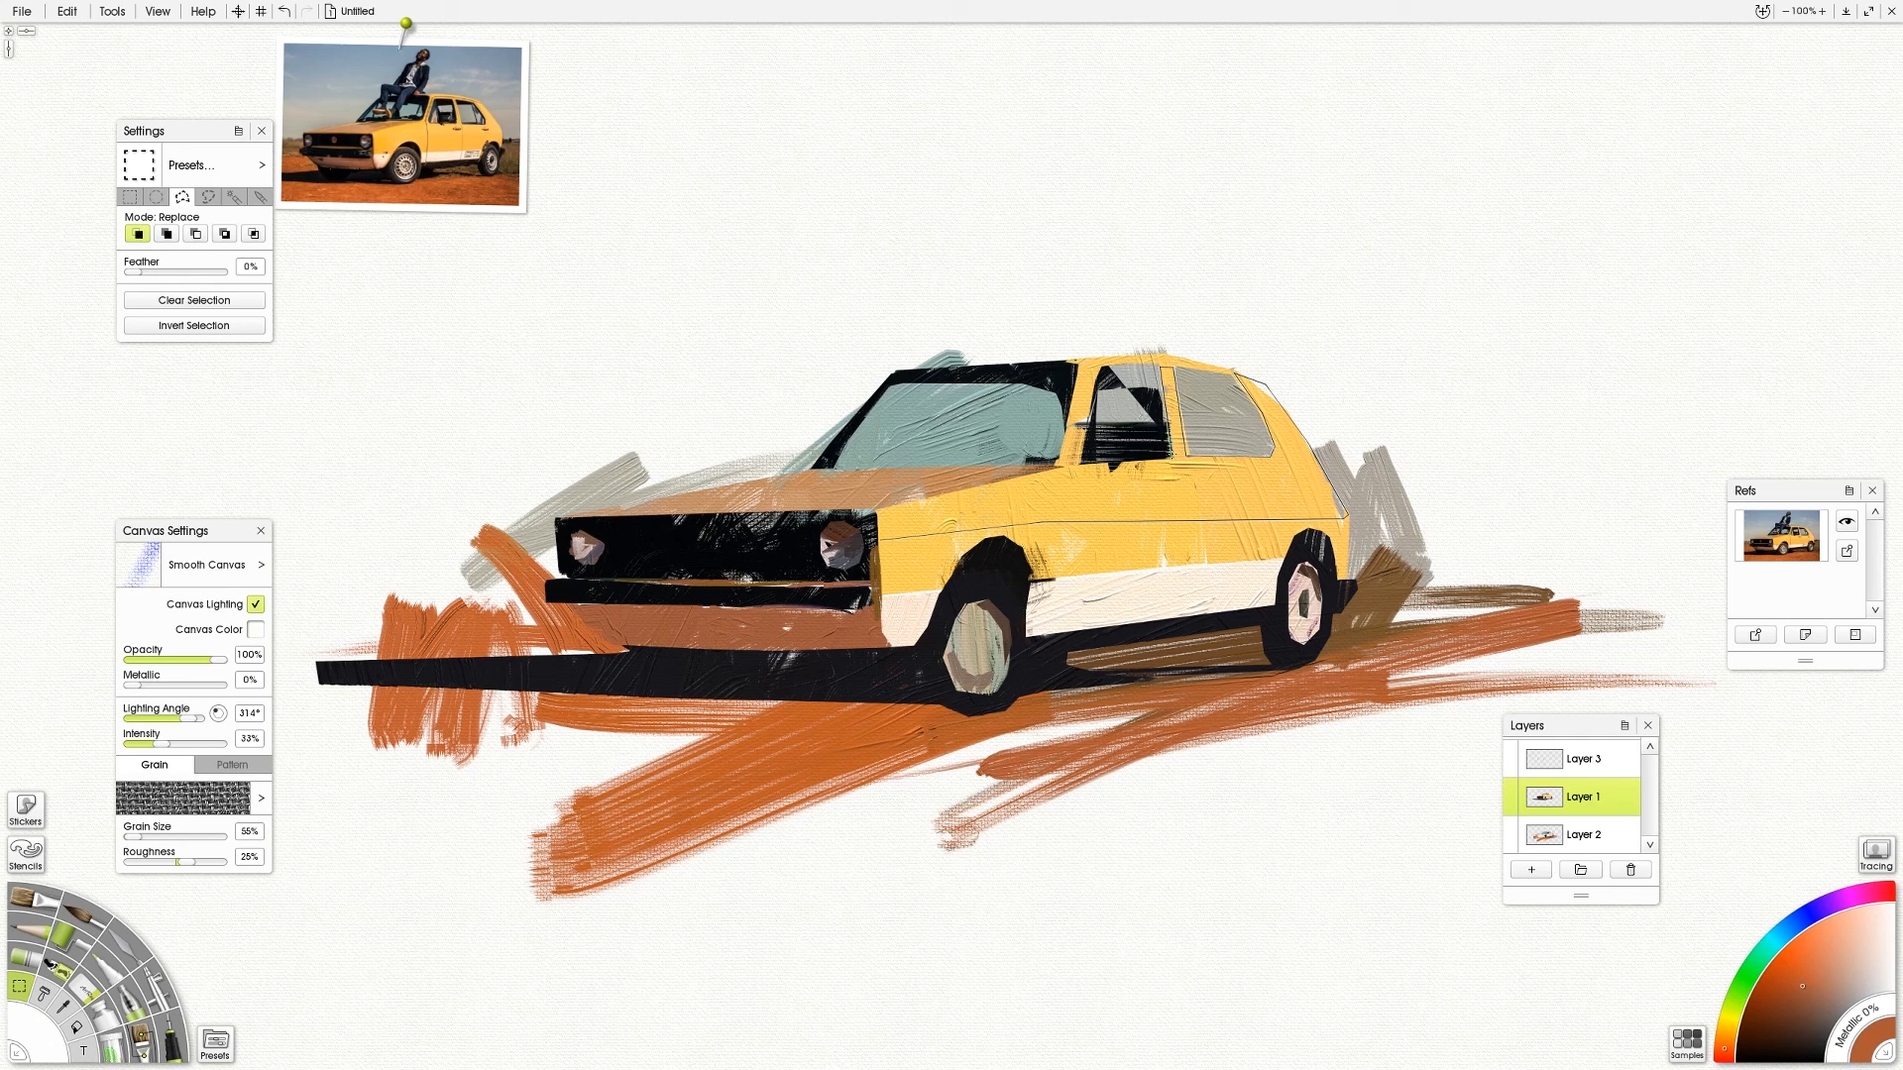
pyautogui.click(881, 540)
# Add a layer above Layer 1 and brush a lighter version of the sampled yellow into the selected body area
pyautogui.click(37, 905)
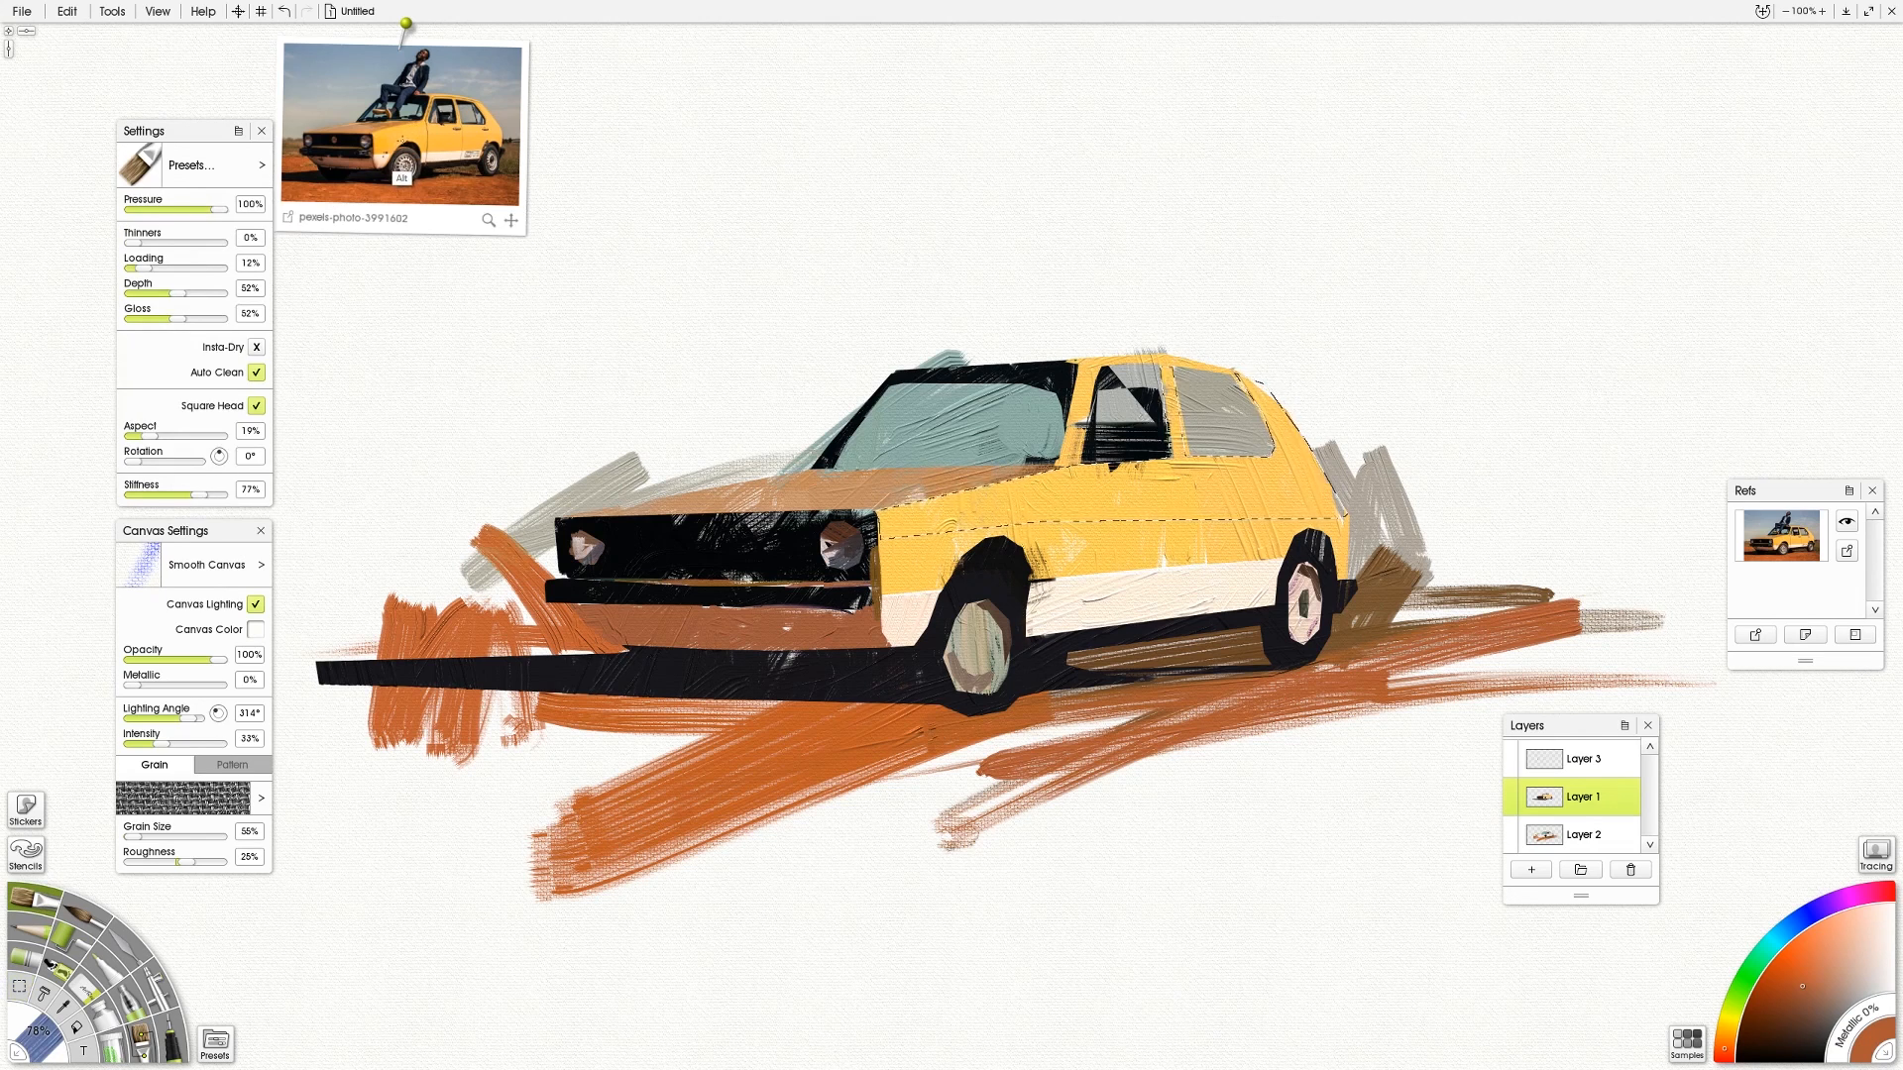
pyautogui.keyDown('alt'); pyautogui.click(402, 175); pyautogui.keyUp('alt')
pyautogui.click(1531, 870)
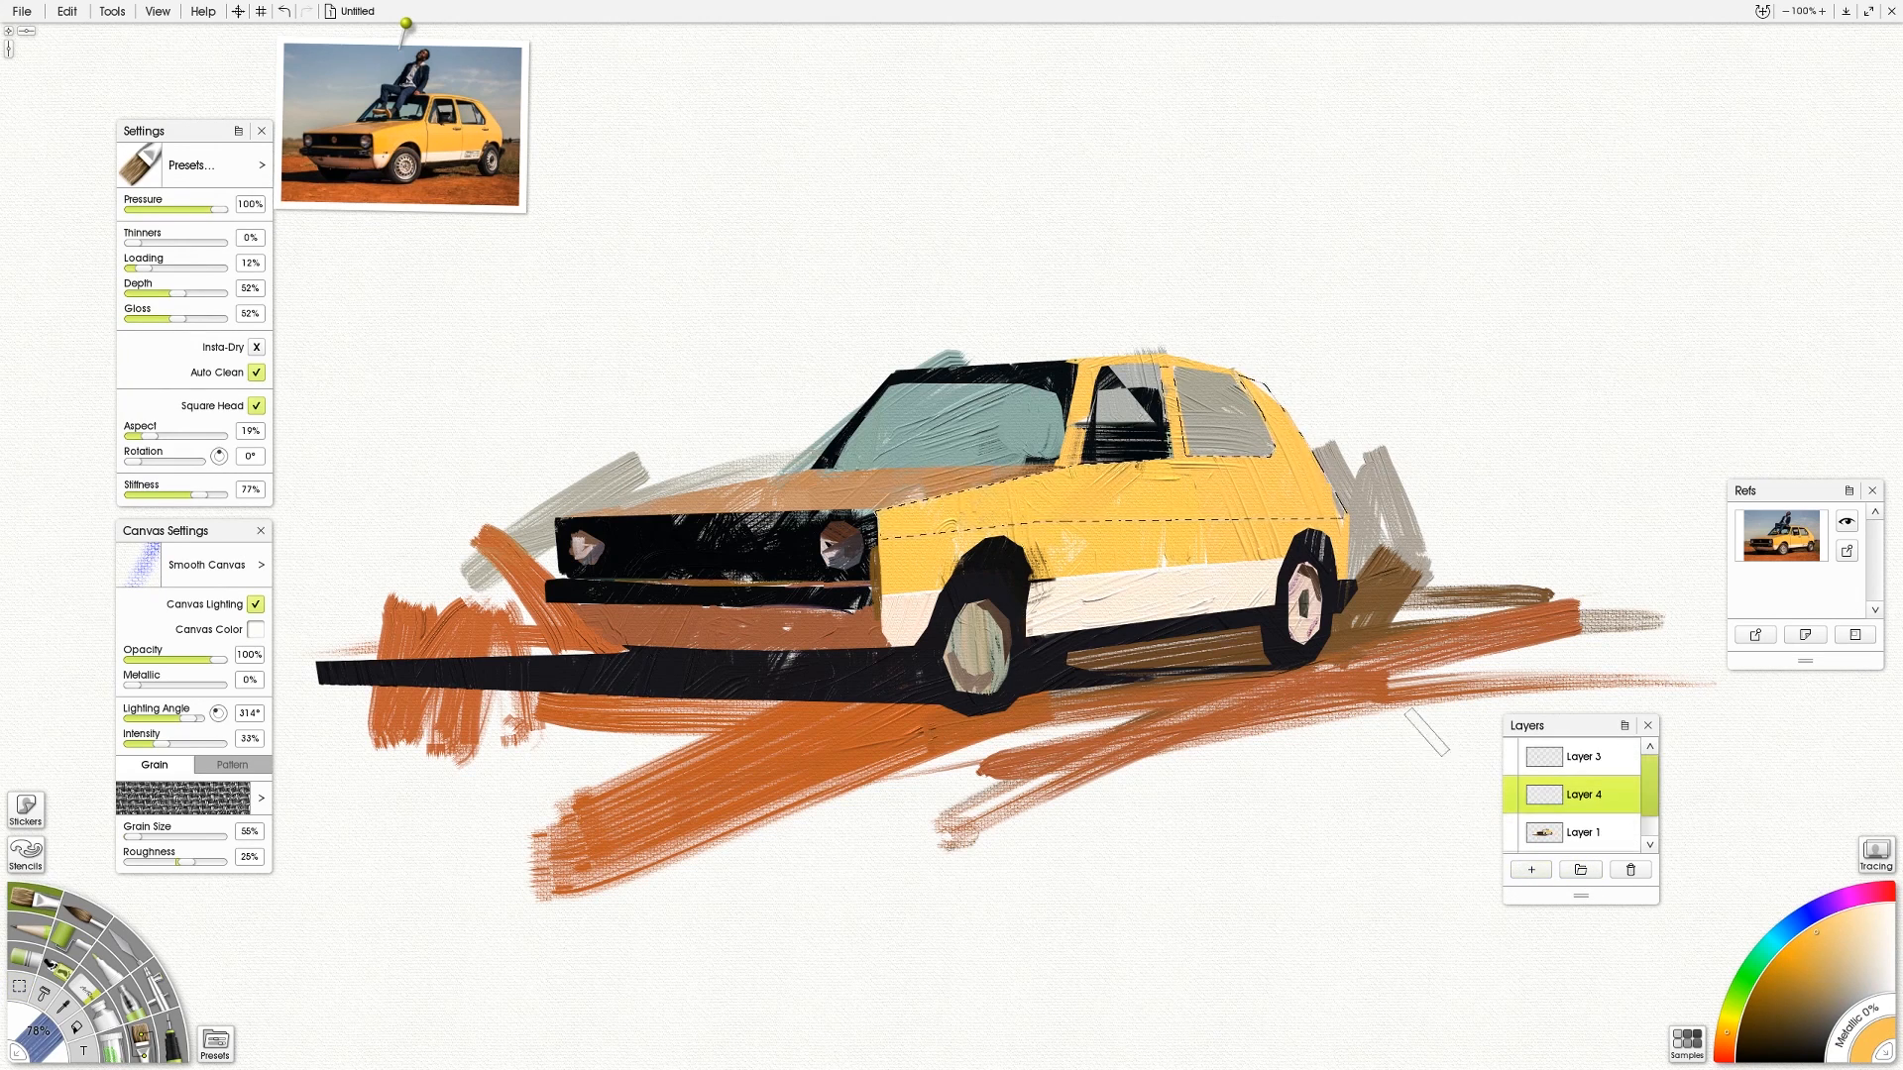
pyautogui.click(1837, 932)
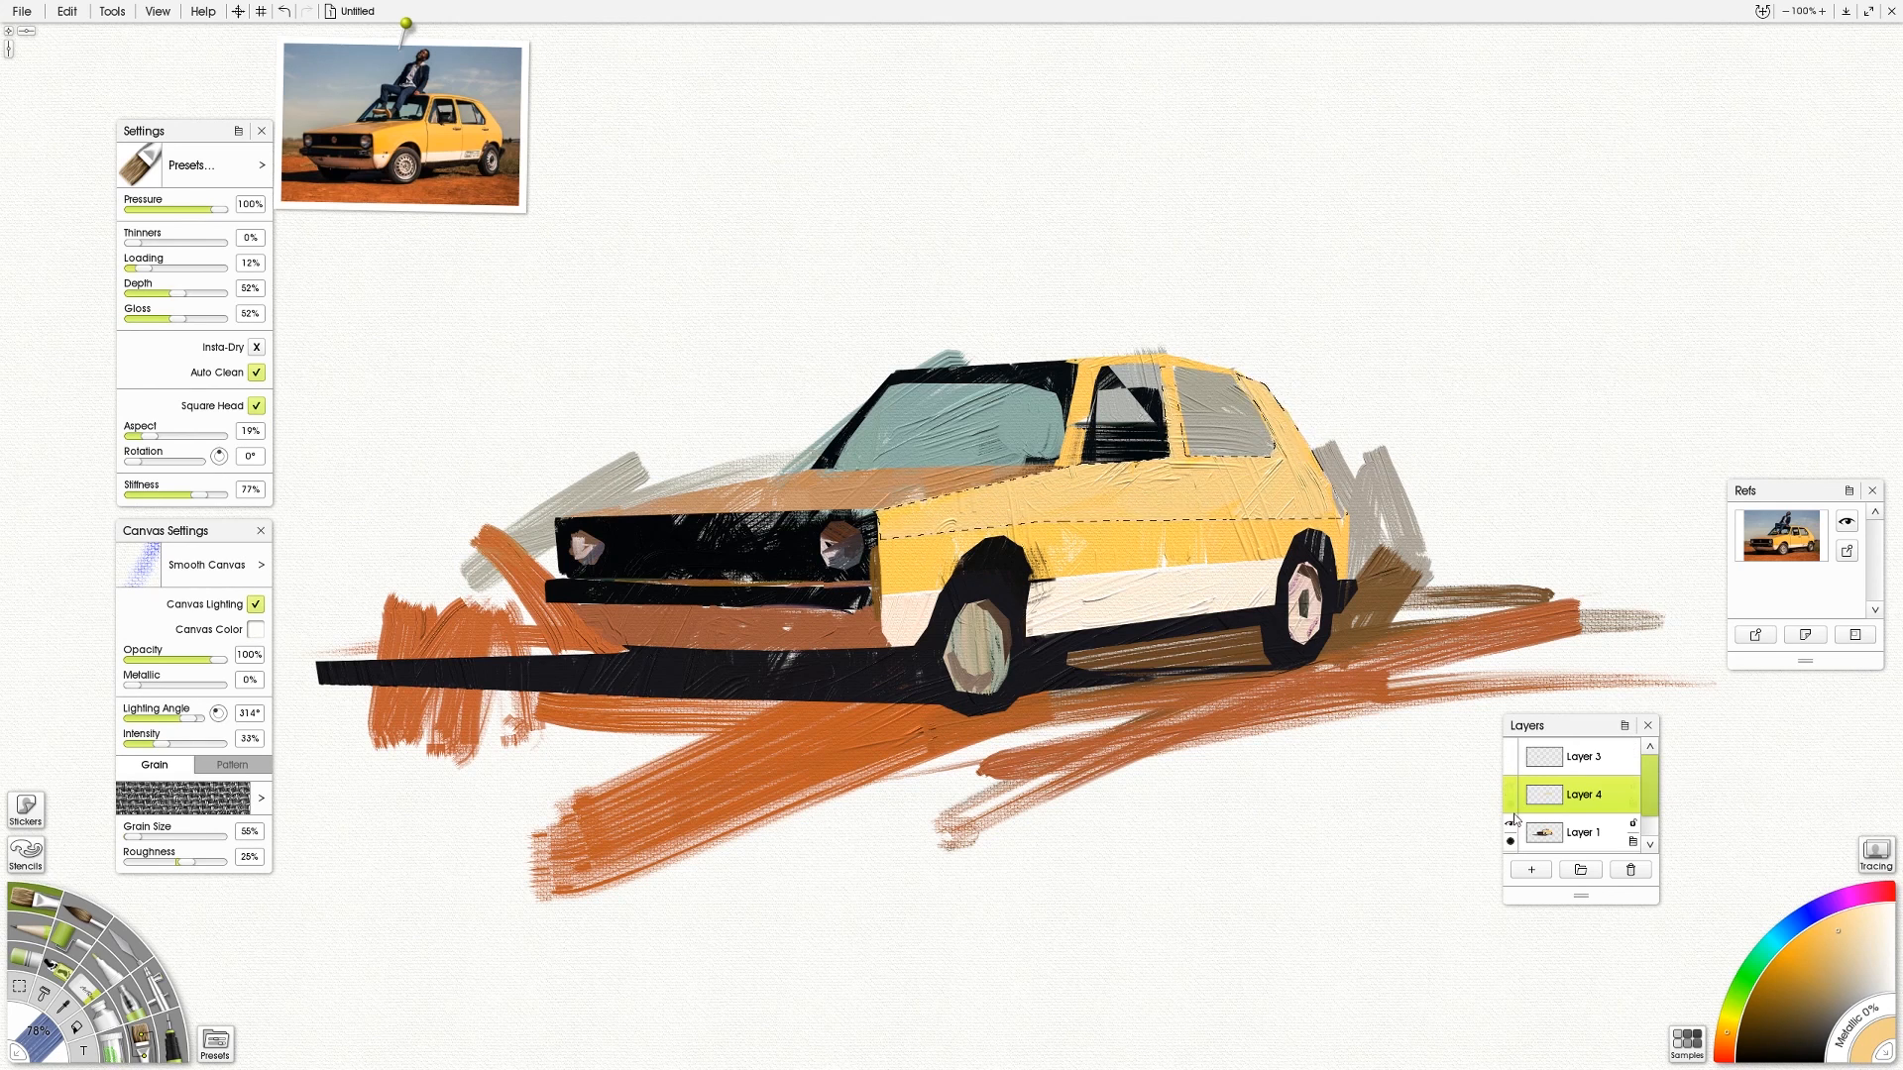
# Set the blend mode of Layer 4 to Overlay
pyautogui.click(1633, 805)
pyautogui.moveTo(1685, 544)
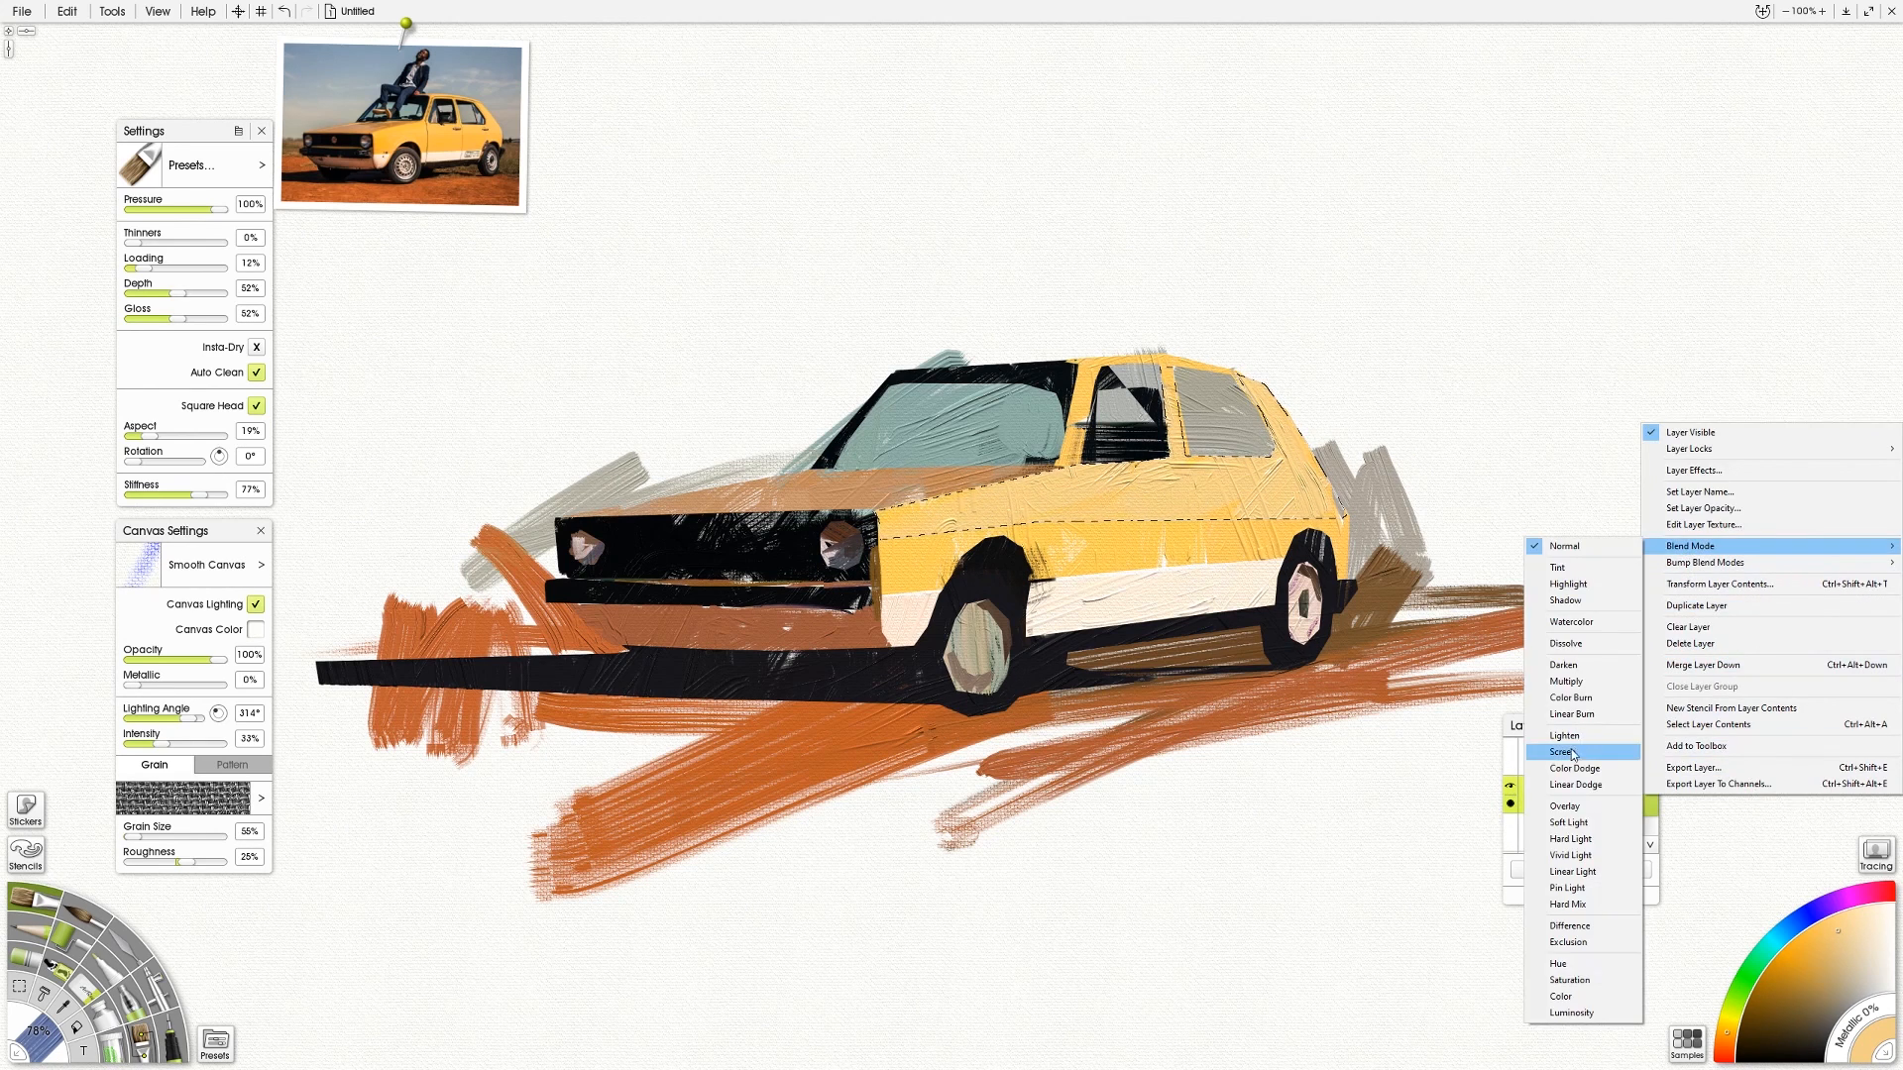
pyautogui.click(1571, 810)
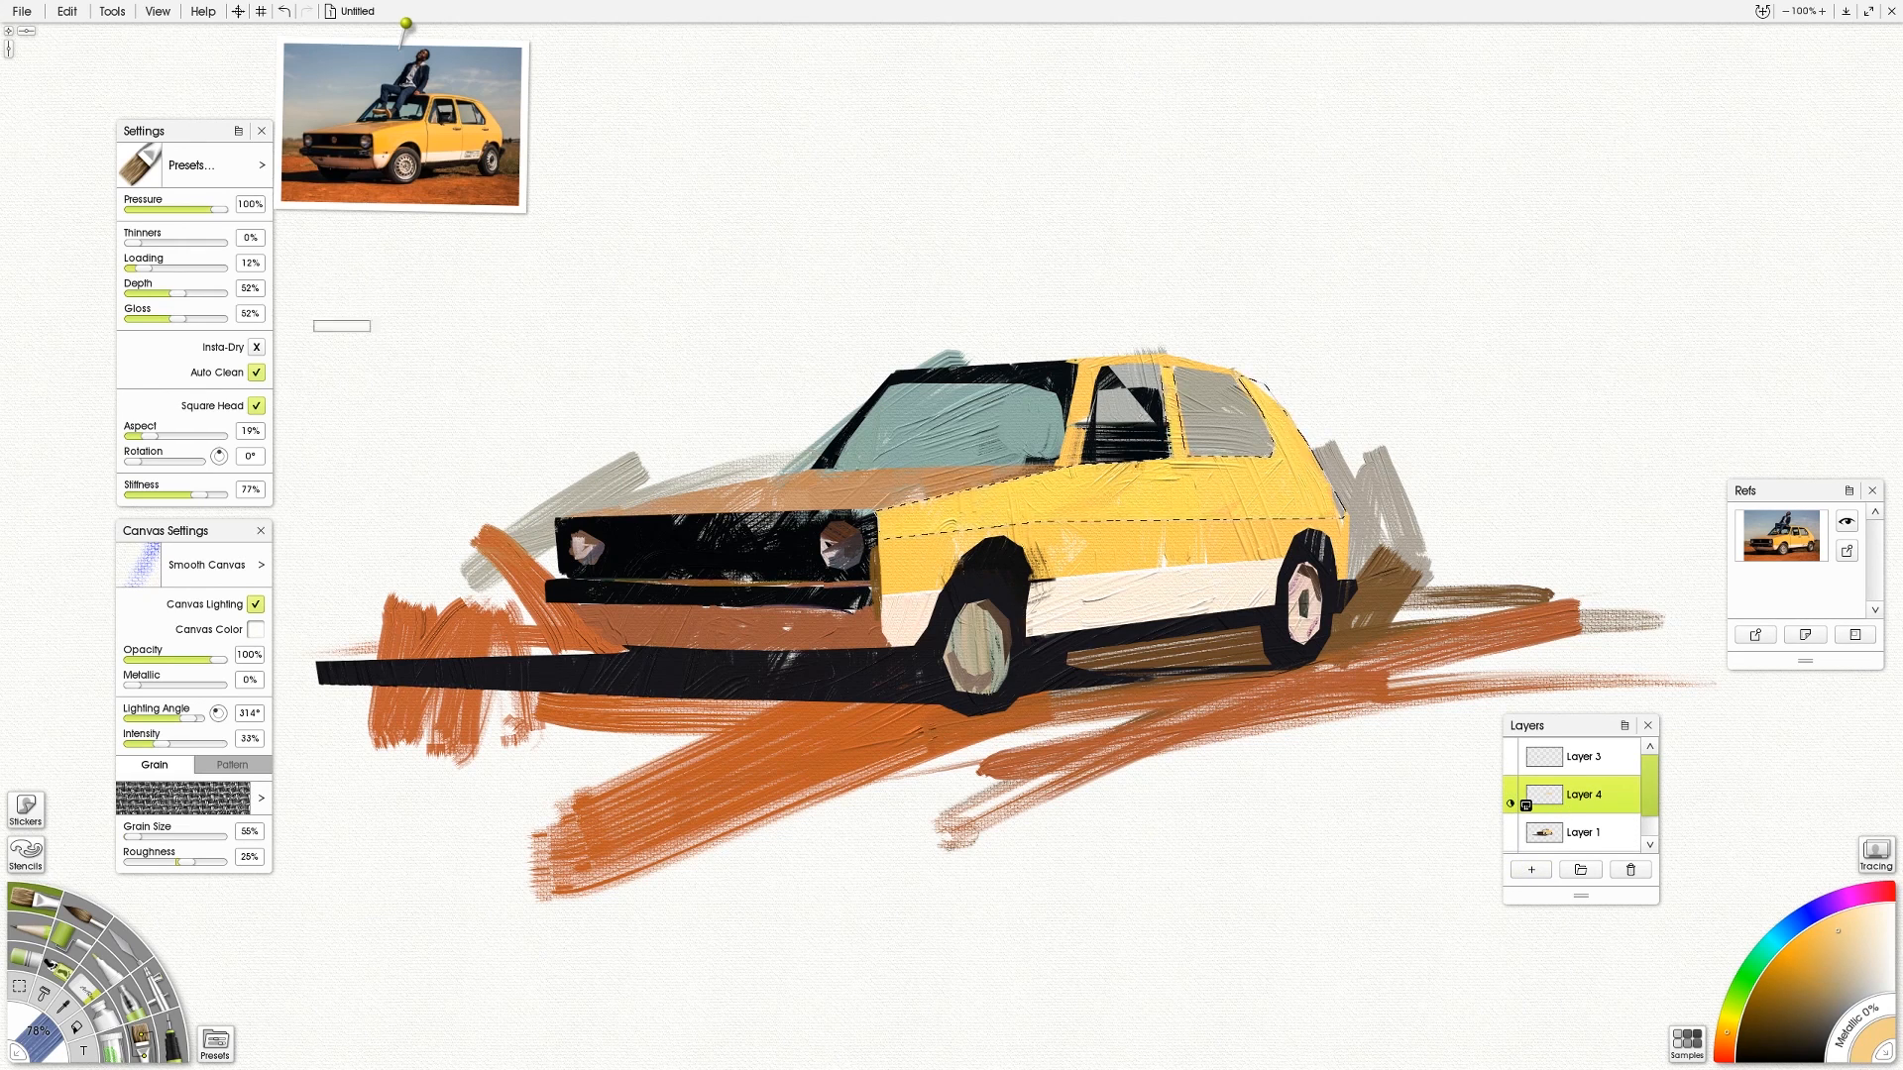
# Clear the selection and brighten the car's side and the orange ground with sampled cream using a 306% crayon
pyautogui.click(20, 987)
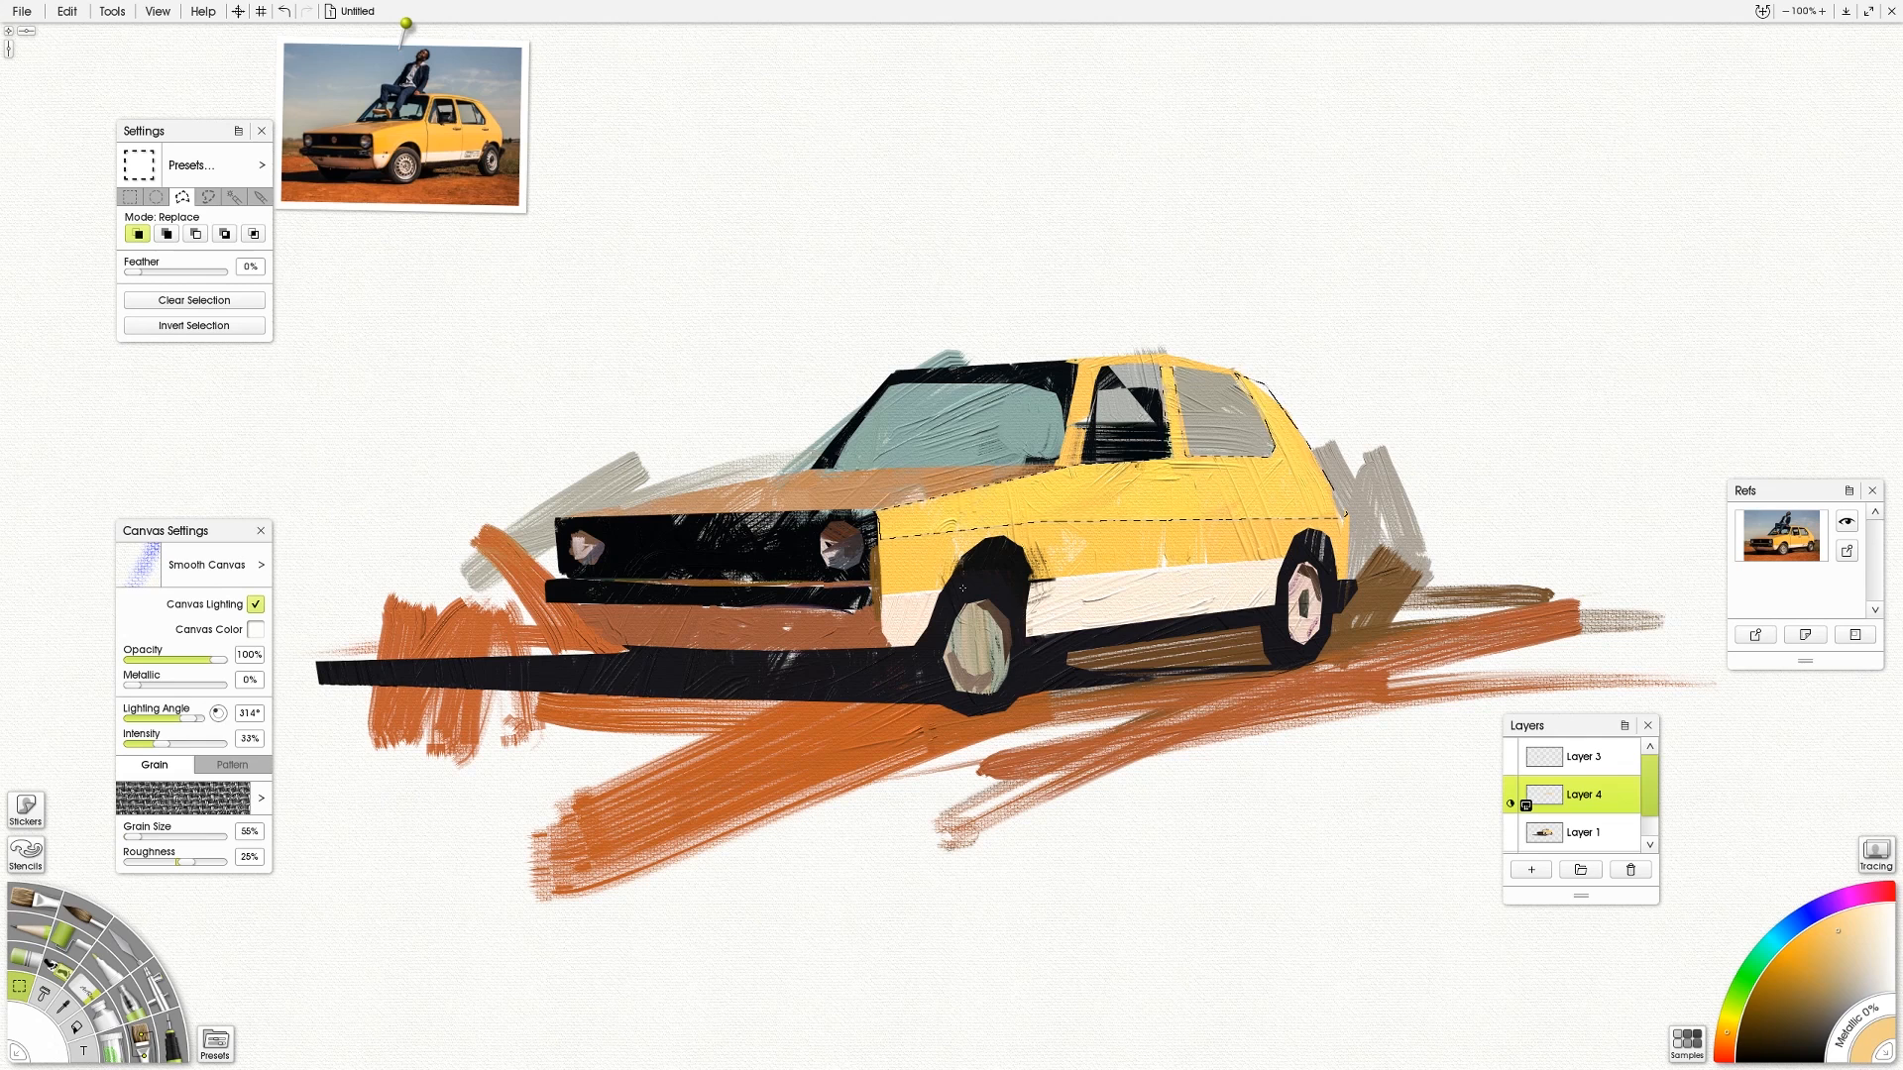
pyautogui.press('p')
pyautogui.hotkey('ctrl', 'd')
pyautogui.keyDown('alt'); pyautogui.click(914, 616); pyautogui.keyUp('alt')
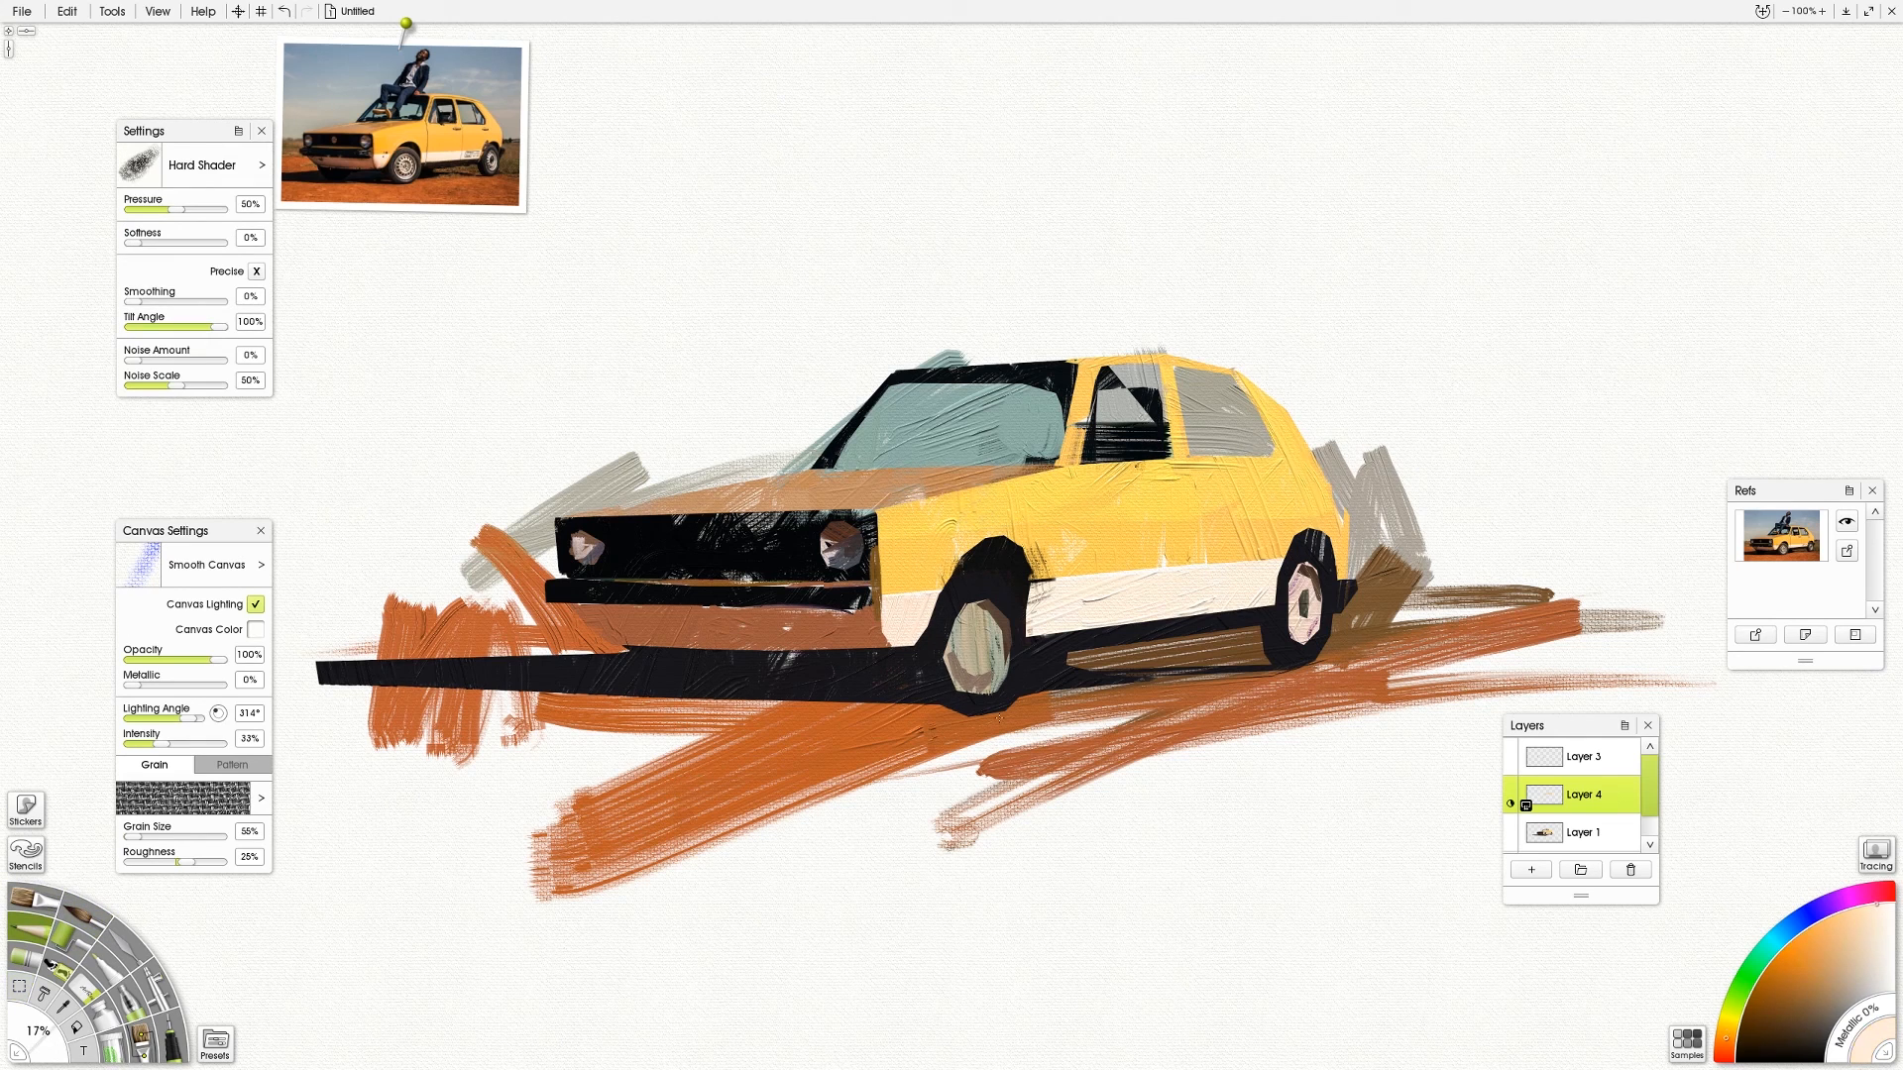
pyautogui.press('c')
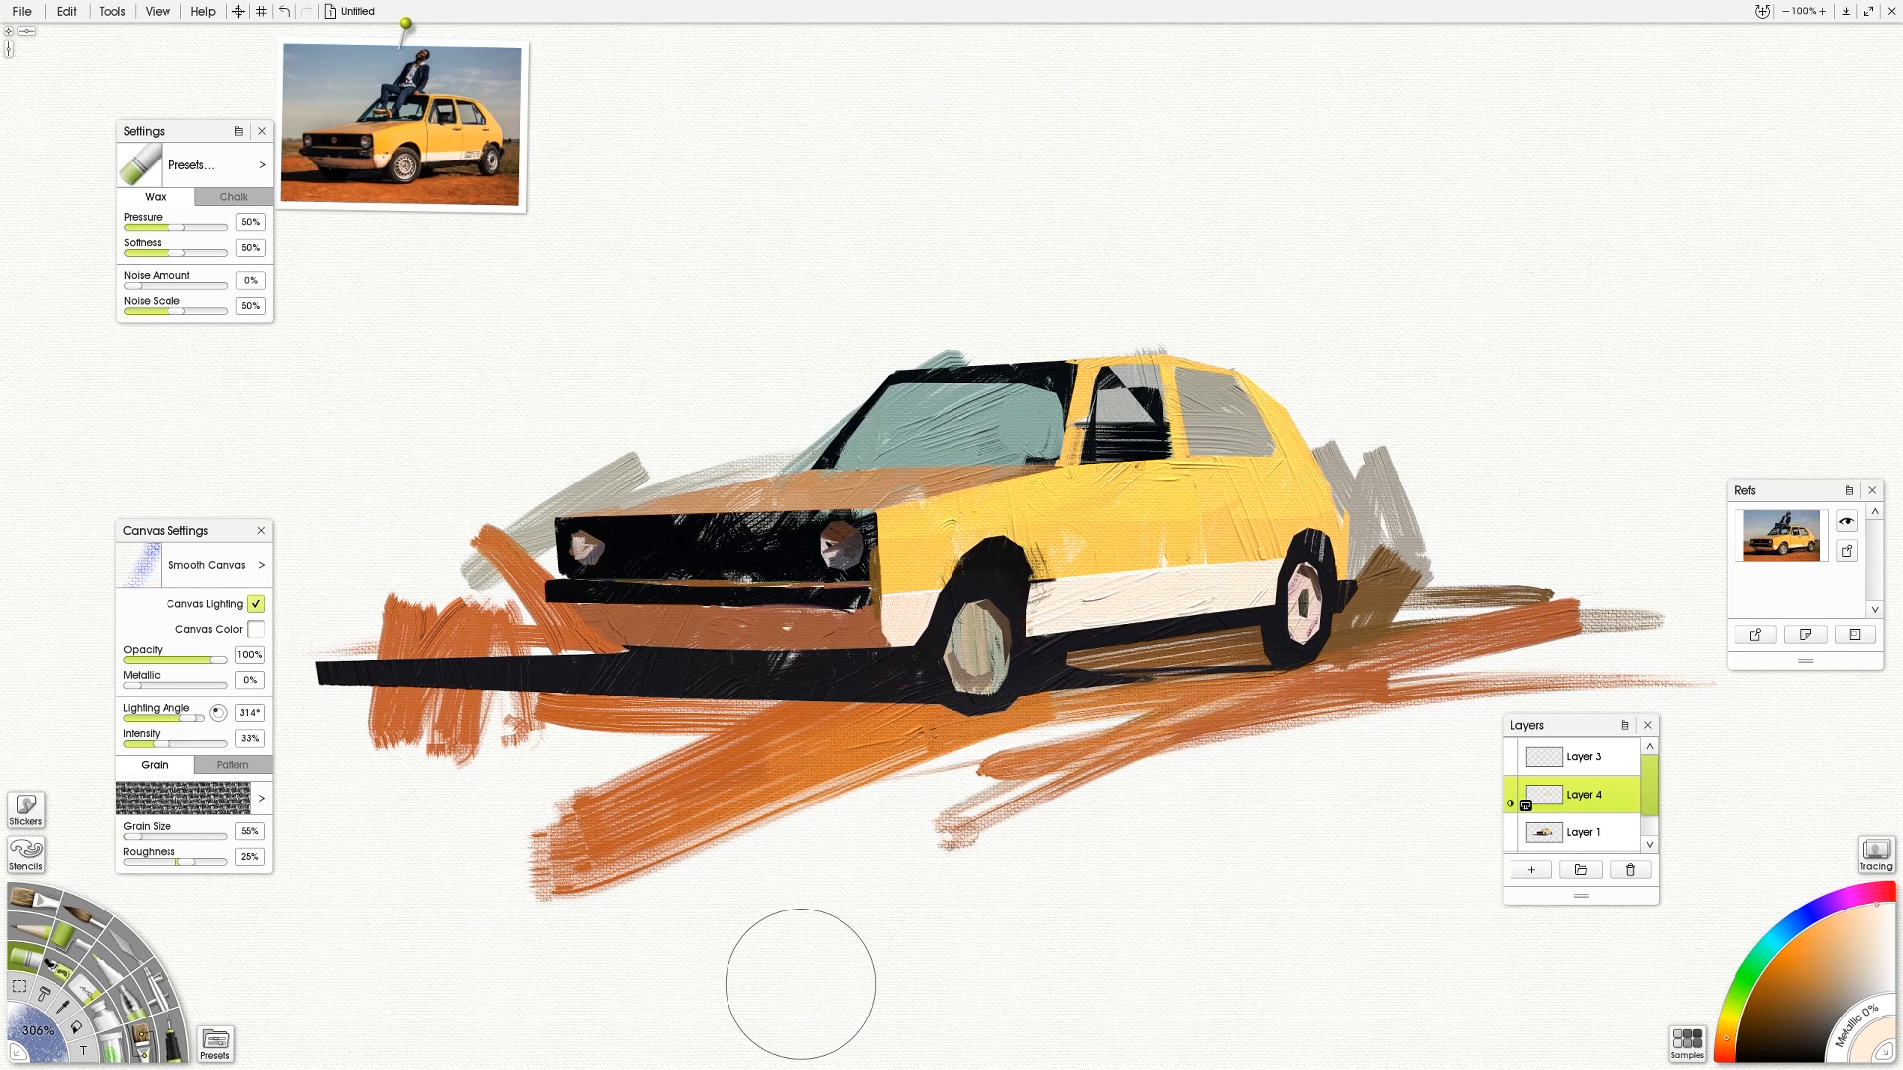
# On Layer 2, paint large blue-grey and teal sky strokes behind the hood and windshield with the oil brush
pyautogui.press('o')
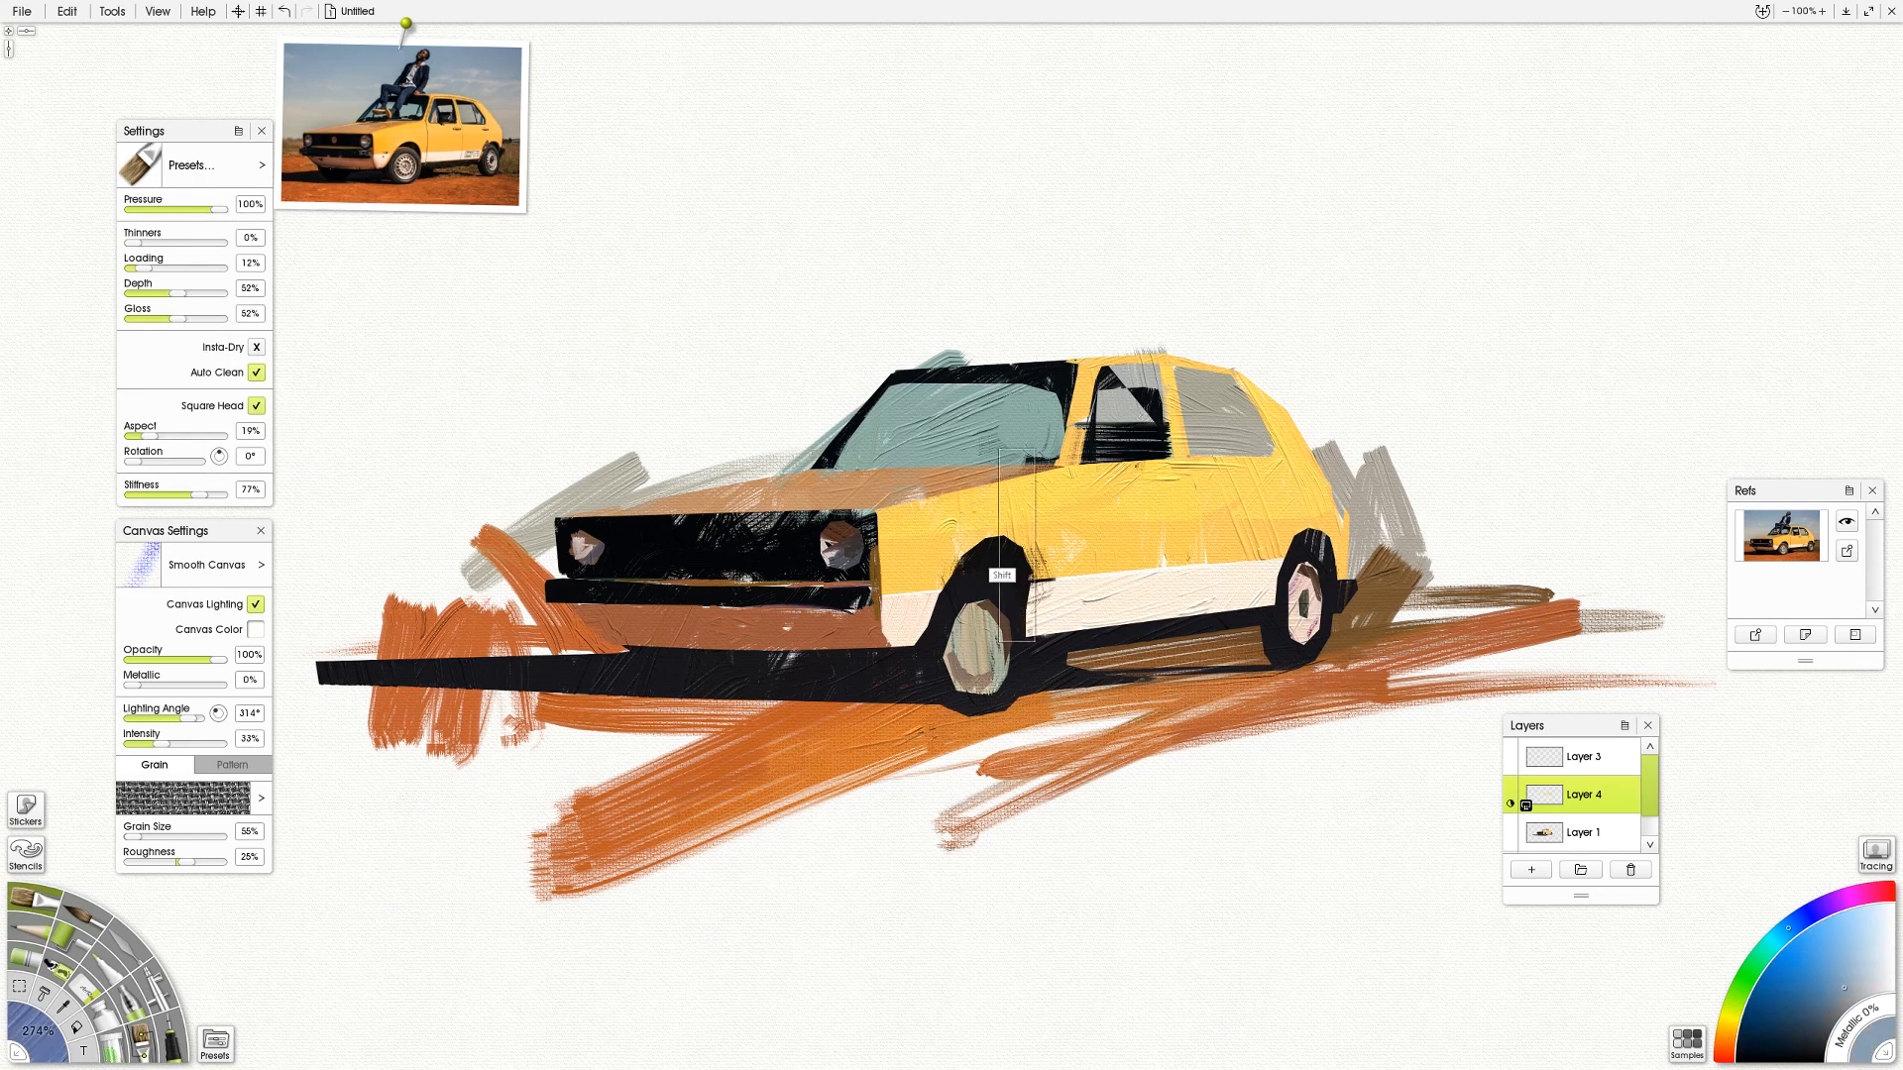
pyautogui.click(1584, 832)
pyautogui.scroll(-1, 1583, 833)
pyautogui.click(1583, 835)
pyautogui.moveTo(824, 180); pyautogui.dragTo(674, 465)
pyautogui.keyDown('alt'); pyautogui.click(942, 421); pyautogui.keyUp('alt')
pyautogui.moveTo(886, 322)
pyautogui.mouseDown()
pyautogui.moveTo(755, 436)
pyautogui.moveTo(1253, 134)
pyautogui.moveTo(1135, 288)
pyautogui.mouseUp()
# Sample the blue-grey sky color and paint broad strokes above the roof, behind the rear, and into the upper sky
pyautogui.keyDown('alt'); pyautogui.click(803, 315); pyautogui.keyUp('alt')
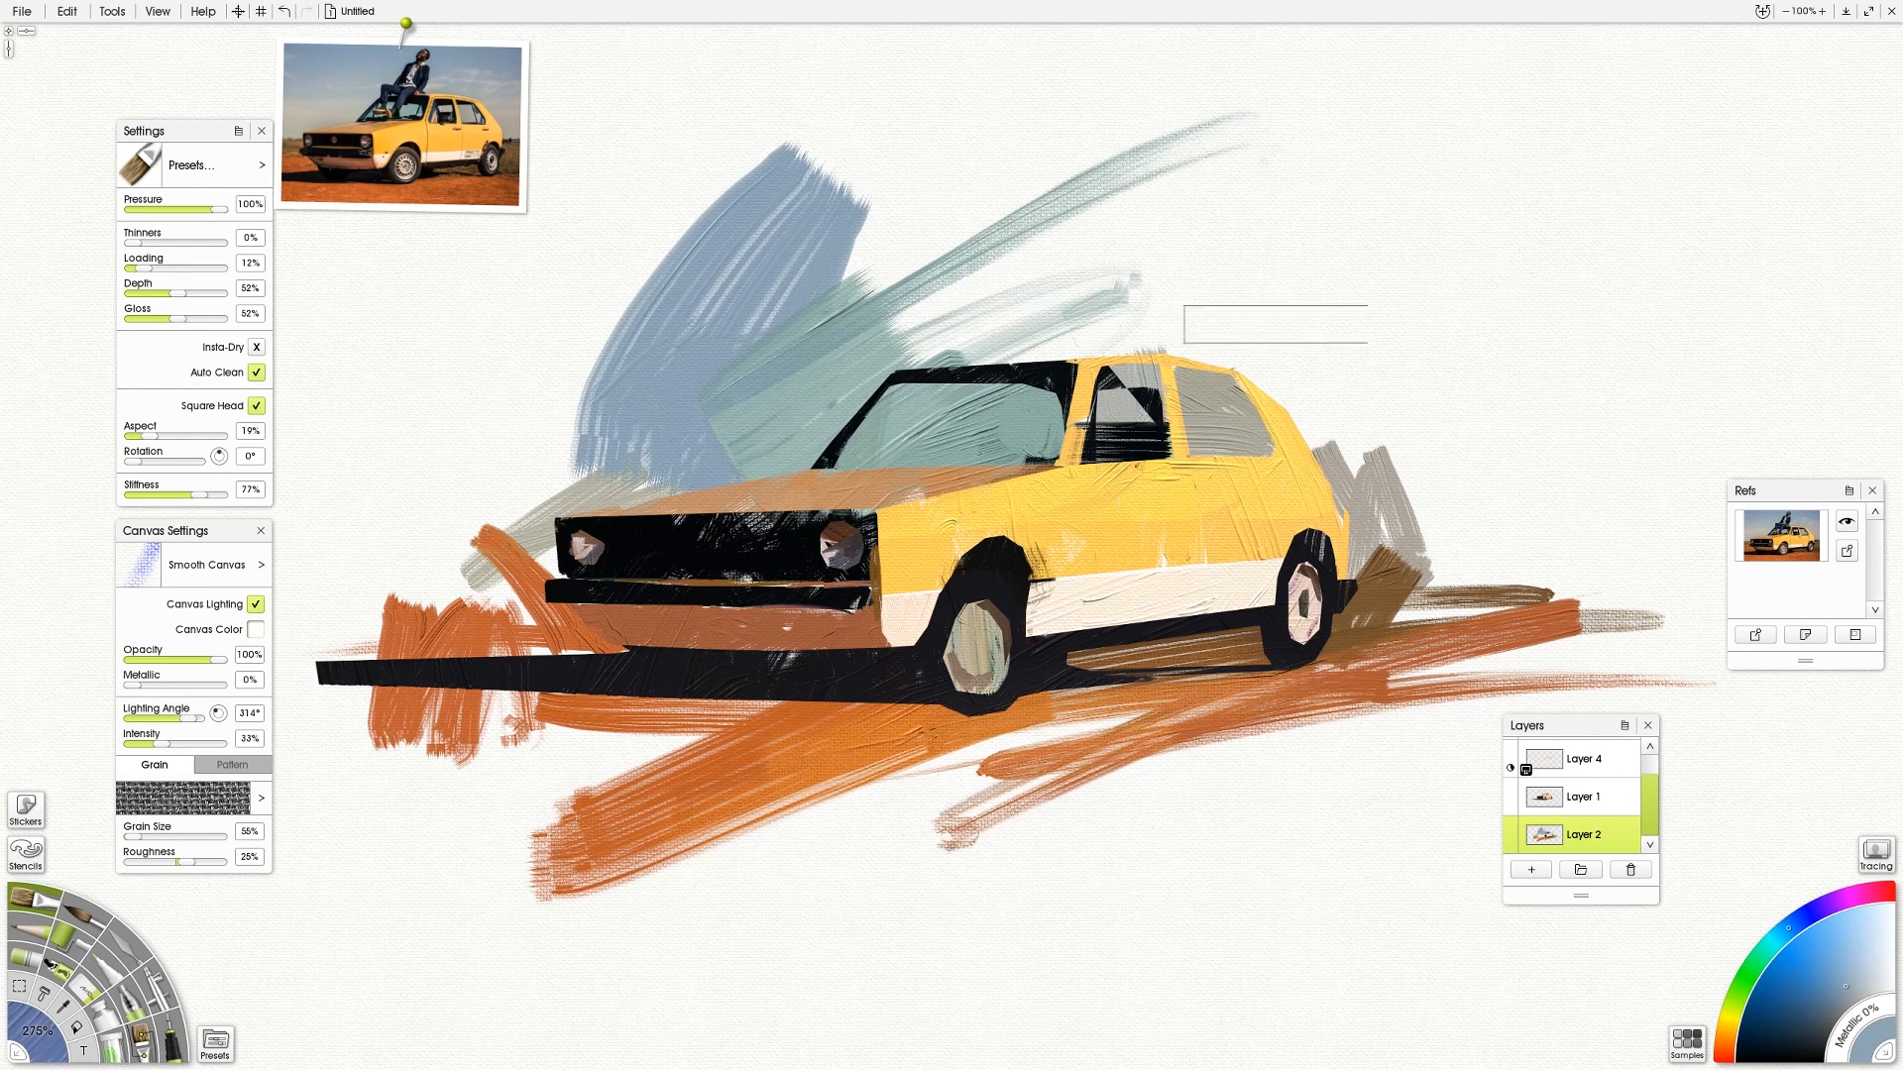
pyautogui.moveTo(1346, 352); pyautogui.dragTo(1293, 416)
pyautogui.moveTo(921, 258); pyautogui.dragTo(1506, 396)
pyautogui.moveTo(1279, 292); pyautogui.dragTo(1700, 29)
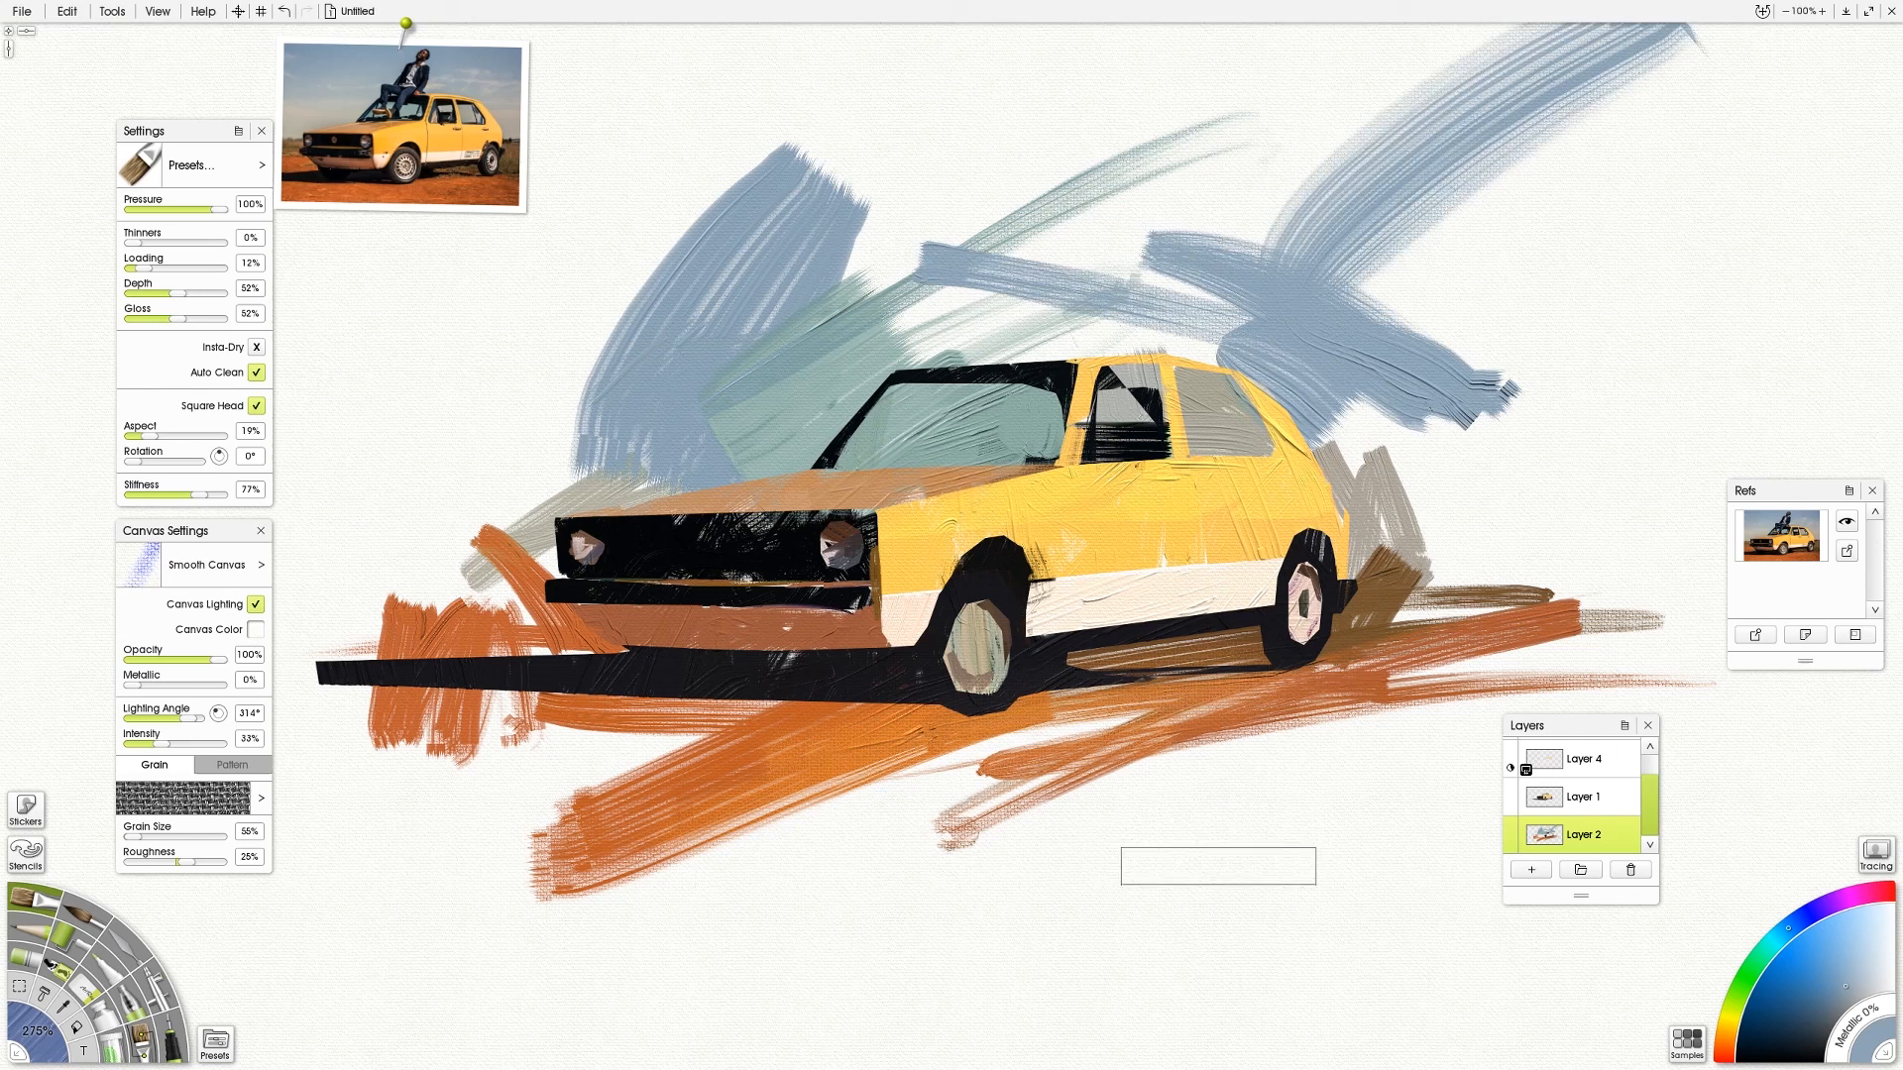
# Add a new layer above Layer 3 at the top of the layer stack
pyautogui.scroll(1, 1561, 799)
pyautogui.click(1583, 757)
pyautogui.click(1531, 870)
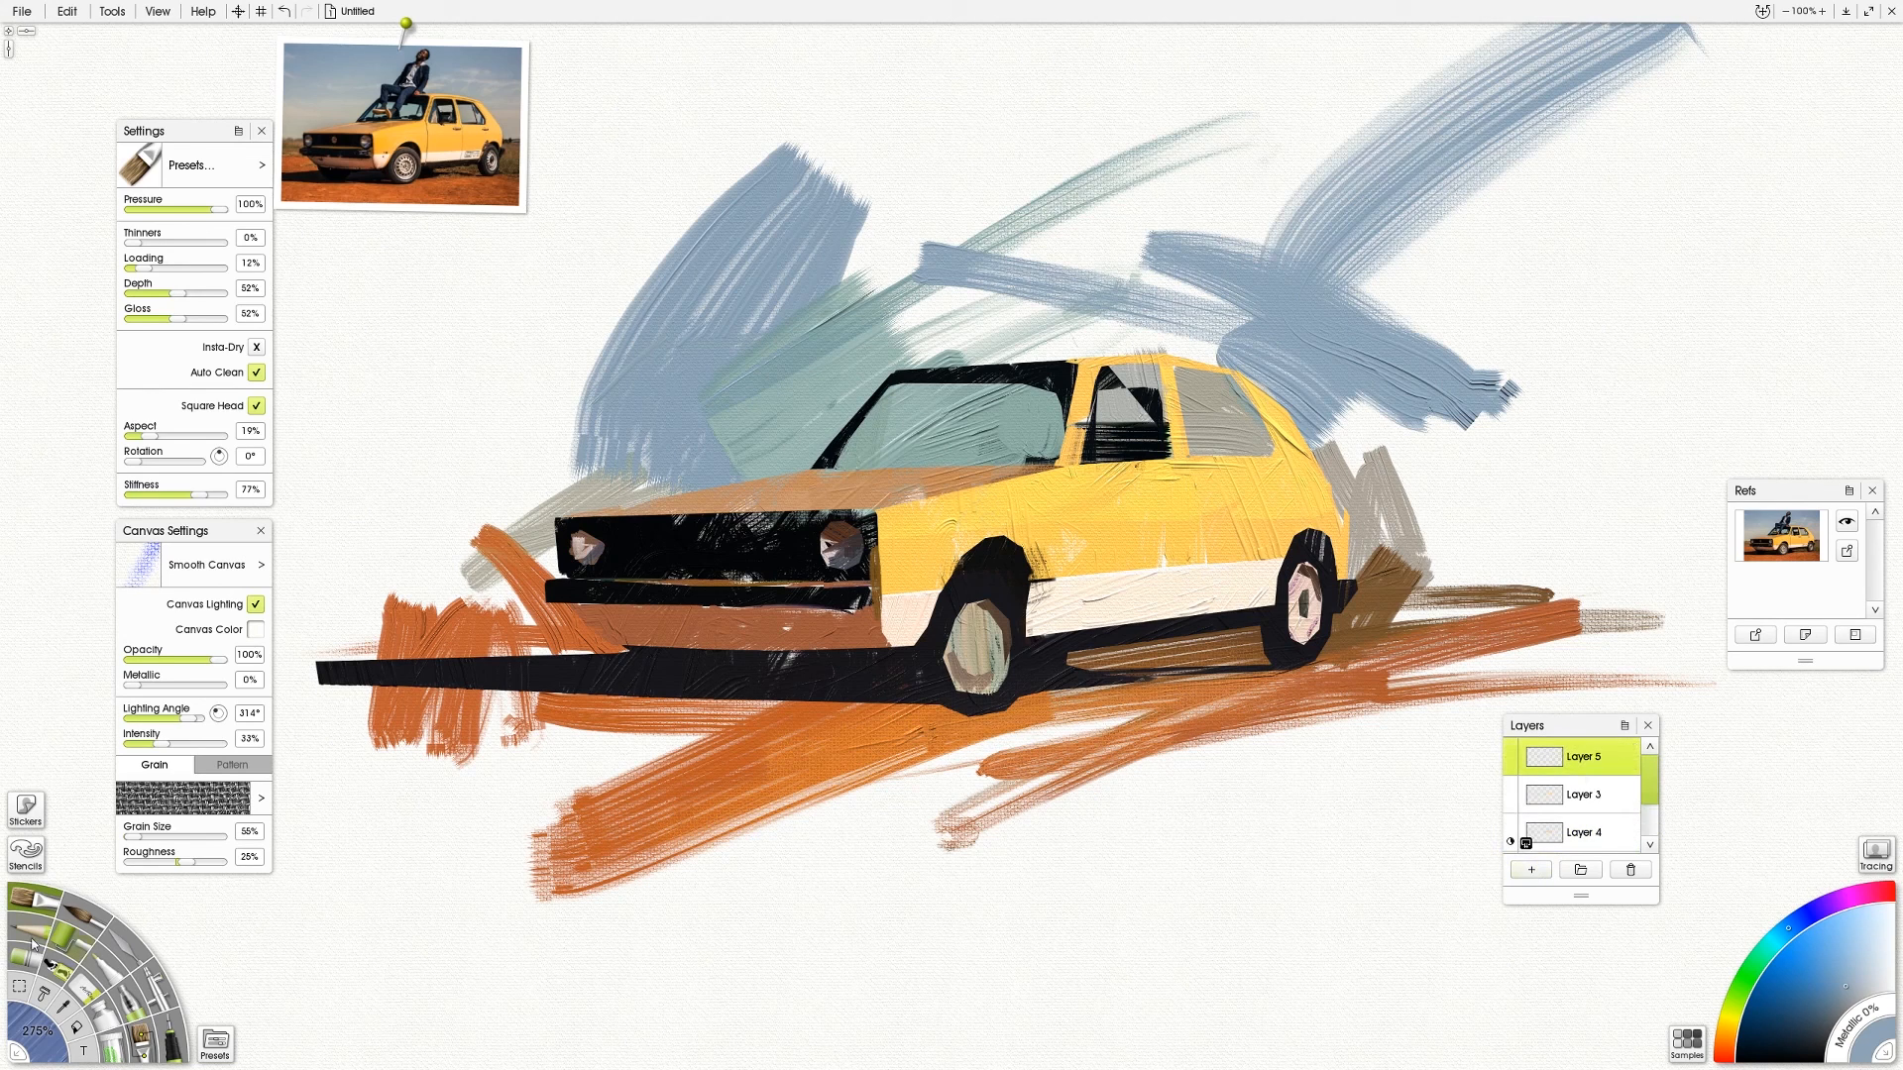
# Try dark pencil strokes around the front wheel, raising the pencil pressure to 100%
pyautogui.click(32, 931)
pyautogui.keyDown('alt'); pyautogui.click(320, 140); pyautogui.keyUp('alt')
pyautogui.moveTo(955, 612); pyautogui.dragTo(986, 610)
pyautogui.moveTo(1054, 632); pyautogui.dragTo(1041, 535)
pyautogui.hotkey('ctrl', 'z')
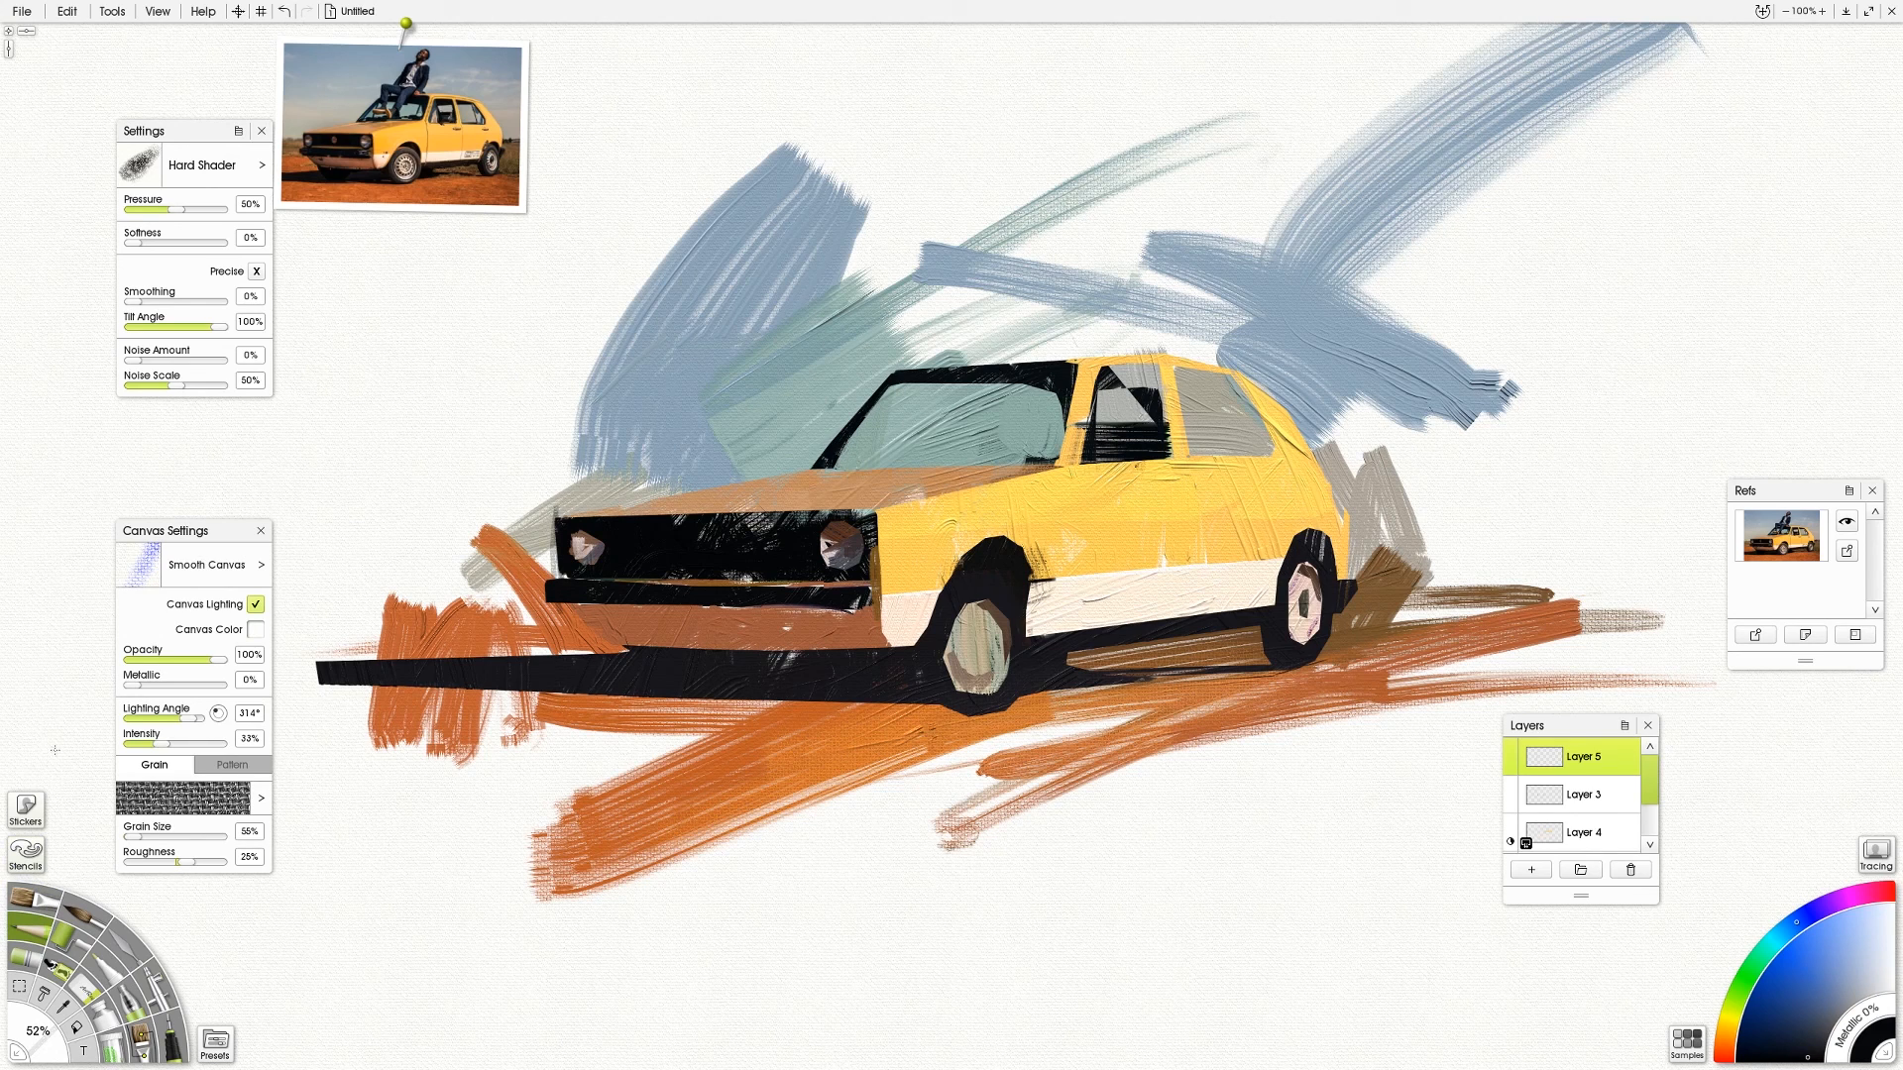
pyautogui.moveTo(174, 209); pyautogui.dragTo(250, 207)
pyautogui.hotkey('ctrl', 'z')
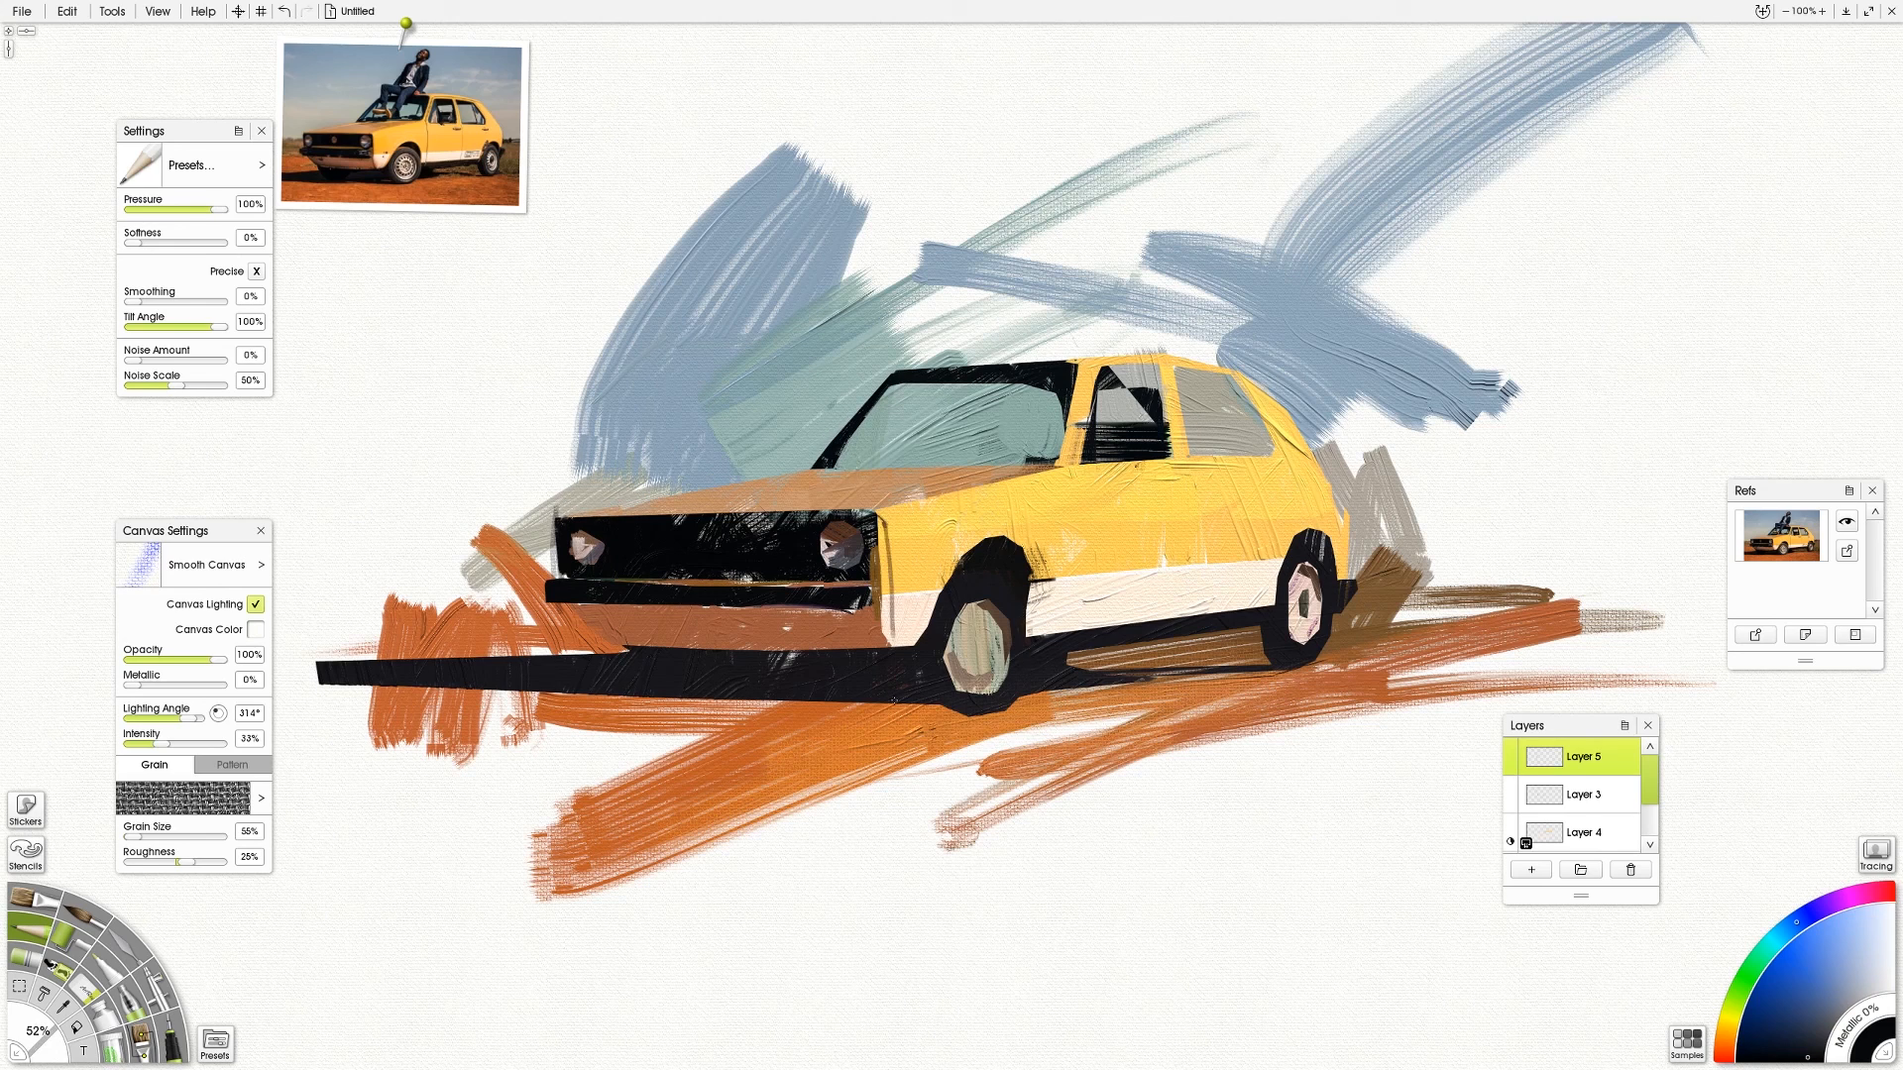
pyautogui.hotkey('ctrl', 'z')
# Add a sampled orange stroke along the front roof edge with the Square Canvas 2 brush at 26%
pyautogui.keyDown('alt'); pyautogui.click(904, 556); pyautogui.keyUp('alt')
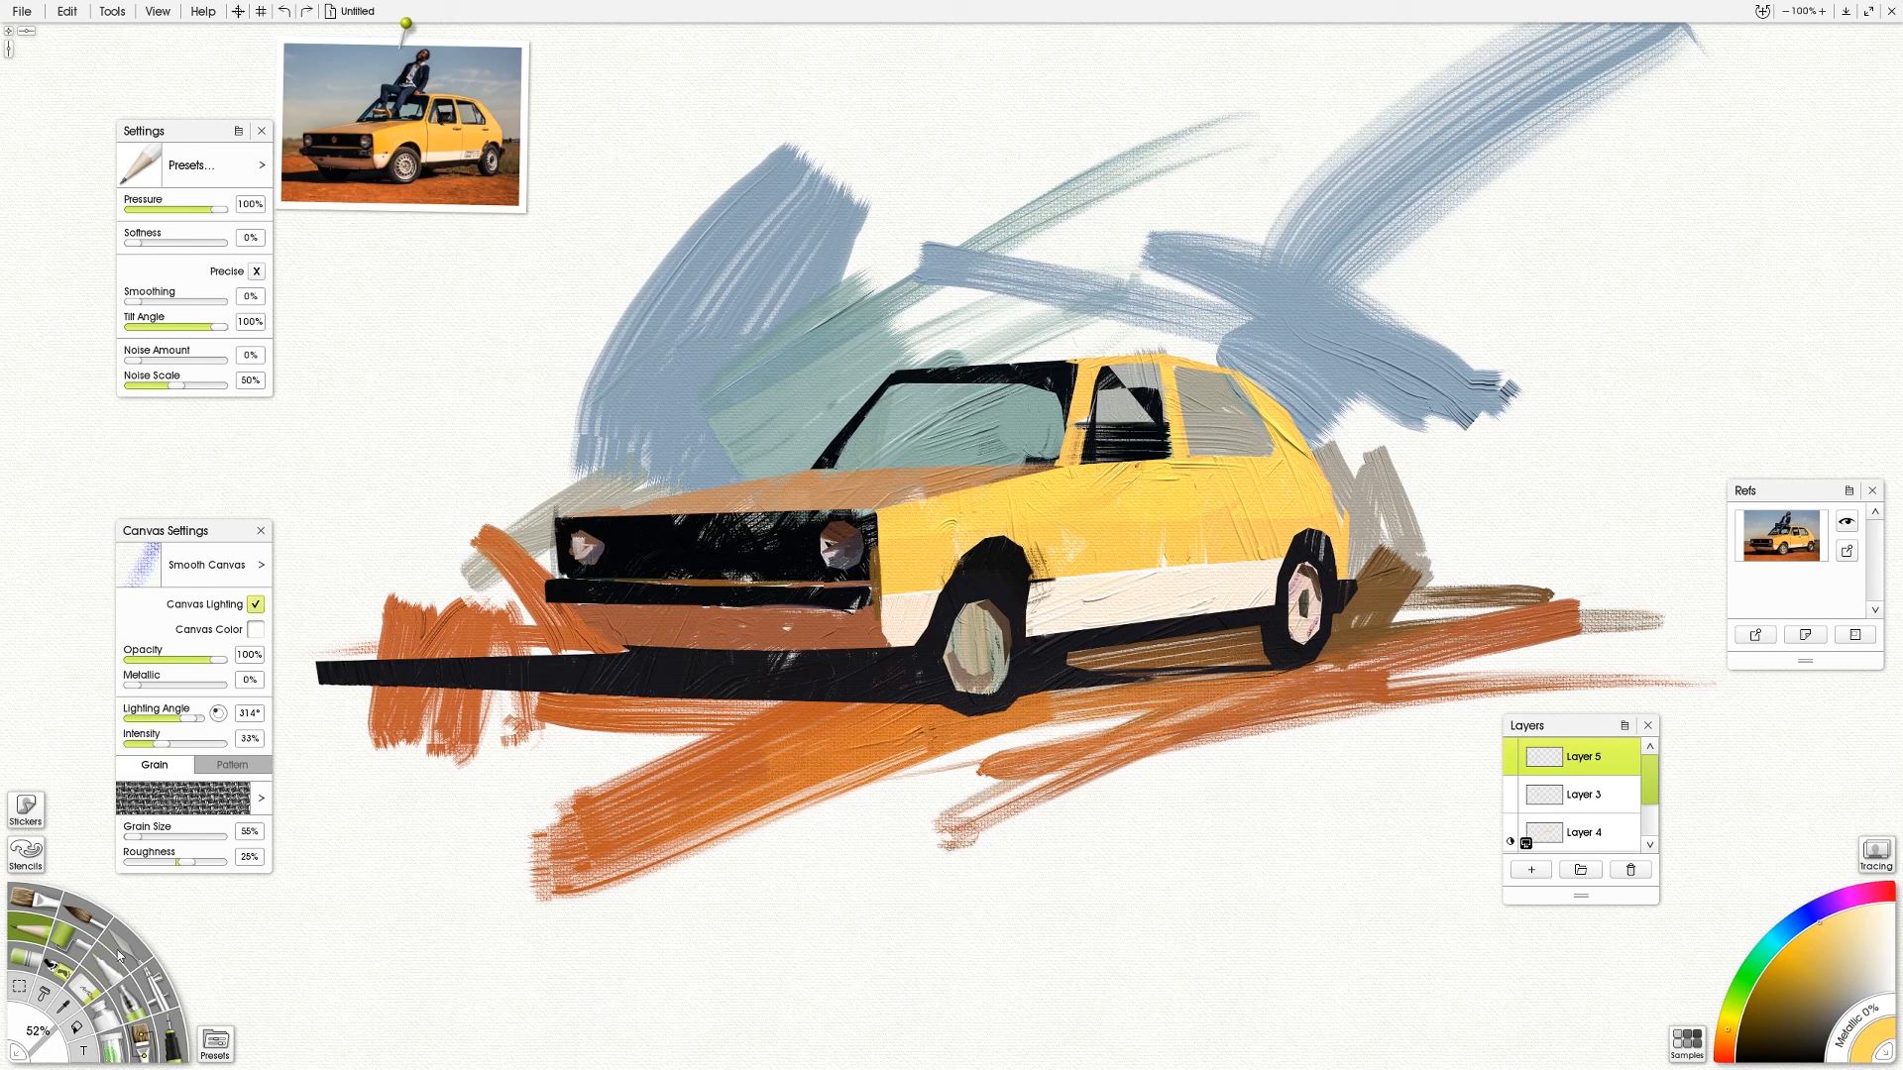
pyautogui.click(145, 1038)
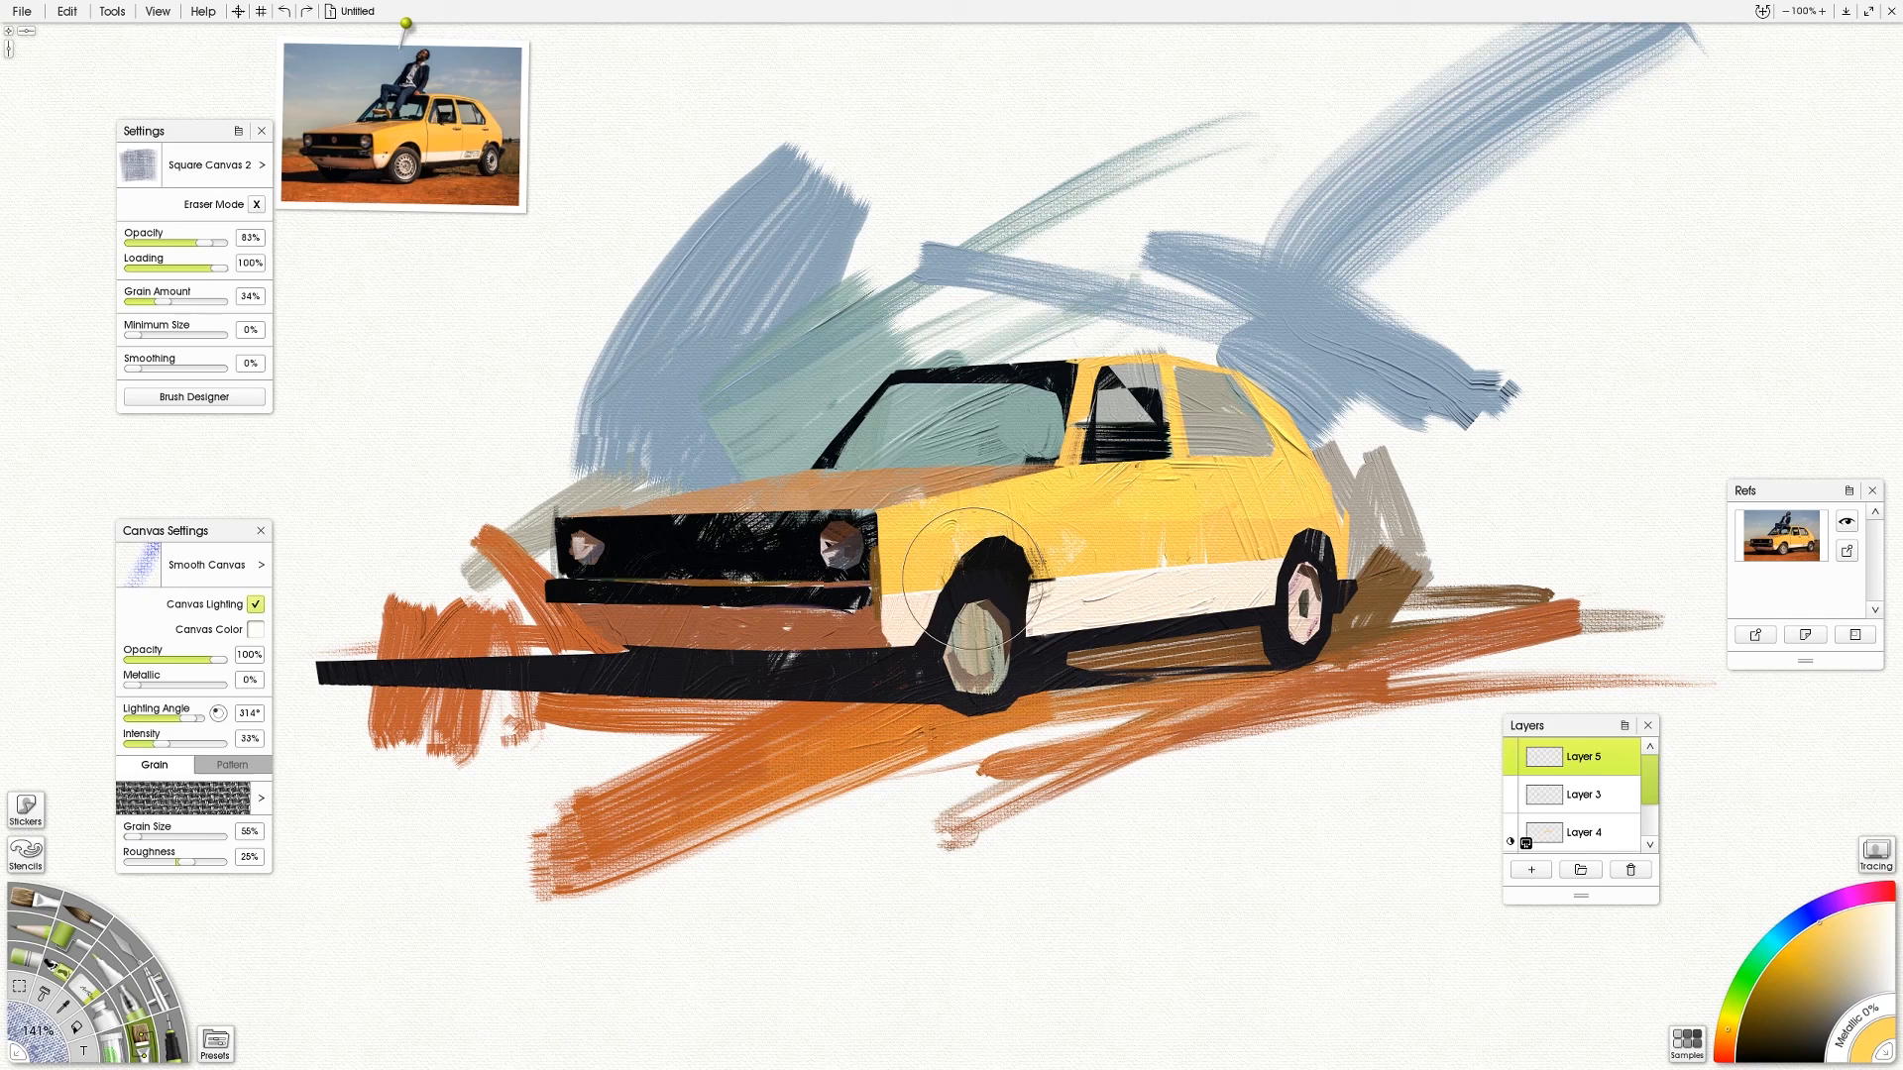
pyautogui.keyDown('shift'); pyautogui.moveTo(943, 564); pyautogui.dragTo(822, 582); pyautogui.keyUp('shift')
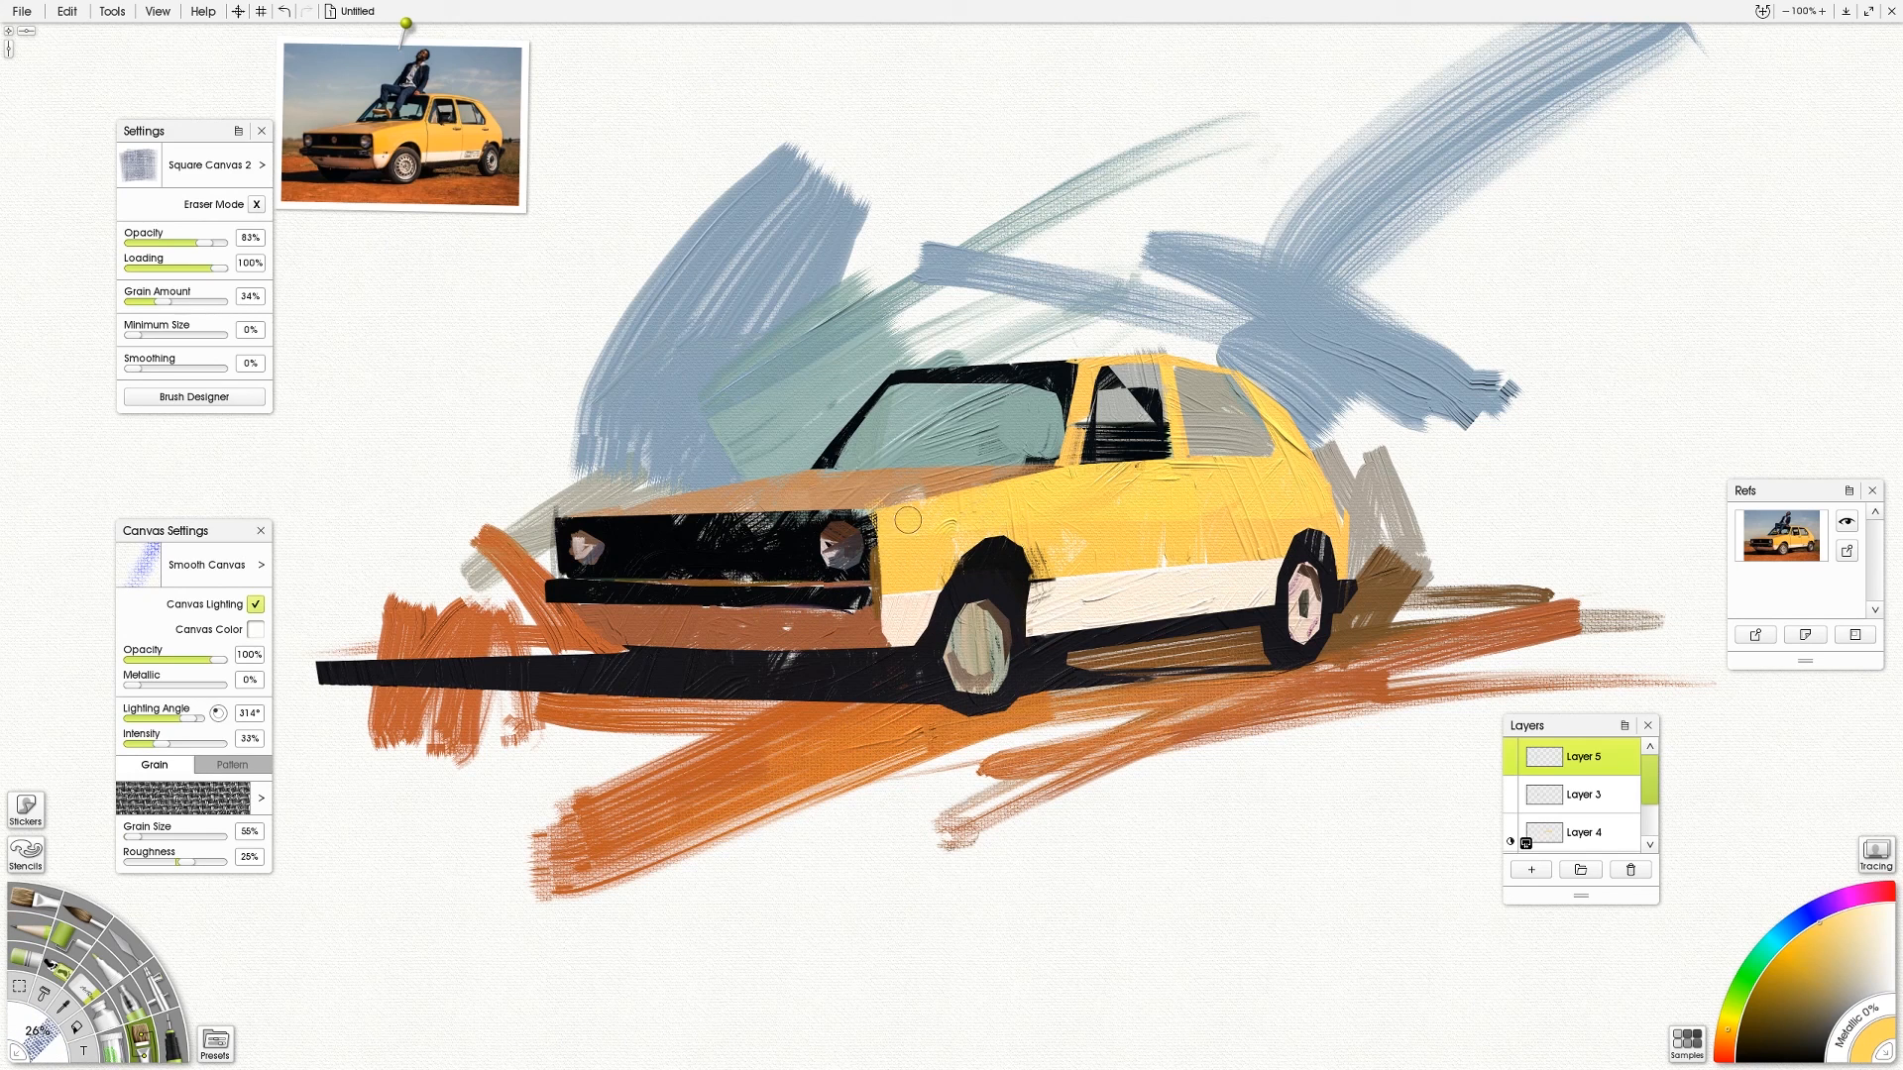
pyautogui.click(427, 135)
pyautogui.moveTo(1093, 359); pyautogui.dragTo(820, 376)
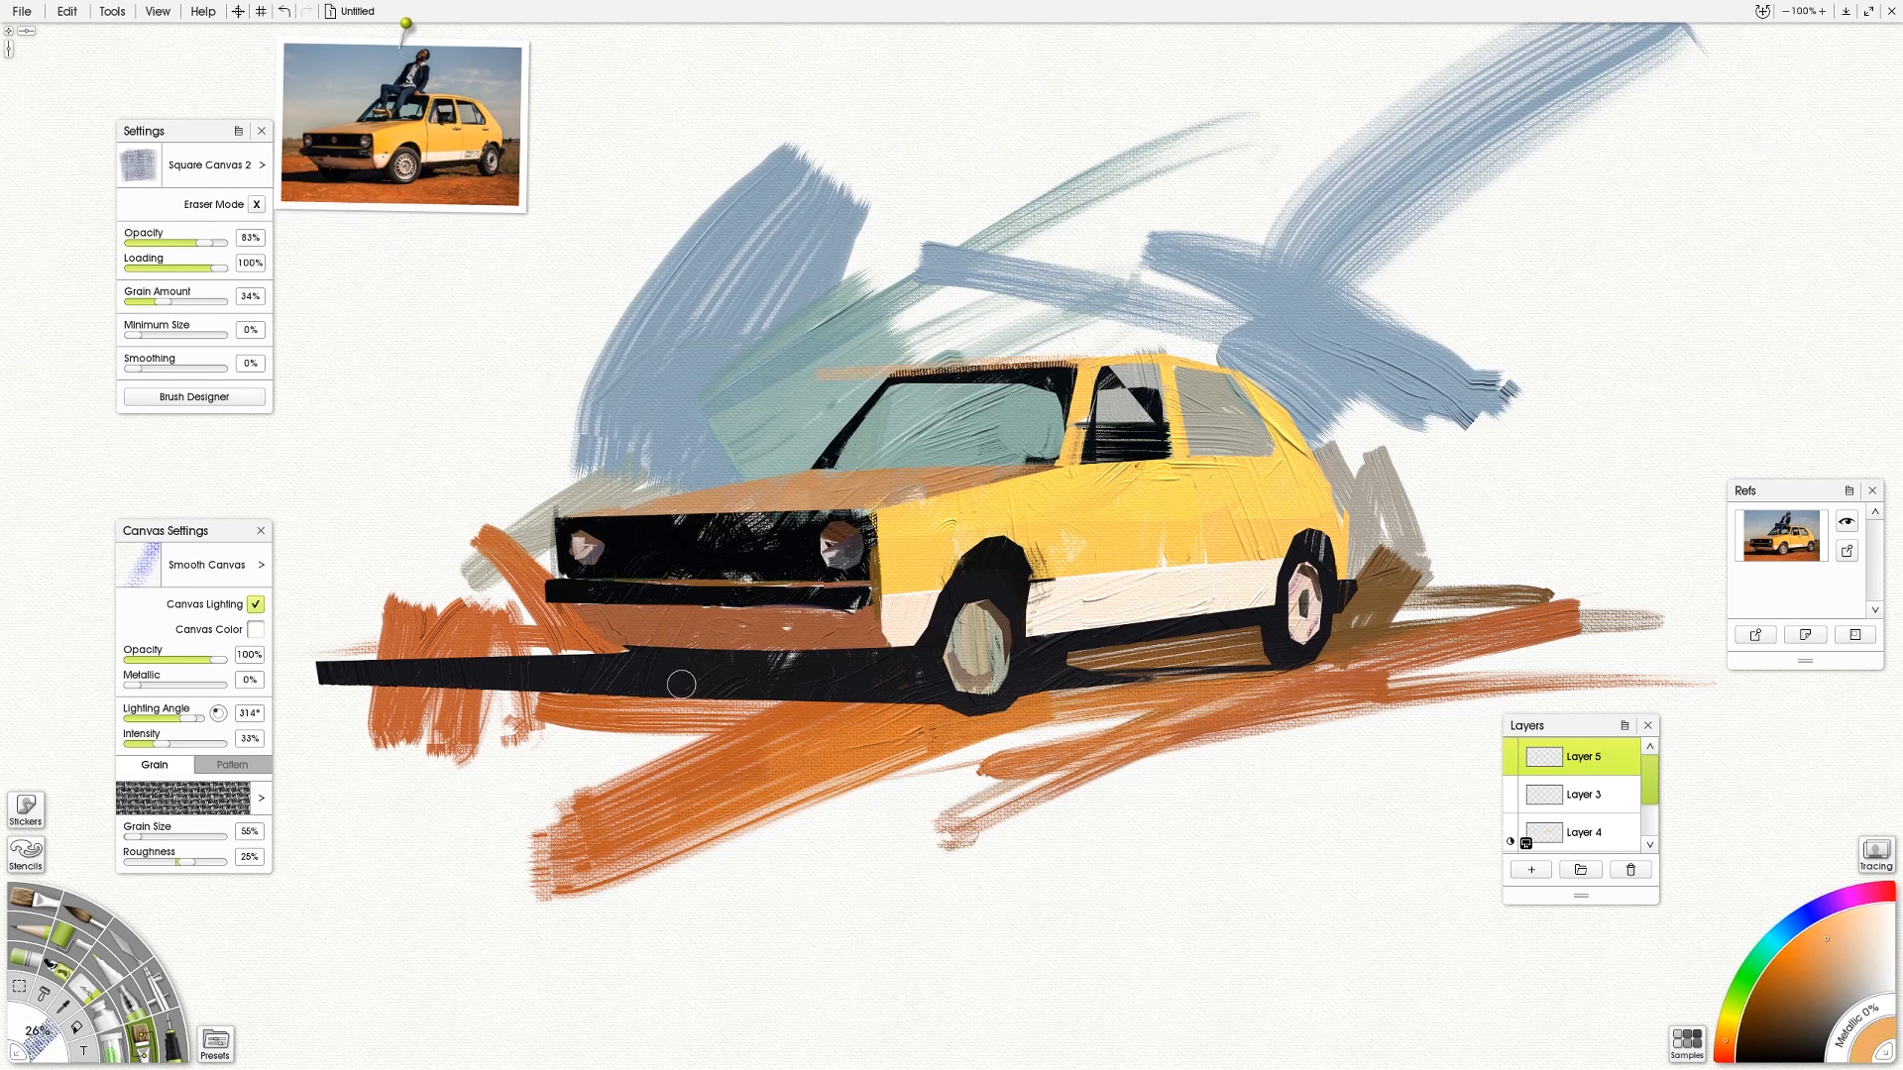
# Roughen the lower edge of the front tire and the car's shadow with sampled near-black textured strokes
pyautogui.keyDown('alt'); pyautogui.click(401, 179); pyautogui.keyUp('alt')
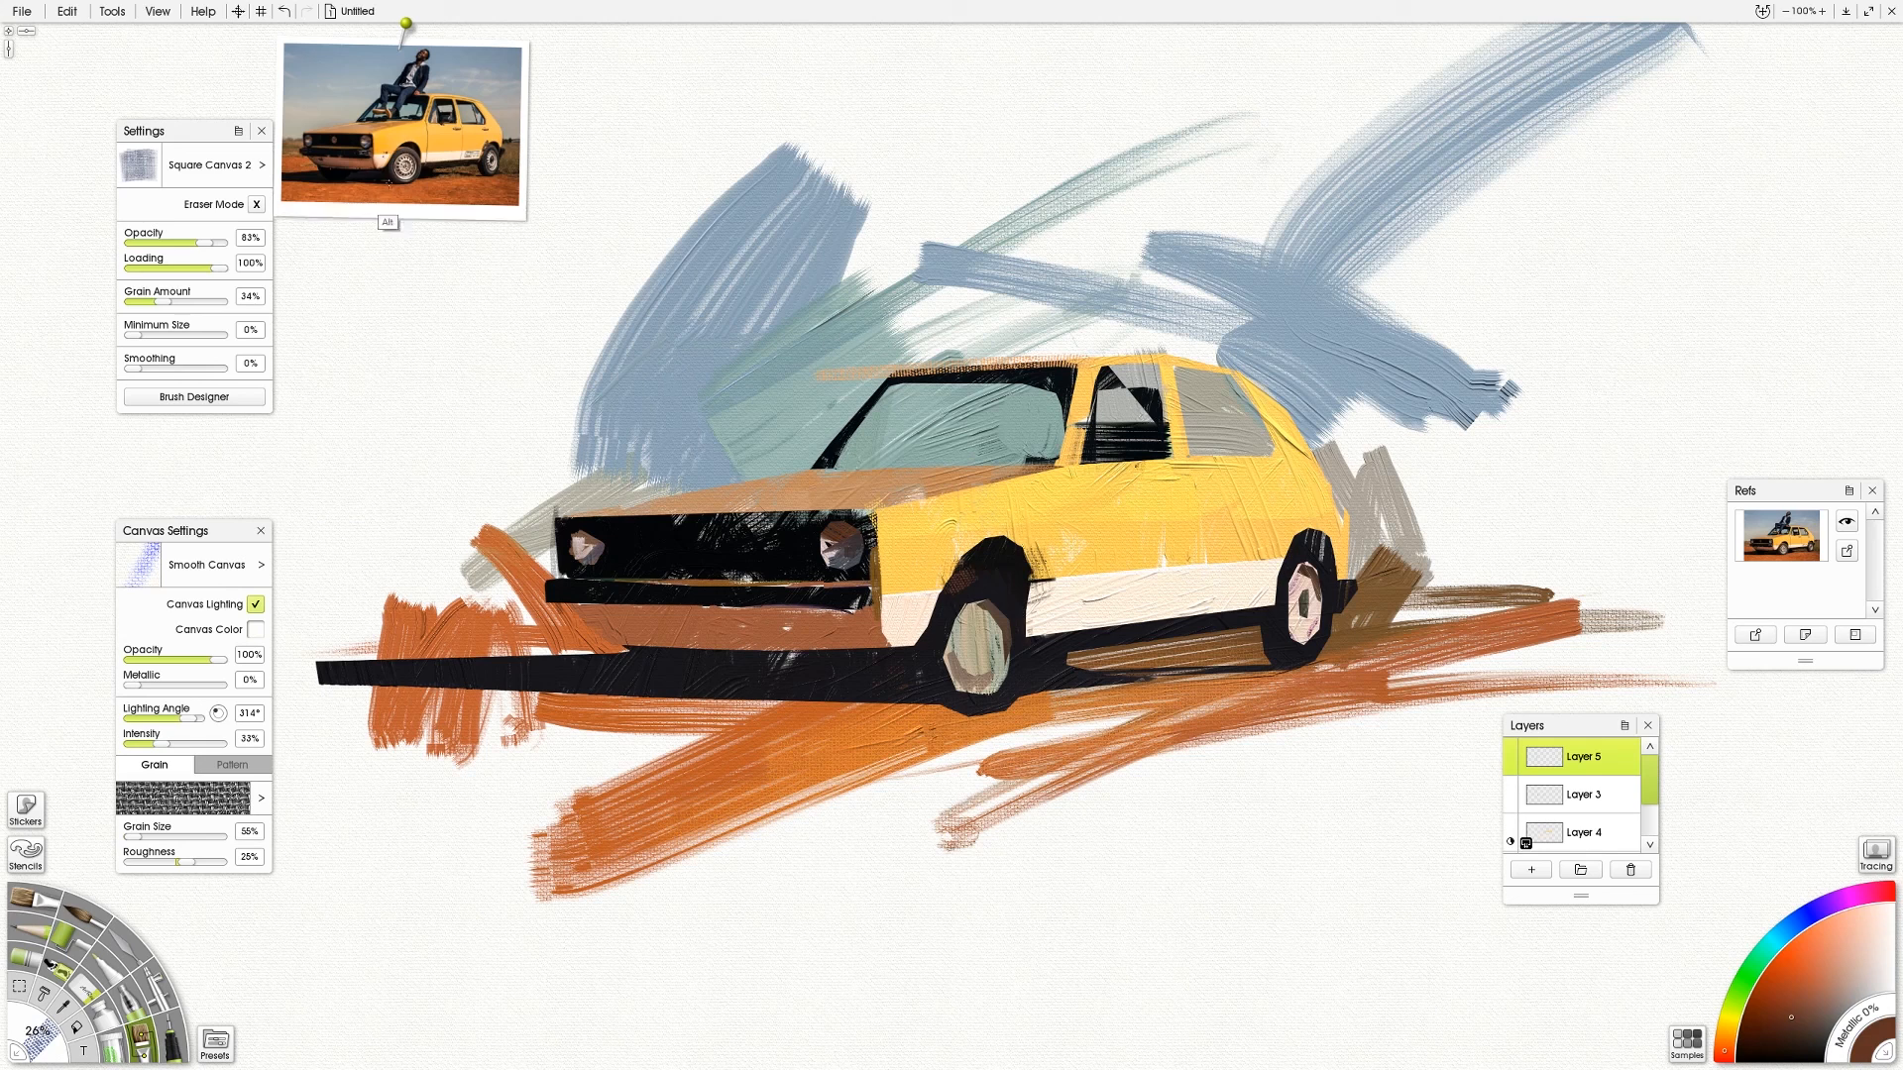
pyautogui.keyDown('alt'); pyautogui.click(931, 690); pyautogui.keyUp('alt')
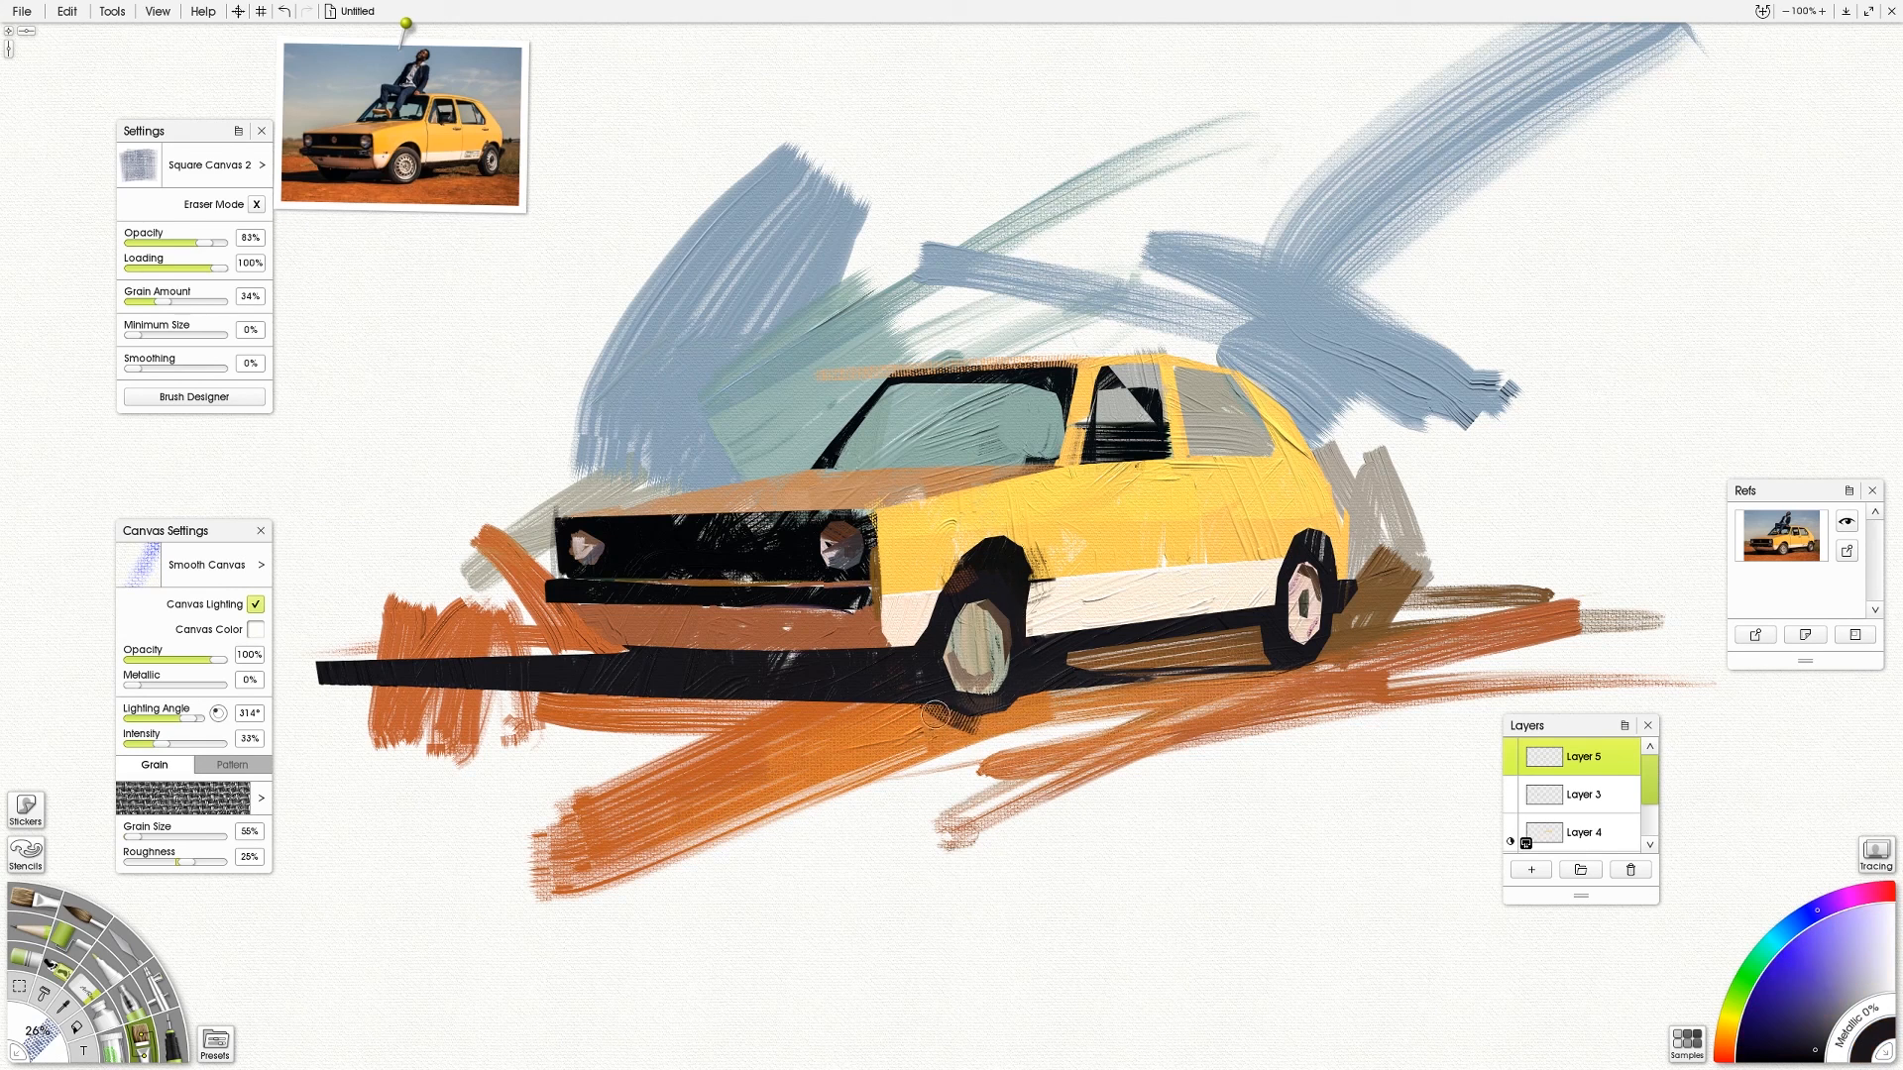
pyautogui.moveTo(984, 712)
pyautogui.mouseDown()
pyautogui.moveTo(922, 689)
pyautogui.moveTo(937, 706)
pyautogui.moveTo(516, 697)
pyautogui.mouseUp()
pyautogui.moveTo(652, 670)
pyautogui.mouseDown()
pyautogui.moveTo(676, 699)
pyautogui.moveTo(712, 698)
pyautogui.mouseUp()
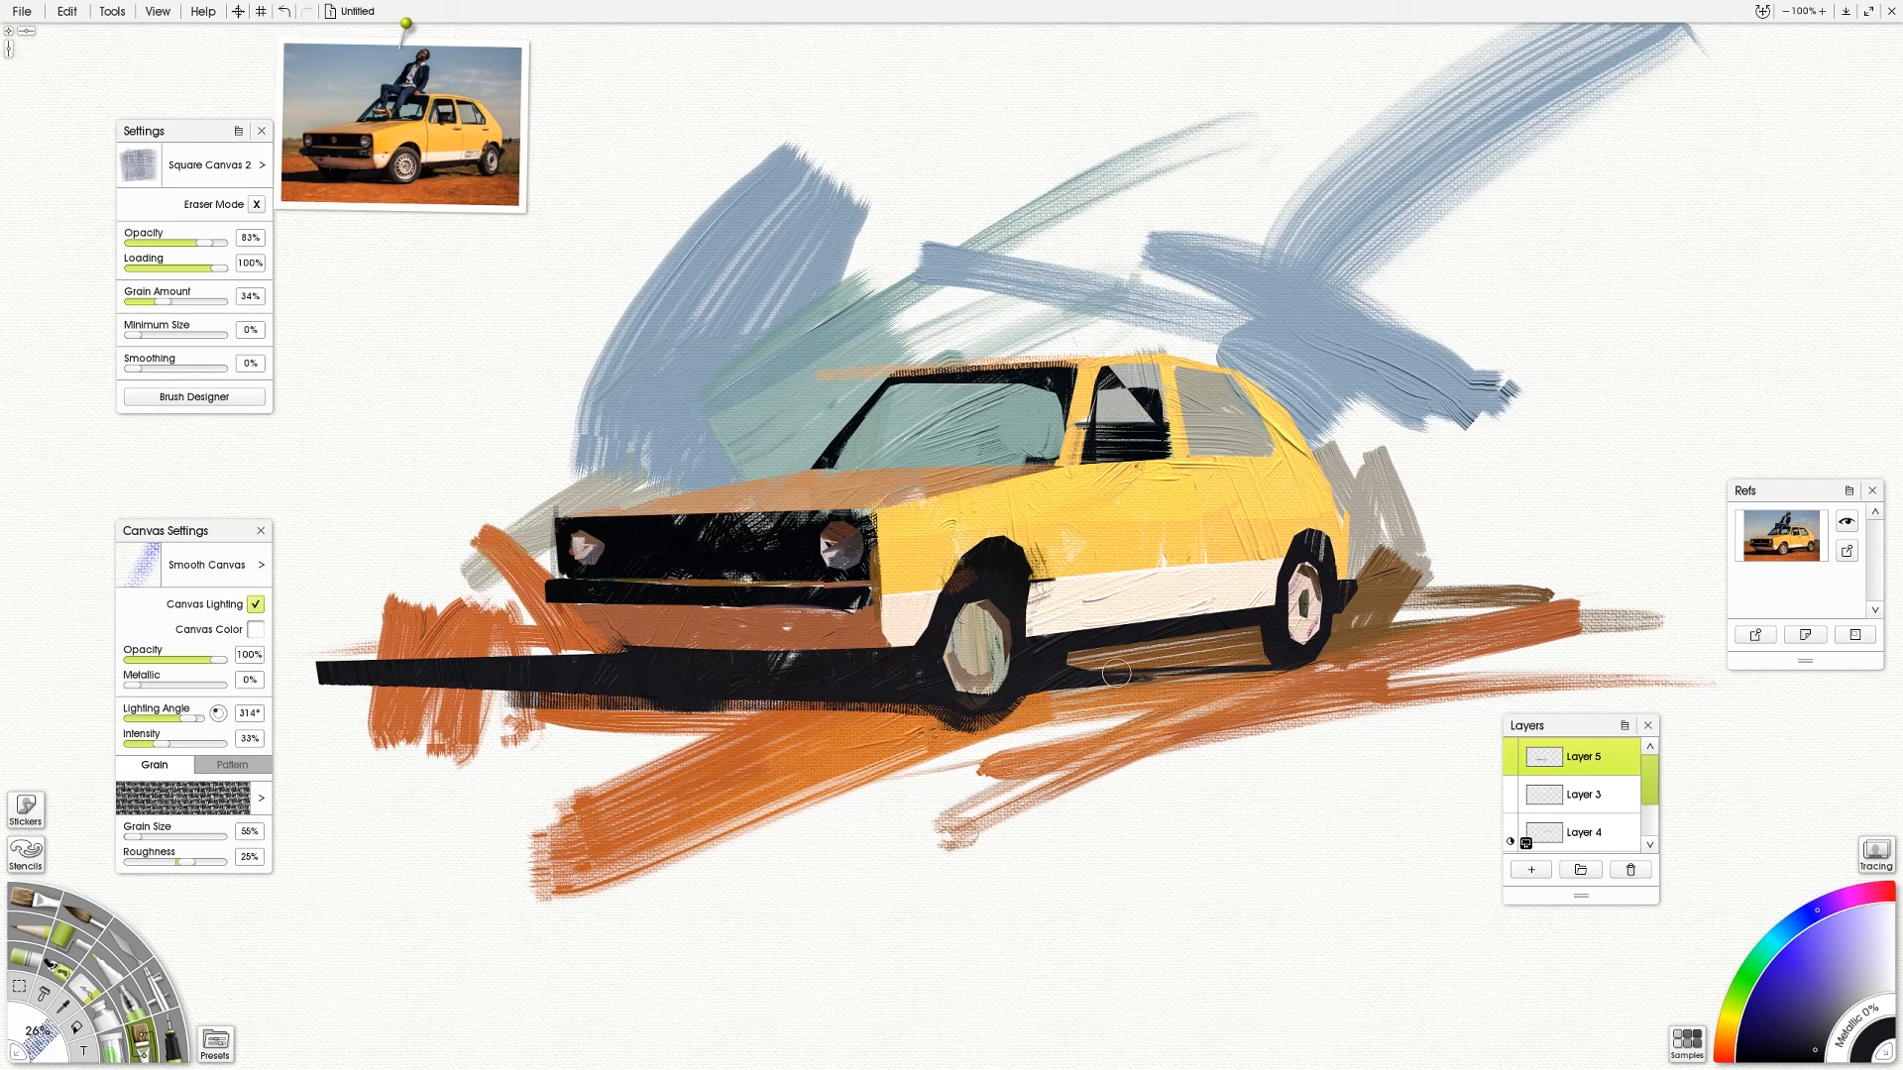
# Shade the car's white lower sill and its underside with gray-beige and dark strokes in colors sampled from the photo
pyautogui.click(479, 174)
pyautogui.moveTo(1264, 641)
pyautogui.mouseDown()
pyautogui.moveTo(1134, 632)
pyautogui.moveTo(1296, 578)
pyautogui.moveTo(1052, 626)
pyautogui.mouseUp()
pyautogui.click(477, 197)
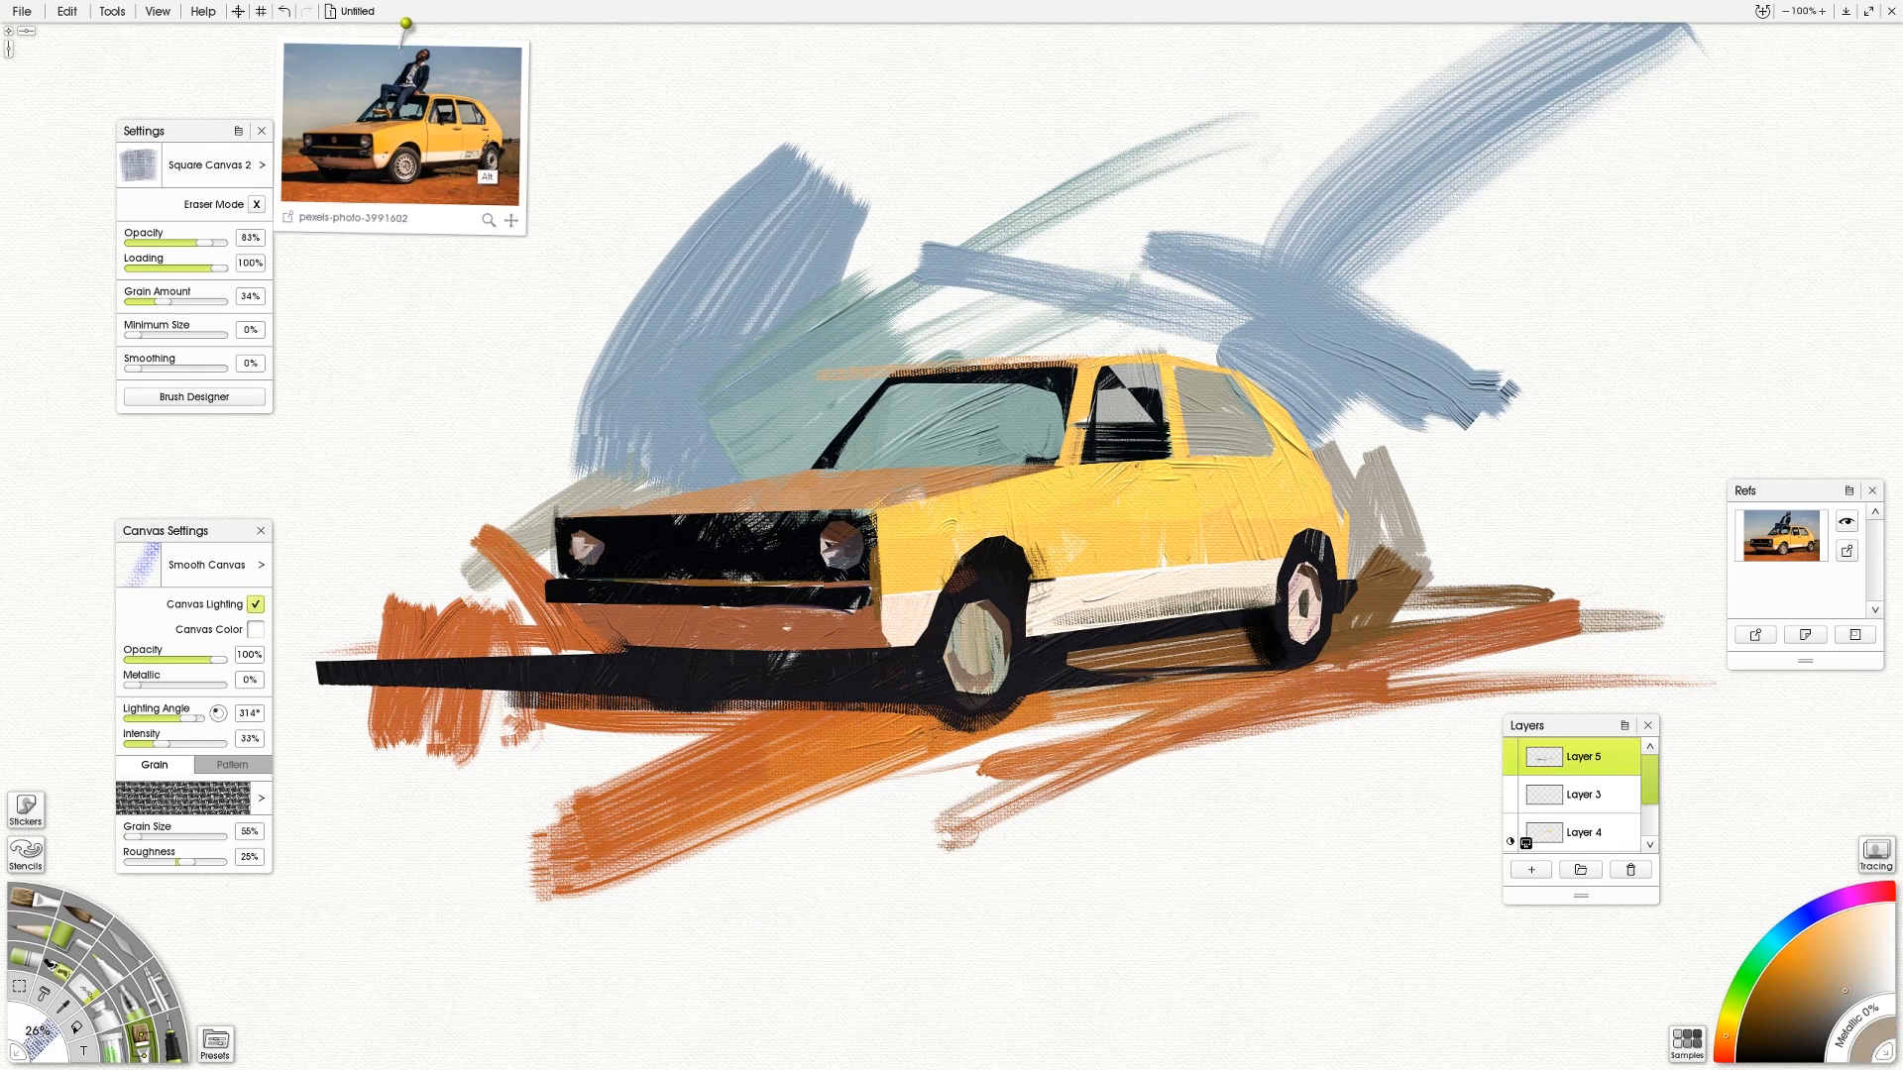
pyautogui.click(493, 176)
pyautogui.keyDown('alt'); pyautogui.click(1258, 565); pyautogui.keyUp('alt')
pyautogui.keyDown('alt'); pyautogui.click(1272, 572); pyautogui.keyUp('alt')
# Dab a sampled brown badge onto the center of the front grille
pyautogui.click(342, 187)
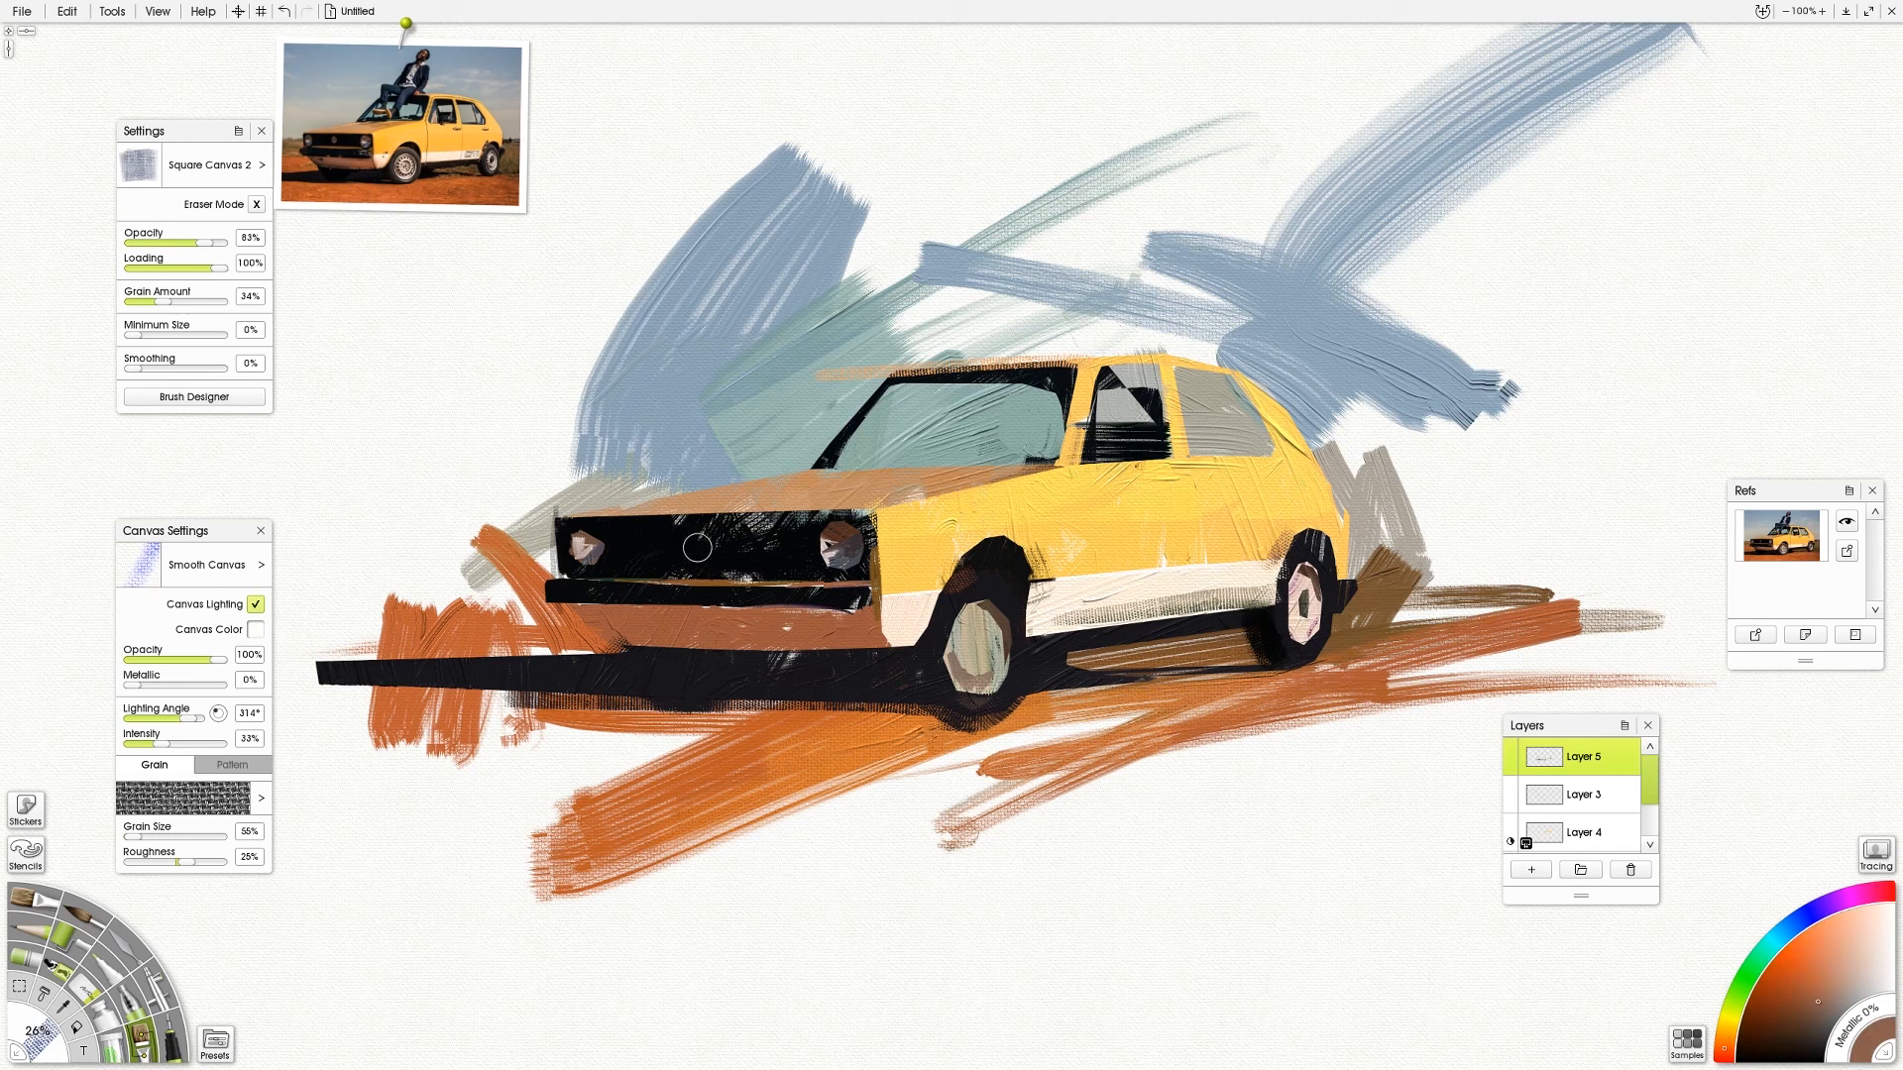
pyautogui.keyDown('alt'); pyautogui.click(699, 561); pyautogui.keyUp('alt')
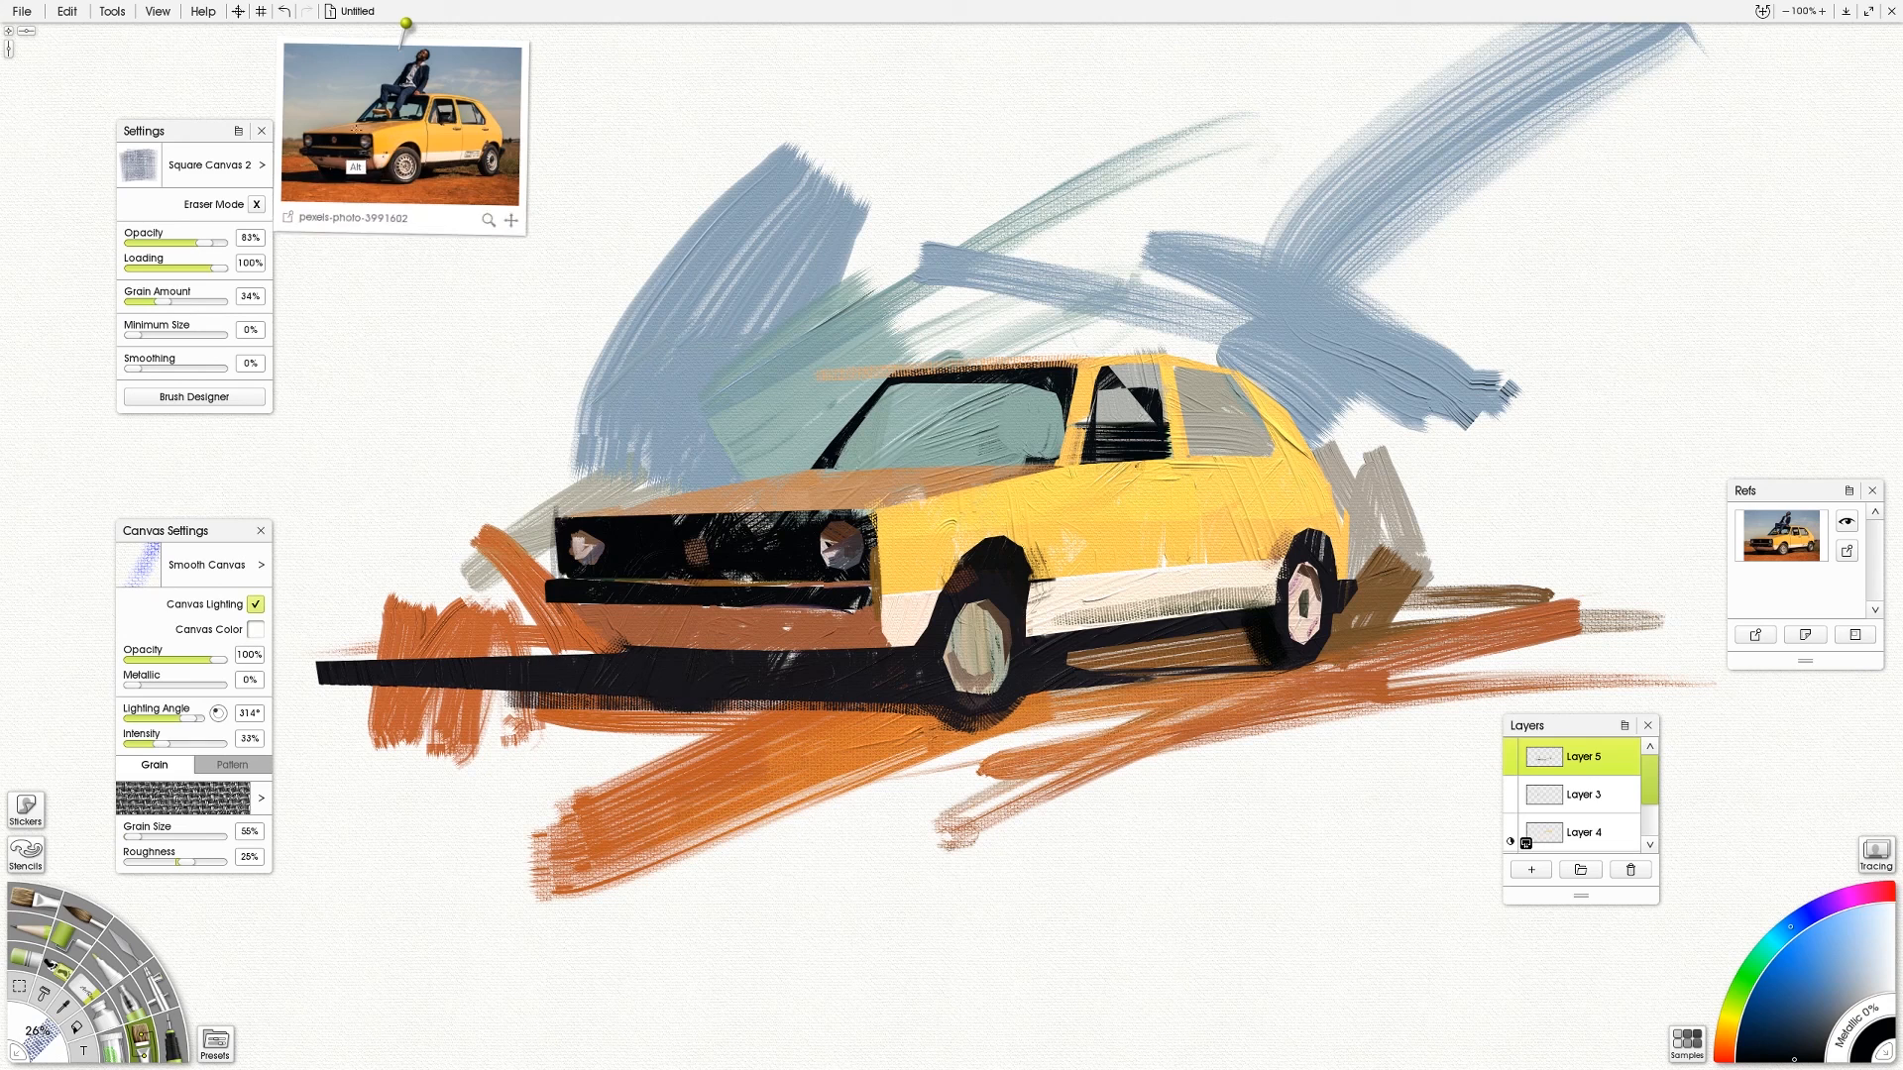
pyautogui.keyDown('alt'); pyautogui.click(359, 163); pyautogui.keyUp('alt')
# Roughen the edges of the windshield and side windows with sampled dark strokes at 17% brush size, and touch up the surrounding yellow bodywork
pyautogui.keyDown('alt'); pyautogui.click(372, 121); pyautogui.keyUp('alt')
pyautogui.moveTo(981, 513); pyautogui.dragTo(953, 513)
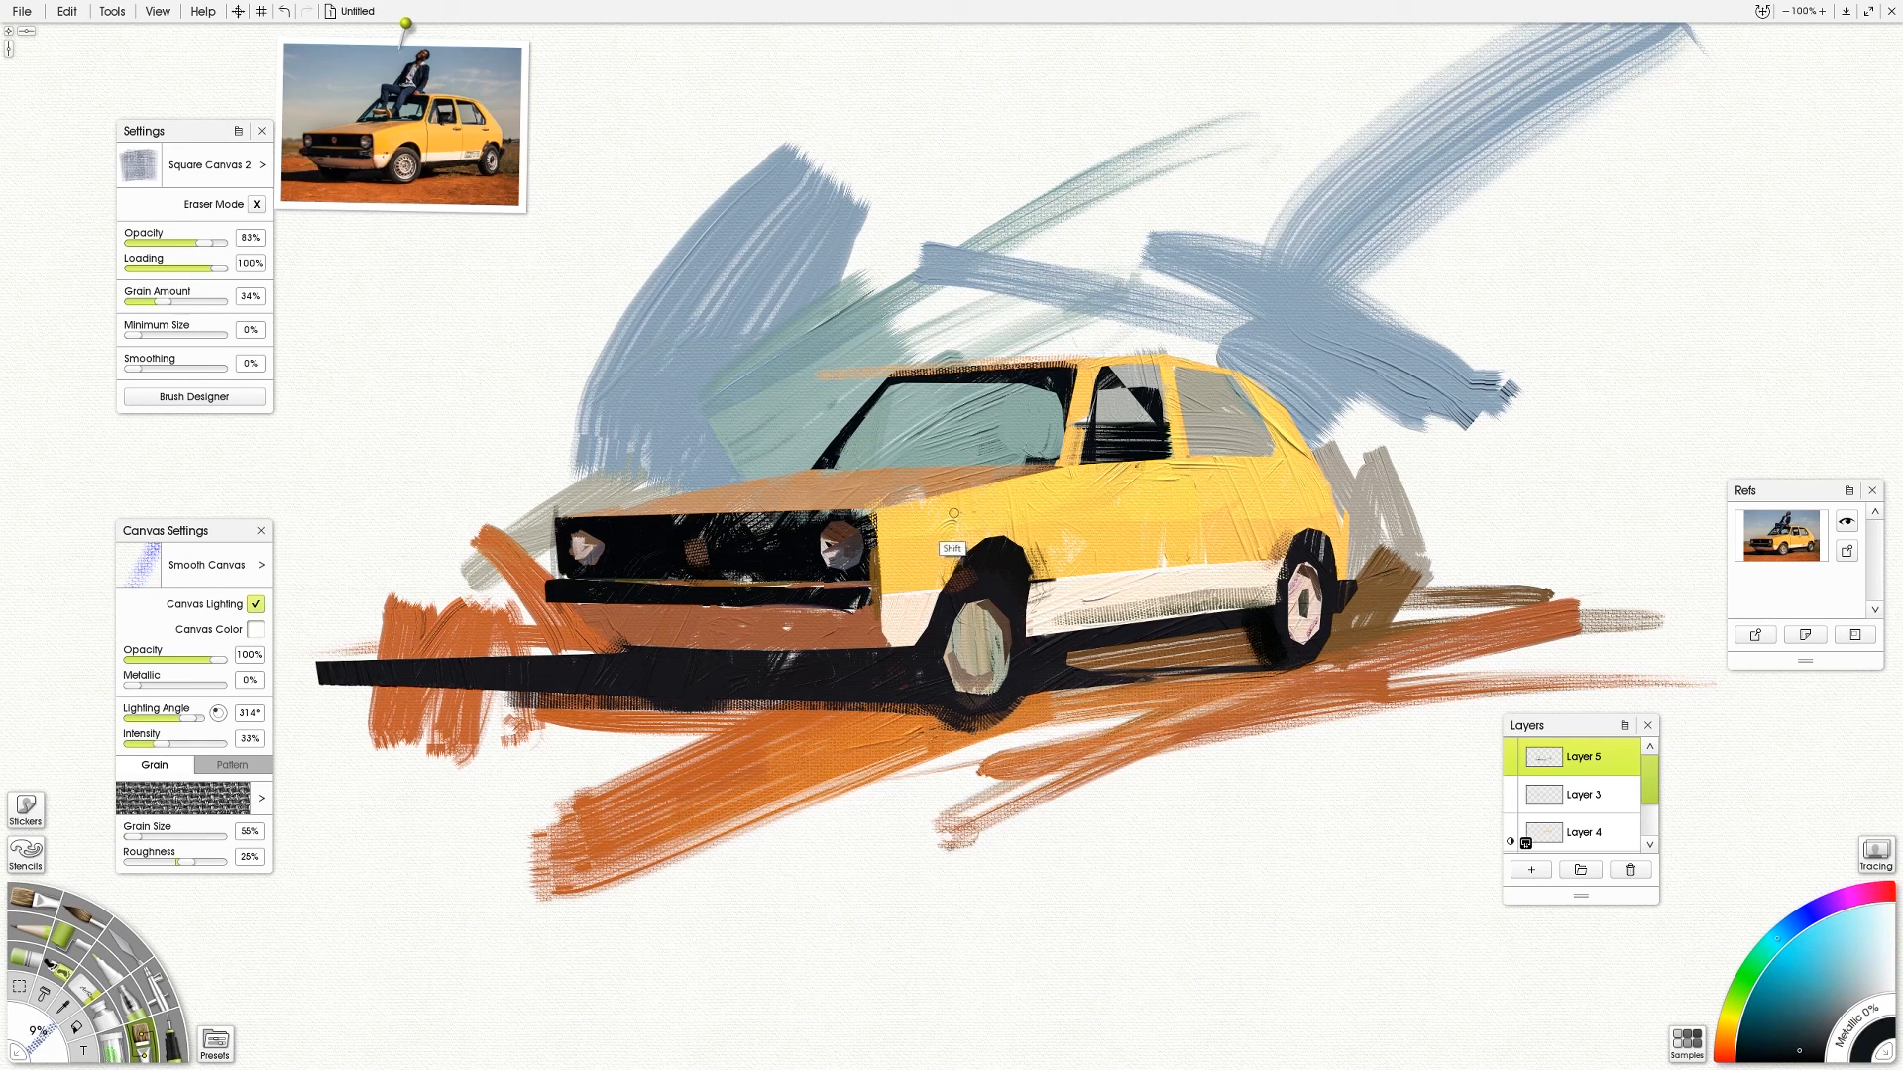
pyautogui.moveTo(844, 466); pyautogui.dragTo(841, 467)
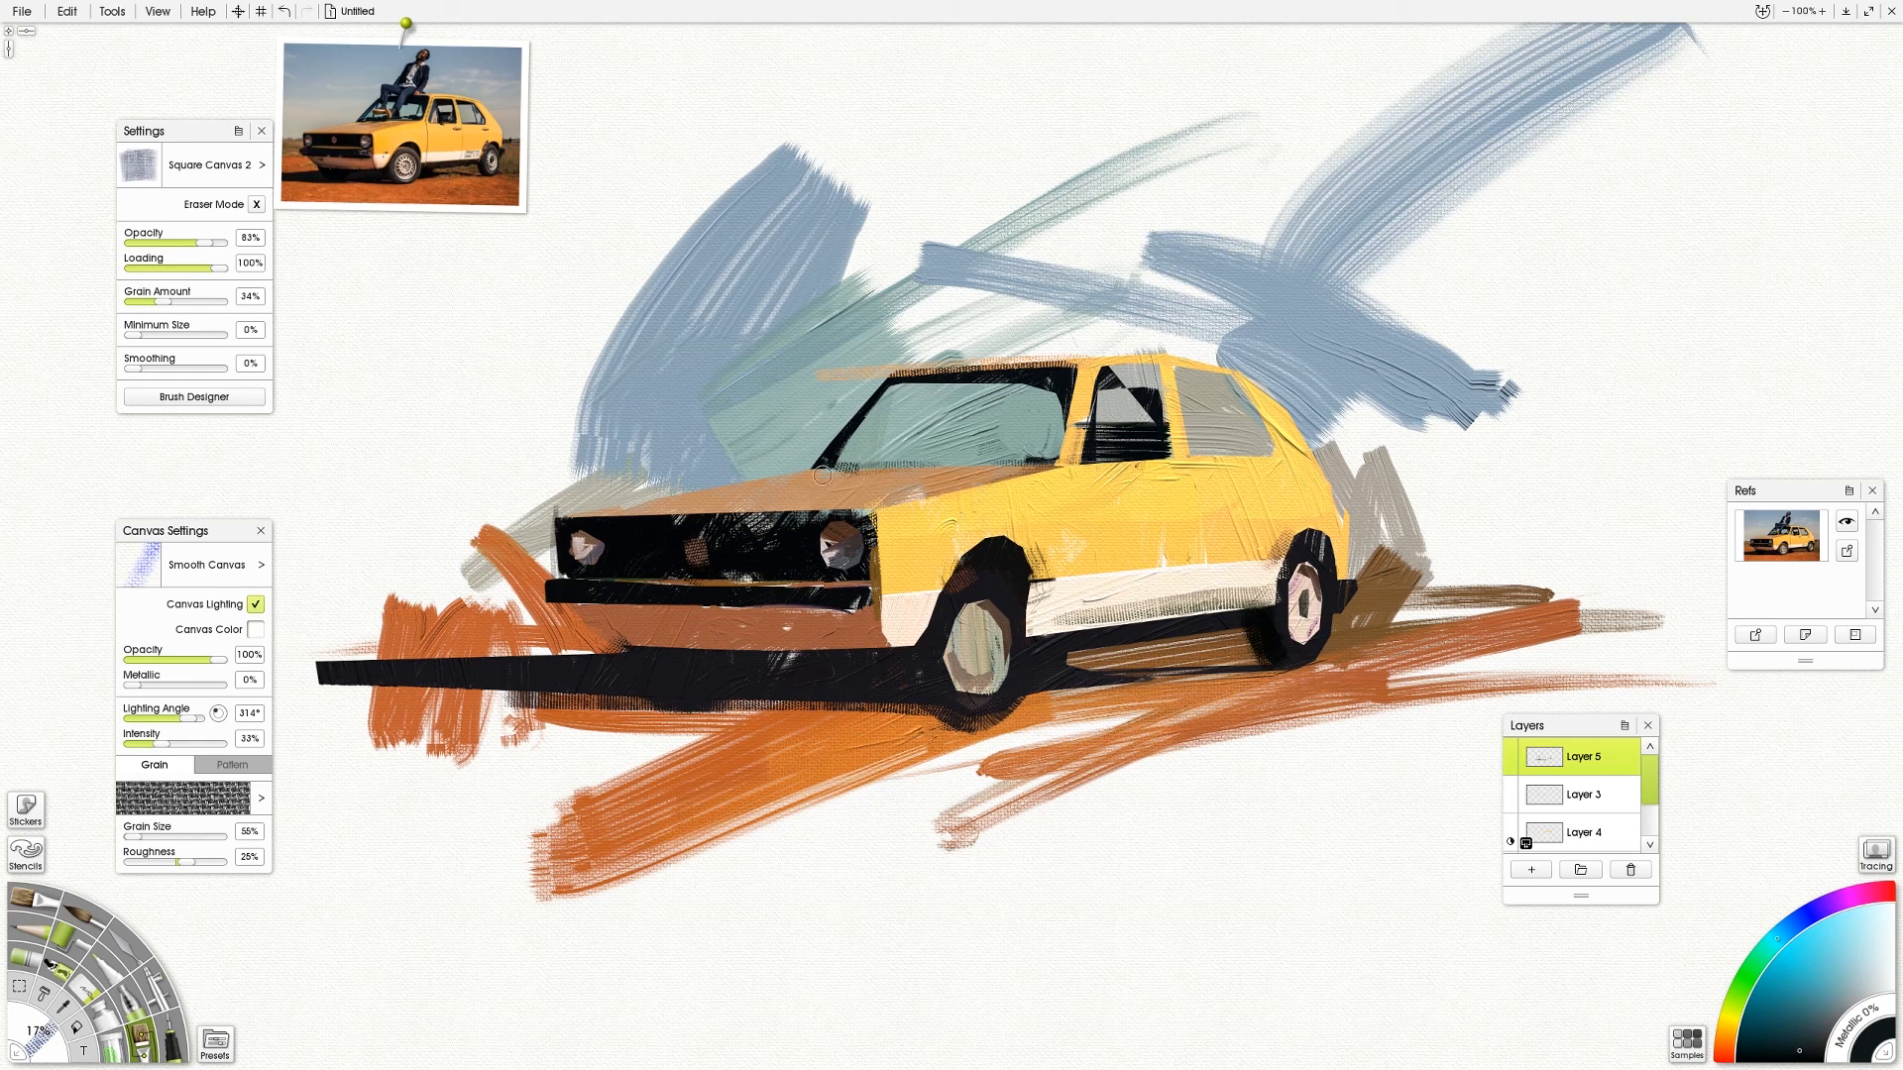
pyautogui.keyDown('alt'); pyautogui.click(461, 164); pyautogui.keyUp('alt')
pyautogui.moveTo(1099, 426)
pyautogui.mouseDown()
pyautogui.moveTo(1150, 436)
pyautogui.moveTo(1170, 378)
pyautogui.moveTo(1114, 374)
pyautogui.moveTo(1234, 381)
pyautogui.mouseUp()
pyautogui.keyDown('alt'); pyautogui.click(455, 162); pyautogui.keyUp('alt')
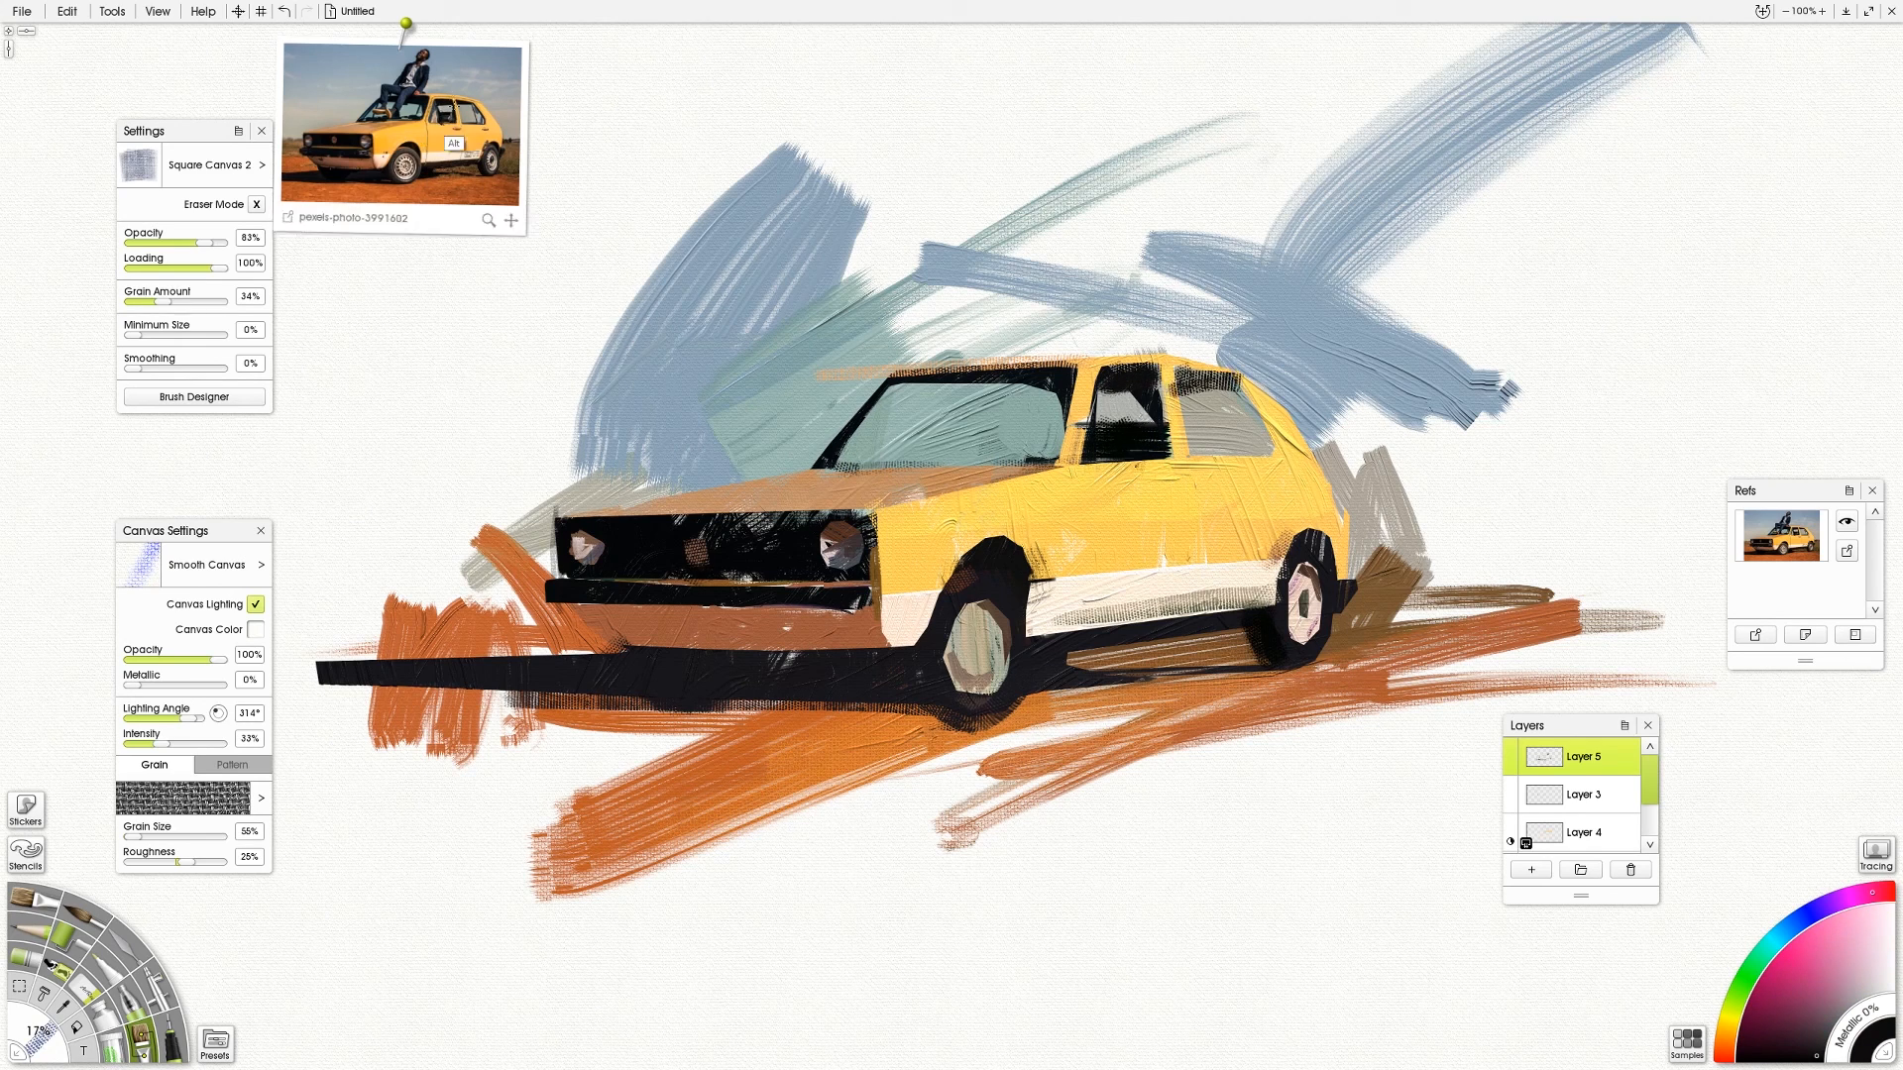
pyautogui.keyDown('alt'); pyautogui.click(475, 151); pyautogui.keyUp('alt')
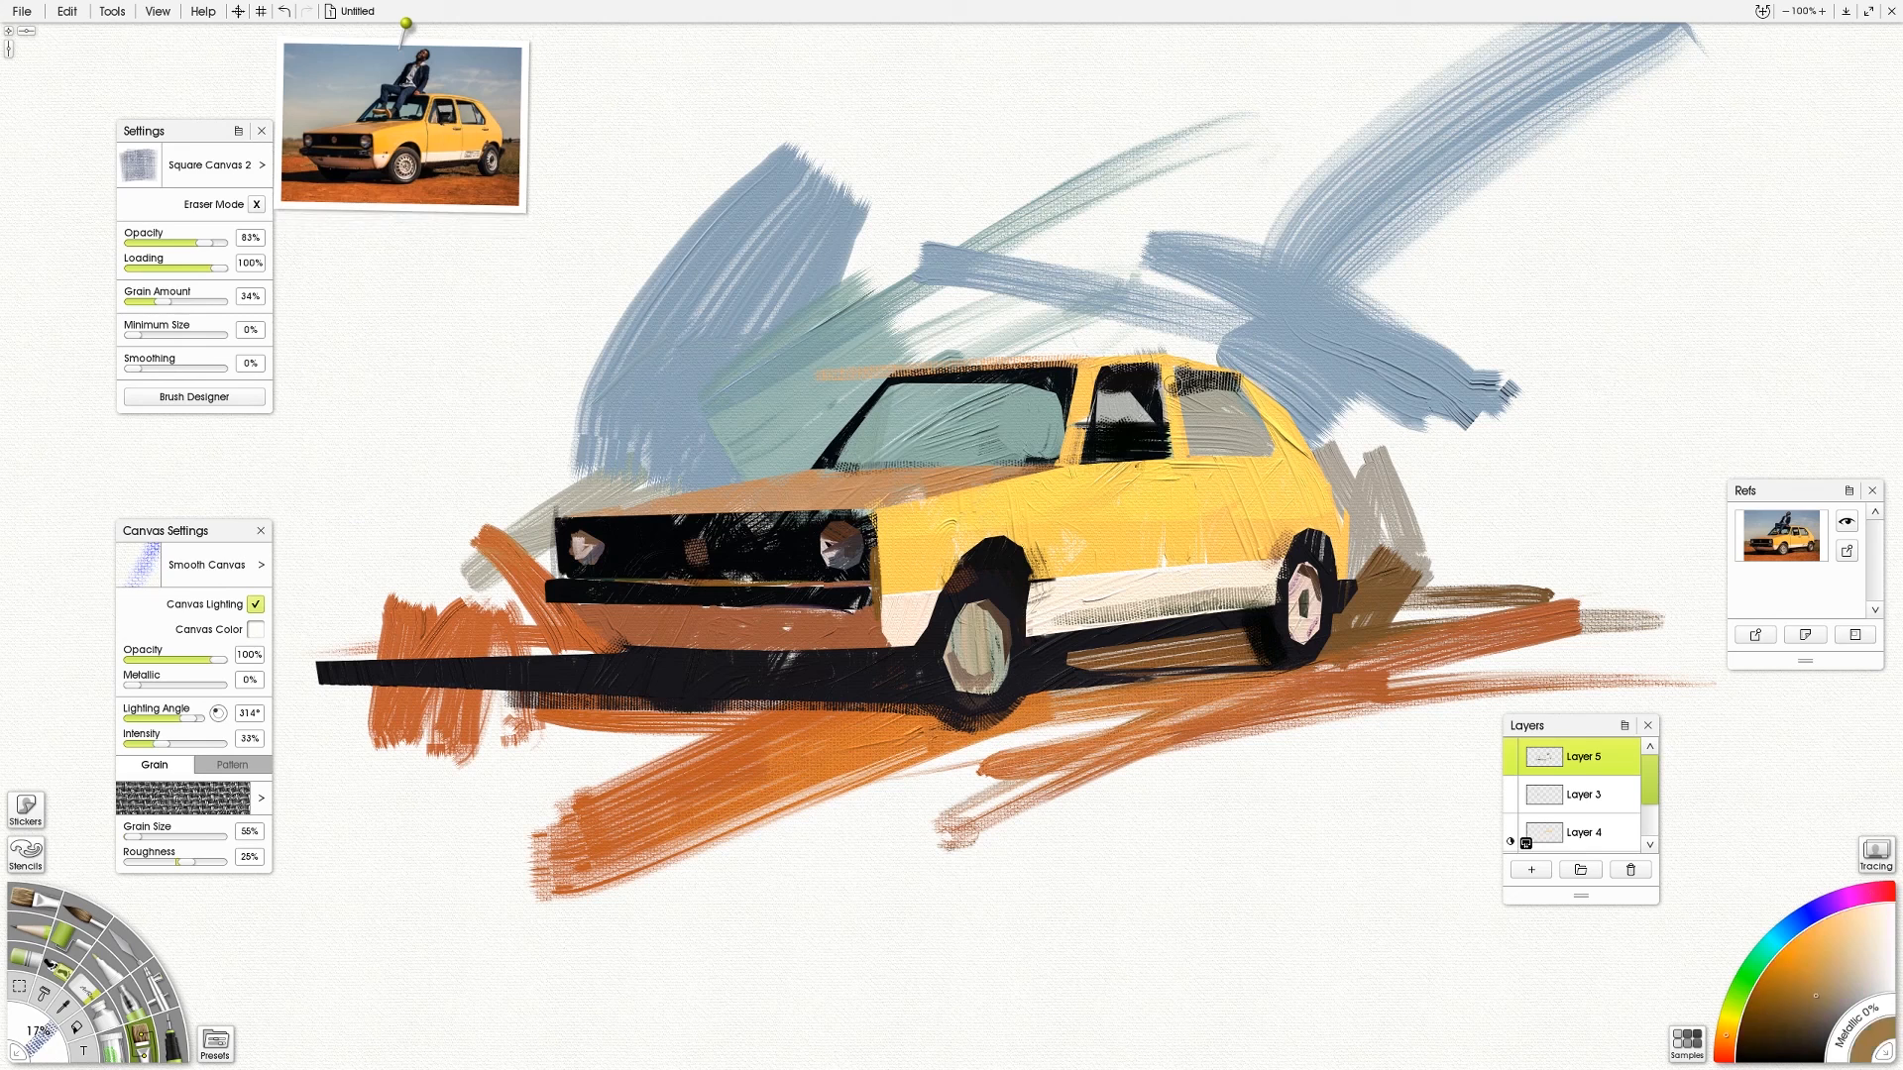
pyautogui.keyDown('alt'); pyautogui.click(1177, 484); pyautogui.keyUp('alt')
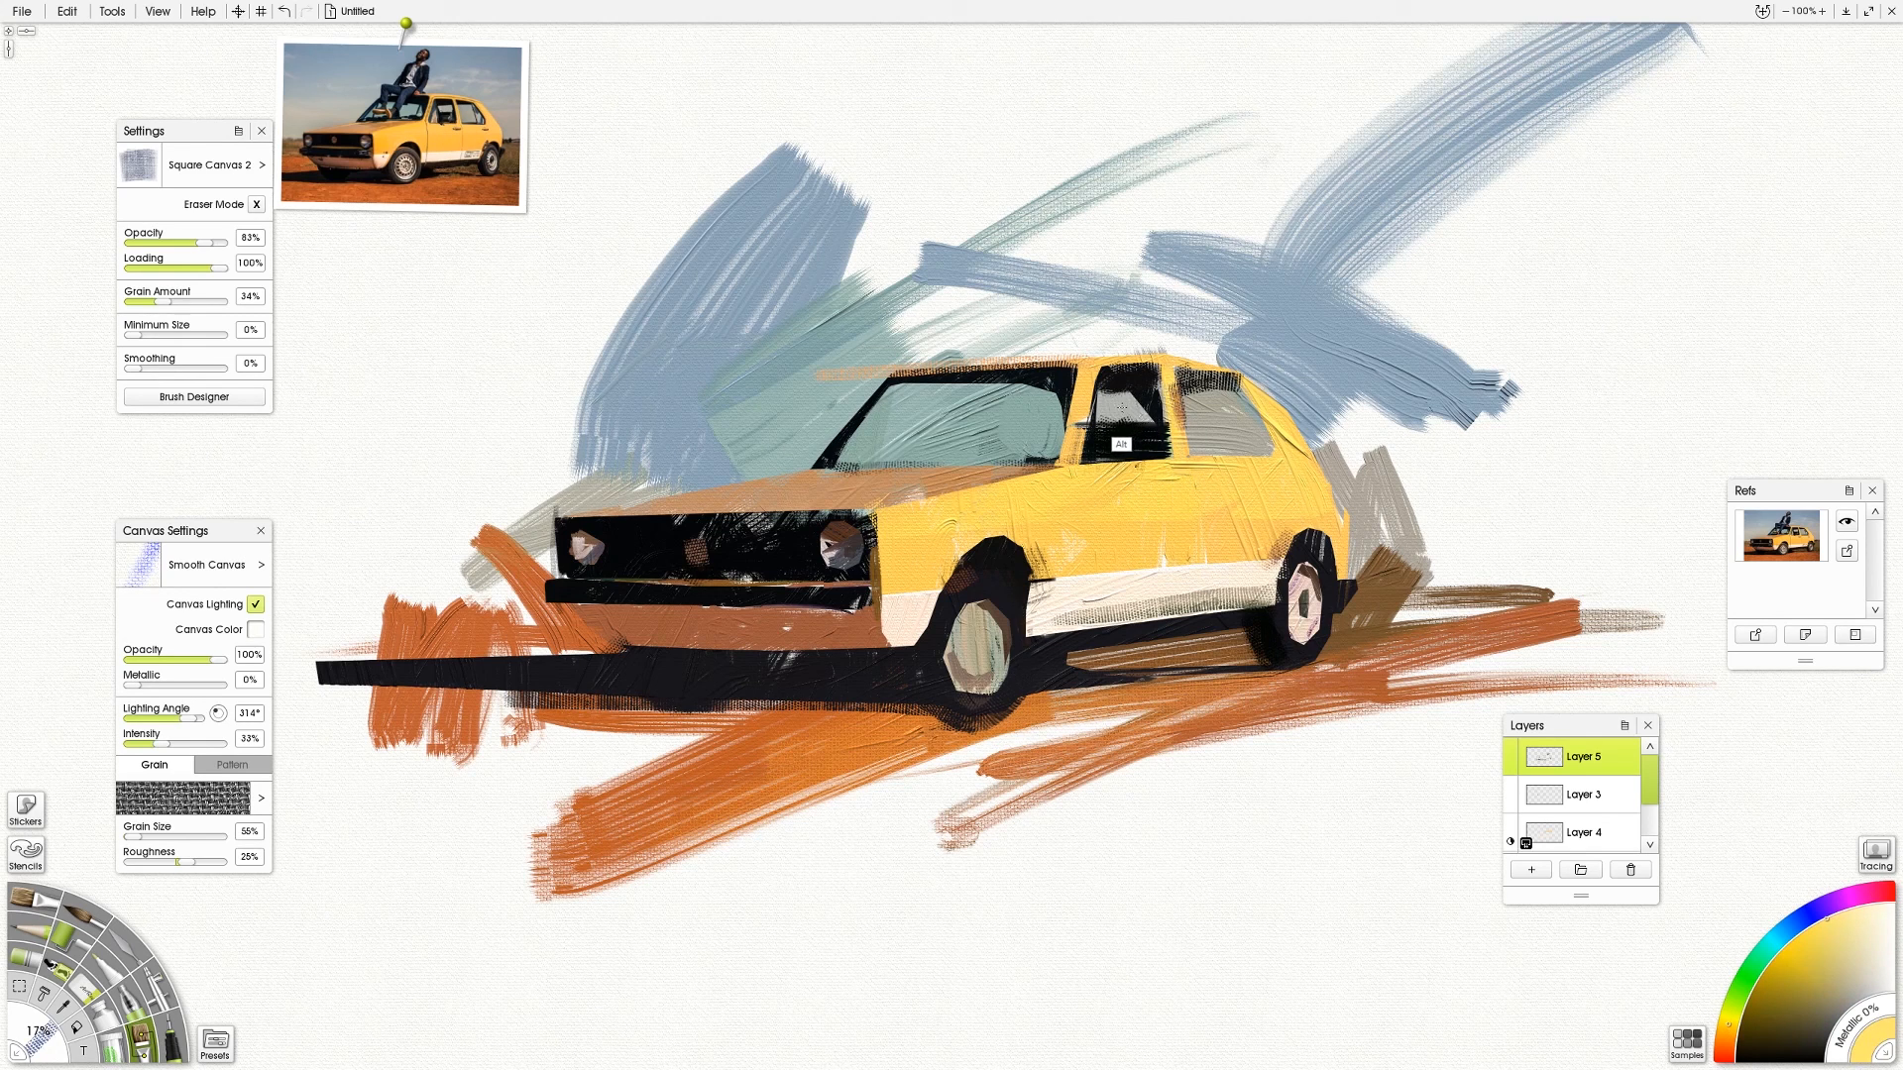
# Darken the front side window and the rear window's edges with sampled near-black, and brush gray reflections into the front side window
pyautogui.keyDown('alt'); pyautogui.click(1142, 399); pyautogui.keyUp('alt')
pyautogui.keyDown('alt'); pyautogui.click(1107, 439); pyautogui.keyUp('alt')
pyautogui.keyDown('alt'); pyautogui.click(745, 319); pyautogui.keyUp('alt')
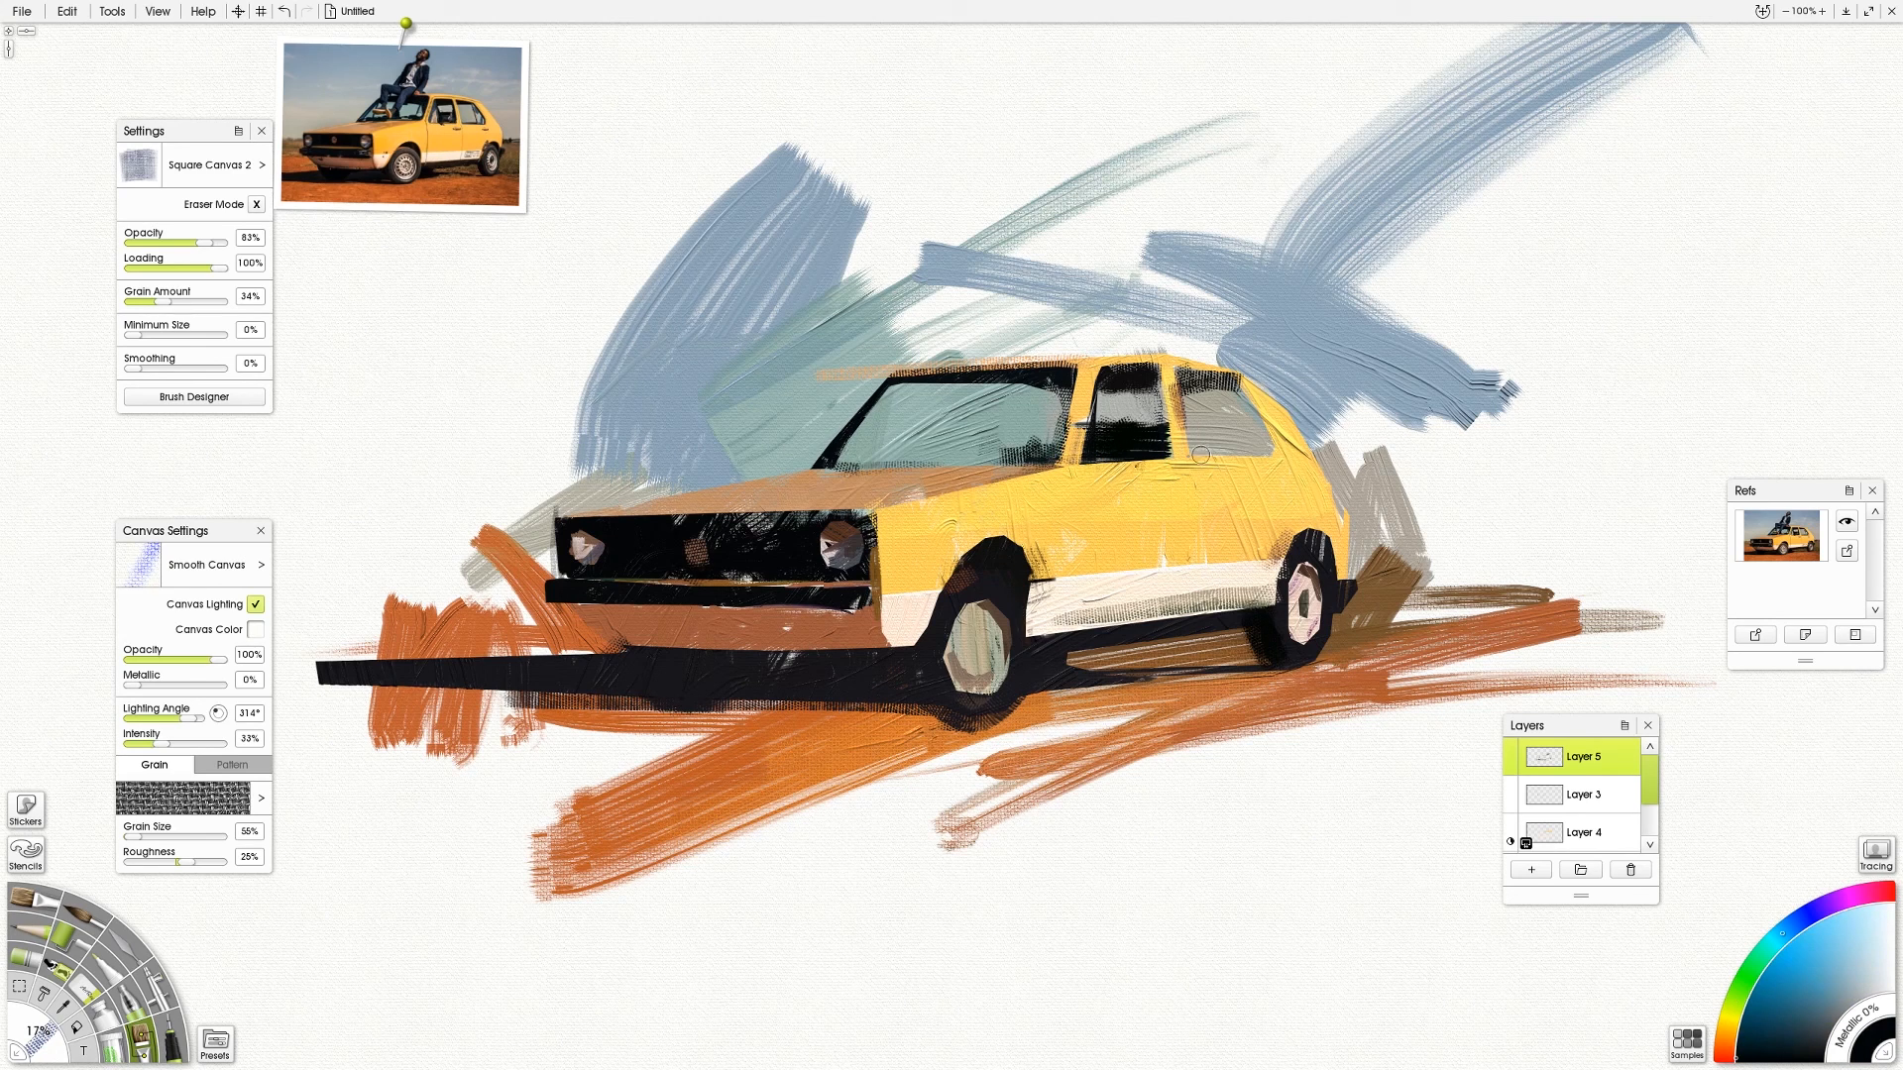
pyautogui.moveTo(1200, 455); pyautogui.dragTo(1263, 450)
pyautogui.keyDown('alt'); pyautogui.click(1152, 438); pyautogui.keyUp('alt')
pyautogui.moveTo(1127, 433)
pyautogui.mouseDown()
pyautogui.moveTo(1094, 438)
pyautogui.moveTo(1144, 416)
pyautogui.mouseUp()
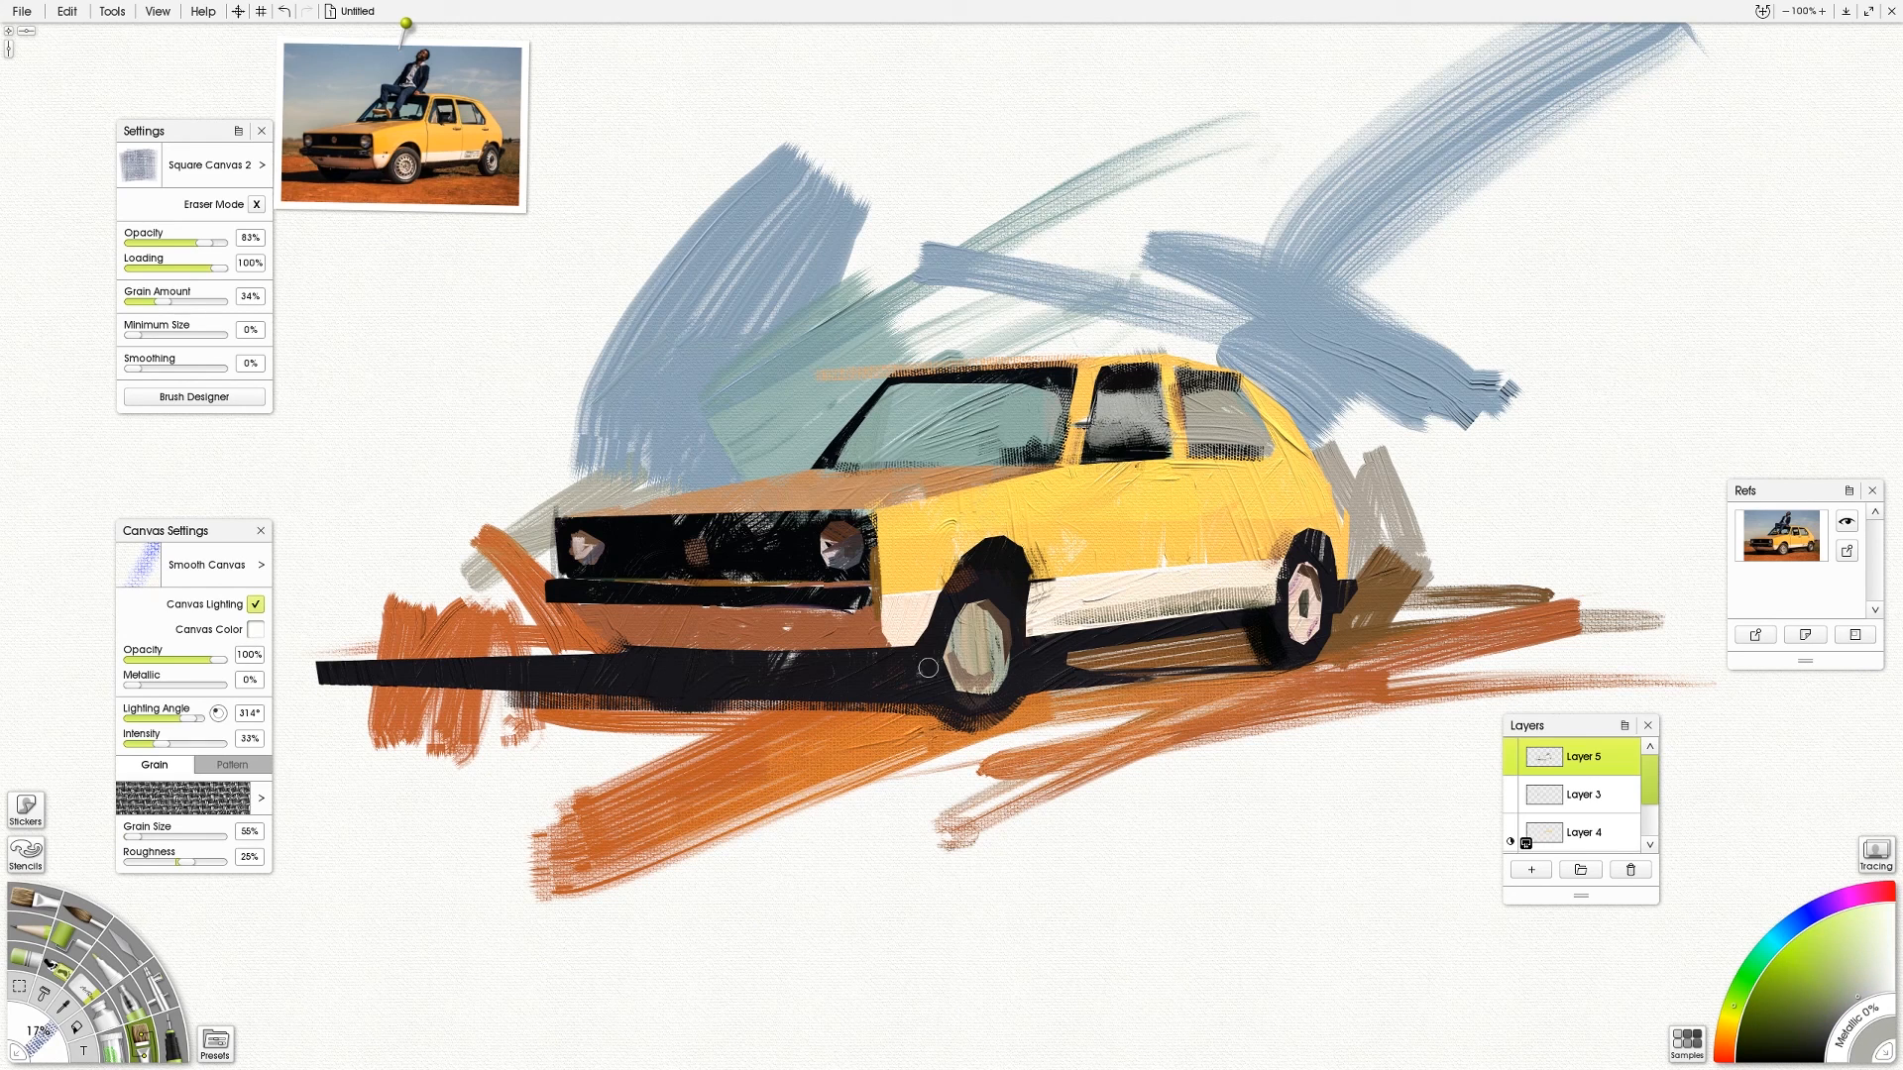
# Roughen the front wheel arch and fill out the rear tire with sampled near-black strokes
pyautogui.click(405, 186)
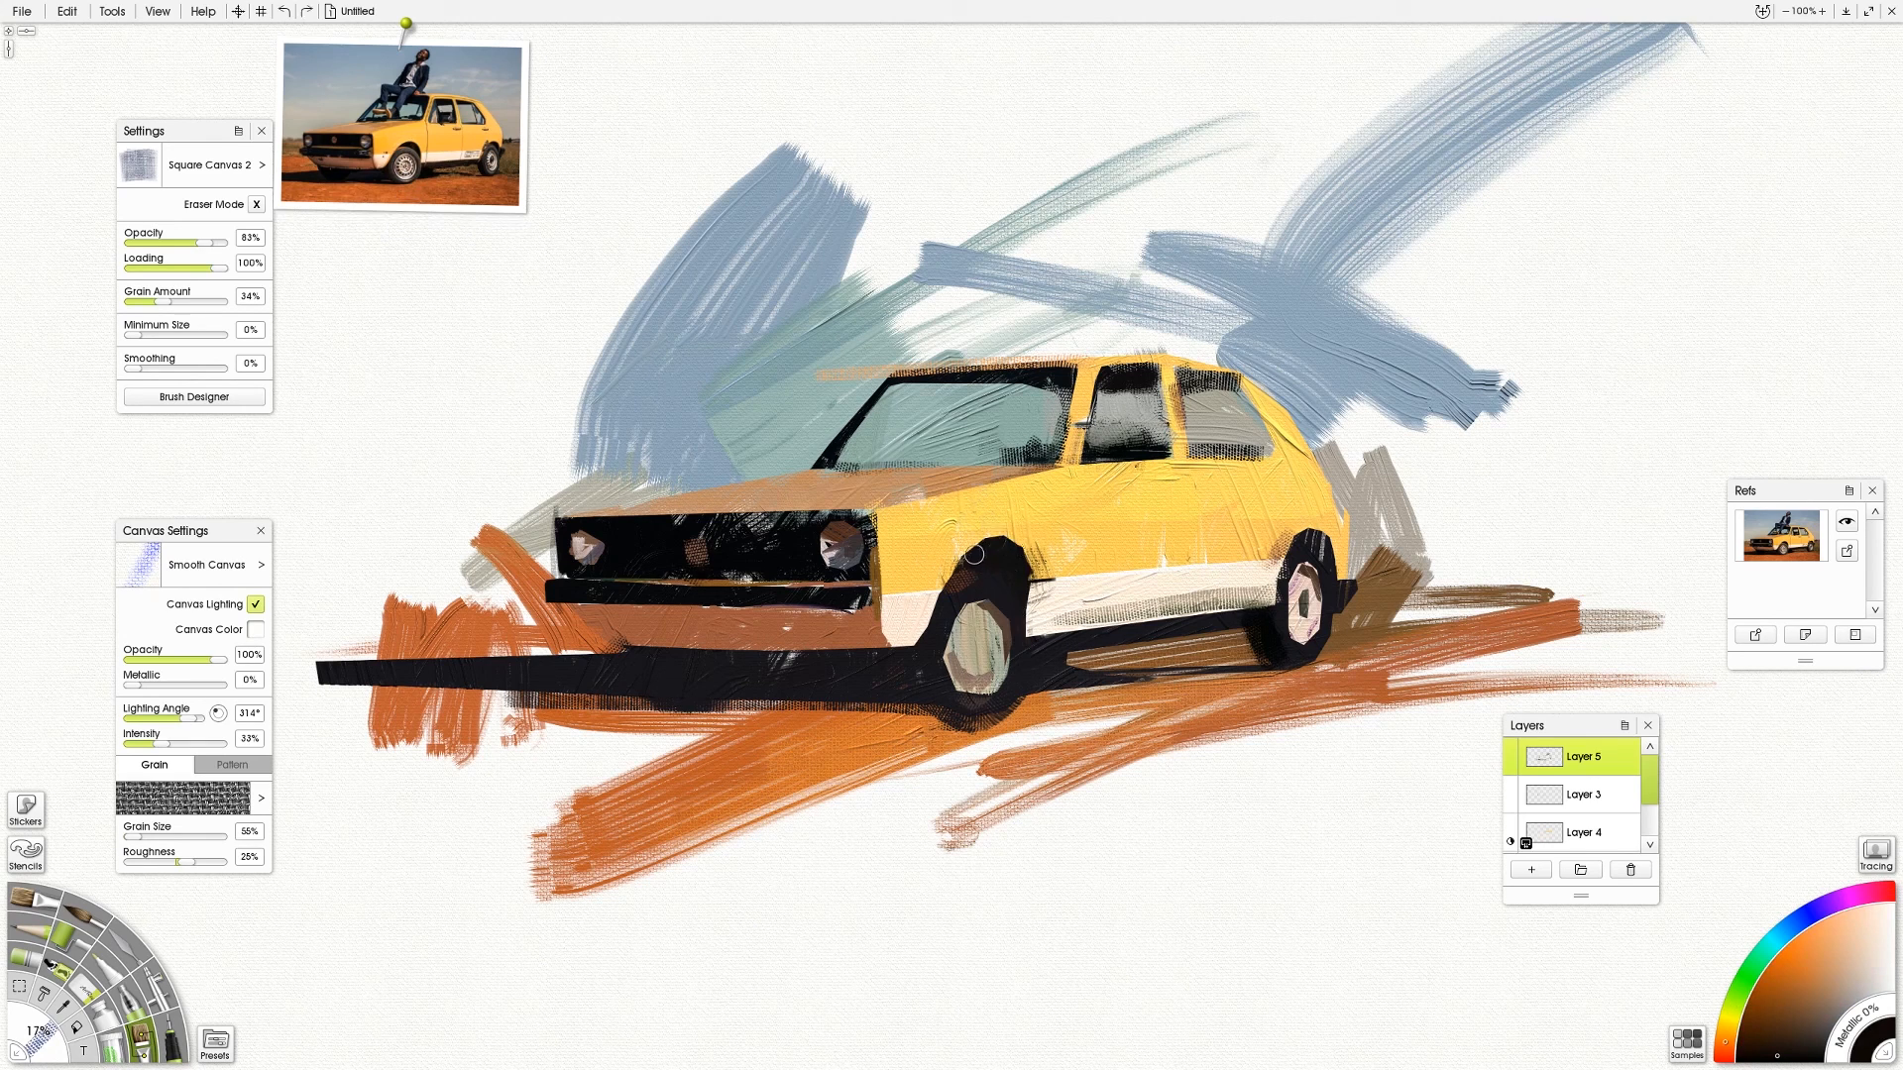
pyautogui.keyDown('alt'); pyautogui.click(422, 191); pyautogui.keyUp('alt')
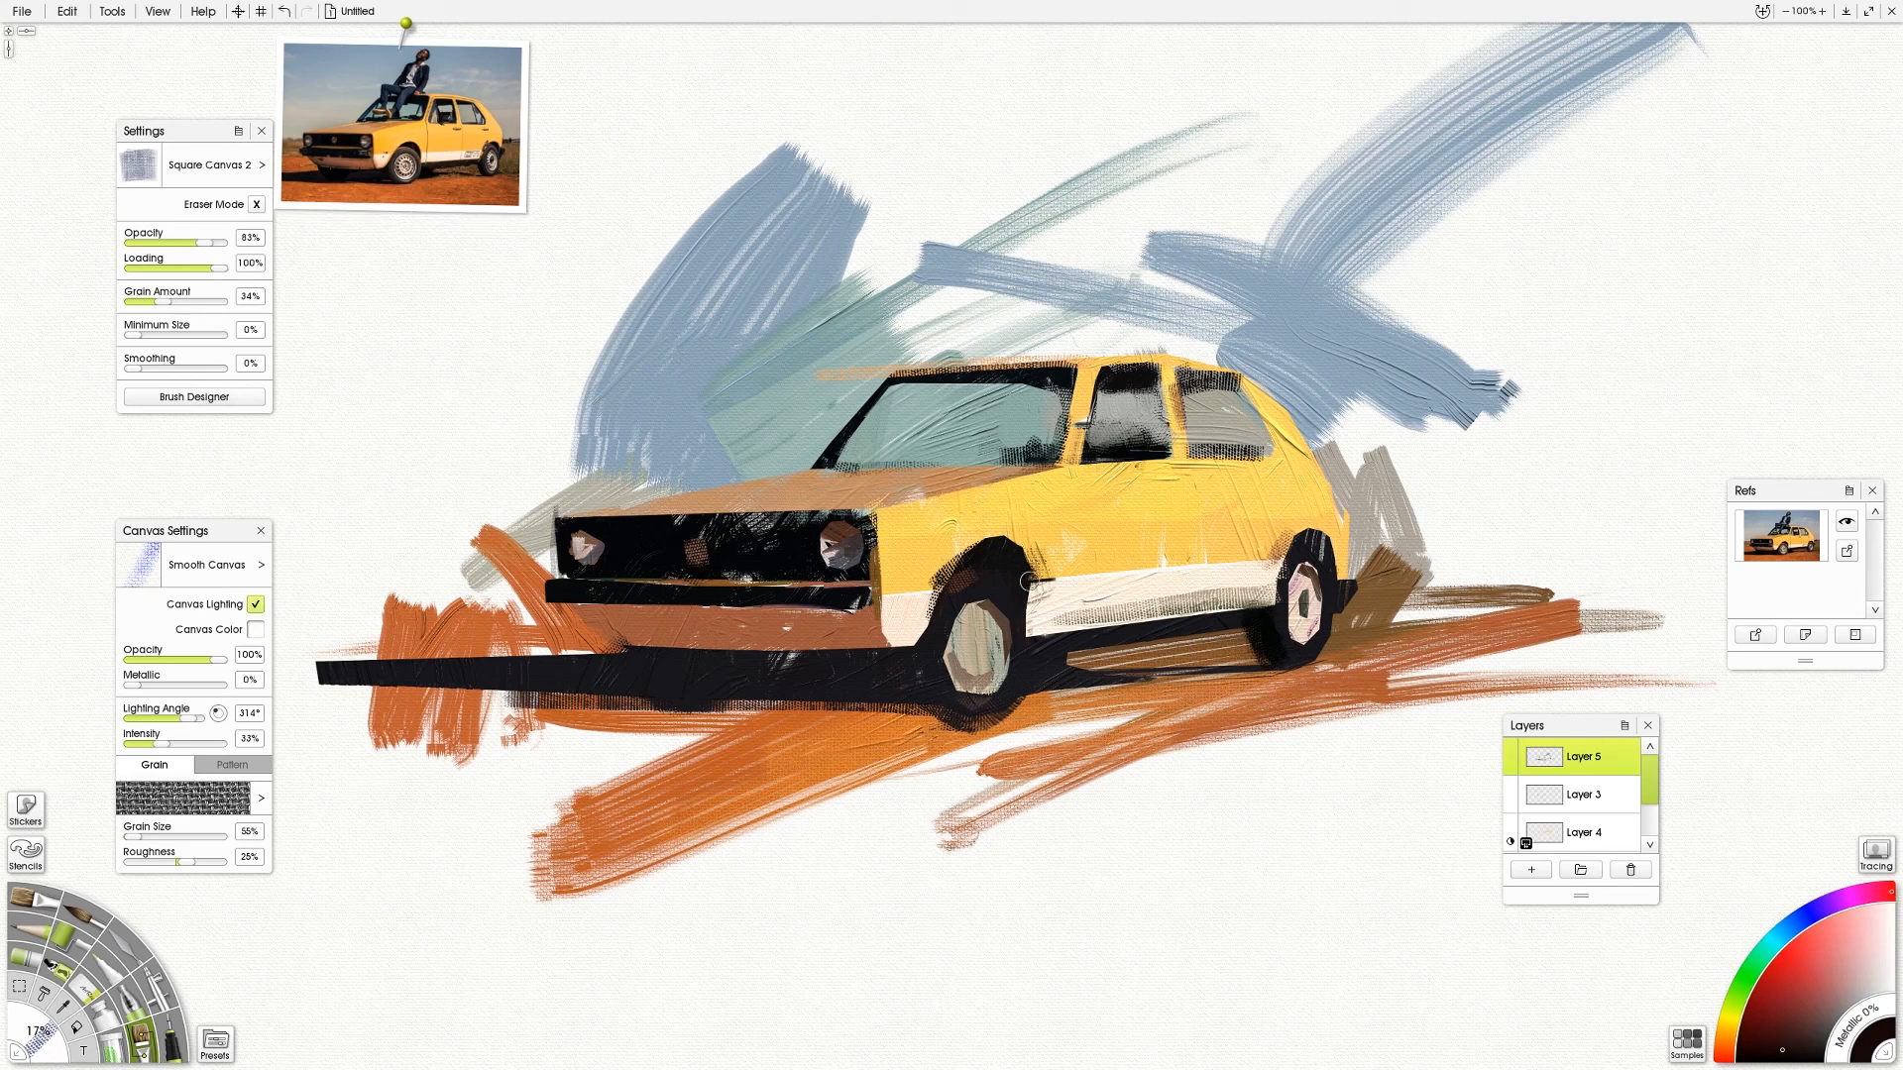
pyautogui.click(486, 194)
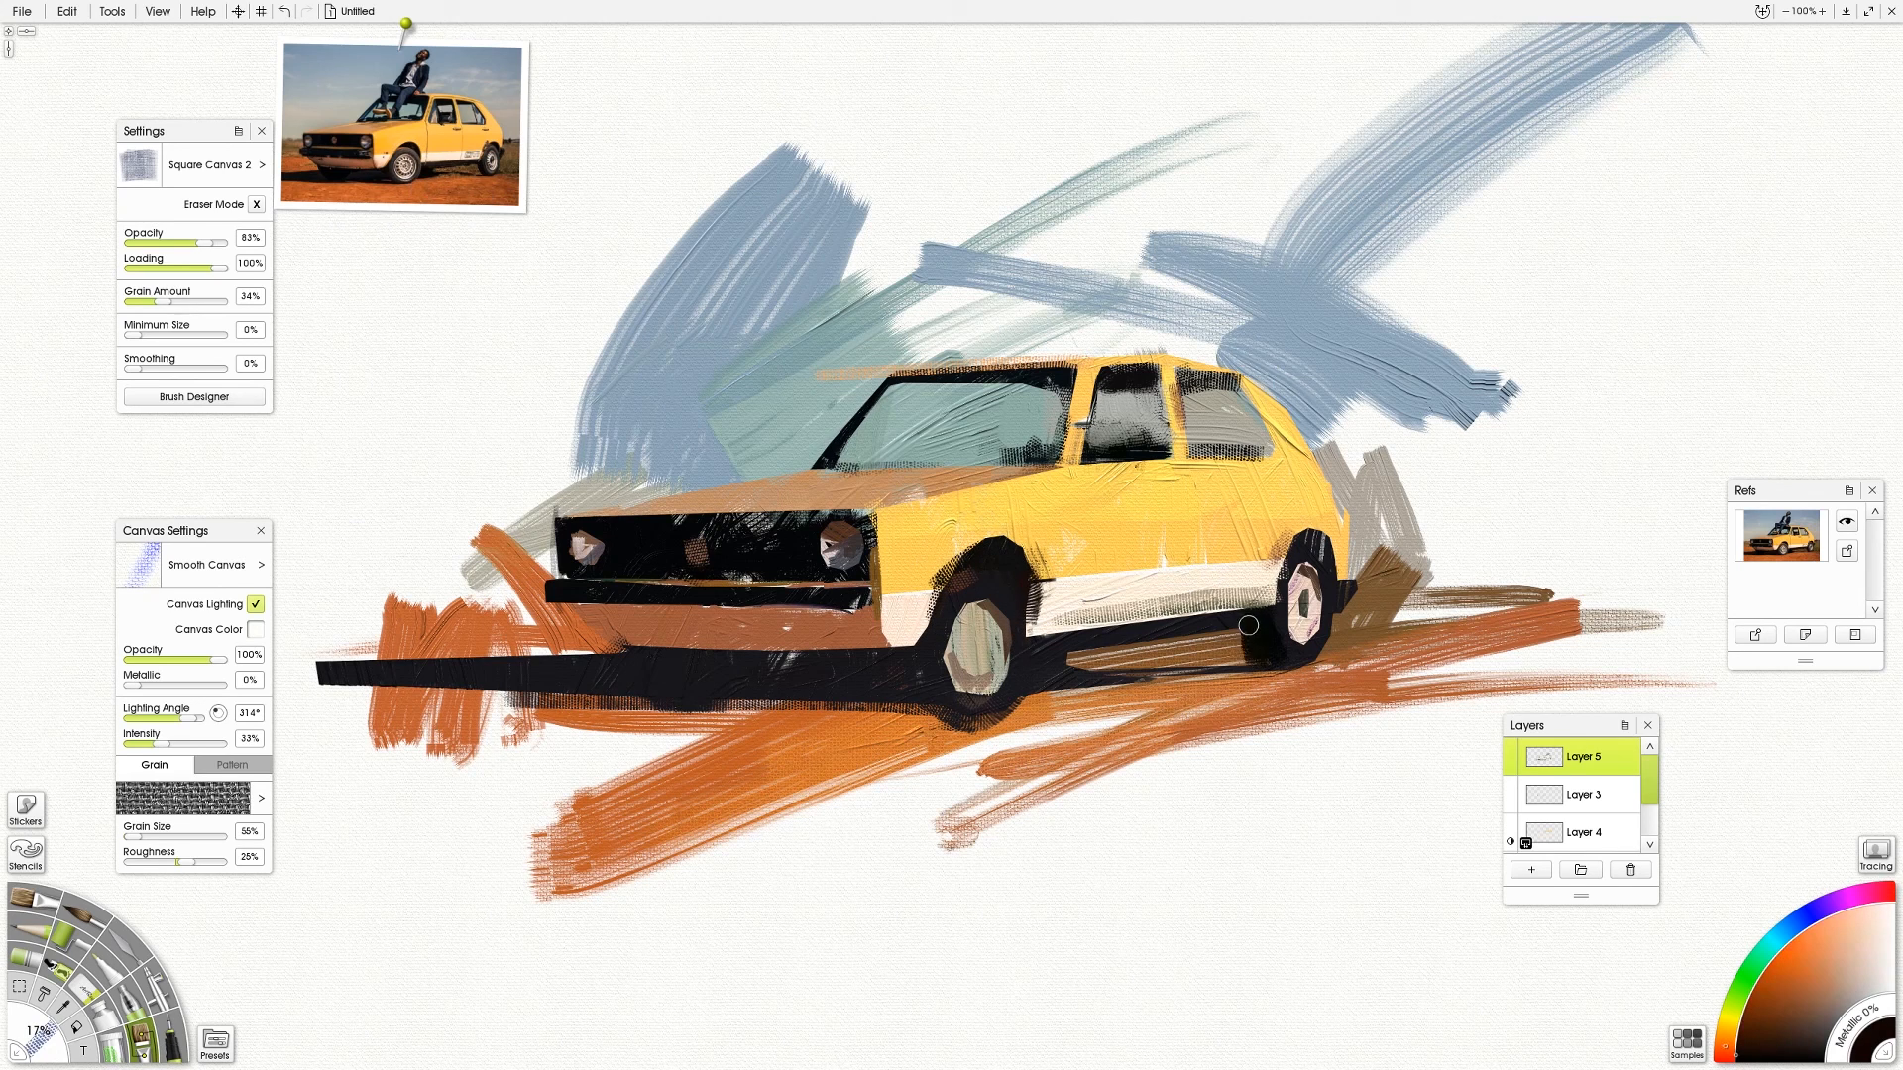
# Brush sampled cream and beige tones onto the wheel hubs
pyautogui.click(490, 196)
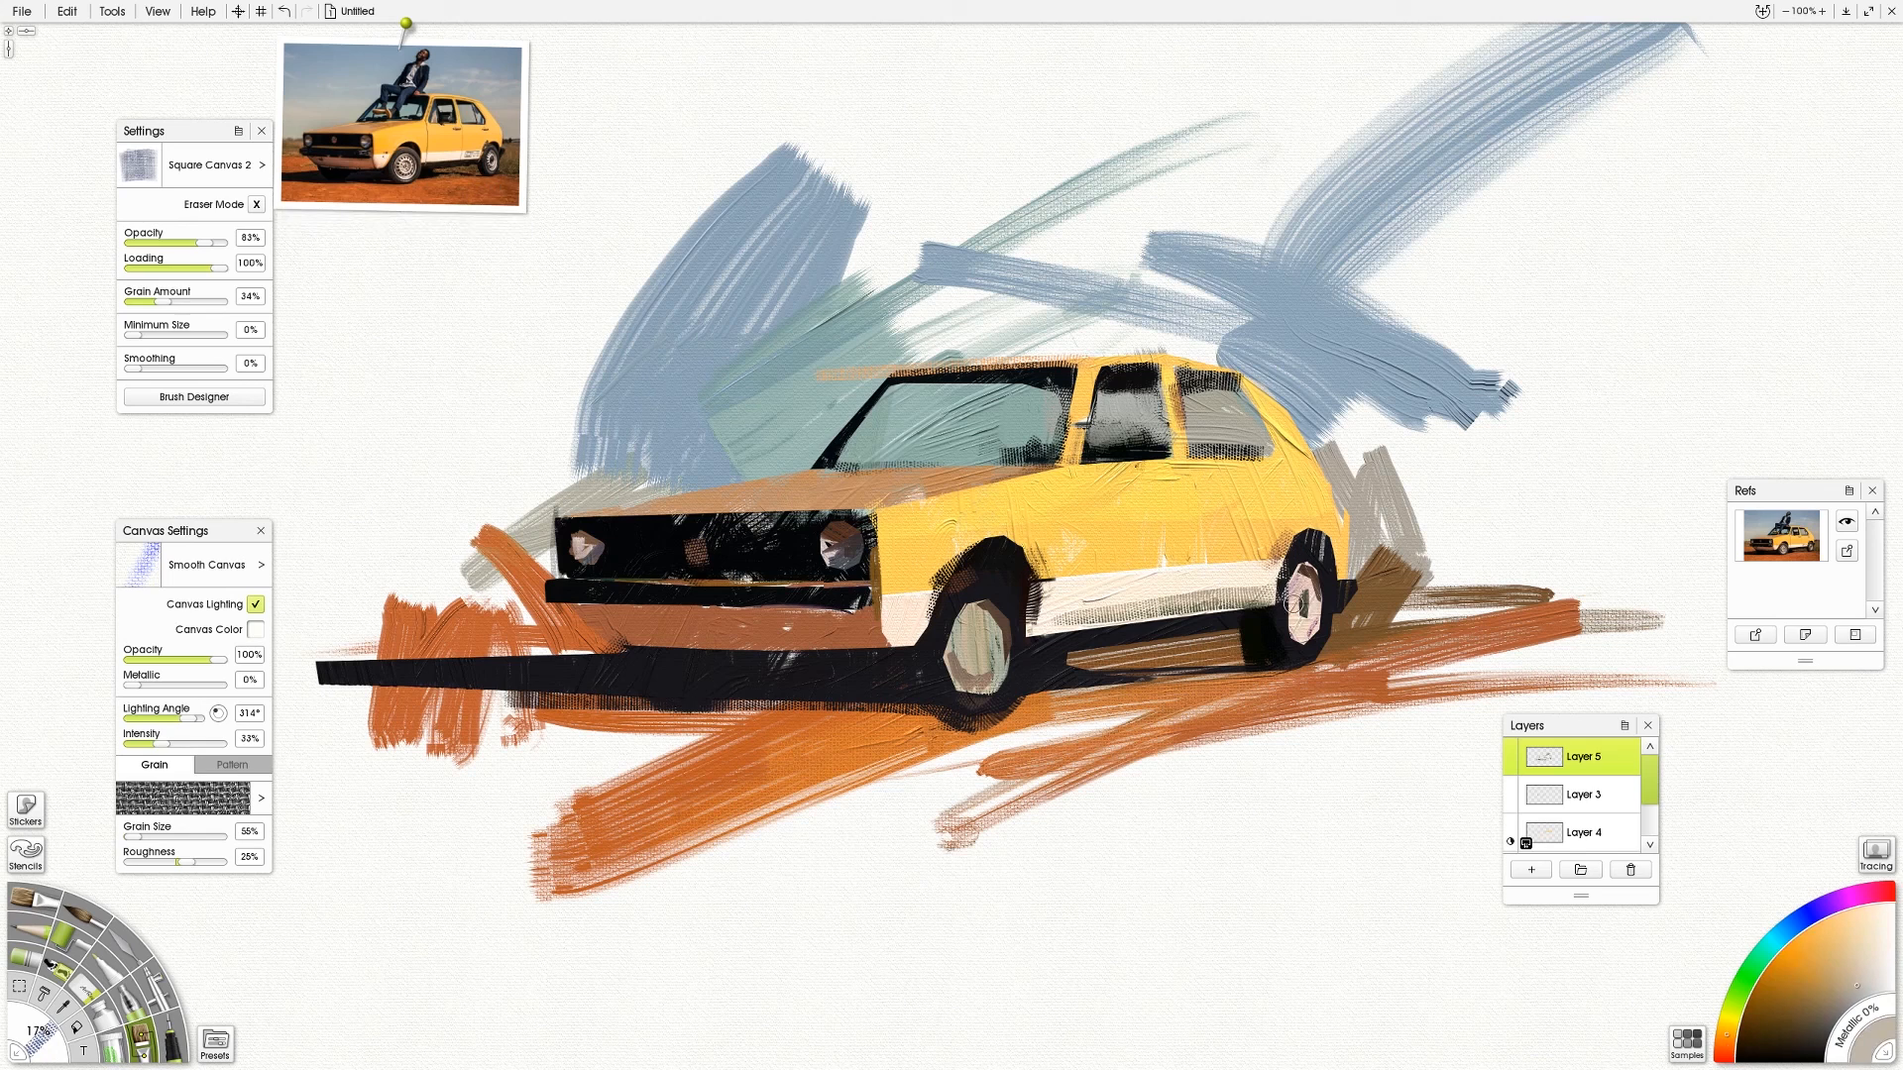
pyautogui.click(401, 181)
pyautogui.moveTo(981, 628); pyautogui.dragTo(997, 649)
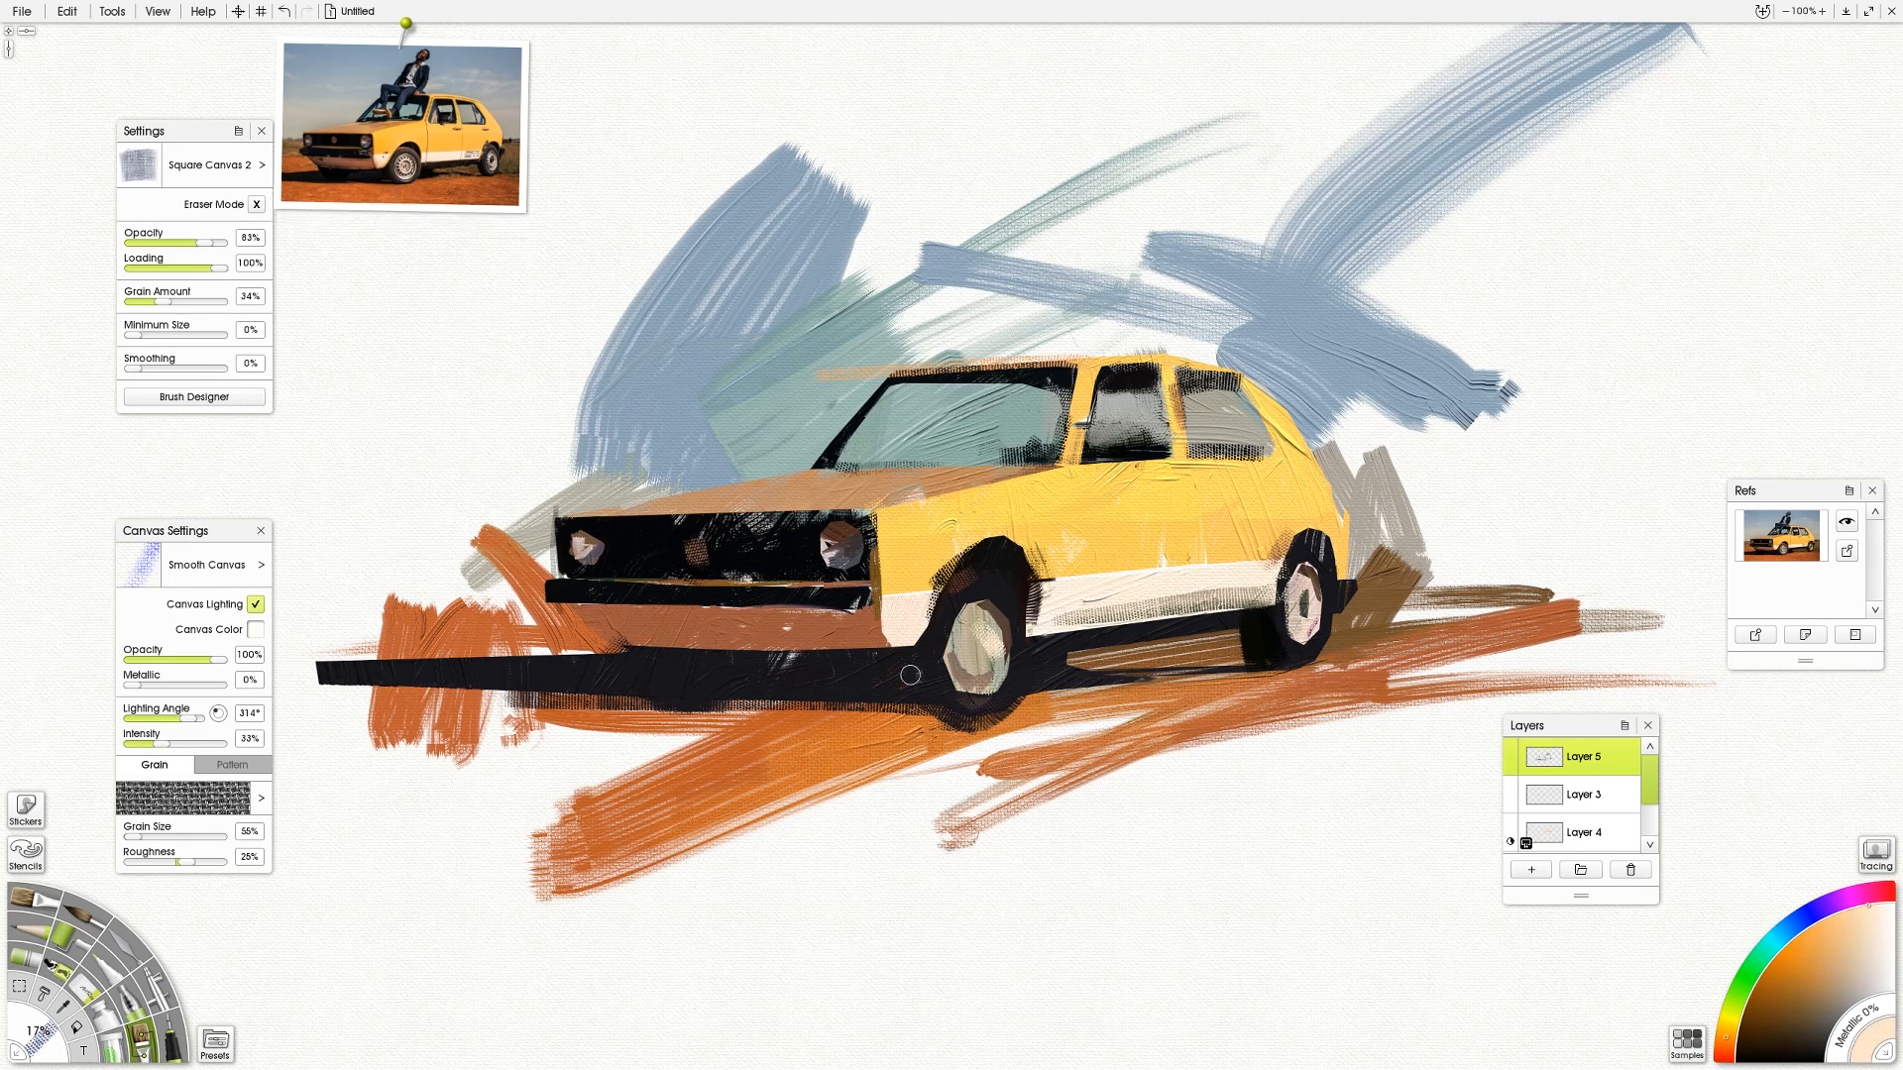
pyautogui.click(409, 186)
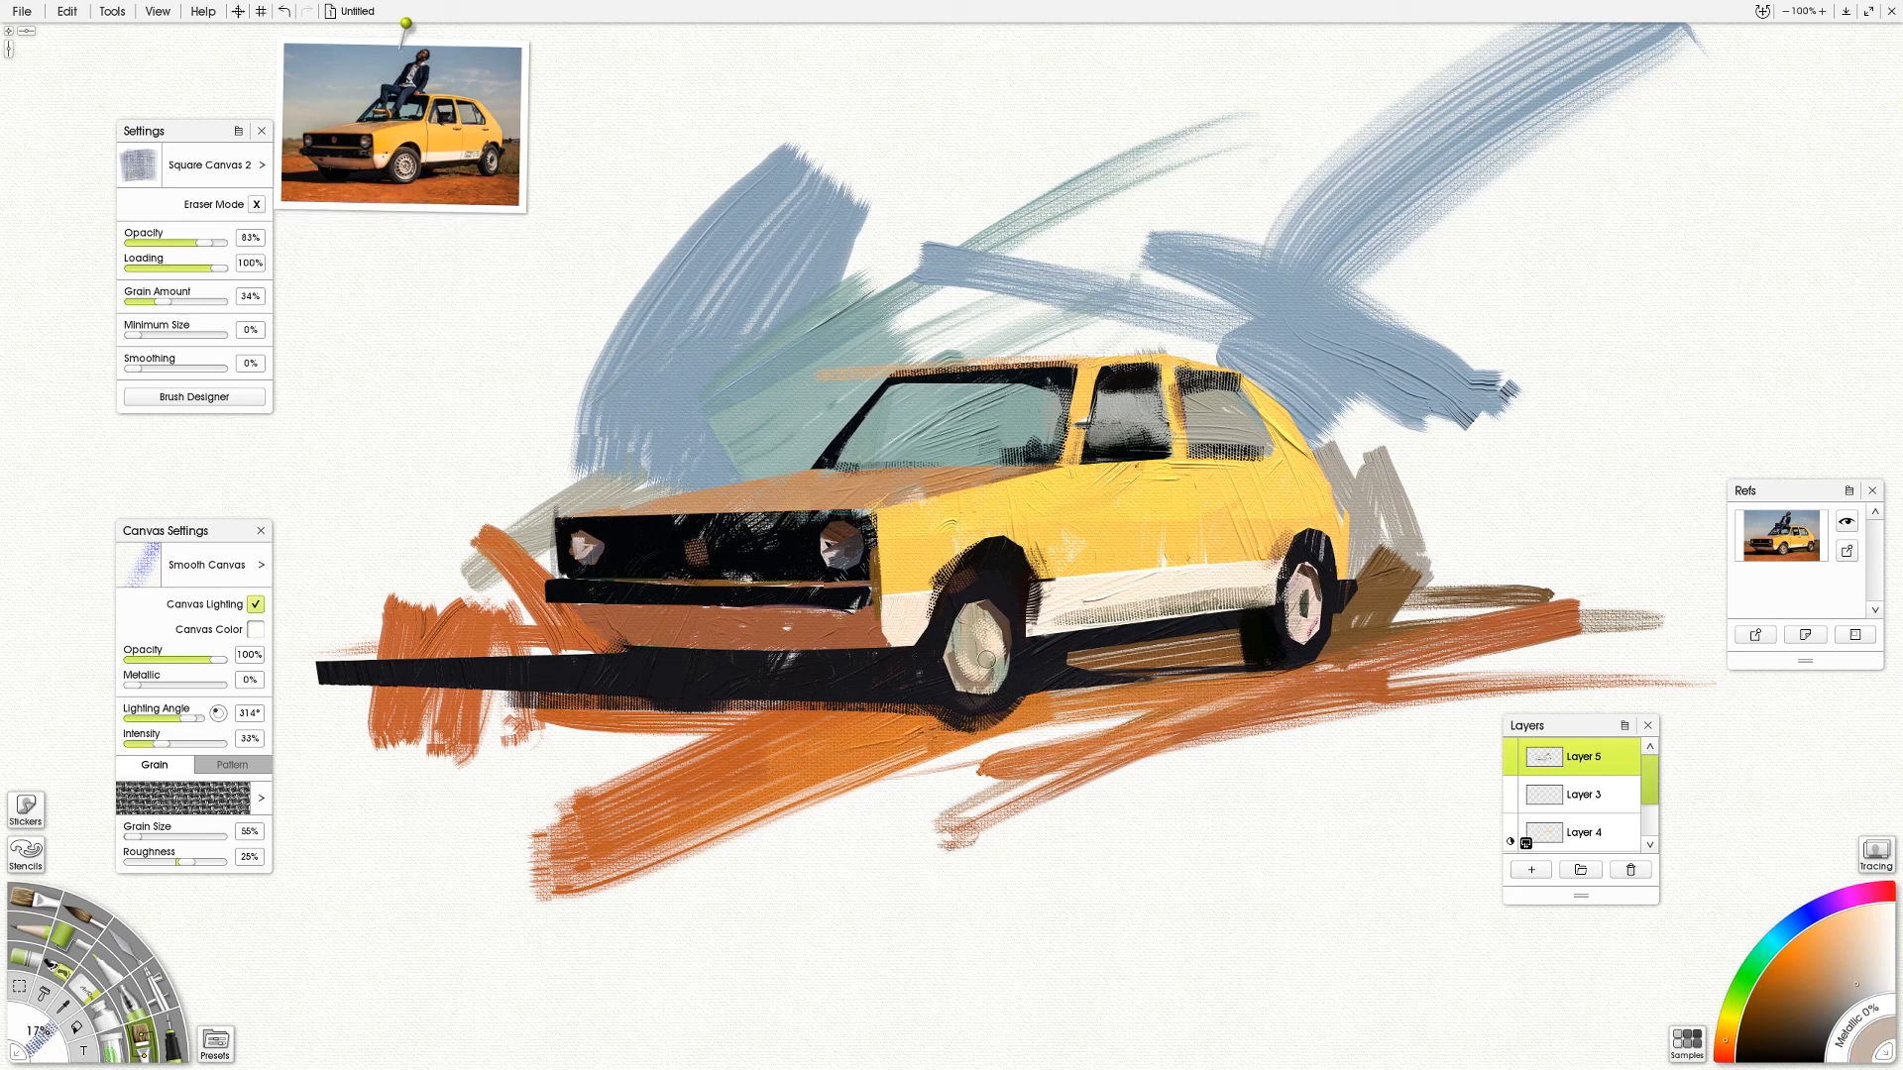
# Warm the shadow beneath the car and below the front bumper with sampled brown strokes
pyautogui.keyDown('alt'); pyautogui.click(448, 180); pyautogui.keyUp('alt')
pyautogui.keyDown('alt'); pyautogui.click(305, 165); pyautogui.keyUp('alt')
pyautogui.moveTo(561, 653); pyautogui.dragTo(630, 654)
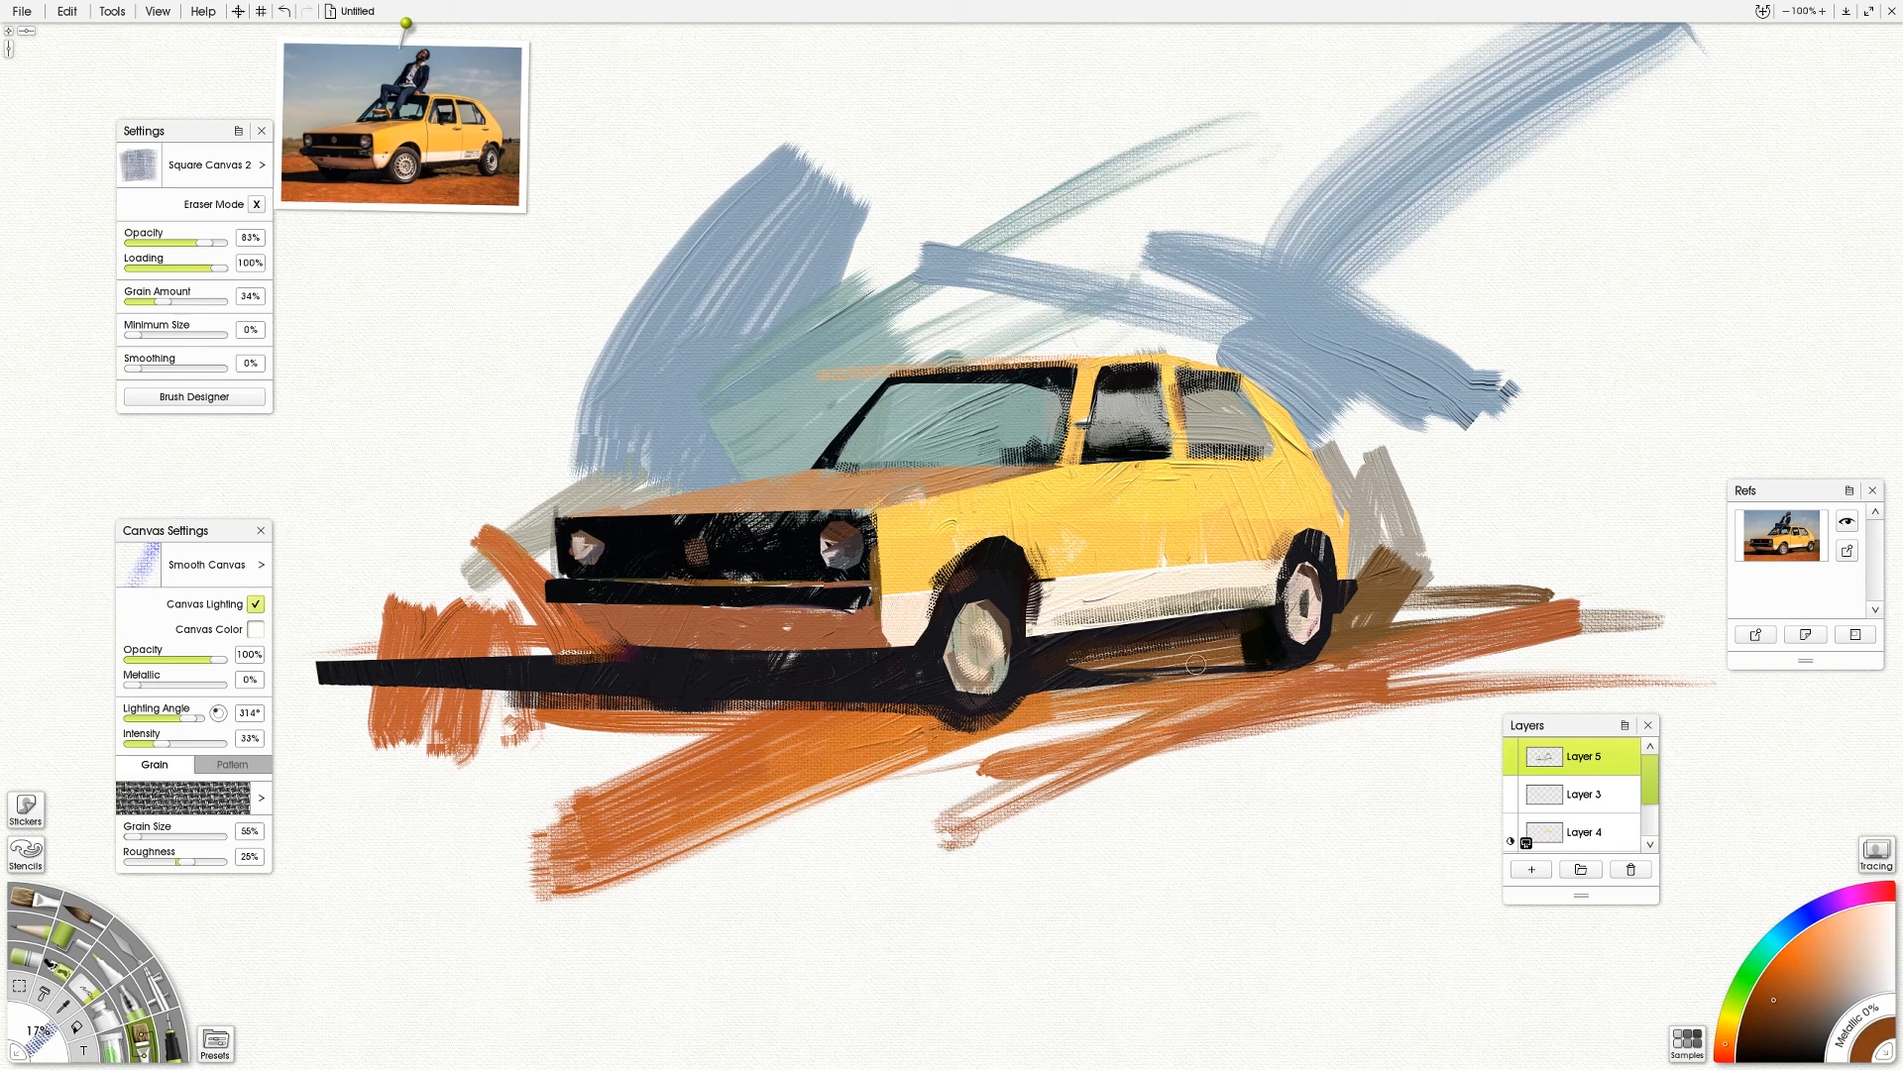
# Paint broad, textured, sampled blue sky strokes above the windshield with the brush enlarged to 179%
pyautogui.keyDown('alt'); pyautogui.click(384, 92); pyautogui.keyUp('alt')
pyautogui.moveTo(936, 158)
pyautogui.mouseDown()
pyautogui.moveTo(1026, 159)
pyautogui.moveTo(659, 297)
pyautogui.mouseUp()
pyautogui.moveTo(1064, 236); pyautogui.dragTo(966, 263)
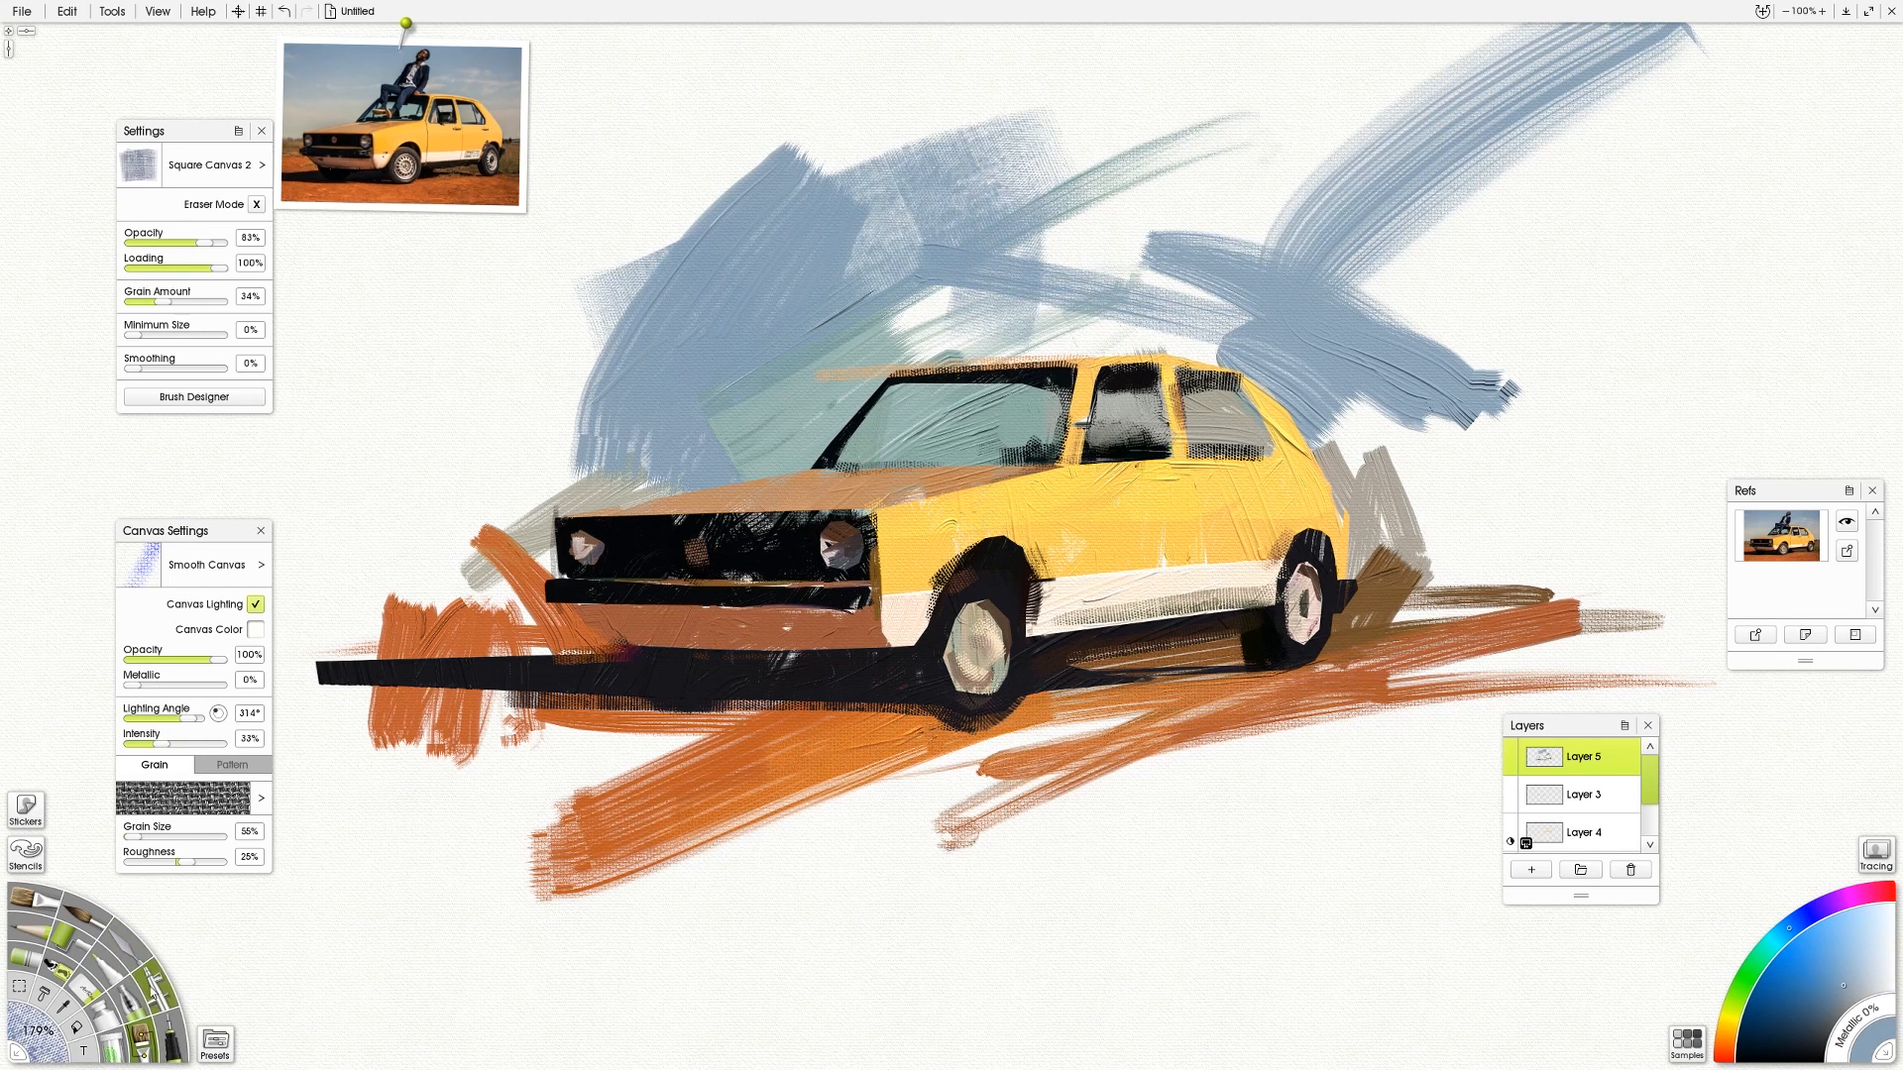
# Splatter sampled beige-brown paint behind the car's rear with the Artistic preset Paint Splatter Blending, replacing an oversized first attempt
pyautogui.click(213, 1043)
pyautogui.moveTo(428, 720); pyautogui.dragTo(319, 420)
pyautogui.click(396, 606)
pyautogui.keyDown('alt'); pyautogui.click(507, 120); pyautogui.keyUp('alt')
pyautogui.moveTo(1461, 496); pyautogui.dragTo(1586, 488)
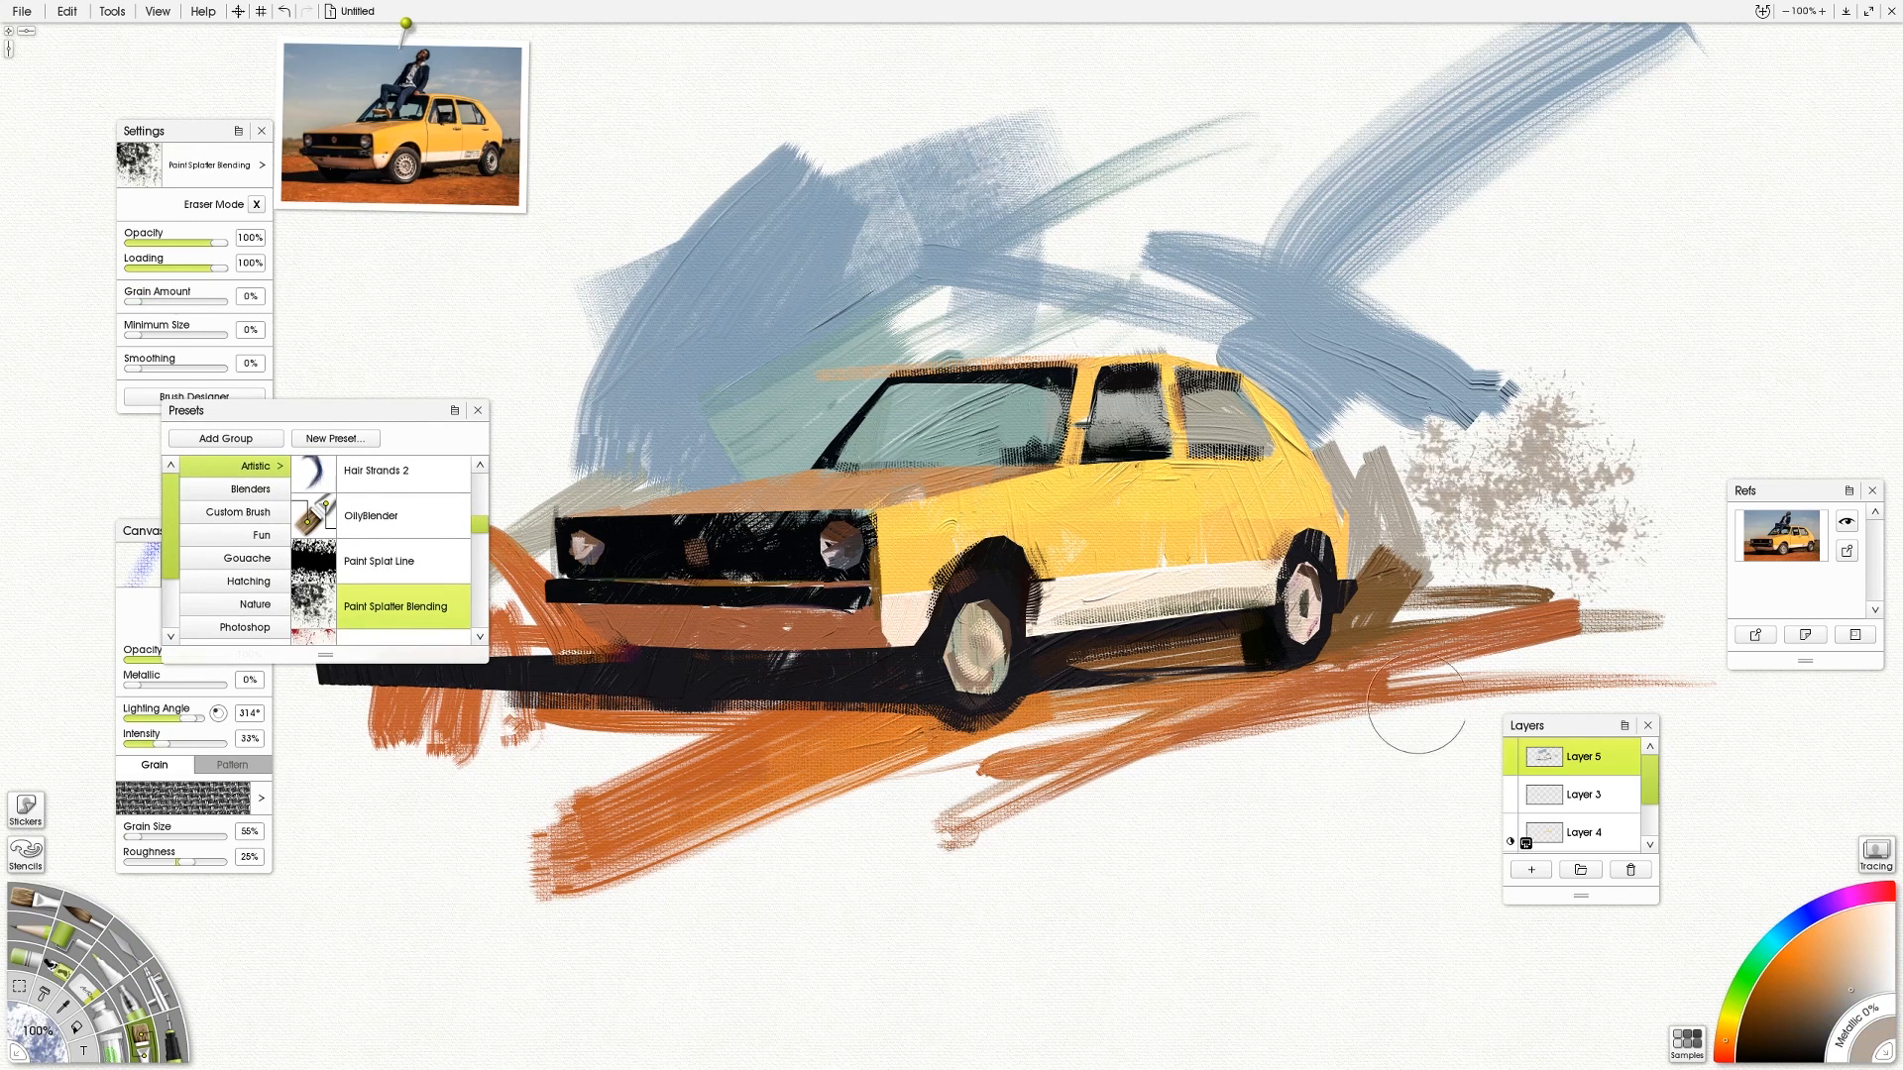
pyautogui.hotkey('ctrl', 'z')
pyautogui.moveTo(1417, 515); pyautogui.dragTo(1382, 584)
# Splatter sampled blue over the sky strokes and sampled yellow under the car with the Paint Splatter Solid preset
pyautogui.scroll(-3, 396, 555)
pyautogui.click(396, 497)
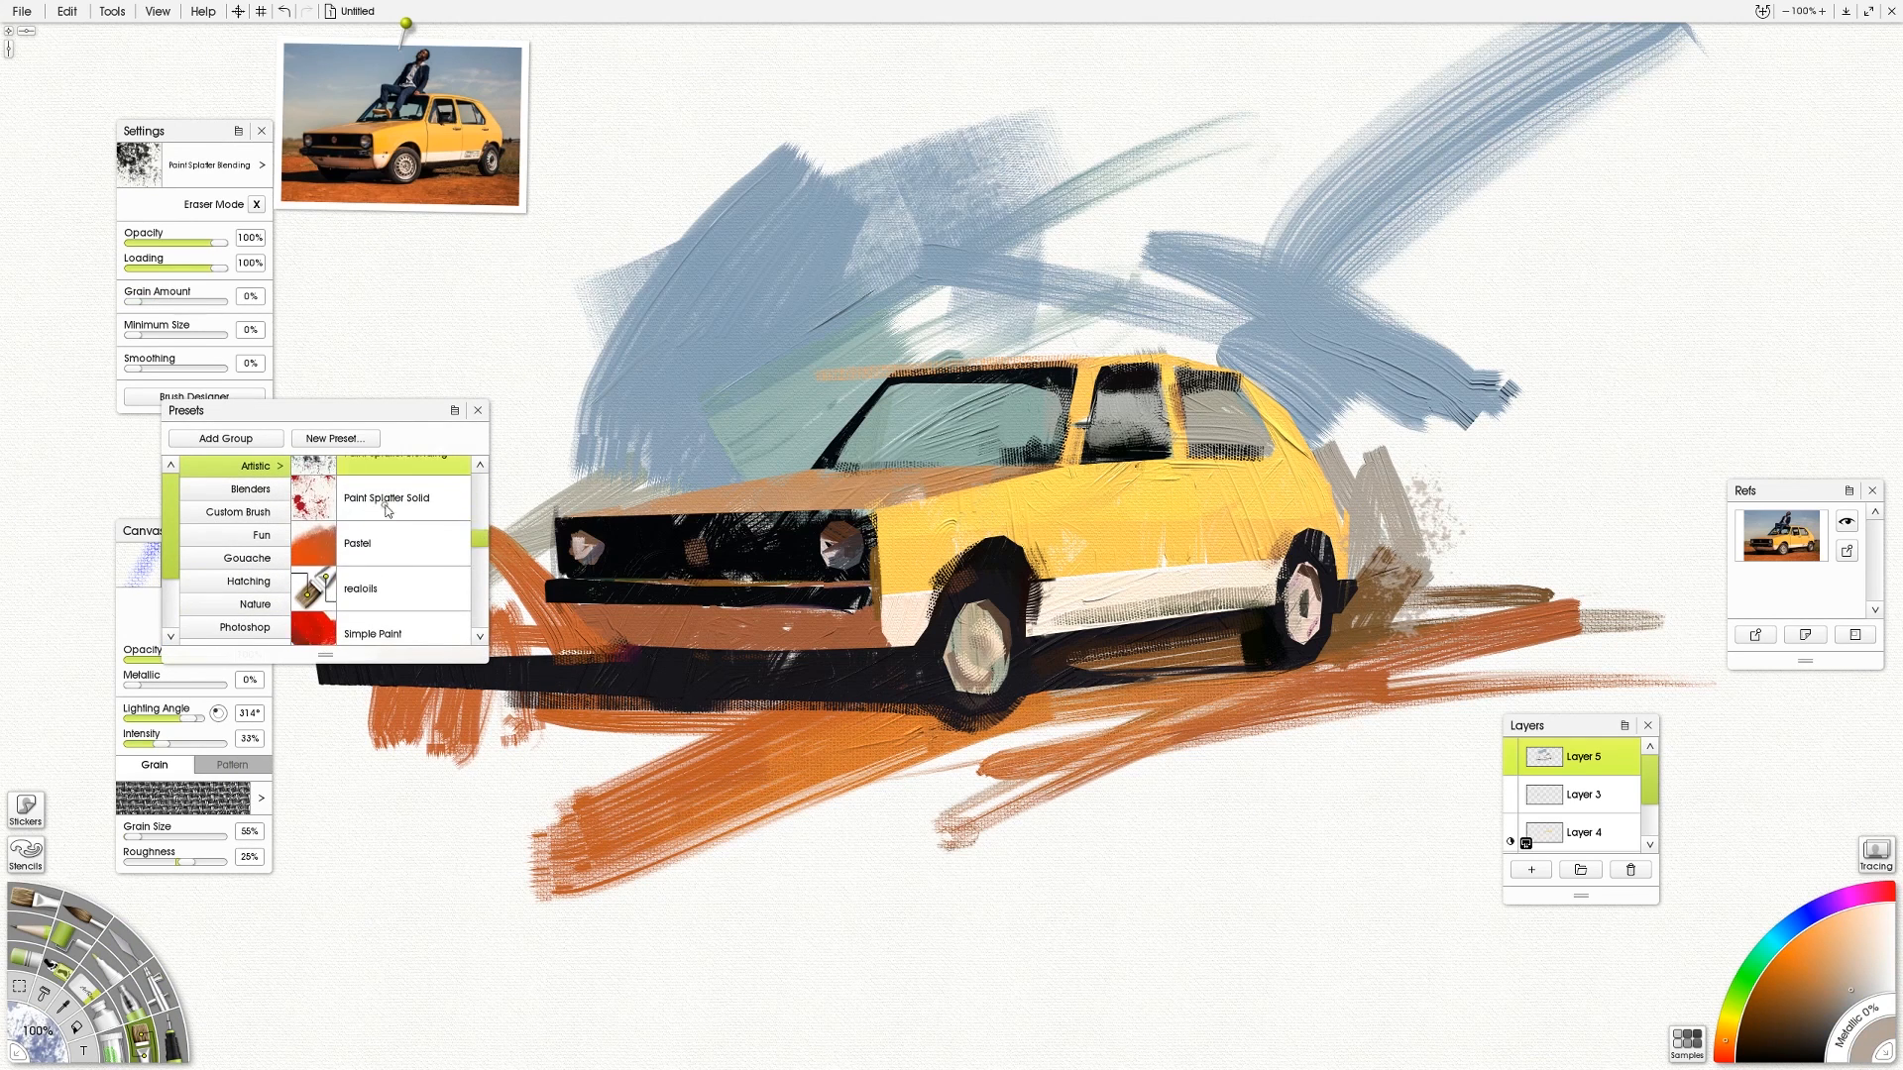
pyautogui.moveTo(816, 198); pyautogui.dragTo(931, 220)
pyautogui.keyDown('alt'); pyautogui.click(471, 119); pyautogui.keyUp('alt')
pyautogui.moveTo(1264, 589); pyautogui.dragTo(1155, 649)
# Splatter sampled orange over the empty ground below the car with the brush at 311%, undoing misplaced splats
pyautogui.keyDown('alt'); pyautogui.click(393, 192); pyautogui.keyUp('alt')
pyautogui.moveTo(922, 860); pyautogui.dragTo(871, 830)
pyautogui.hotkey('ctrl', 'z')
pyautogui.moveTo(1110, 857); pyautogui.dragTo(1121, 822)
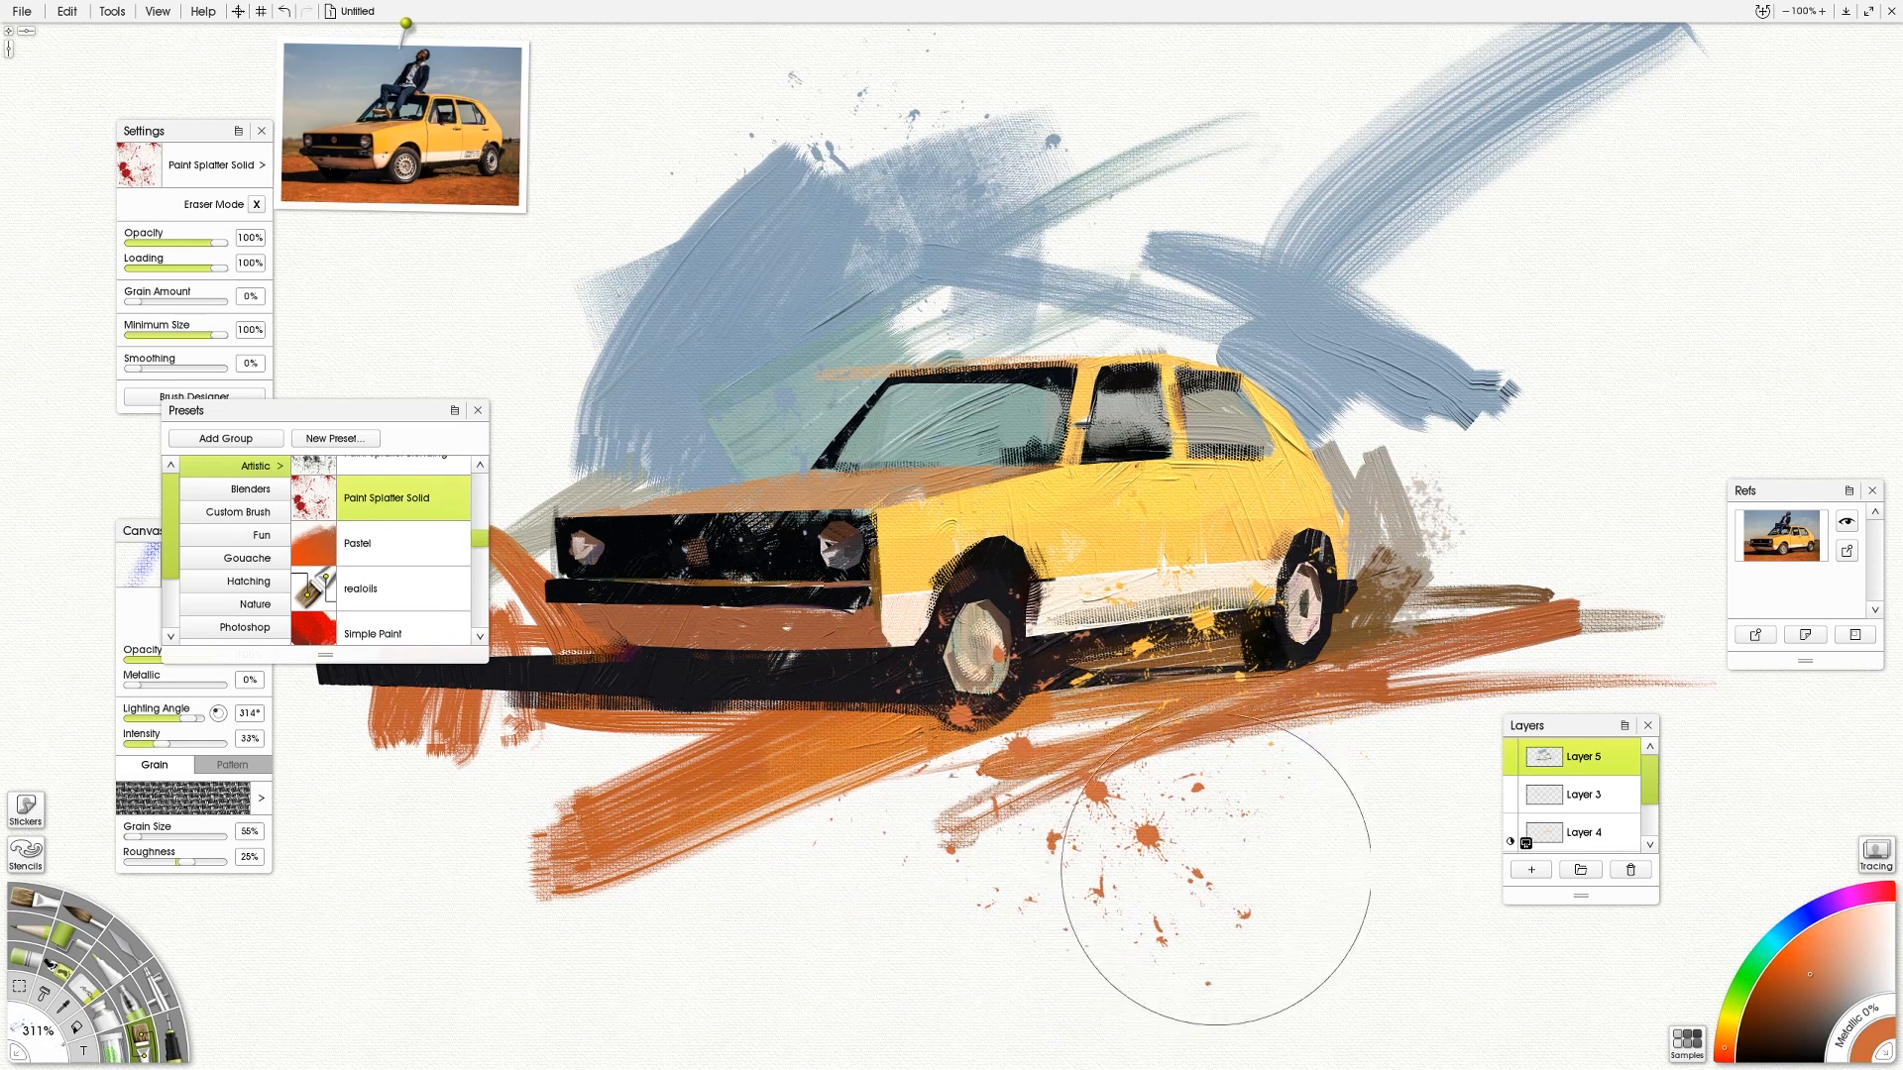
pyautogui.moveTo(1251, 912); pyautogui.dragTo(1209, 921)
pyautogui.hotkey('ctrl', 'z')
pyautogui.moveTo(907, 976); pyautogui.dragTo(926, 956)
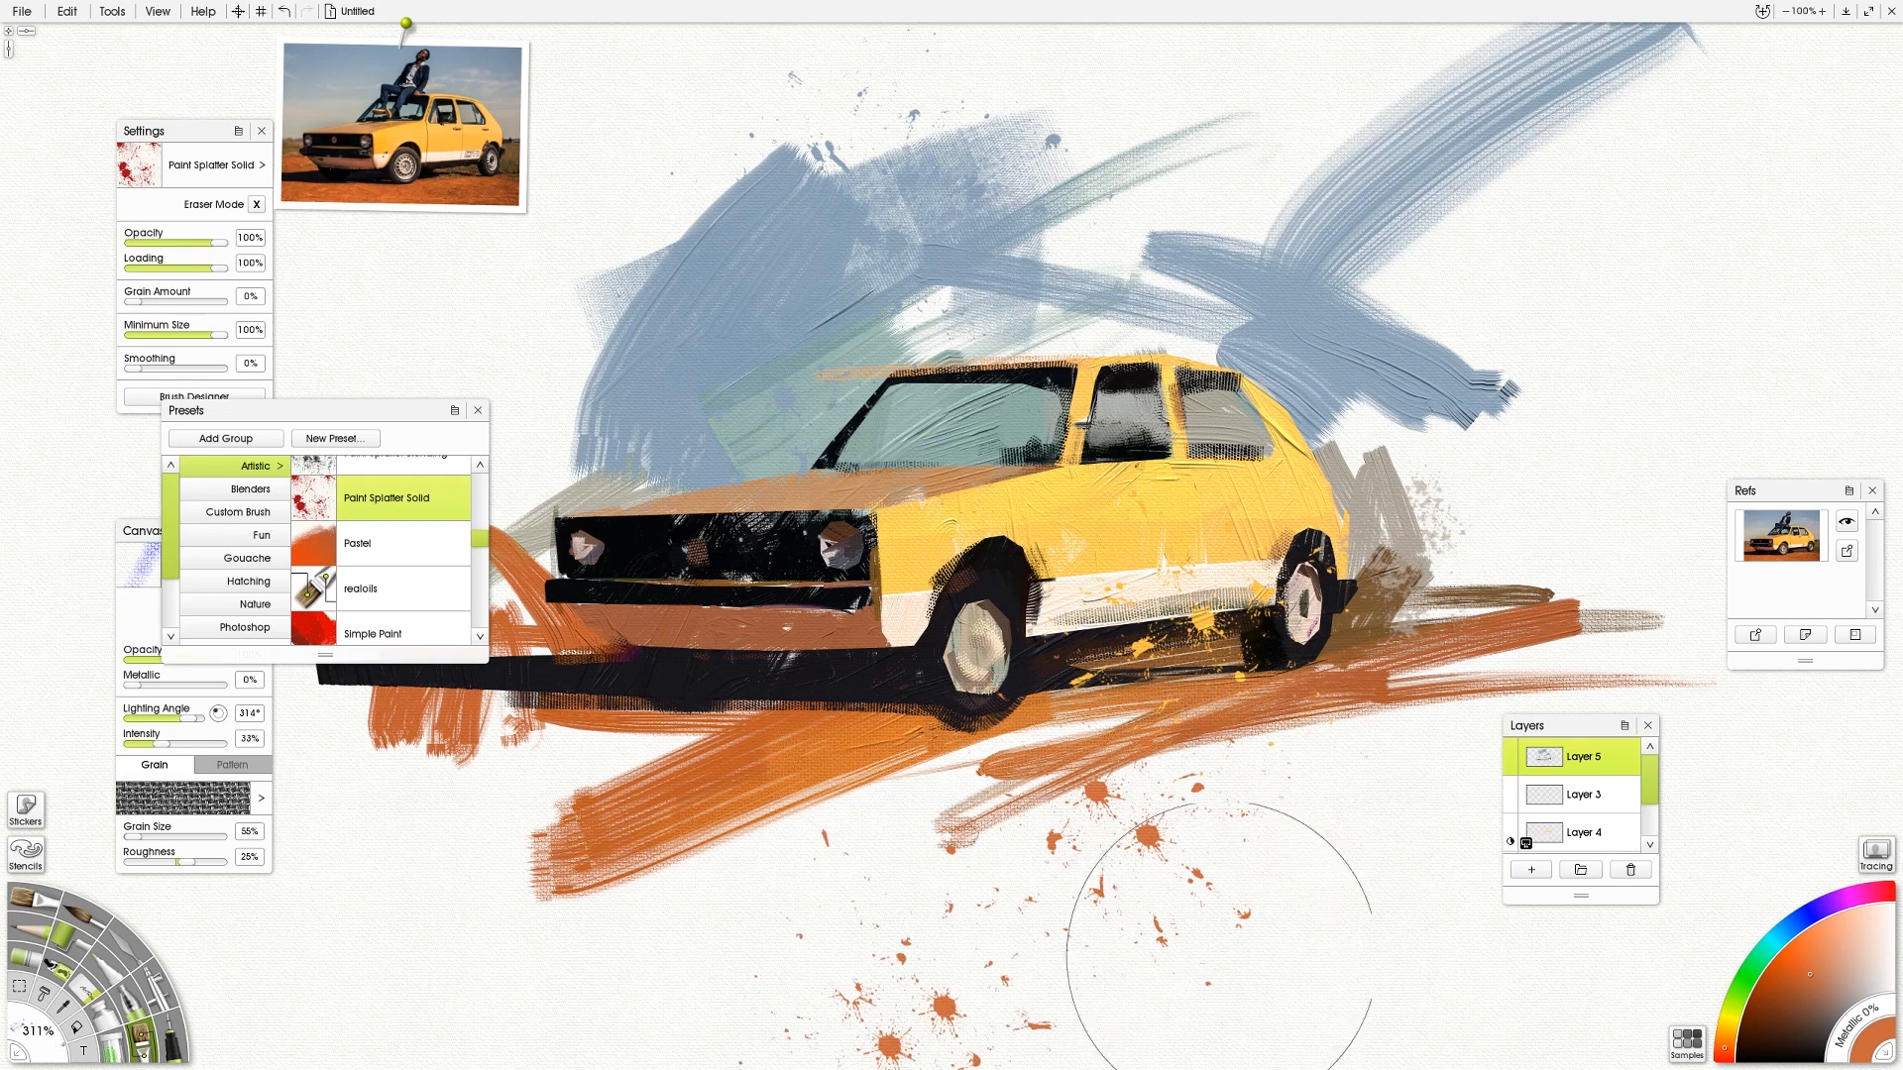
# Spray sampled speckles around the front wheel and the shadow beside it with the Airbrush Spats preset
pyautogui.moveTo(479, 545); pyautogui.dragTo(484, 642)
pyautogui.click(57, 966)
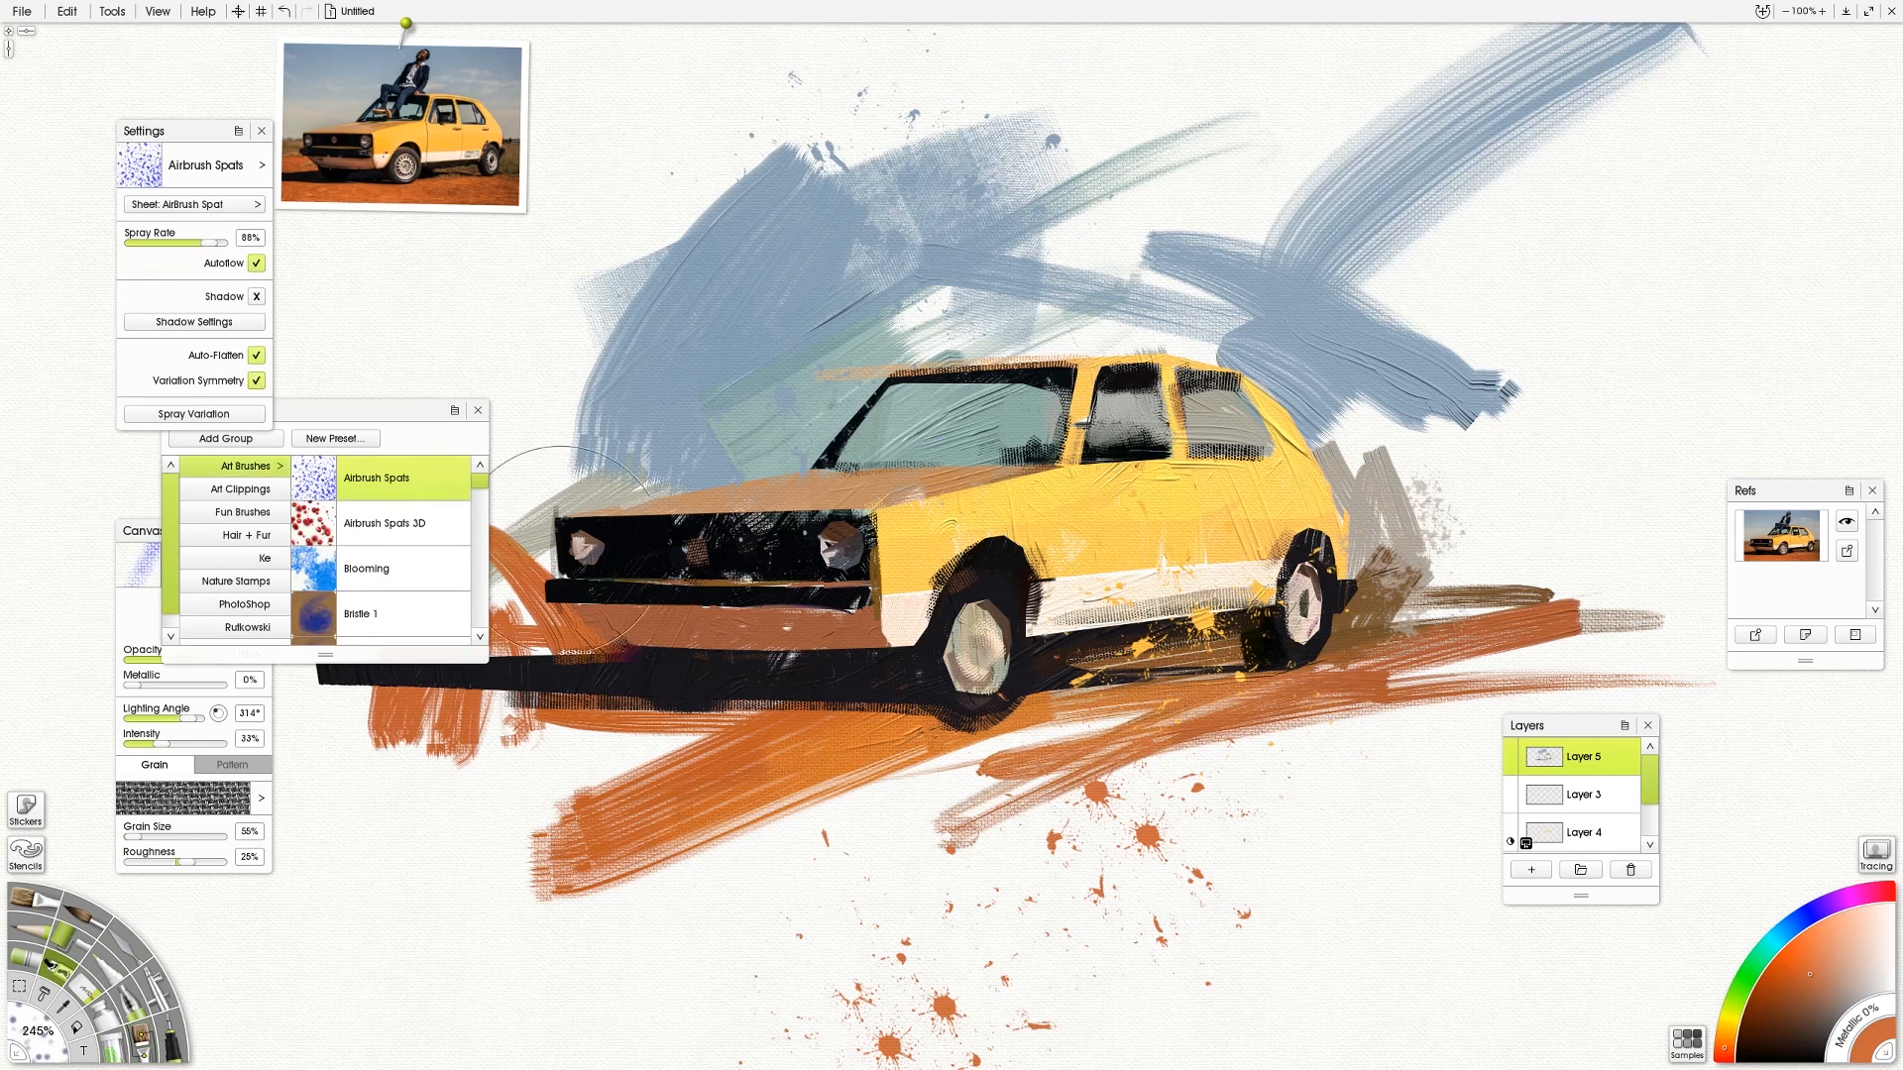
pyautogui.click(423, 180)
pyautogui.moveTo(1075, 649); pyautogui.dragTo(1065, 693)
pyautogui.moveTo(961, 702); pyautogui.dragTo(1062, 678)
# Try sampled speckles on the front grille, undo them, and spray around the windshield's front corner
pyautogui.keyDown('alt'); pyautogui.click(358, 190); pyautogui.keyUp('alt')
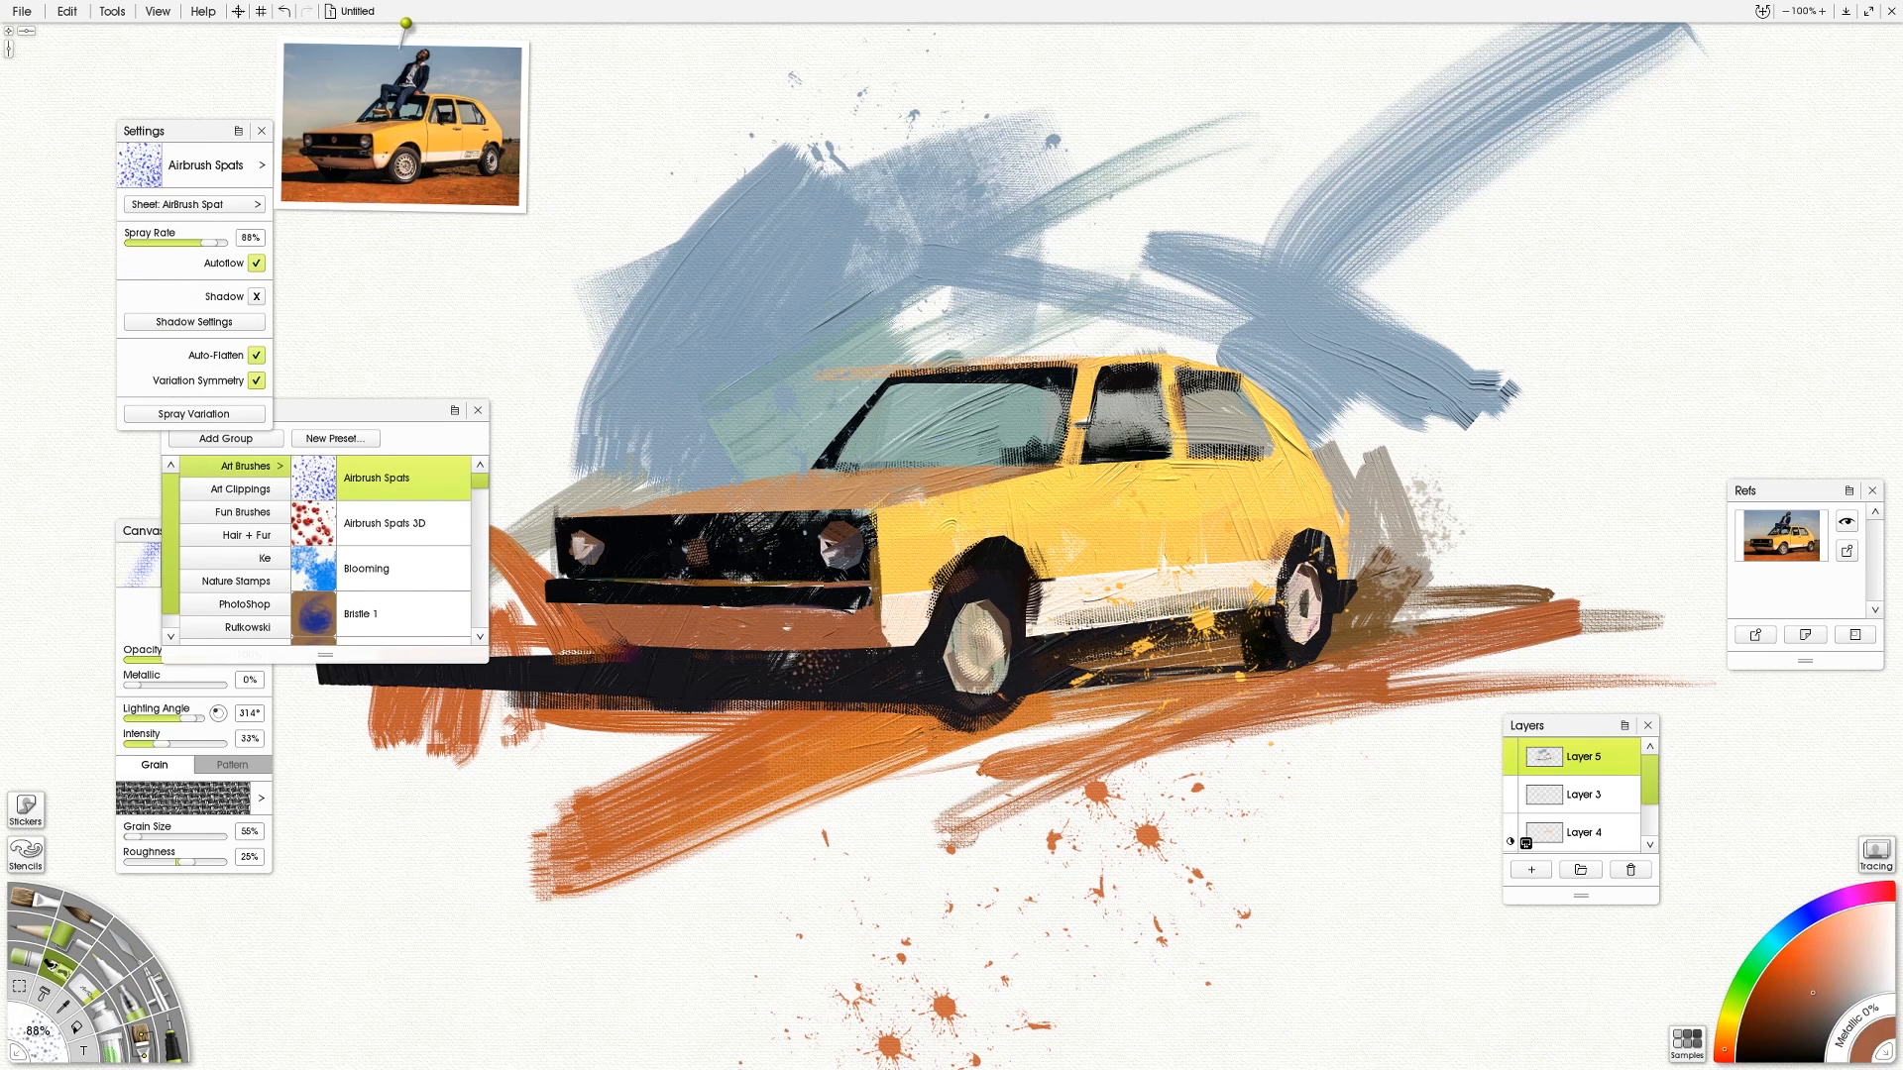
pyautogui.keyDown('alt'); pyautogui.click(301, 169); pyautogui.keyUp('alt')
pyautogui.click(598, 560)
pyautogui.hotkey('ctrl', 'z')
pyautogui.moveTo(873, 414); pyautogui.dragTo(850, 436)
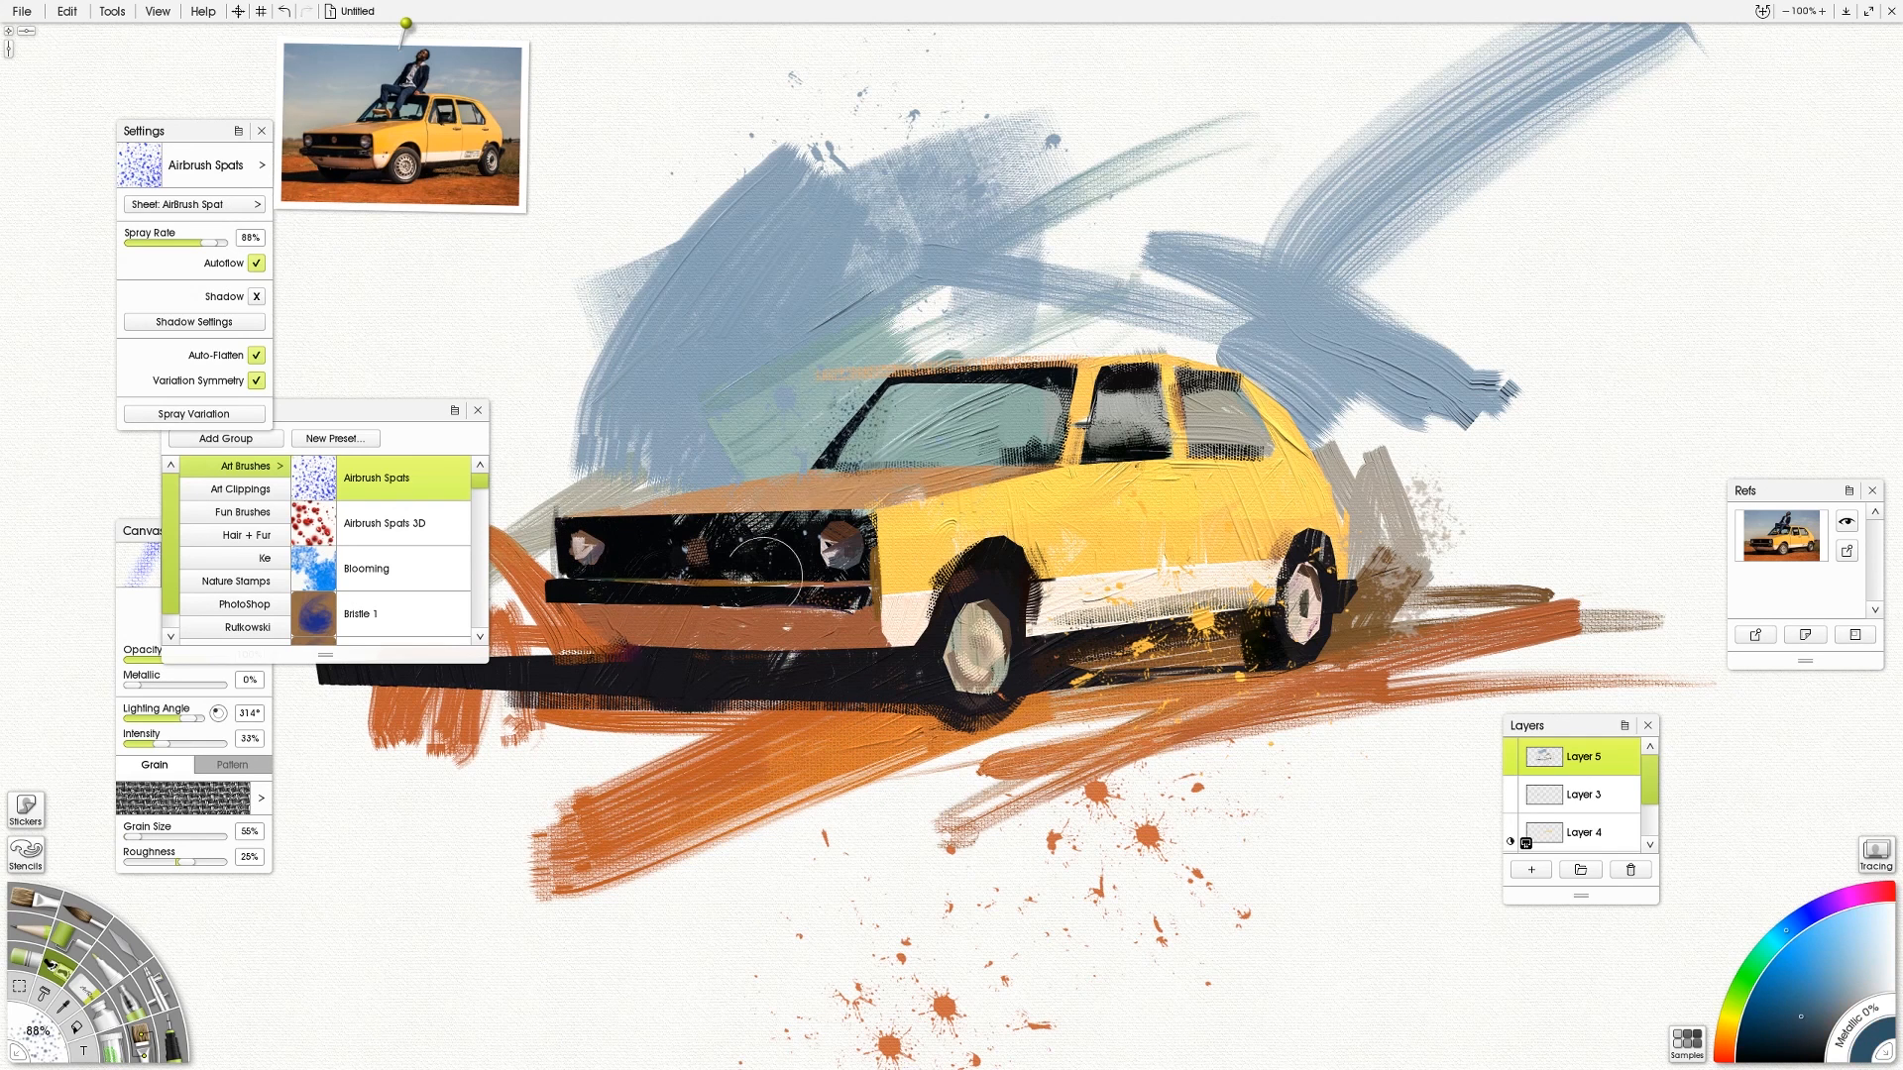
pyautogui.keyDown('alt'); pyautogui.click(498, 64); pyautogui.keyUp('alt')
pyautogui.click(1173, 355)
pyautogui.hotkey('ctrl', 'z')
# Reduce the Airbrush Spats size to 65% and spray sampled yellow and near-black speckles around the front wheel
pyautogui.keyDown('alt'); pyautogui.click(420, 138); pyautogui.keyUp('alt')
pyautogui.moveTo(1063, 583); pyautogui.dragTo(1003, 541)
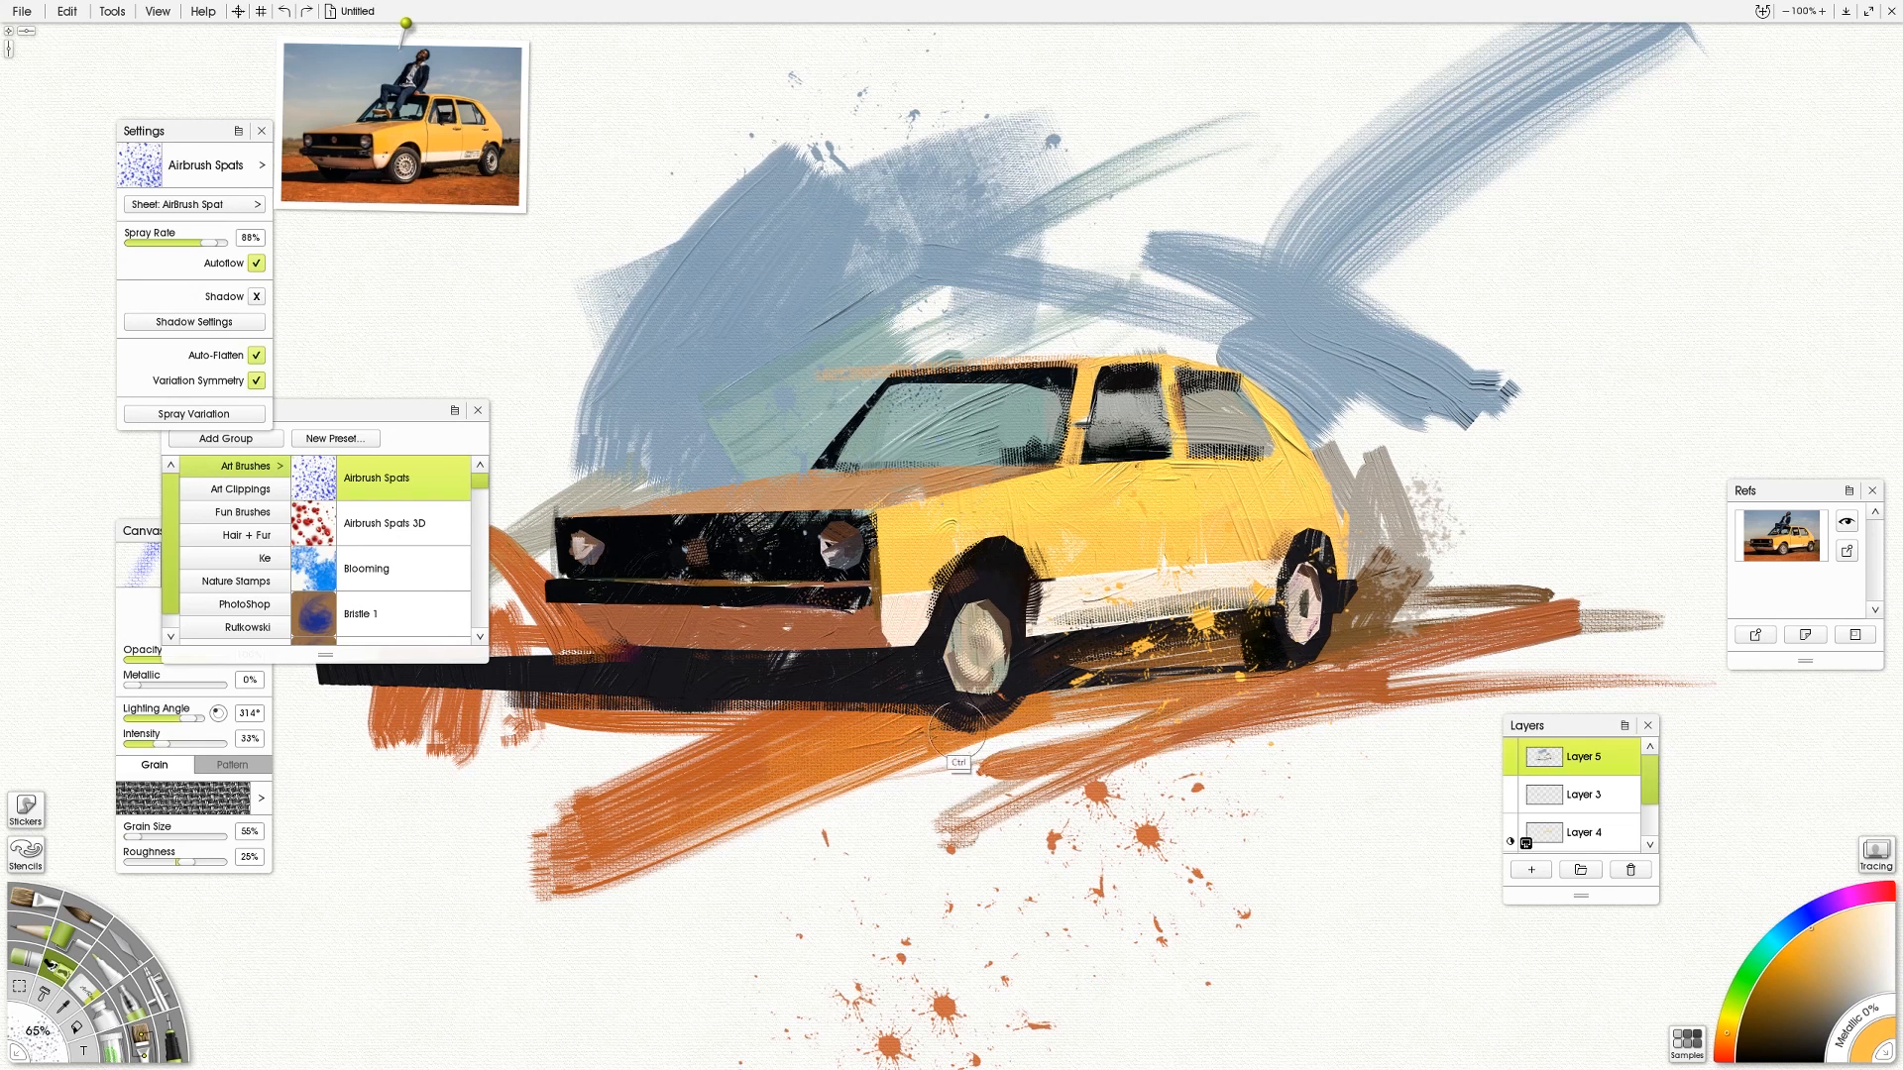
pyautogui.keyDown('alt'); pyautogui.click(906, 711); pyautogui.keyUp('alt')
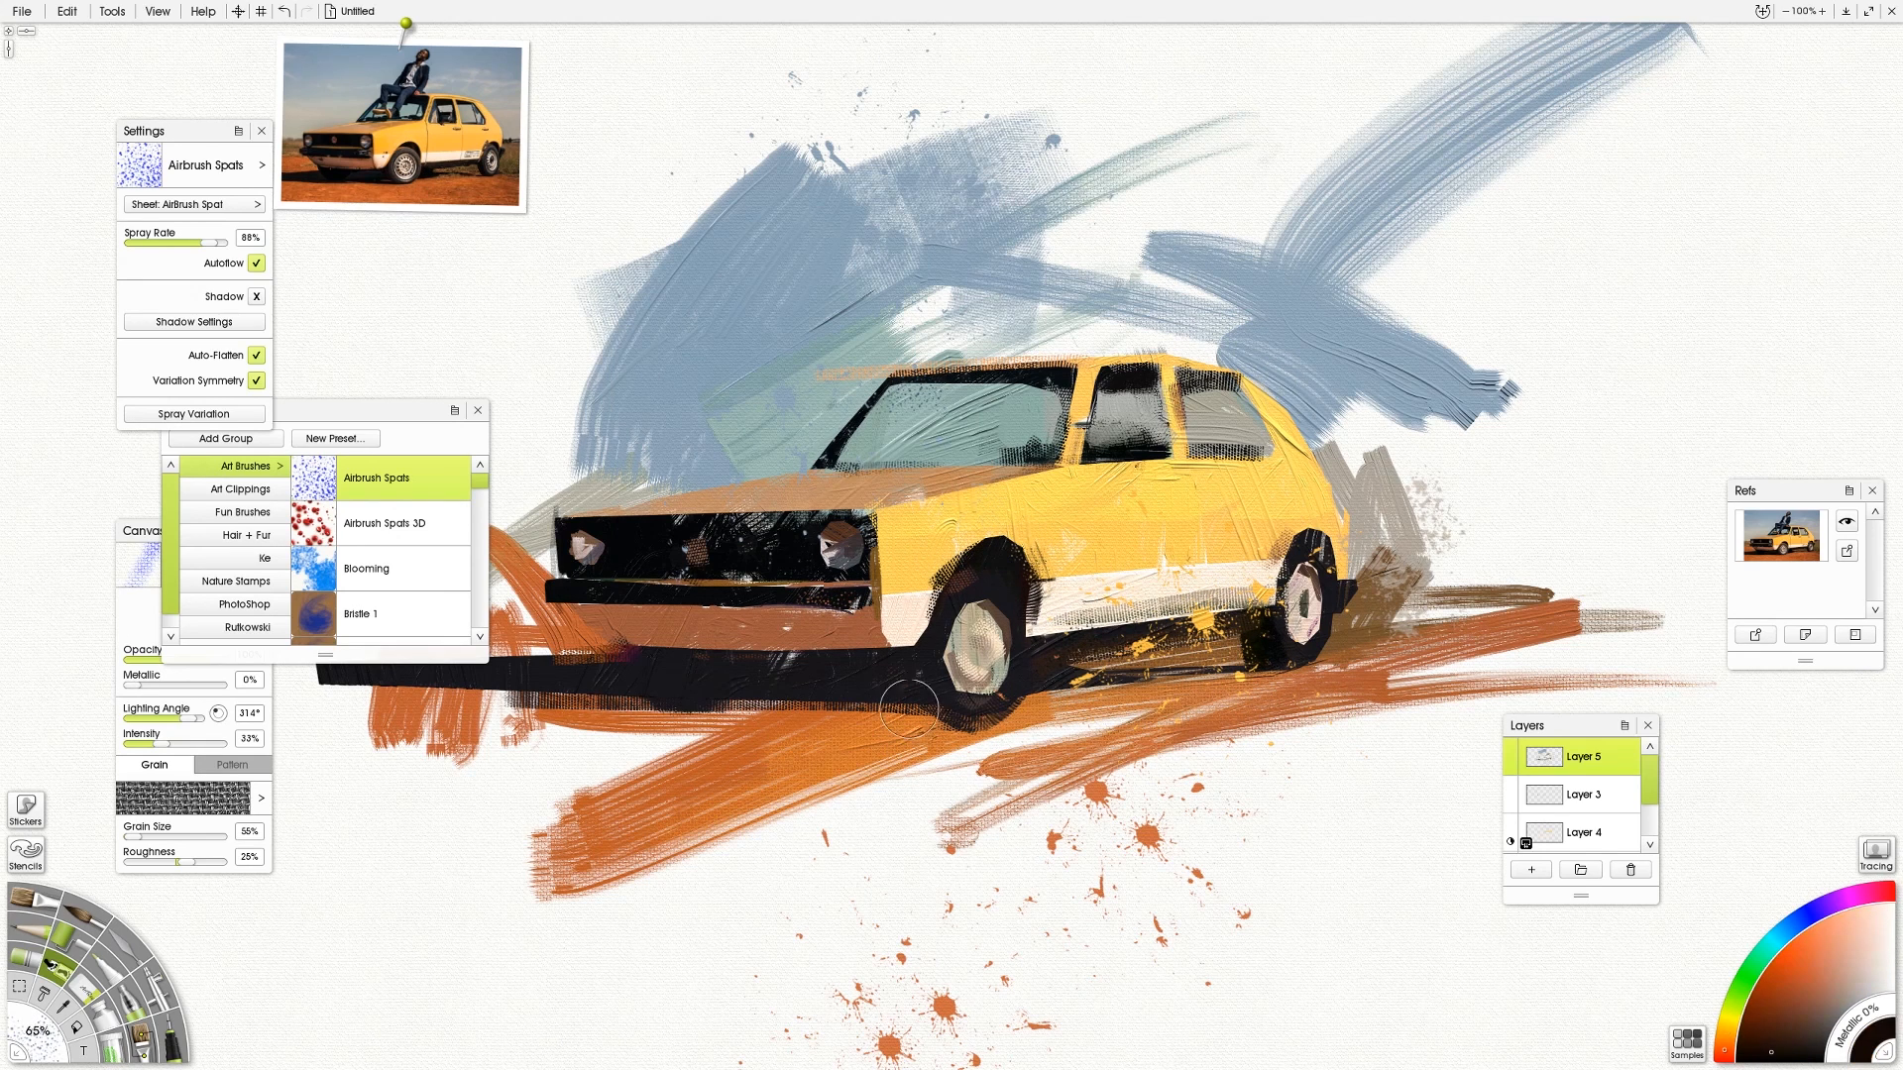
pyautogui.keyDown('alt'); pyautogui.click(299, 125); pyautogui.keyUp('alt')
pyautogui.click(585, 543)
pyautogui.hotkey('ctrl', 'z')
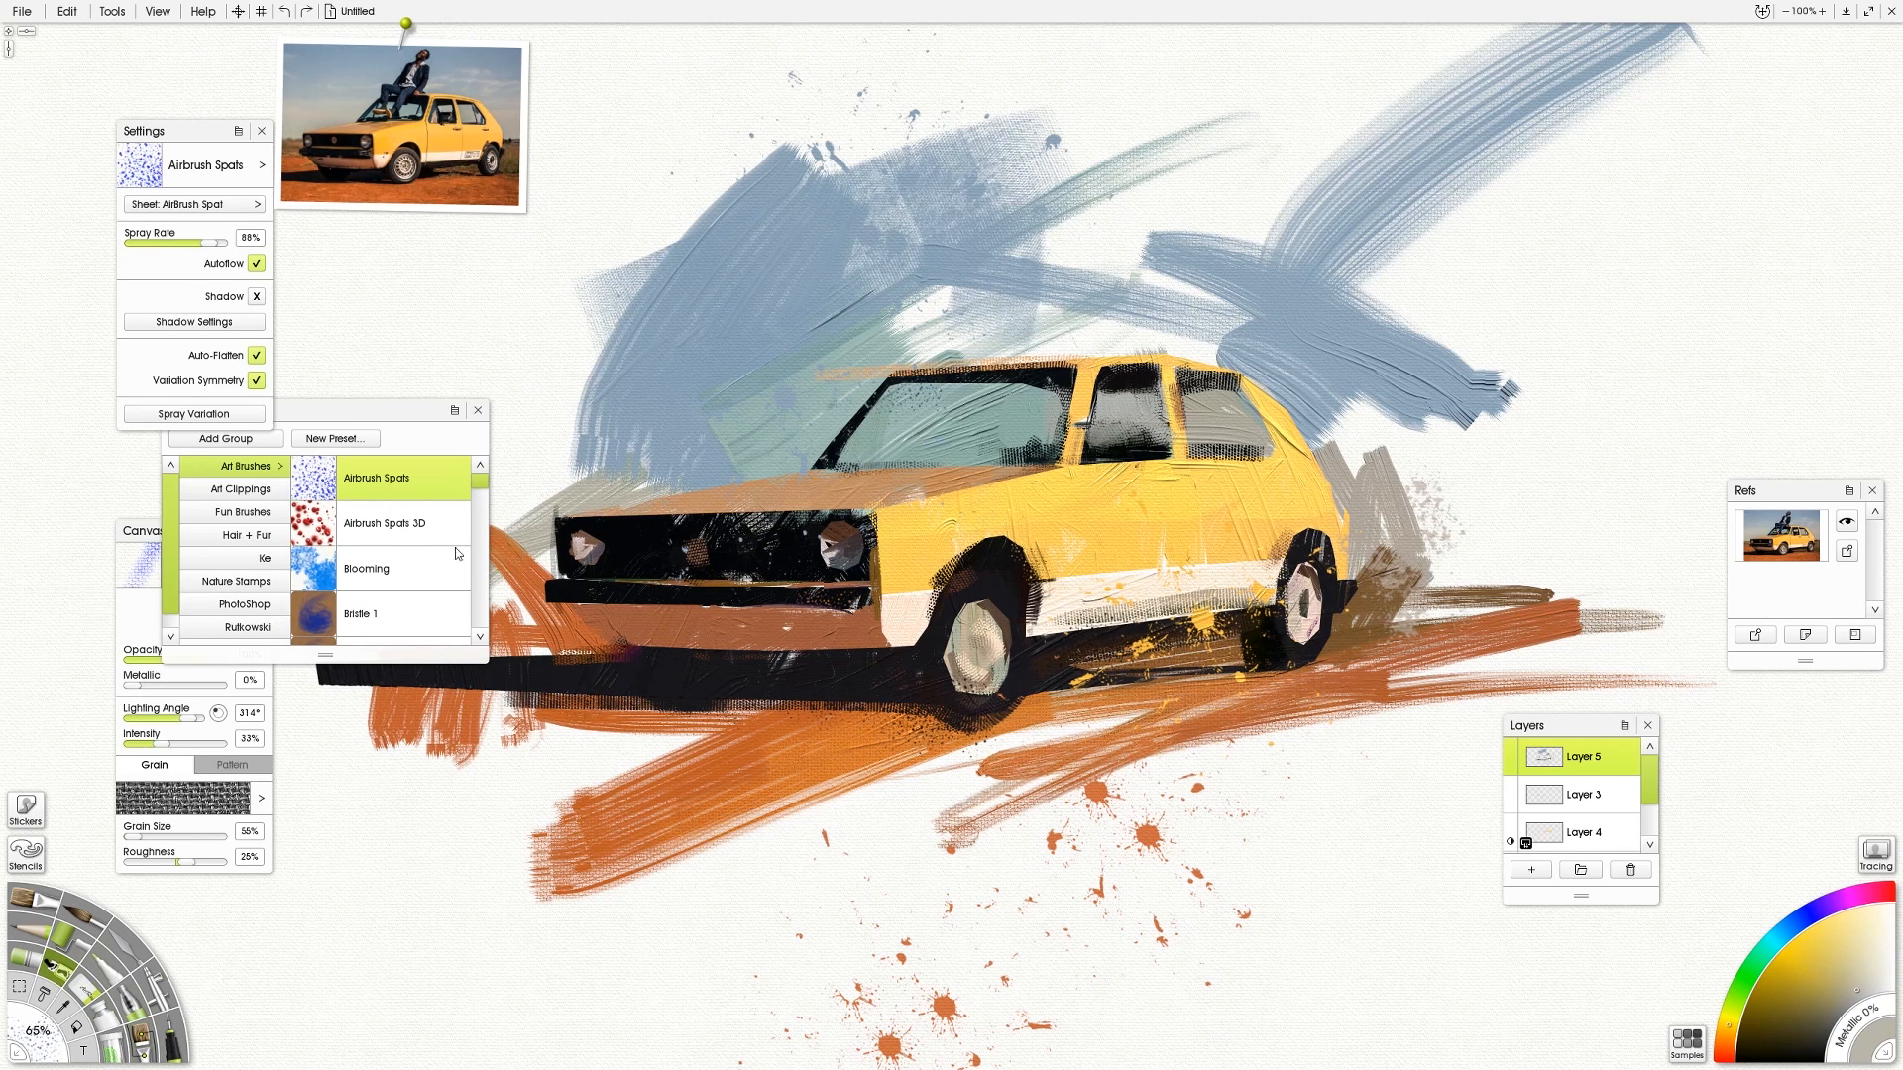
# Try a sampled orange stroke along the car's hood with the Dirty preset, and undo it
pyautogui.scroll(-5, 432, 553)
pyautogui.click(388, 595)
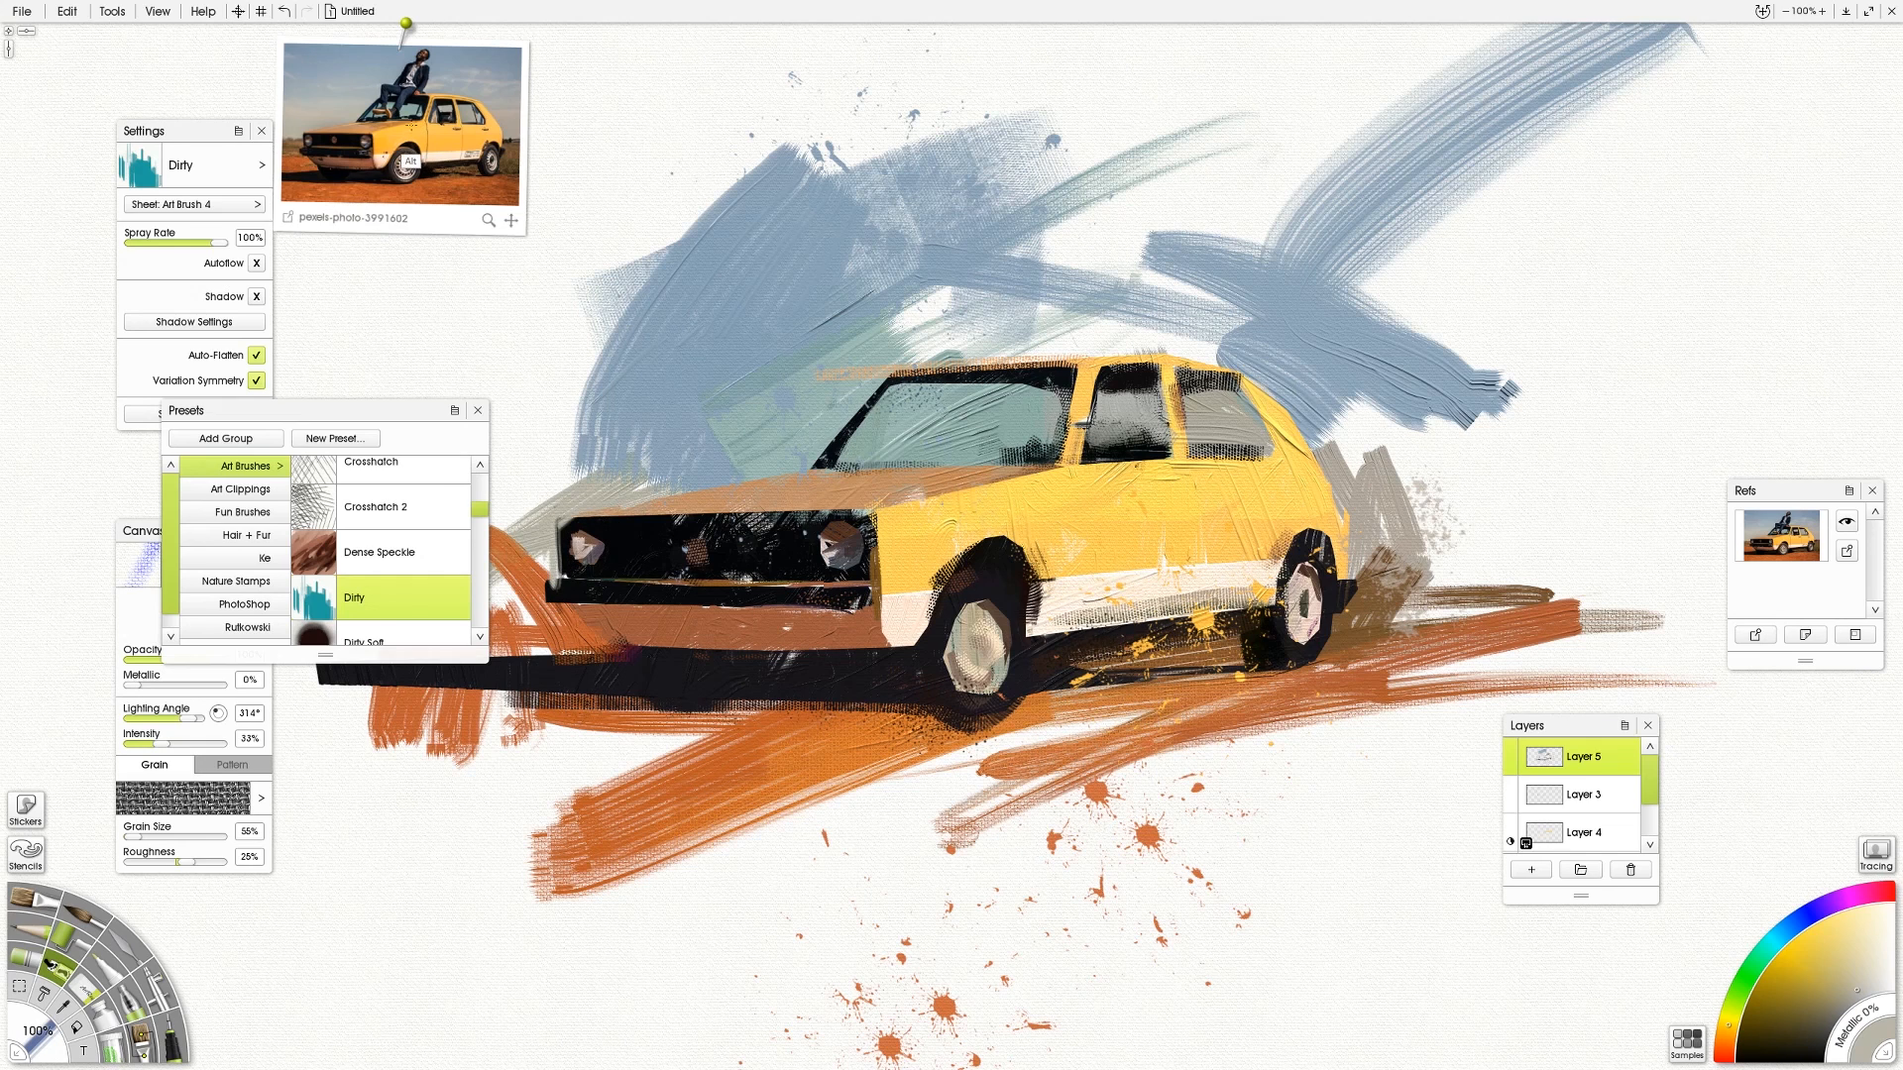
pyautogui.keyDown('alt'); pyautogui.click(408, 131); pyautogui.keyUp('alt')
pyautogui.moveTo(1033, 478); pyautogui.dragTo(914, 497)
pyautogui.hotkey('ctrl', 'z')
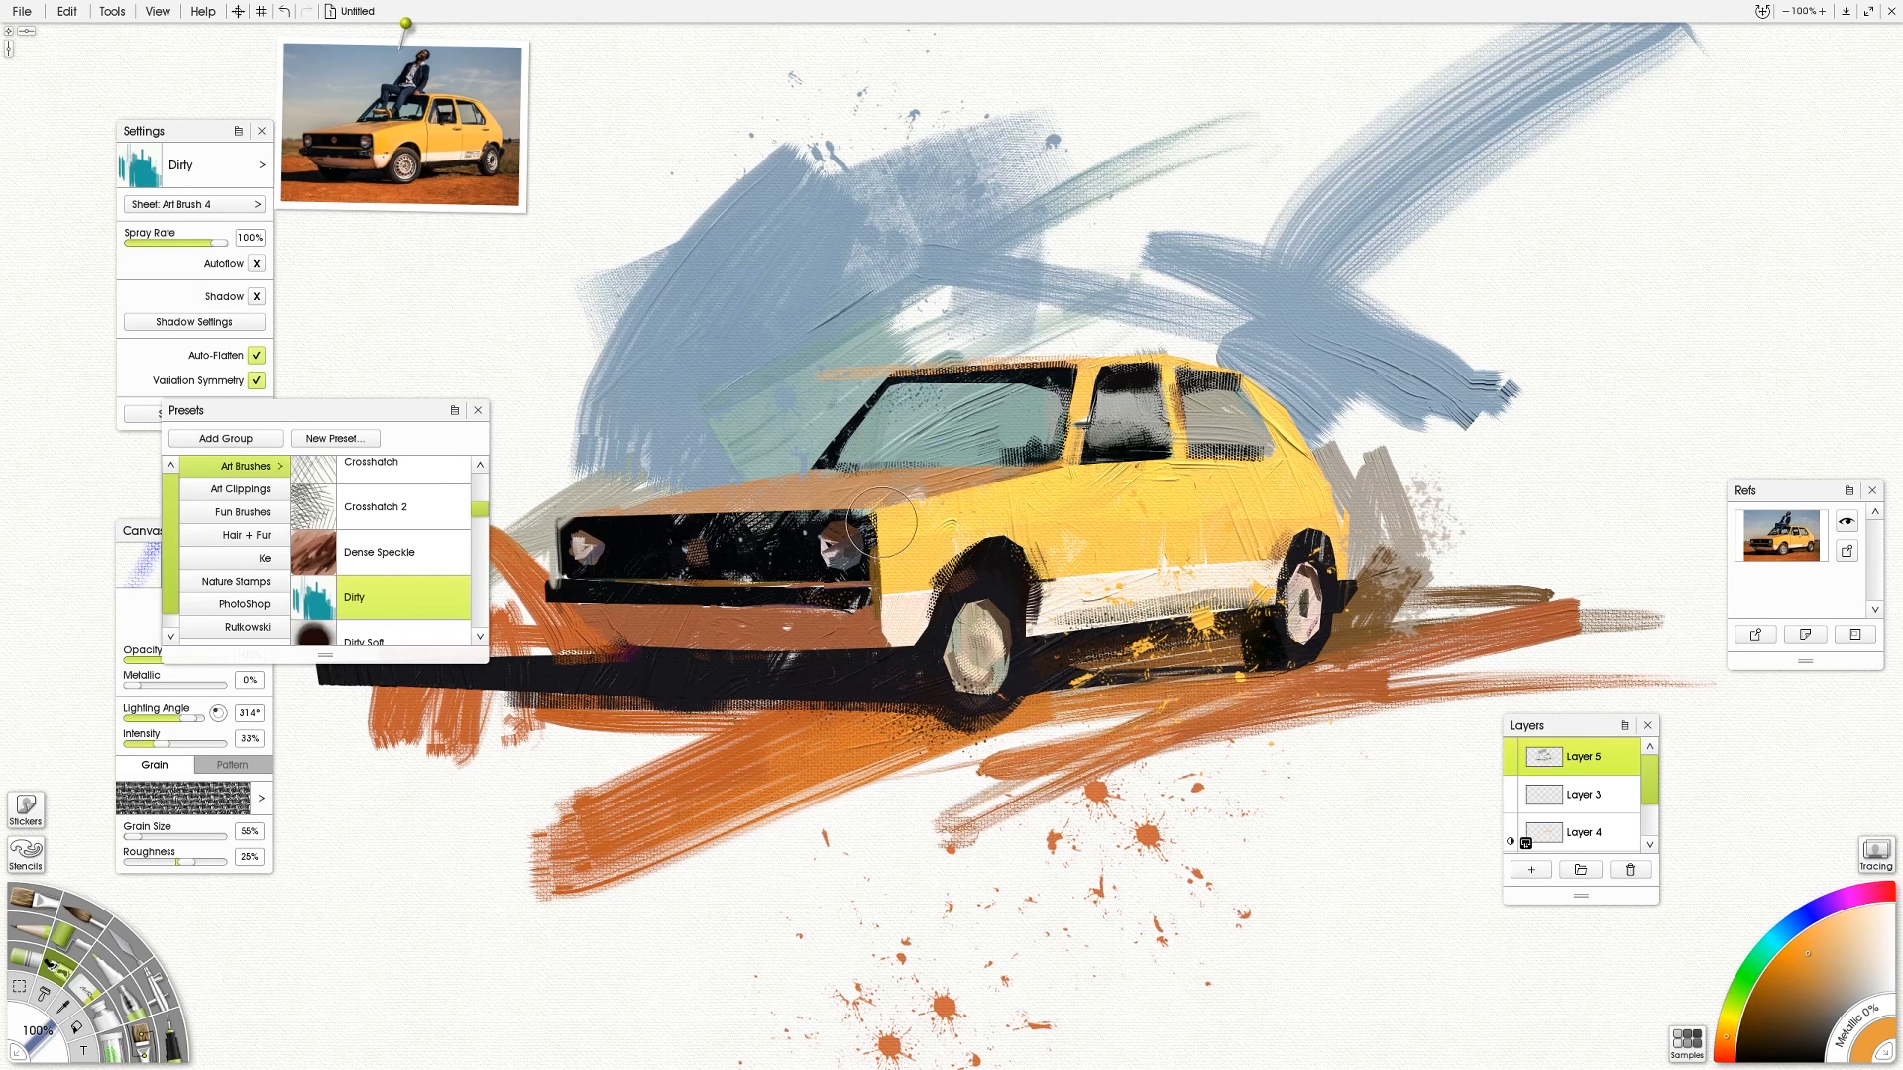
# Add a new layer above Layer 5 and choose the Rake - Stroke Angle preset from the Art Brushes group
pyautogui.click(452, 185)
pyautogui.moveTo(1098, 465); pyautogui.dragTo(1094, 401)
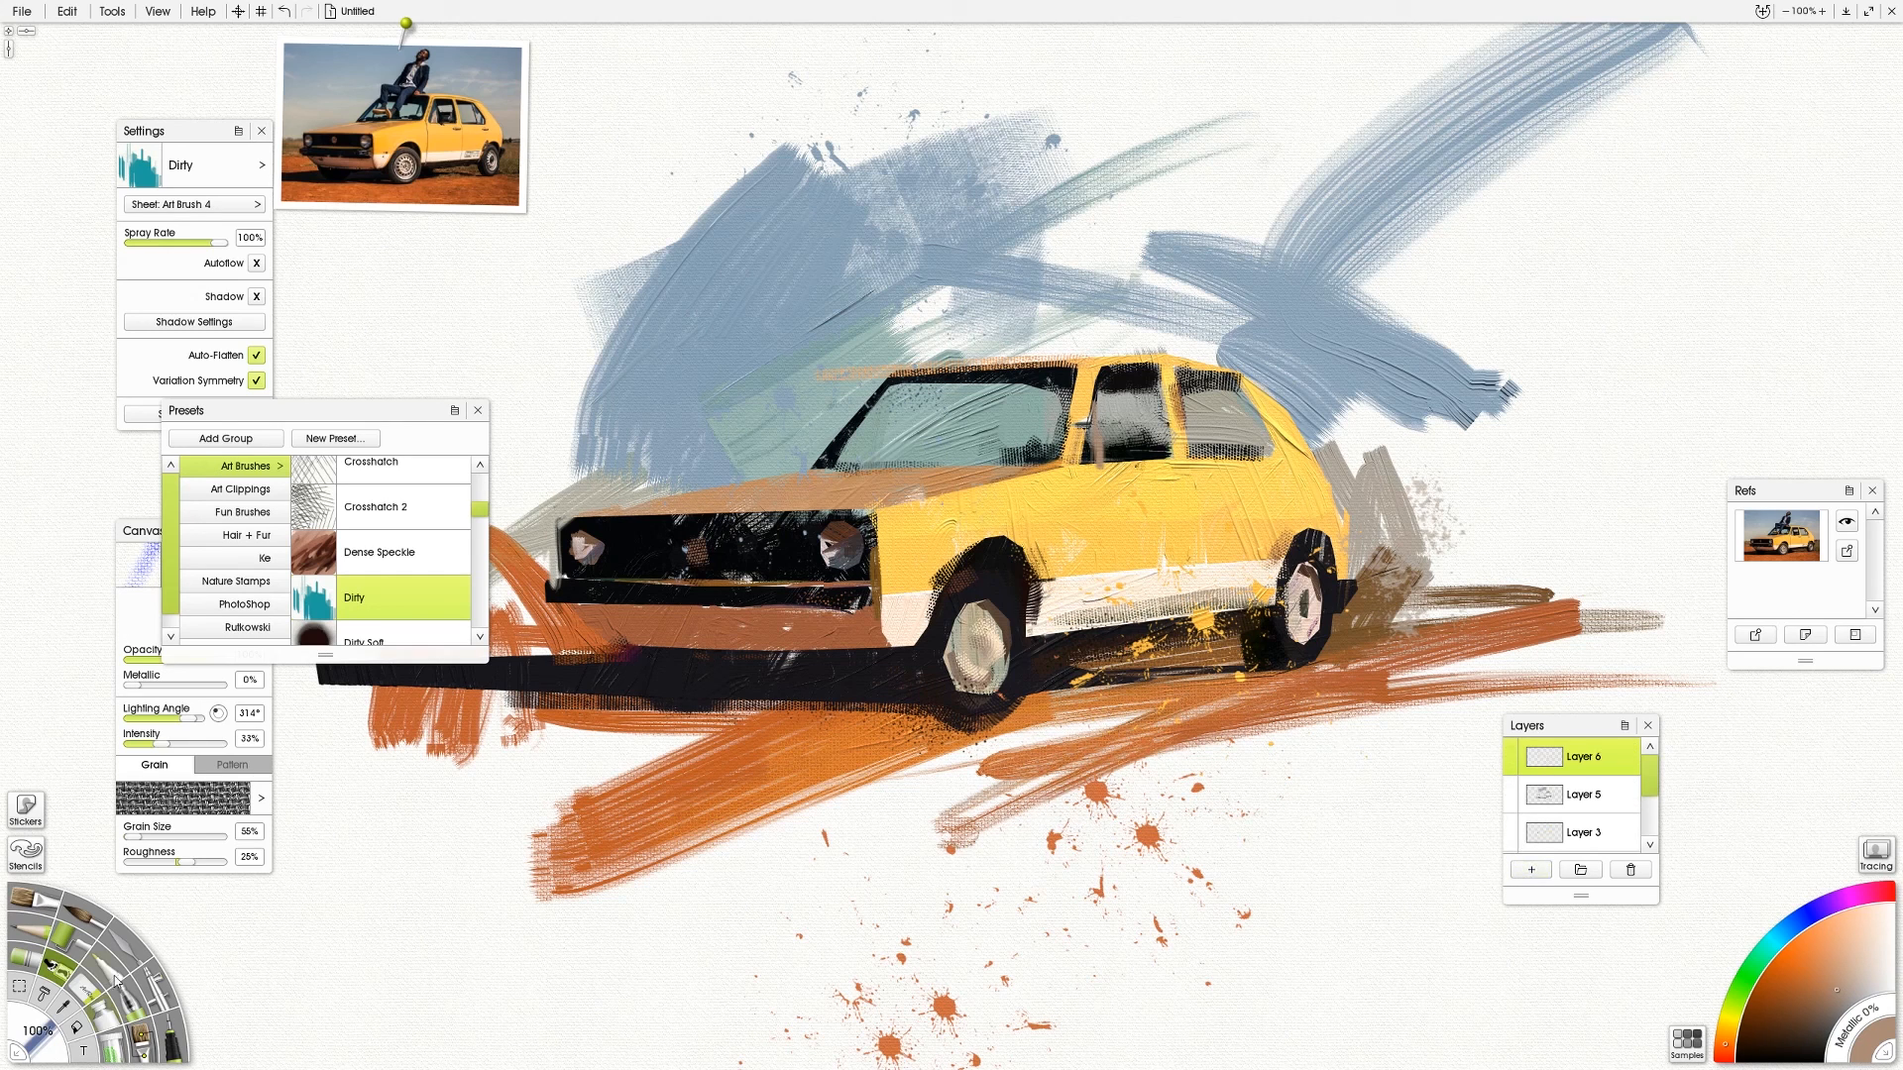
pyautogui.scroll(-5, 386, 550)
pyautogui.click(386, 528)
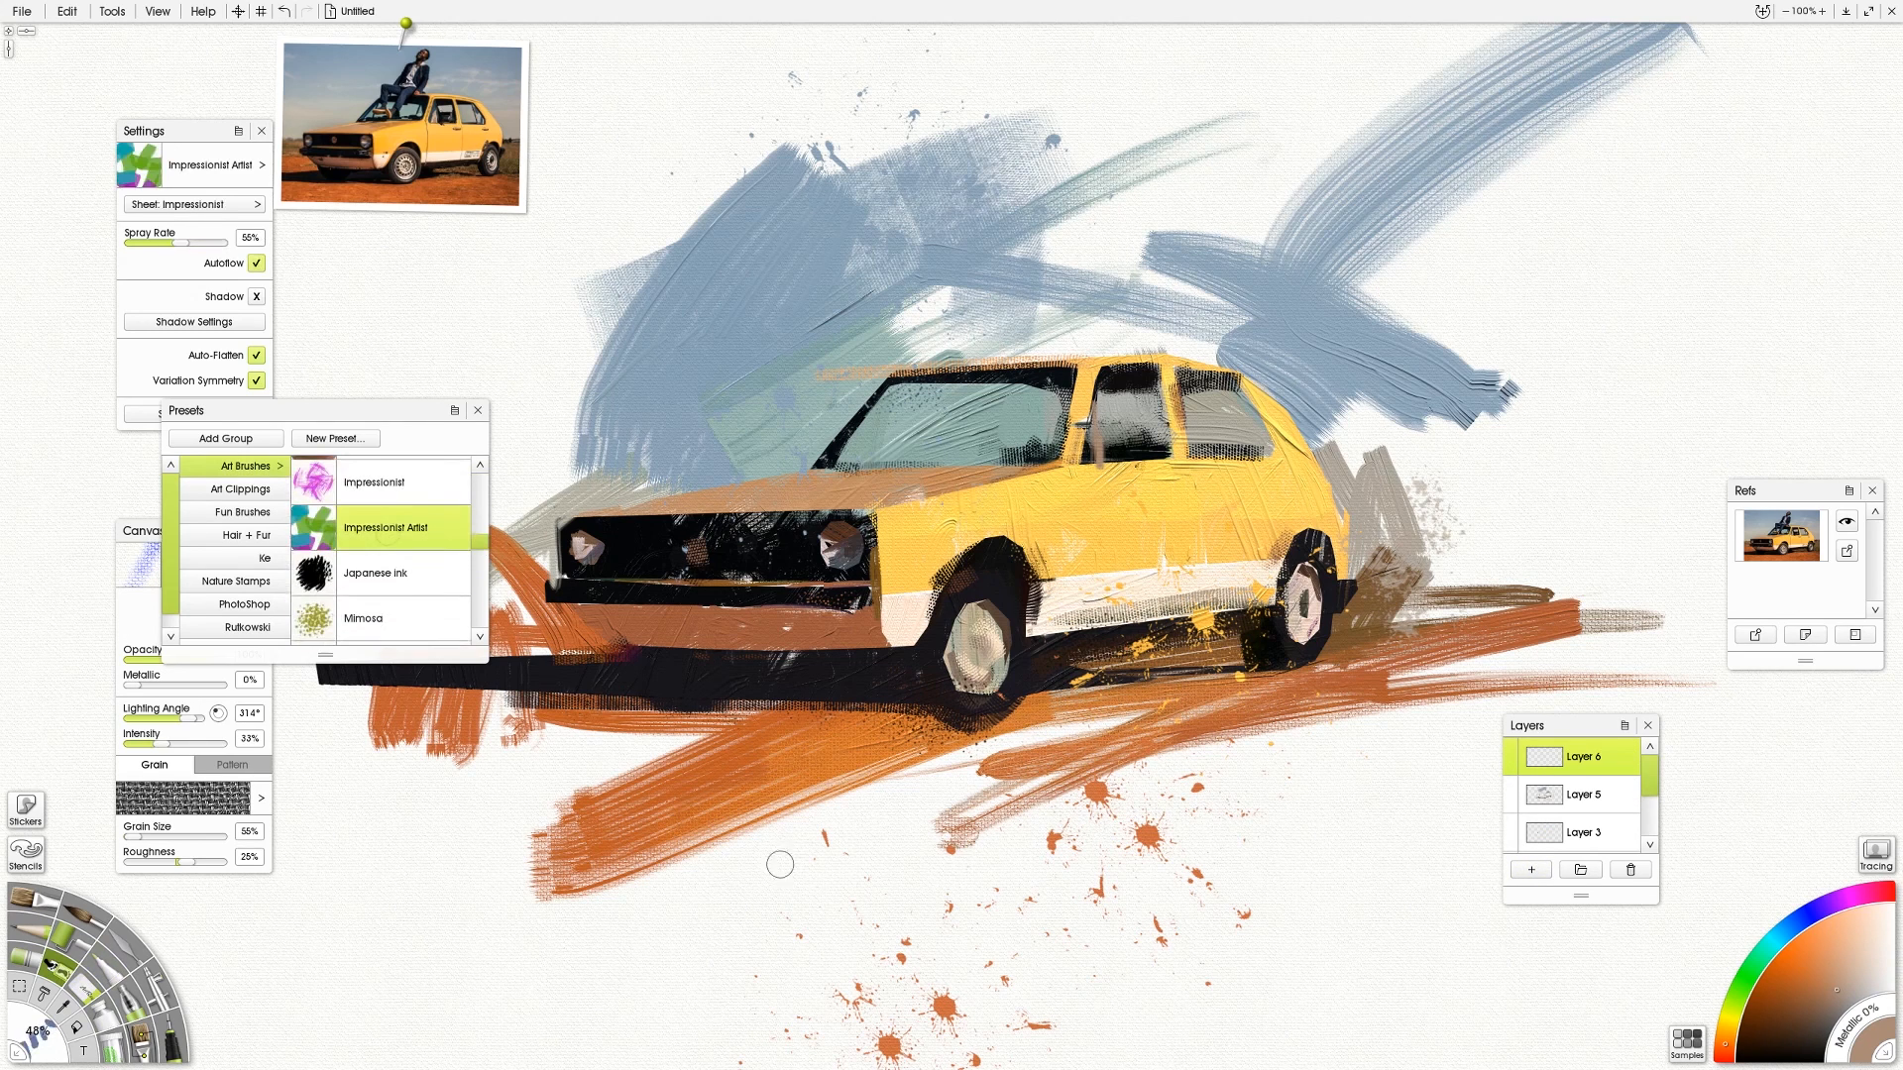
pyautogui.click(386, 482)
pyautogui.scroll(-5, 396, 565)
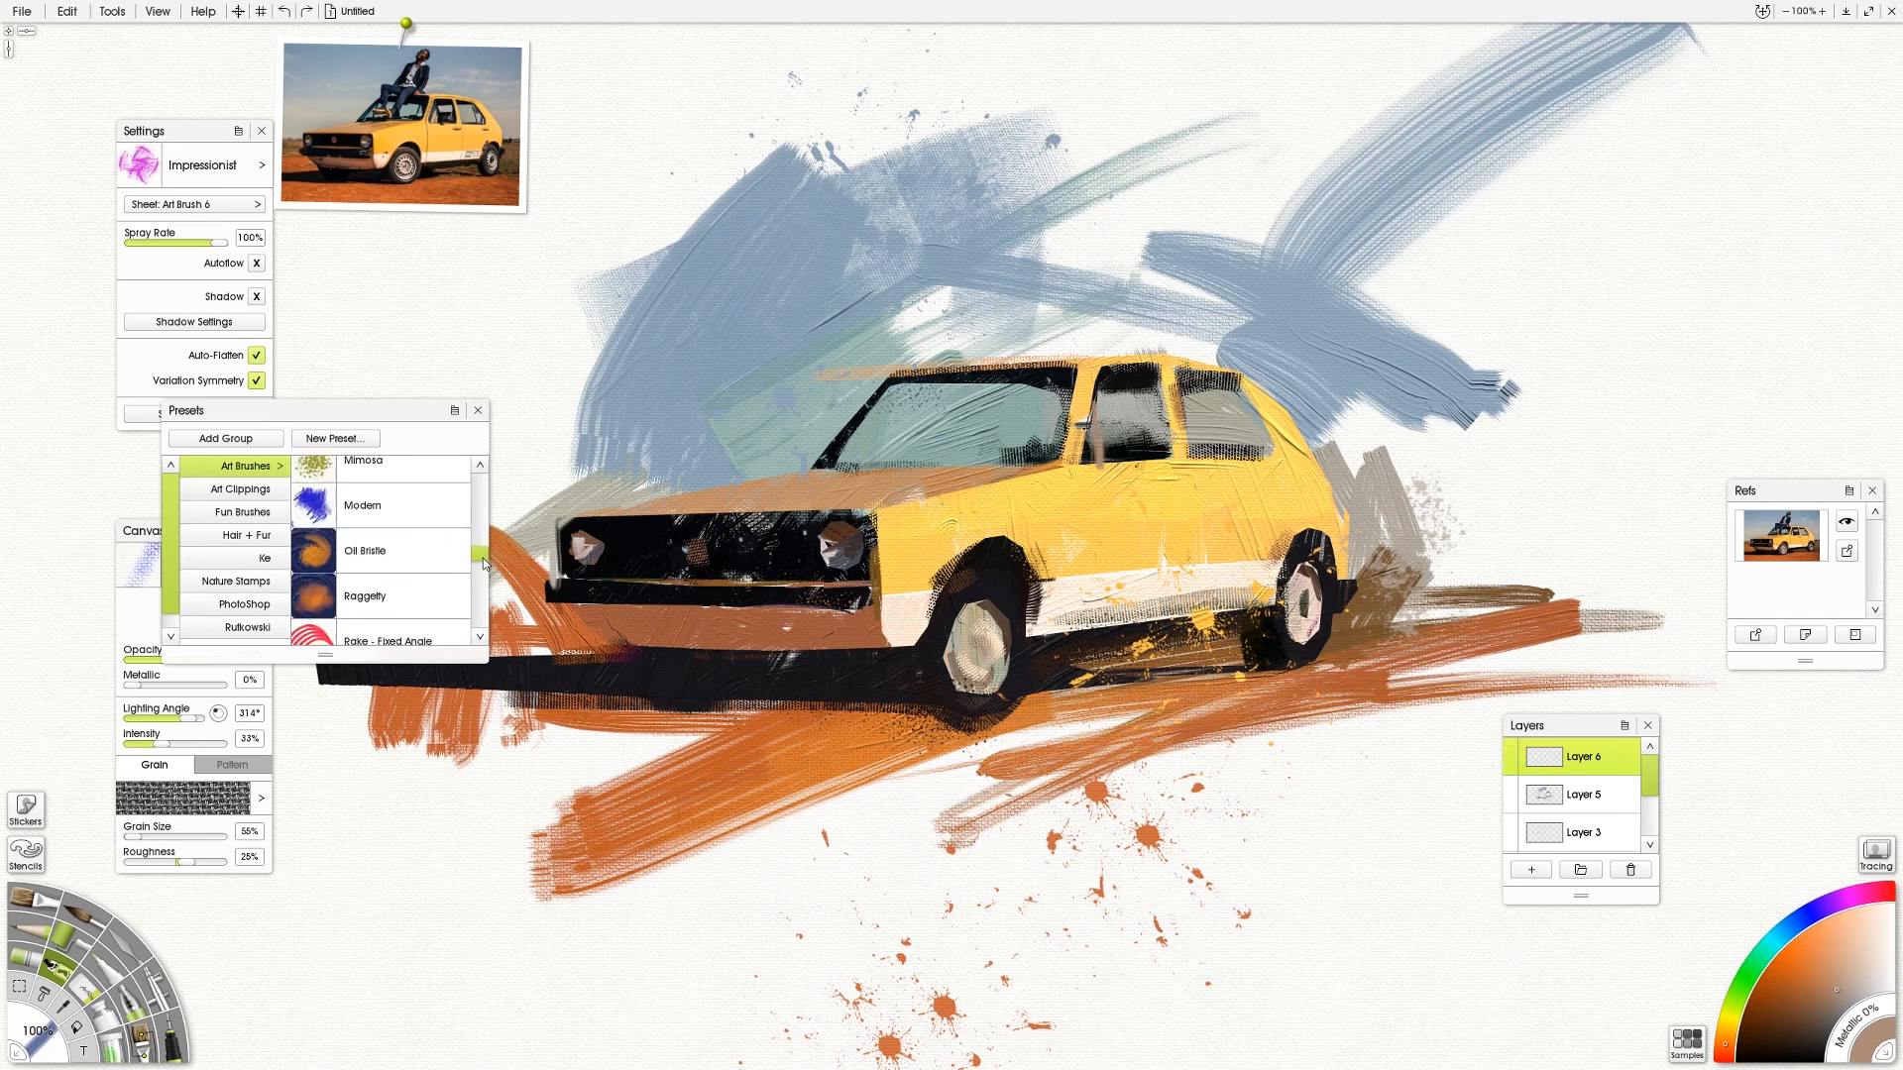
pyautogui.click(396, 555)
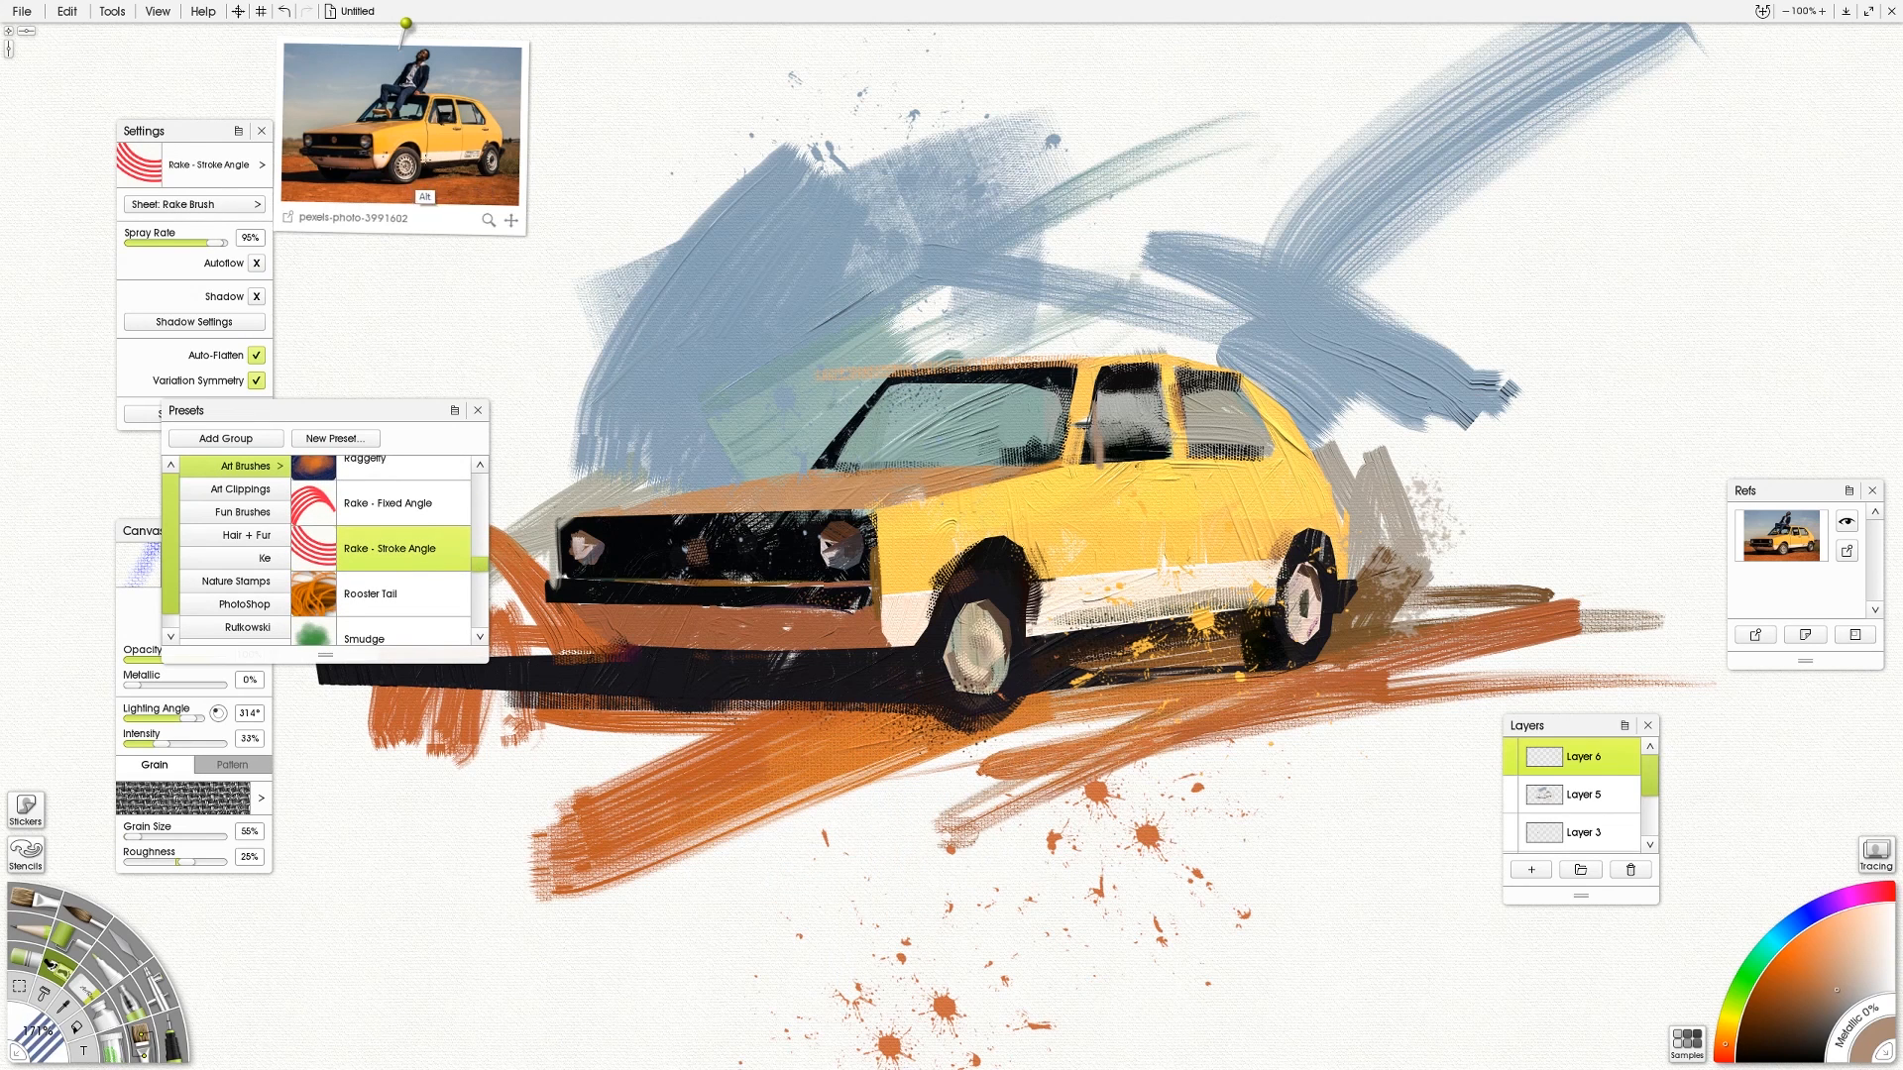
# Paint sampled cream rake lines along the sill past the rear wheel and from the front wheel across the bumper's shadow
pyautogui.keyDown('alt'); pyautogui.click(1037, 634); pyautogui.keyUp('alt')
pyautogui.moveTo(1017, 615); pyautogui.dragTo(1558, 572)
pyautogui.moveTo(880, 622); pyautogui.dragTo(373, 702)
pyautogui.hotkey('ctrl', 'z')
pyautogui.keyDown('shift'); pyautogui.moveTo(956, 684); pyautogui.dragTo(983, 680); pyautogui.keyUp('shift')
pyautogui.moveTo(892, 626); pyautogui.dragTo(346, 729)
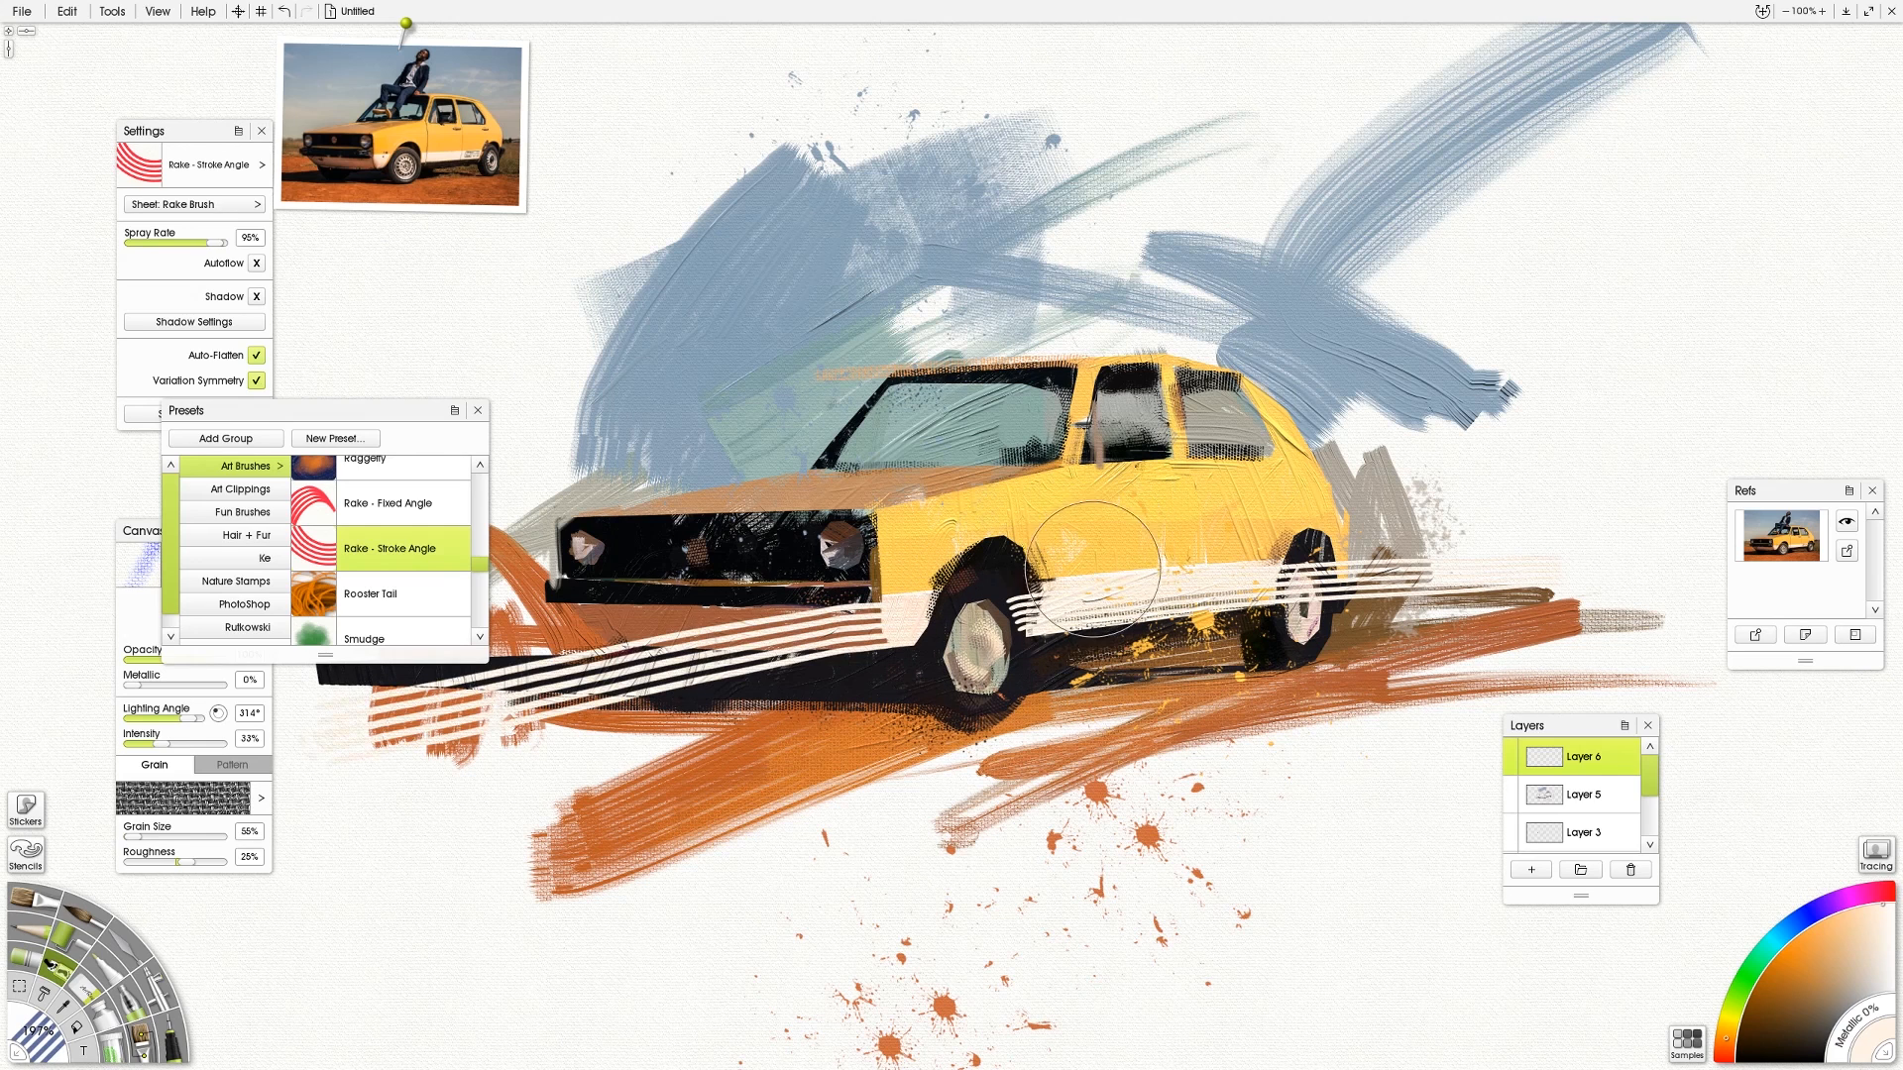
# Reduce the rake brush to 55%, try a stroke beside the car with a color sampled from the reference photo, and undo it
pyautogui.keyDown('shift'); pyautogui.moveTo(1096, 729); pyautogui.dragTo(1010, 736); pyautogui.keyUp('shift')
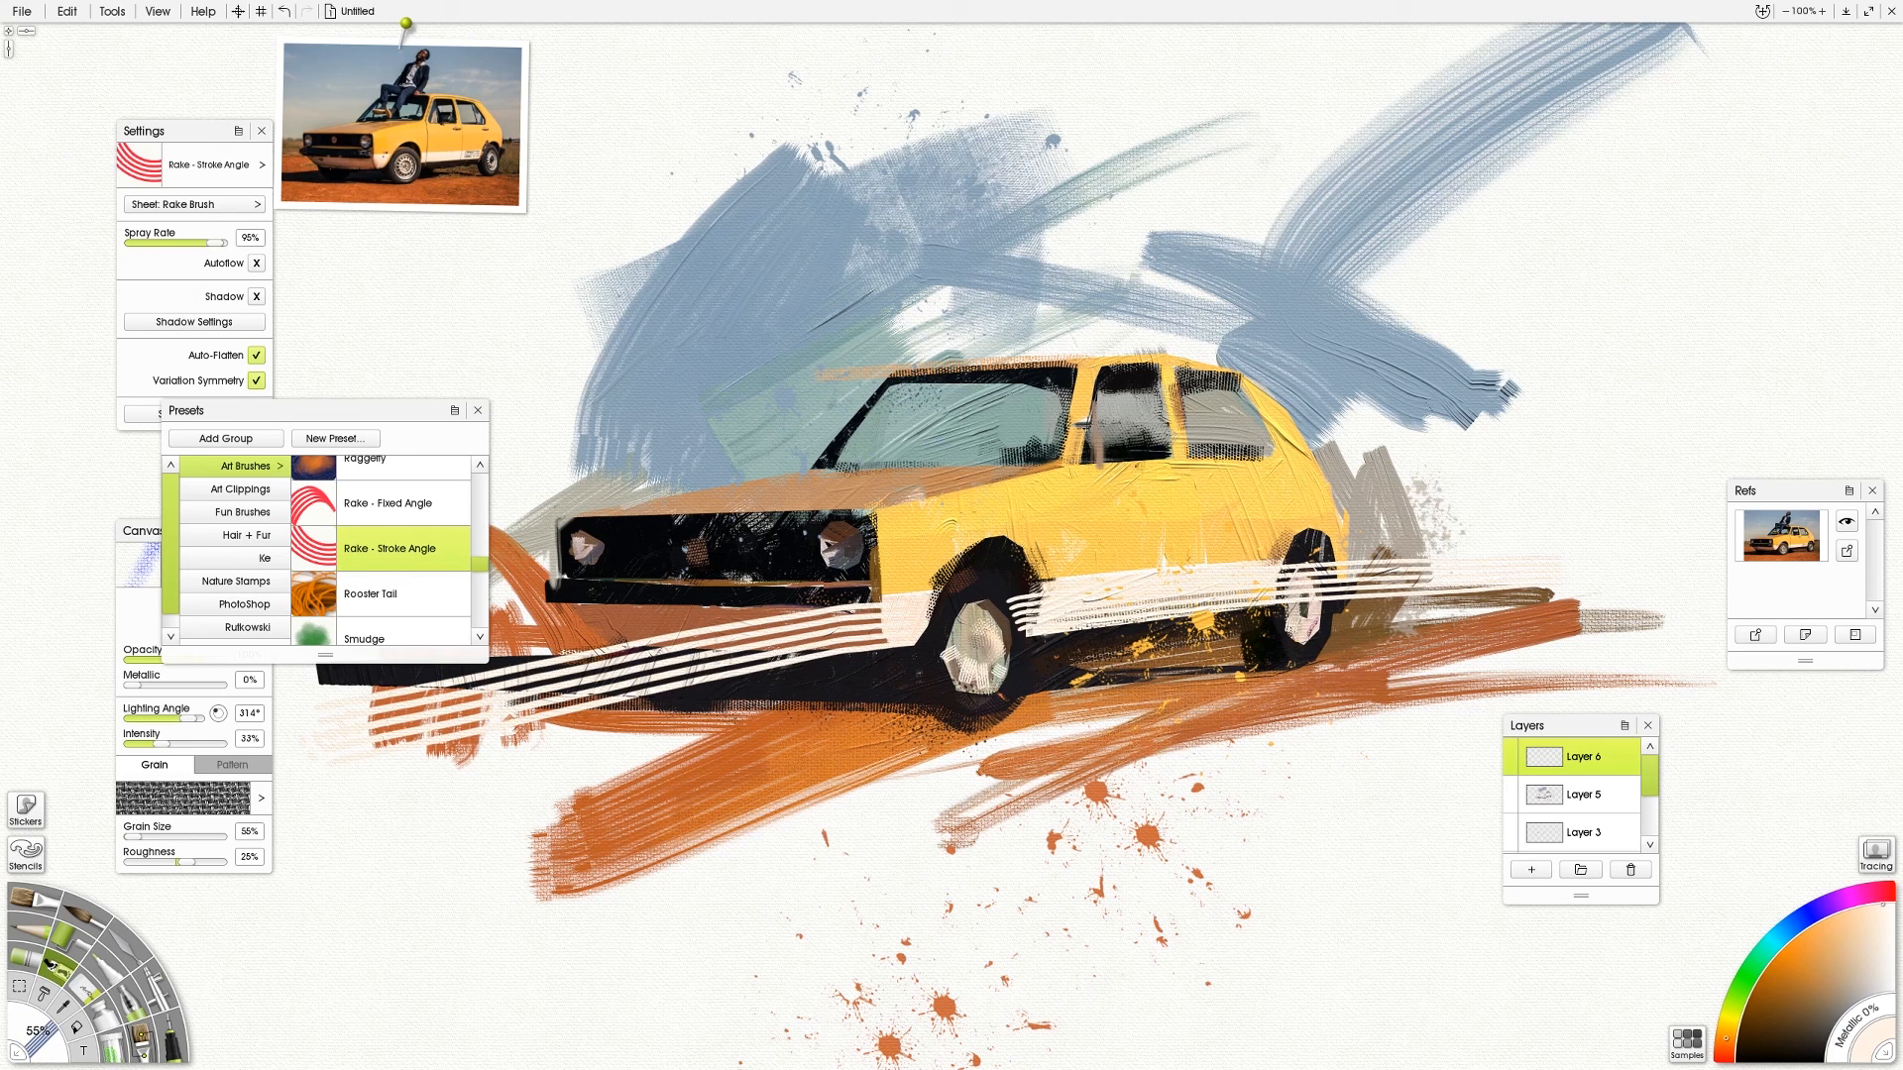
pyautogui.keyDown('alt'); pyautogui.click(409, 108); pyautogui.keyUp('alt')
pyautogui.moveTo(1203, 408); pyautogui.dragTo(1883, 436)
pyautogui.hotkey('ctrl', 'z')
pyautogui.keyDown('alt'); pyautogui.click(353, 157); pyautogui.keyUp('alt')
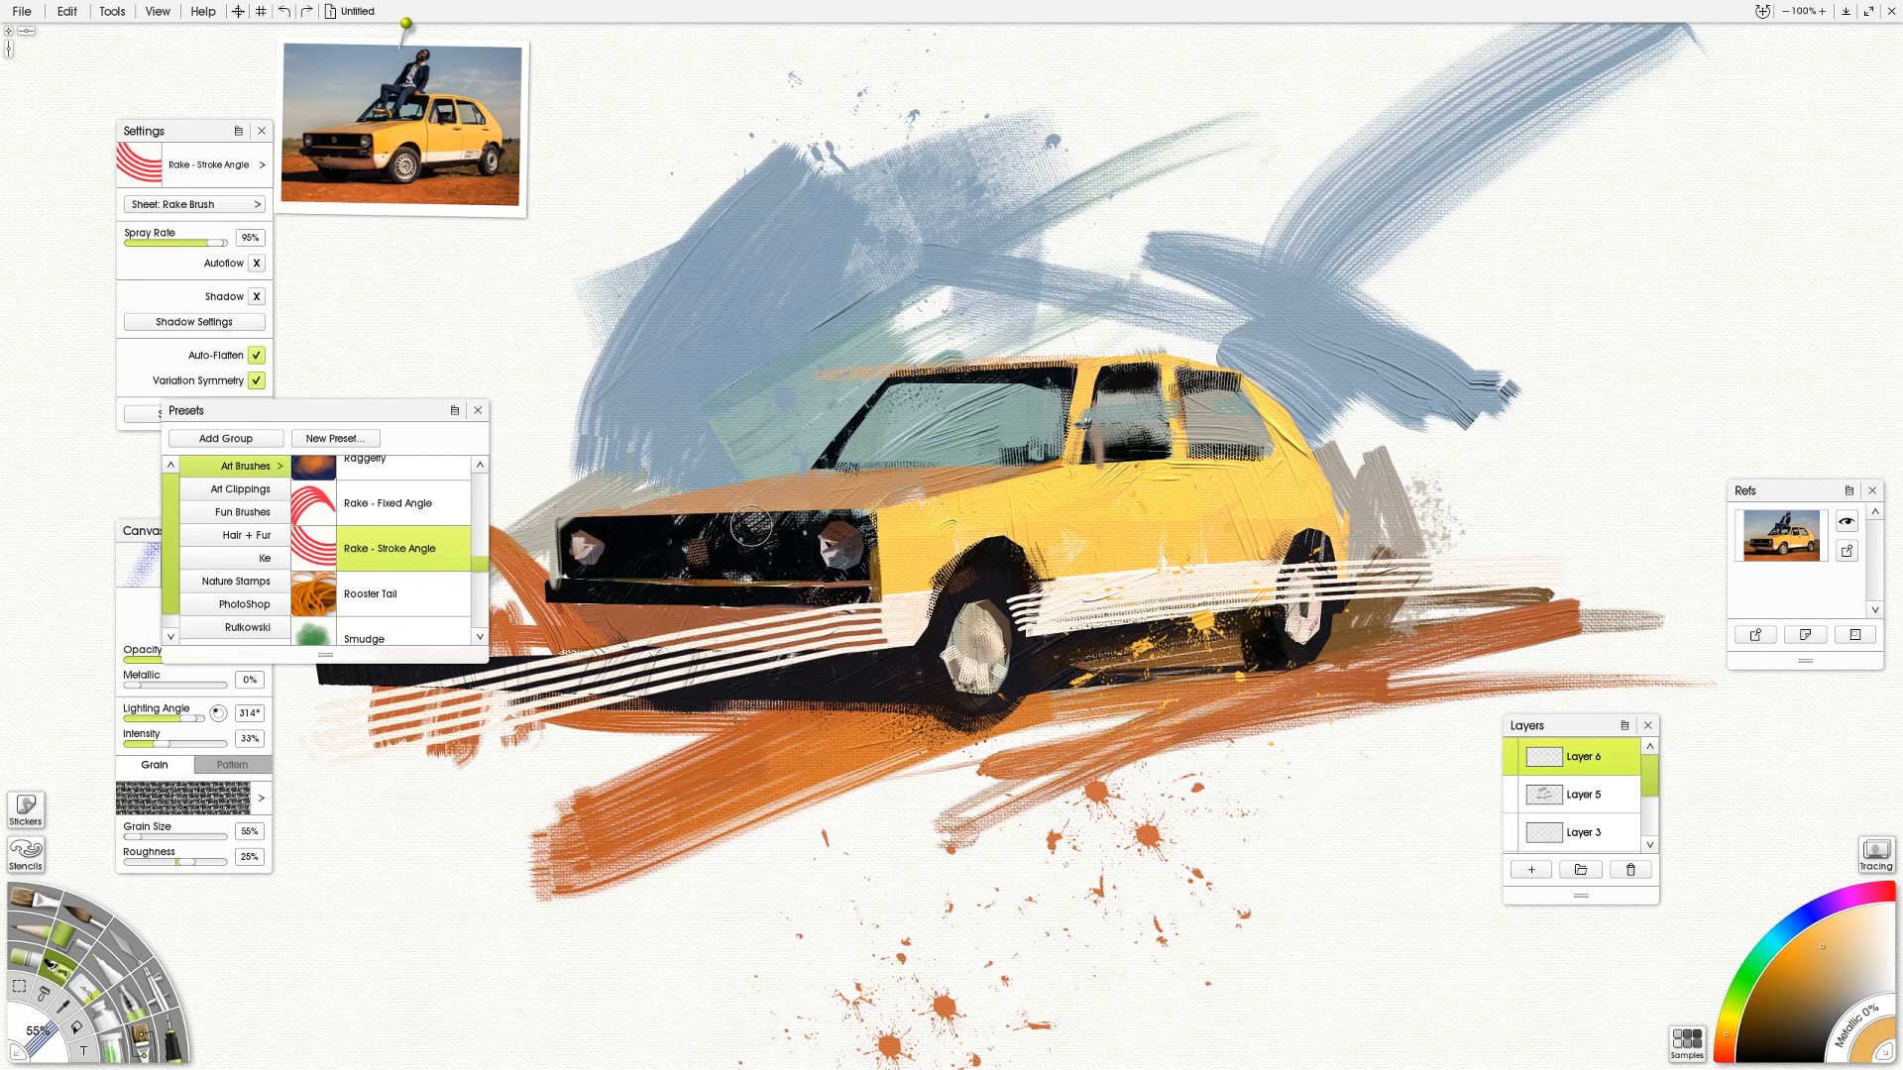
pyautogui.hotkey('ctrl', 'z')
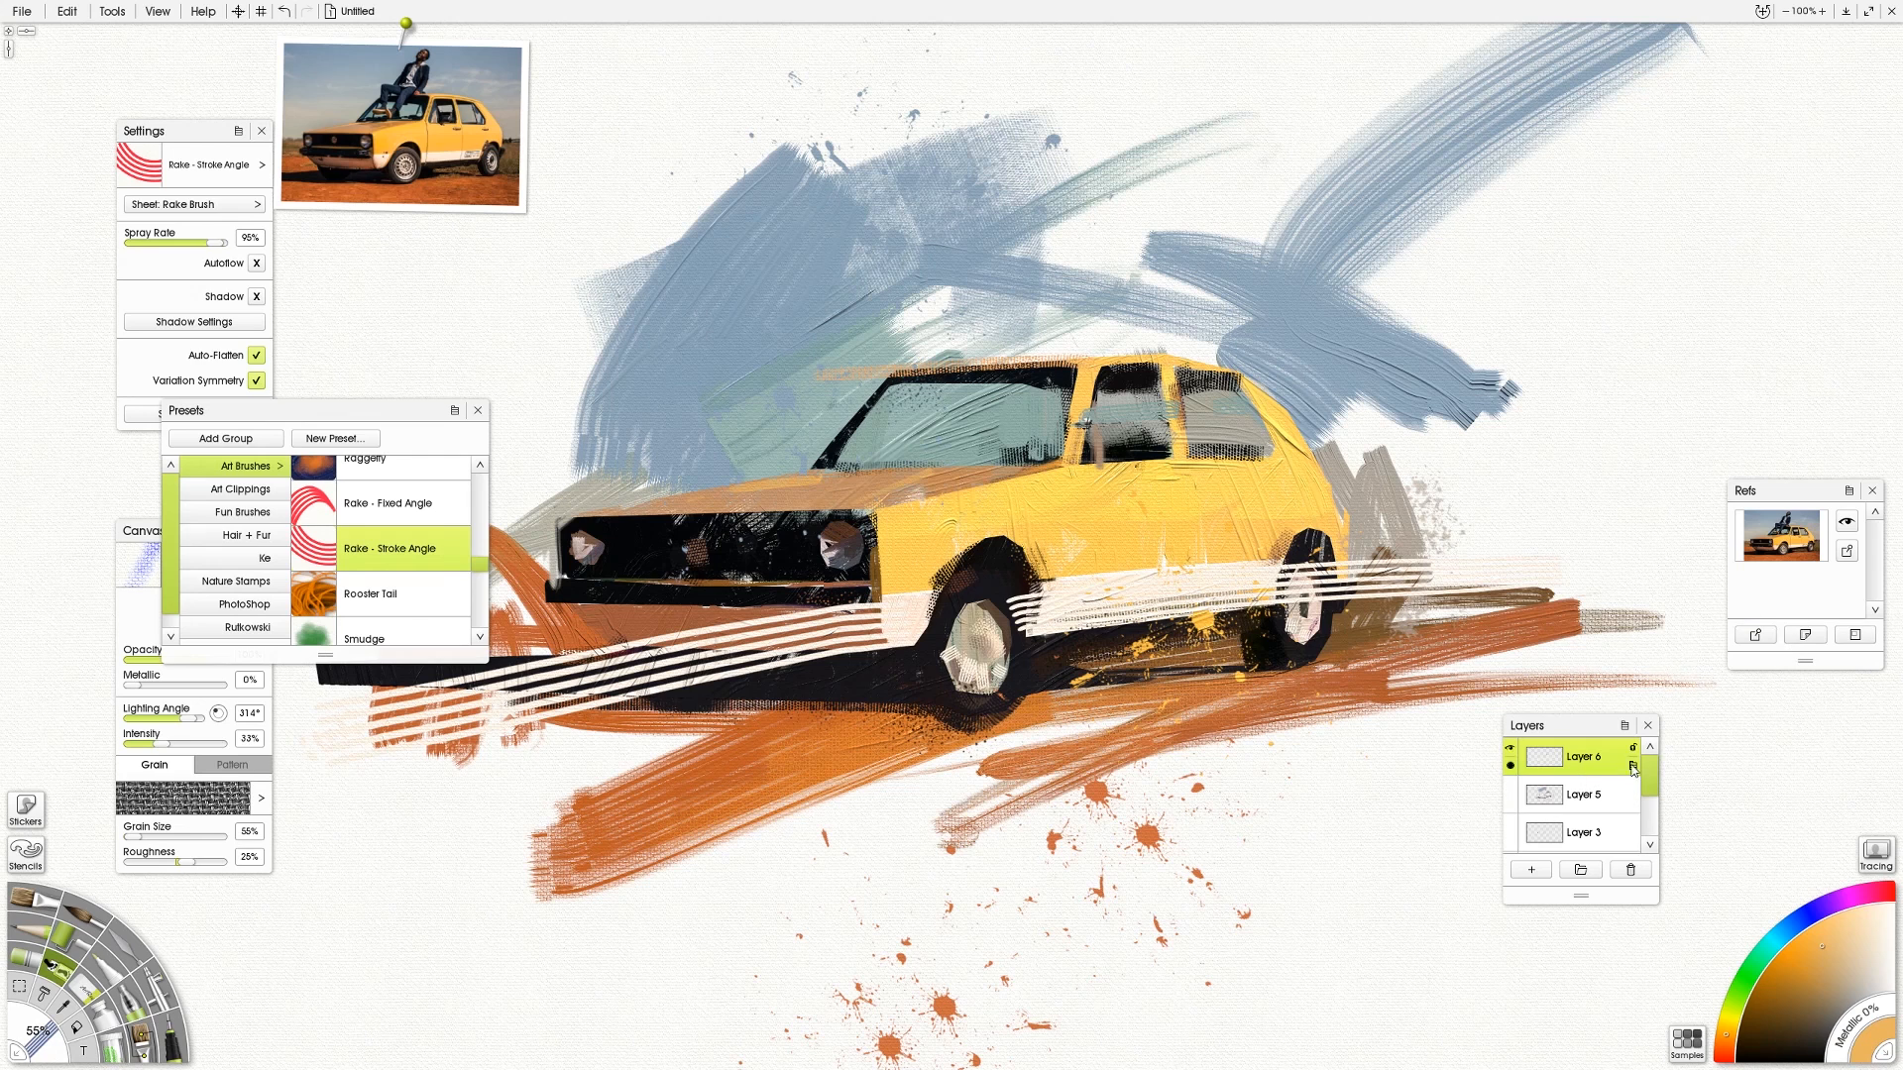
# Change Layer 6's blend mode, trying two modes, and lower the layer's opacity to soften the rake lines
pyautogui.click(1633, 766)
pyautogui.moveTo(1694, 513)
pyautogui.click(1565, 649)
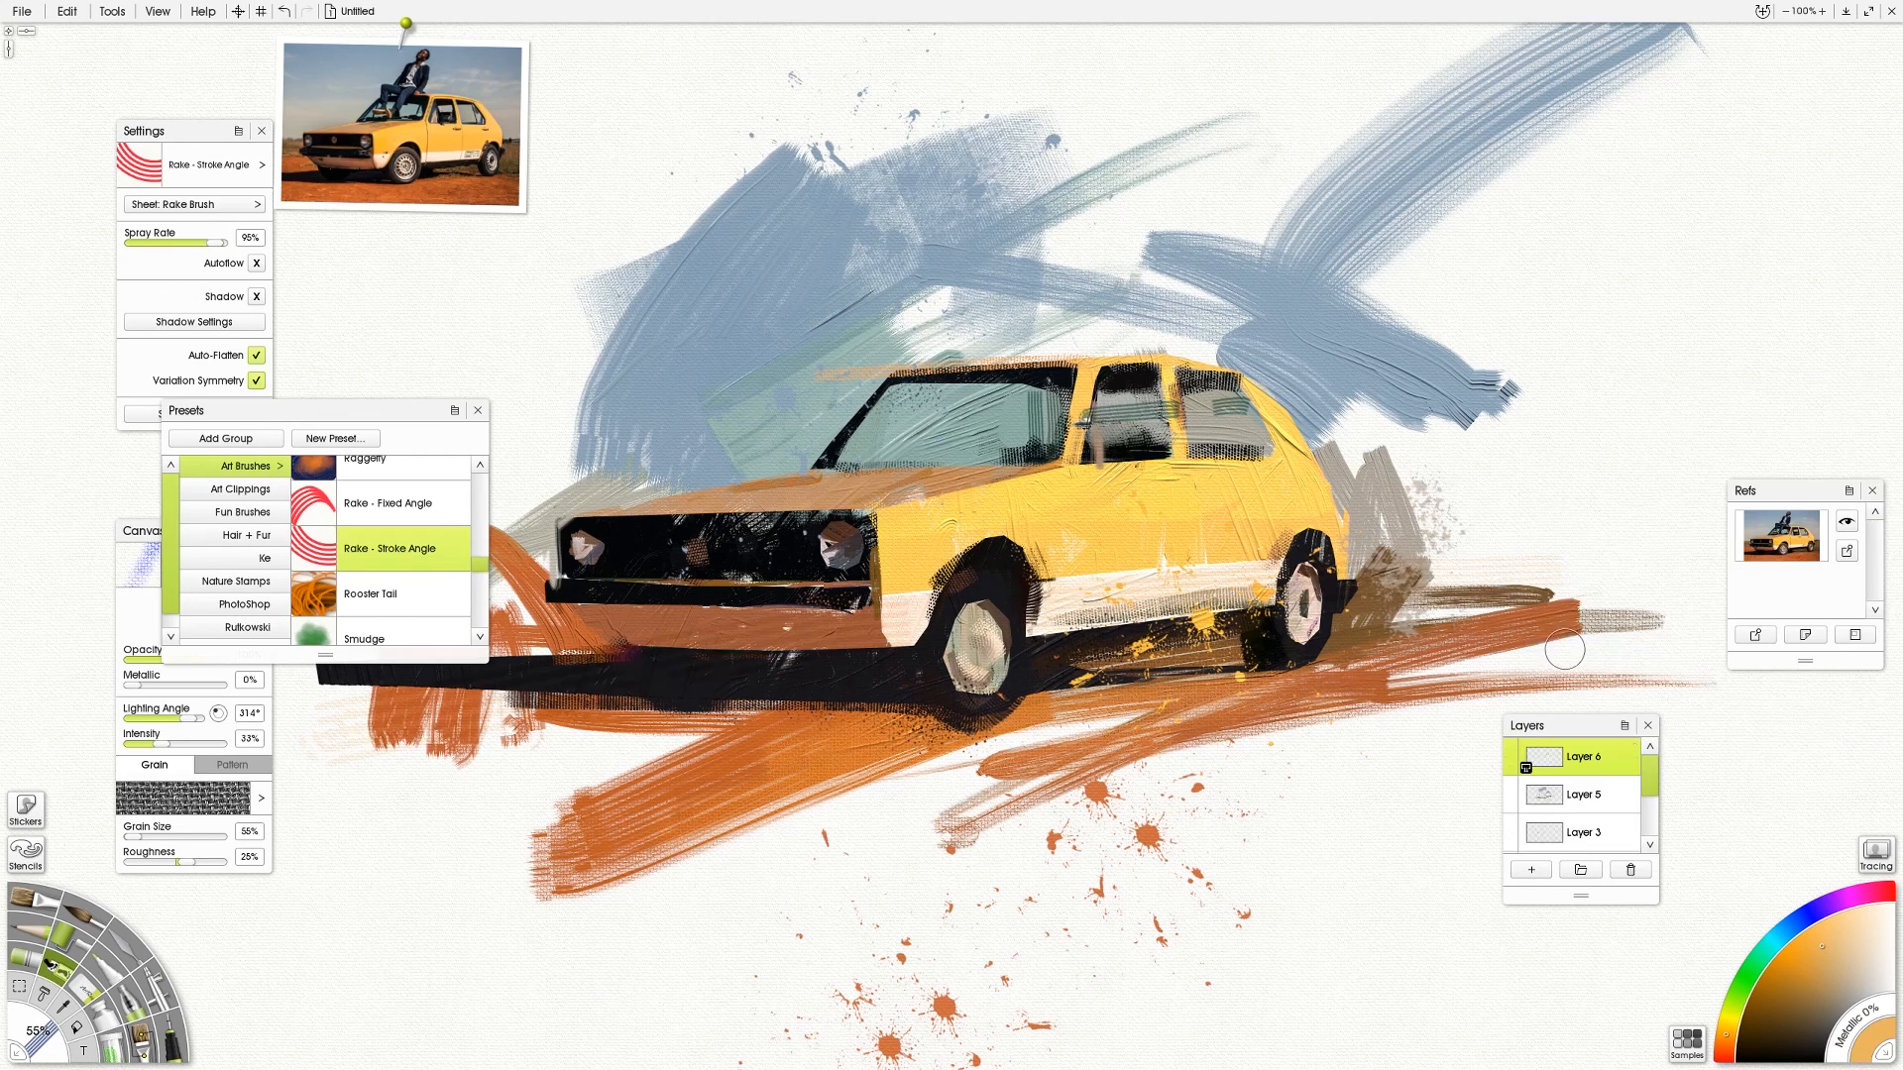
pyautogui.click(1531, 774)
pyautogui.click(1575, 601)
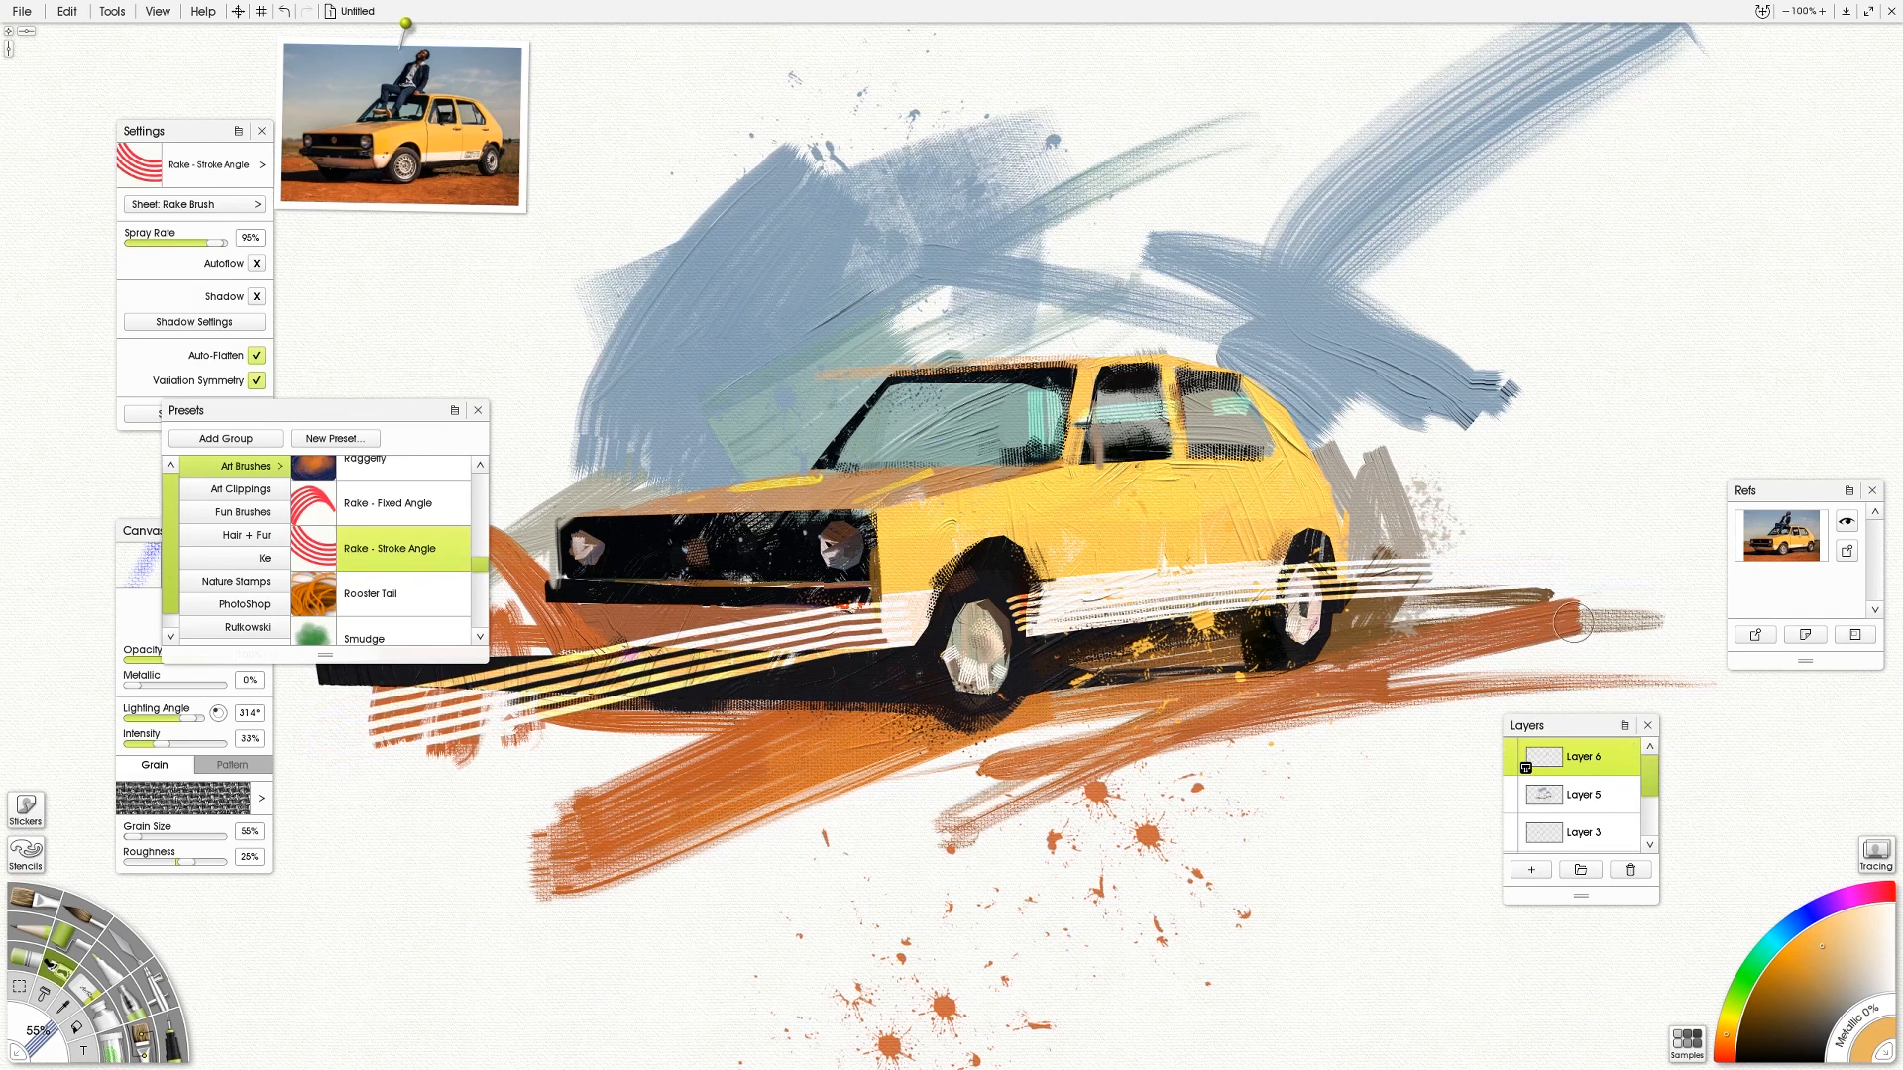
pyautogui.click(1510, 766)
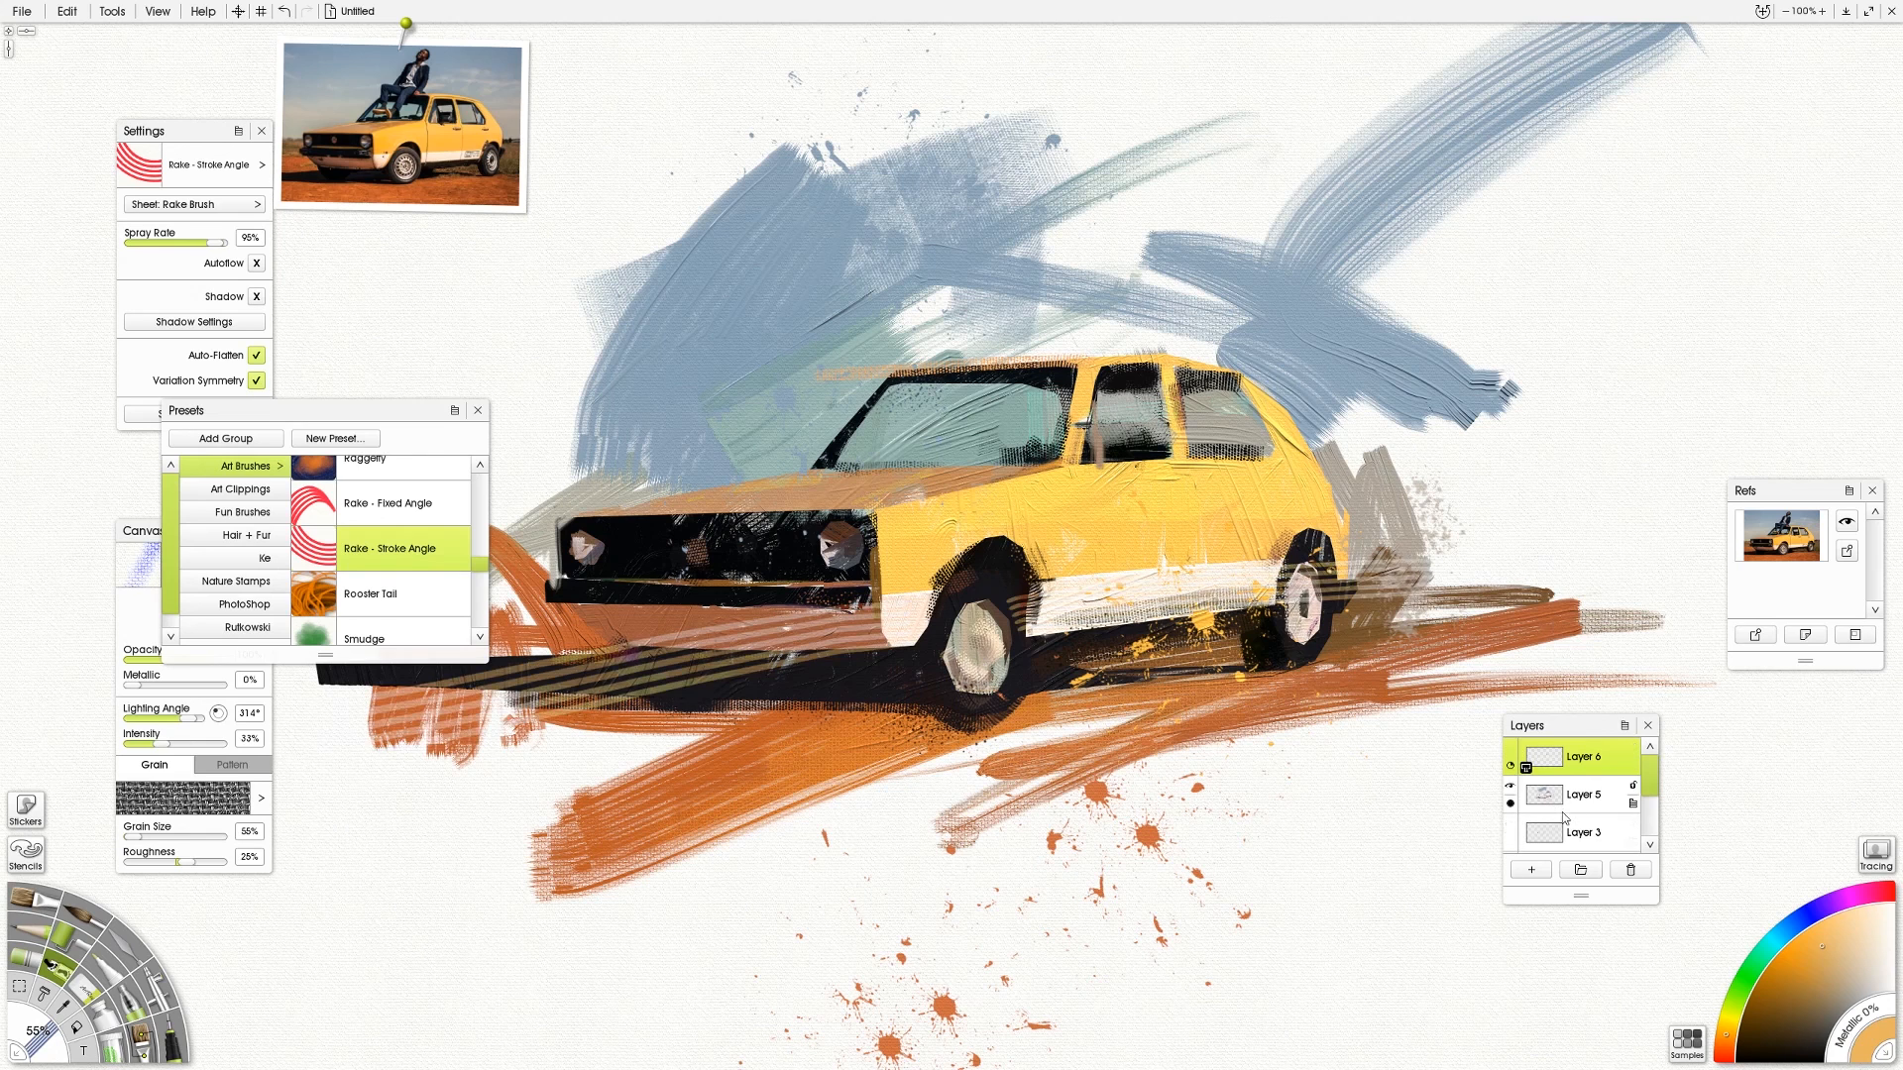
# Add a rake stroke in a sampled dark color at the rear wheel and erase the rake lines along the bumper's lower edge
pyautogui.click(401, 157)
pyautogui.moveTo(981, 644)
pyautogui.mouseDown()
pyautogui.moveTo(988, 624)
pyautogui.moveTo(1088, 725)
pyautogui.mouseUp()
pyautogui.hotkey('ctrl', 'z')
pyautogui.moveTo(1281, 624); pyautogui.dragTo(1303, 639)
pyautogui.click(74, 971)
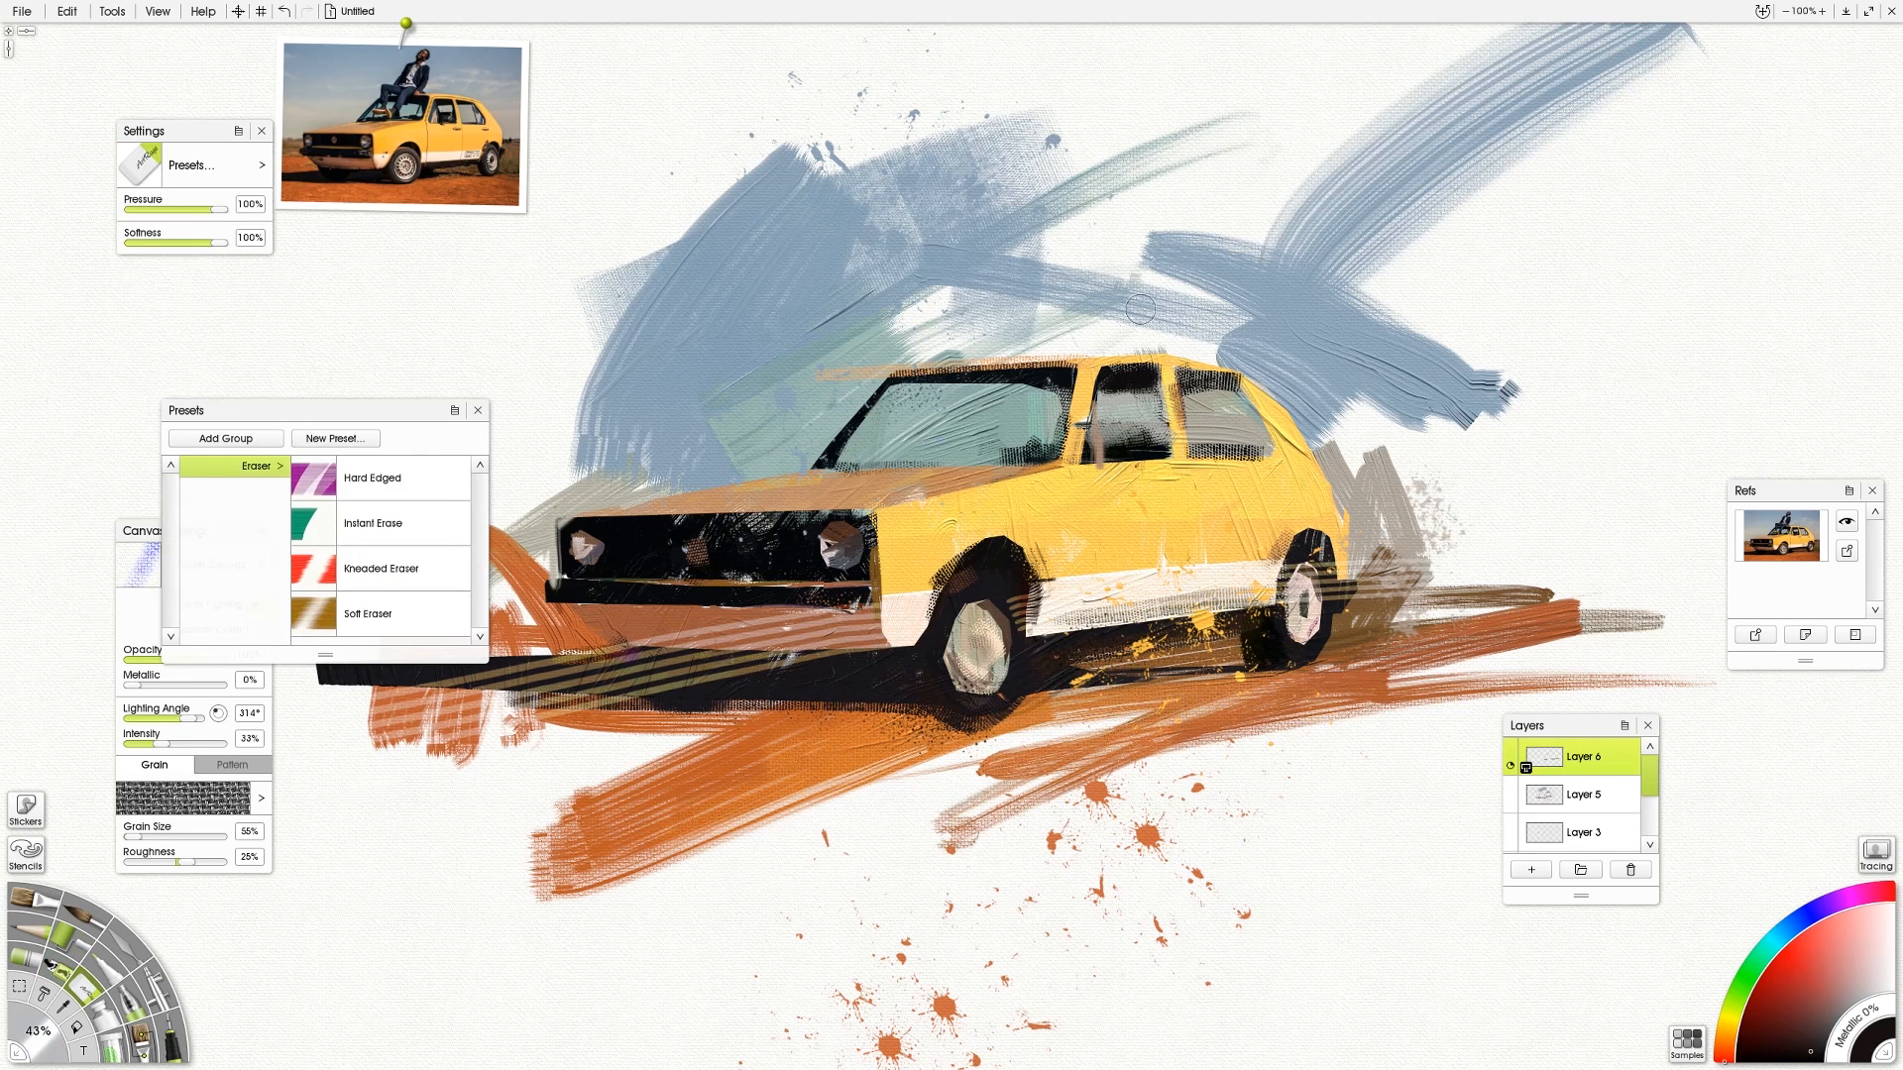
pyautogui.moveTo(860, 634)
pyautogui.mouseDown()
pyautogui.moveTo(838, 579)
pyautogui.moveTo(827, 677)
pyautogui.moveTo(738, 639)
pyautogui.moveTo(778, 649)
pyautogui.mouseUp()
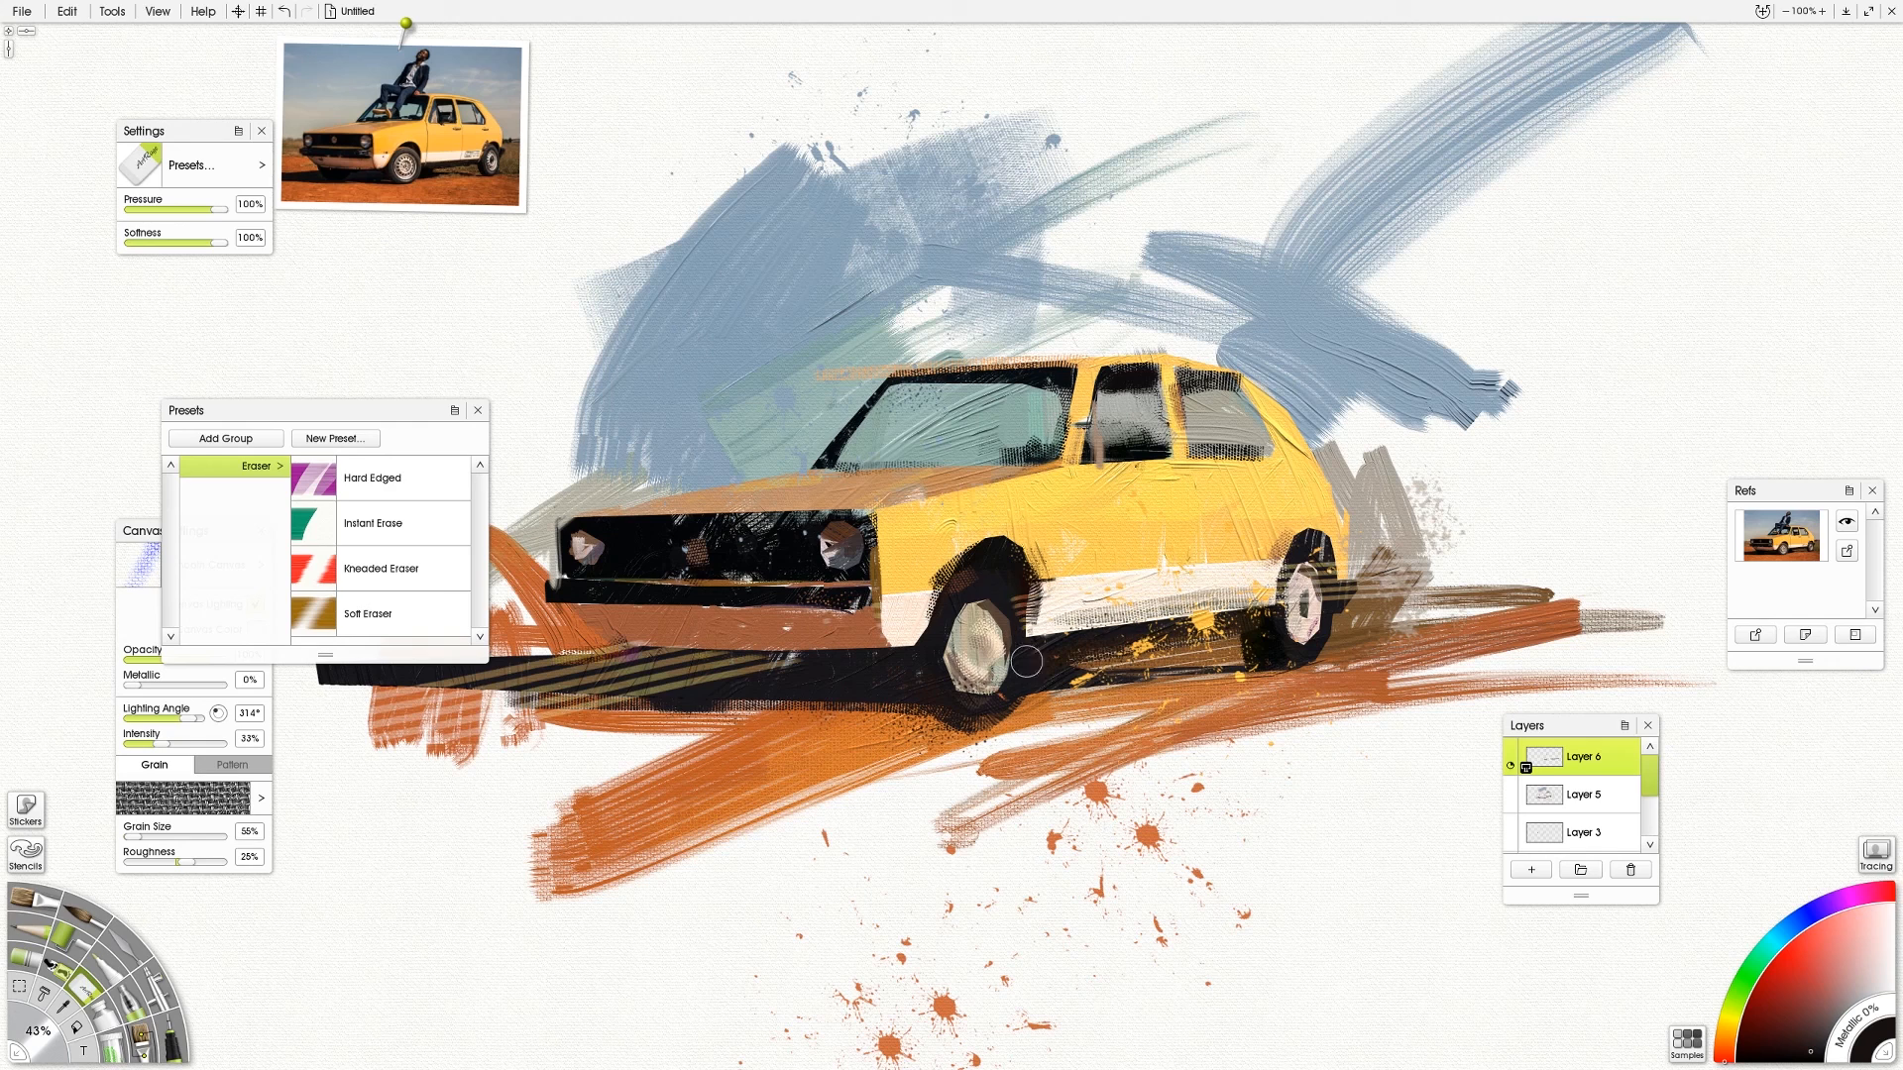
# Switch to the palette knife, enlarge it to 102%, set Loading to 69% and move the presets list clear of the painting
pyautogui.click(96, 992)
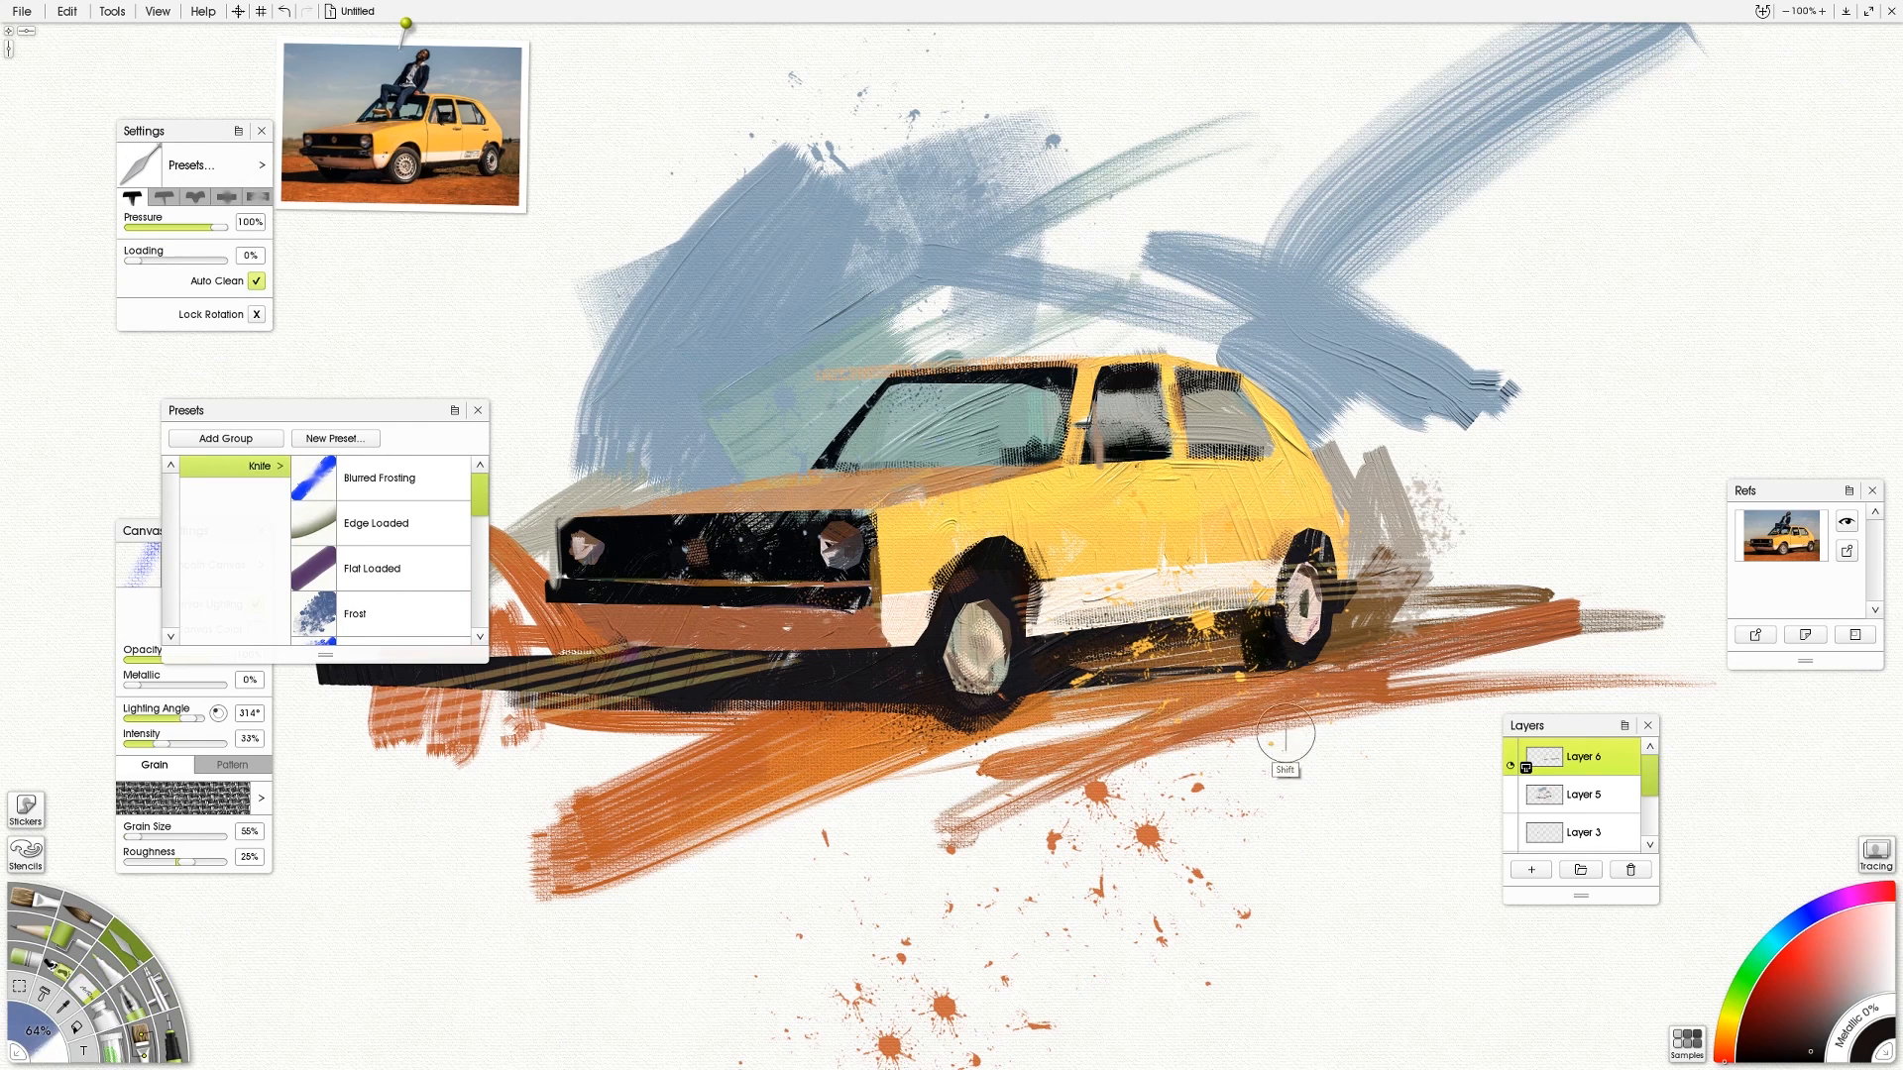
pyautogui.moveTo(1285, 734); pyautogui.dragTo(1323, 734)
pyautogui.moveTo(270, 413)
pyautogui.mouseDown()
pyautogui.moveTo(386, 160)
pyautogui.moveTo(84, 384)
pyautogui.mouseUp()
pyautogui.click(192, 260)
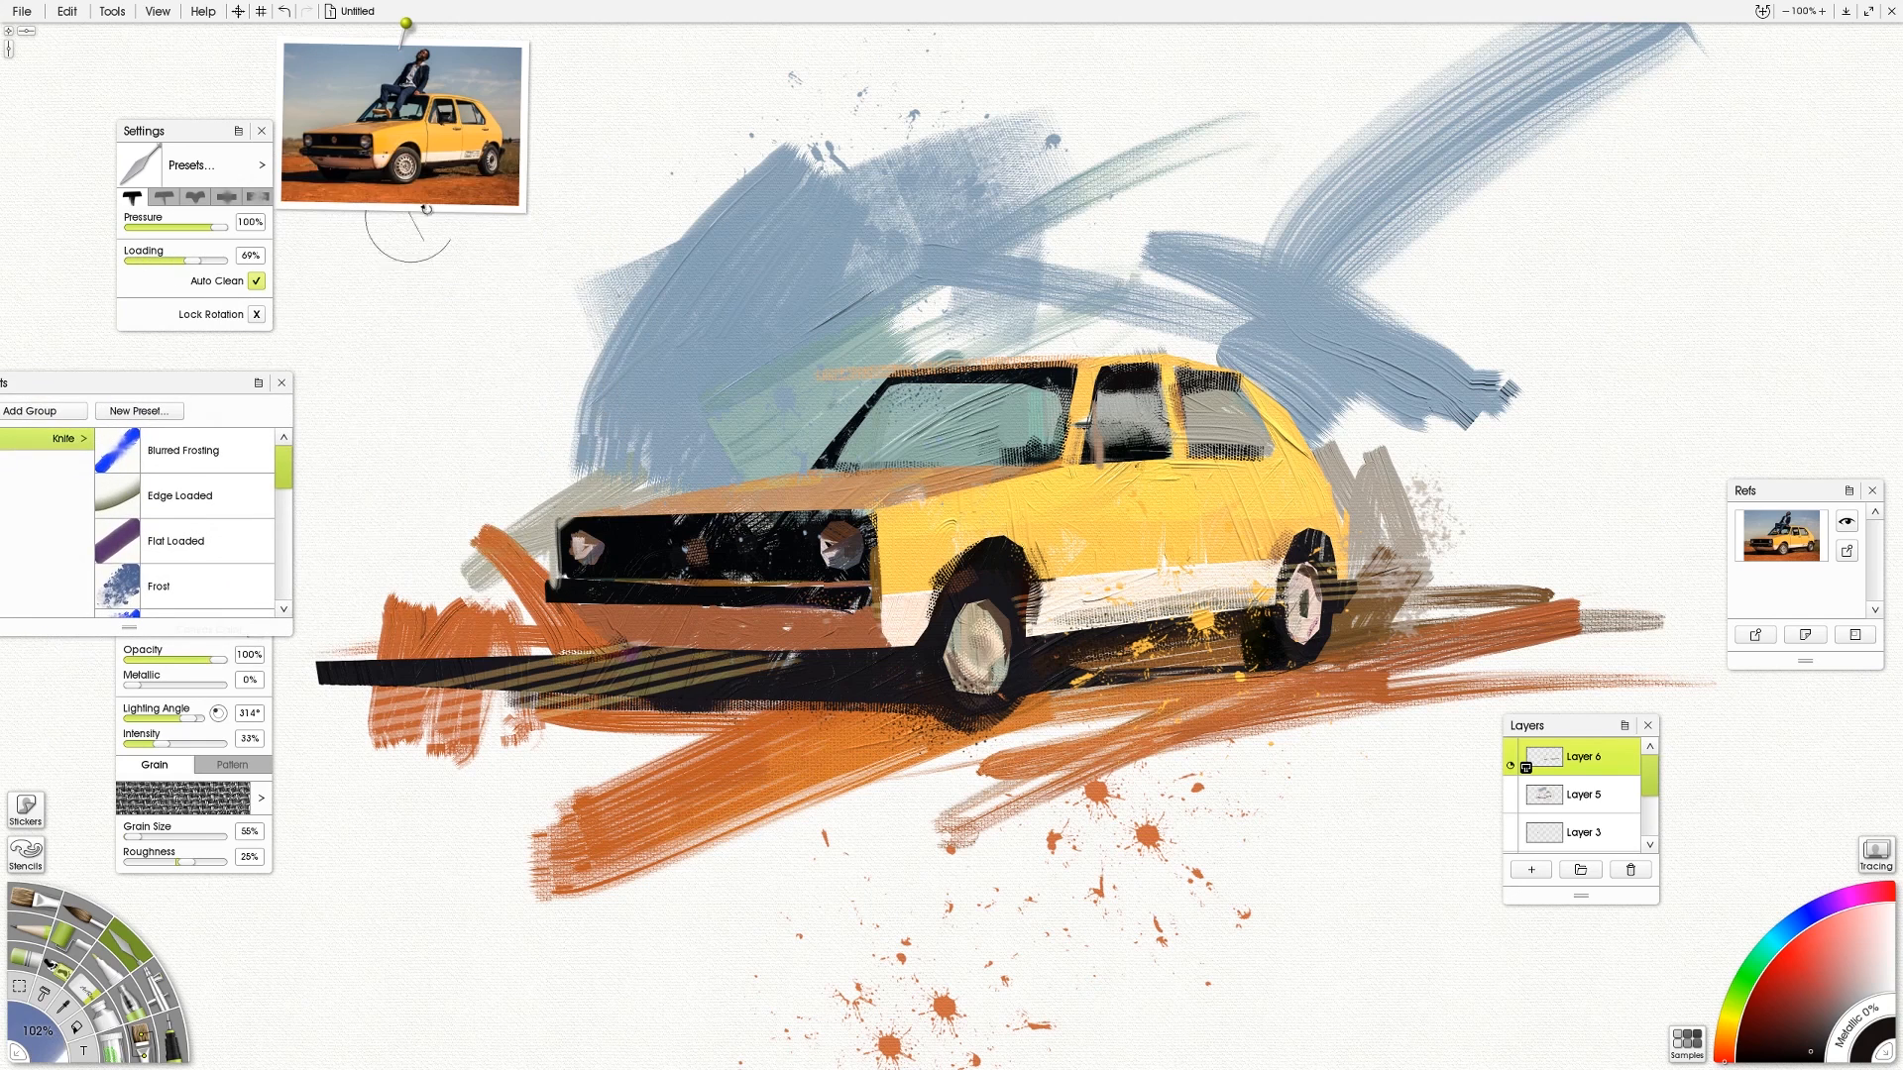
# Sample an orange from the reference photo and knife it across the front fender, the front wheel and the rear wheel
pyautogui.click(386, 172)
pyautogui.moveTo(900, 535); pyautogui.dragTo(957, 551)
pyautogui.moveTo(1302, 508); pyautogui.dragTo(1346, 567)
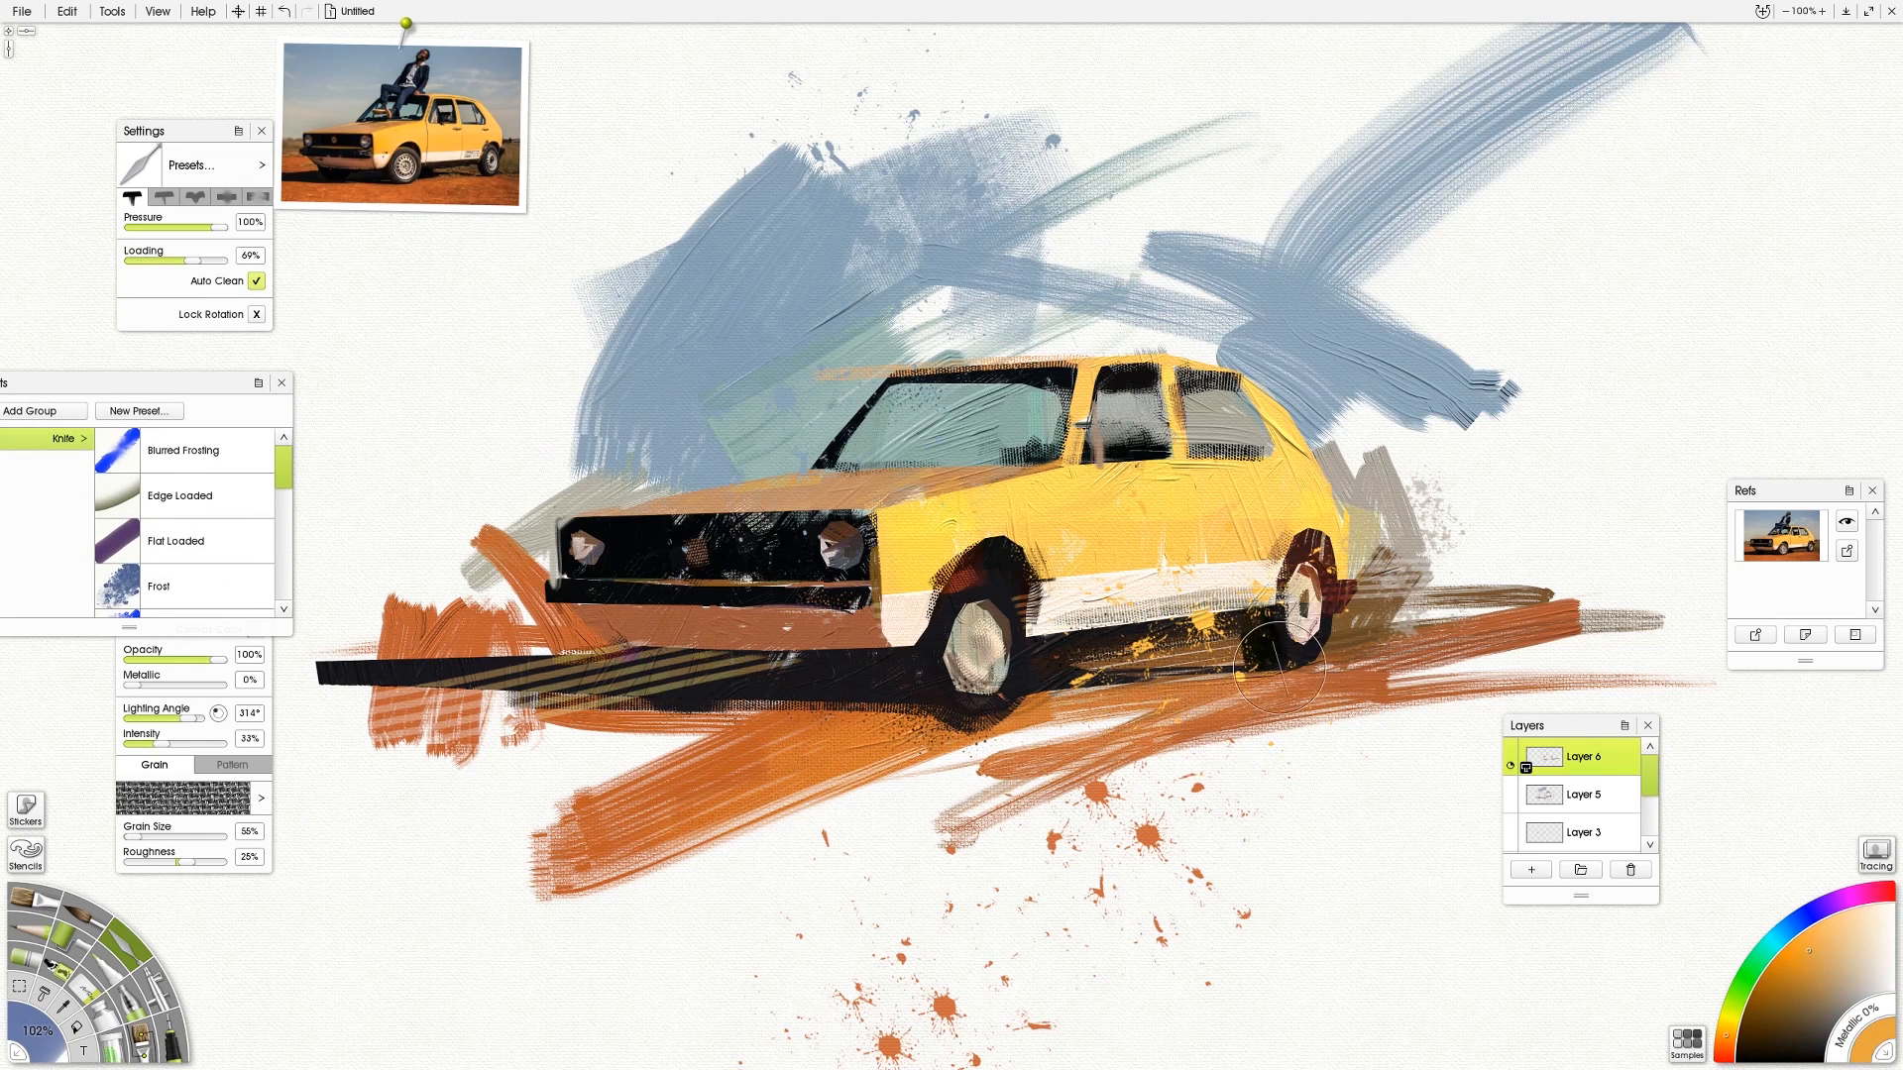
pyautogui.moveTo(949, 686)
pyautogui.mouseDown()
pyautogui.moveTo(999, 608)
pyautogui.moveTo(1013, 646)
pyautogui.mouseUp()
pyautogui.moveTo(1304, 566); pyautogui.dragTo(1308, 626)
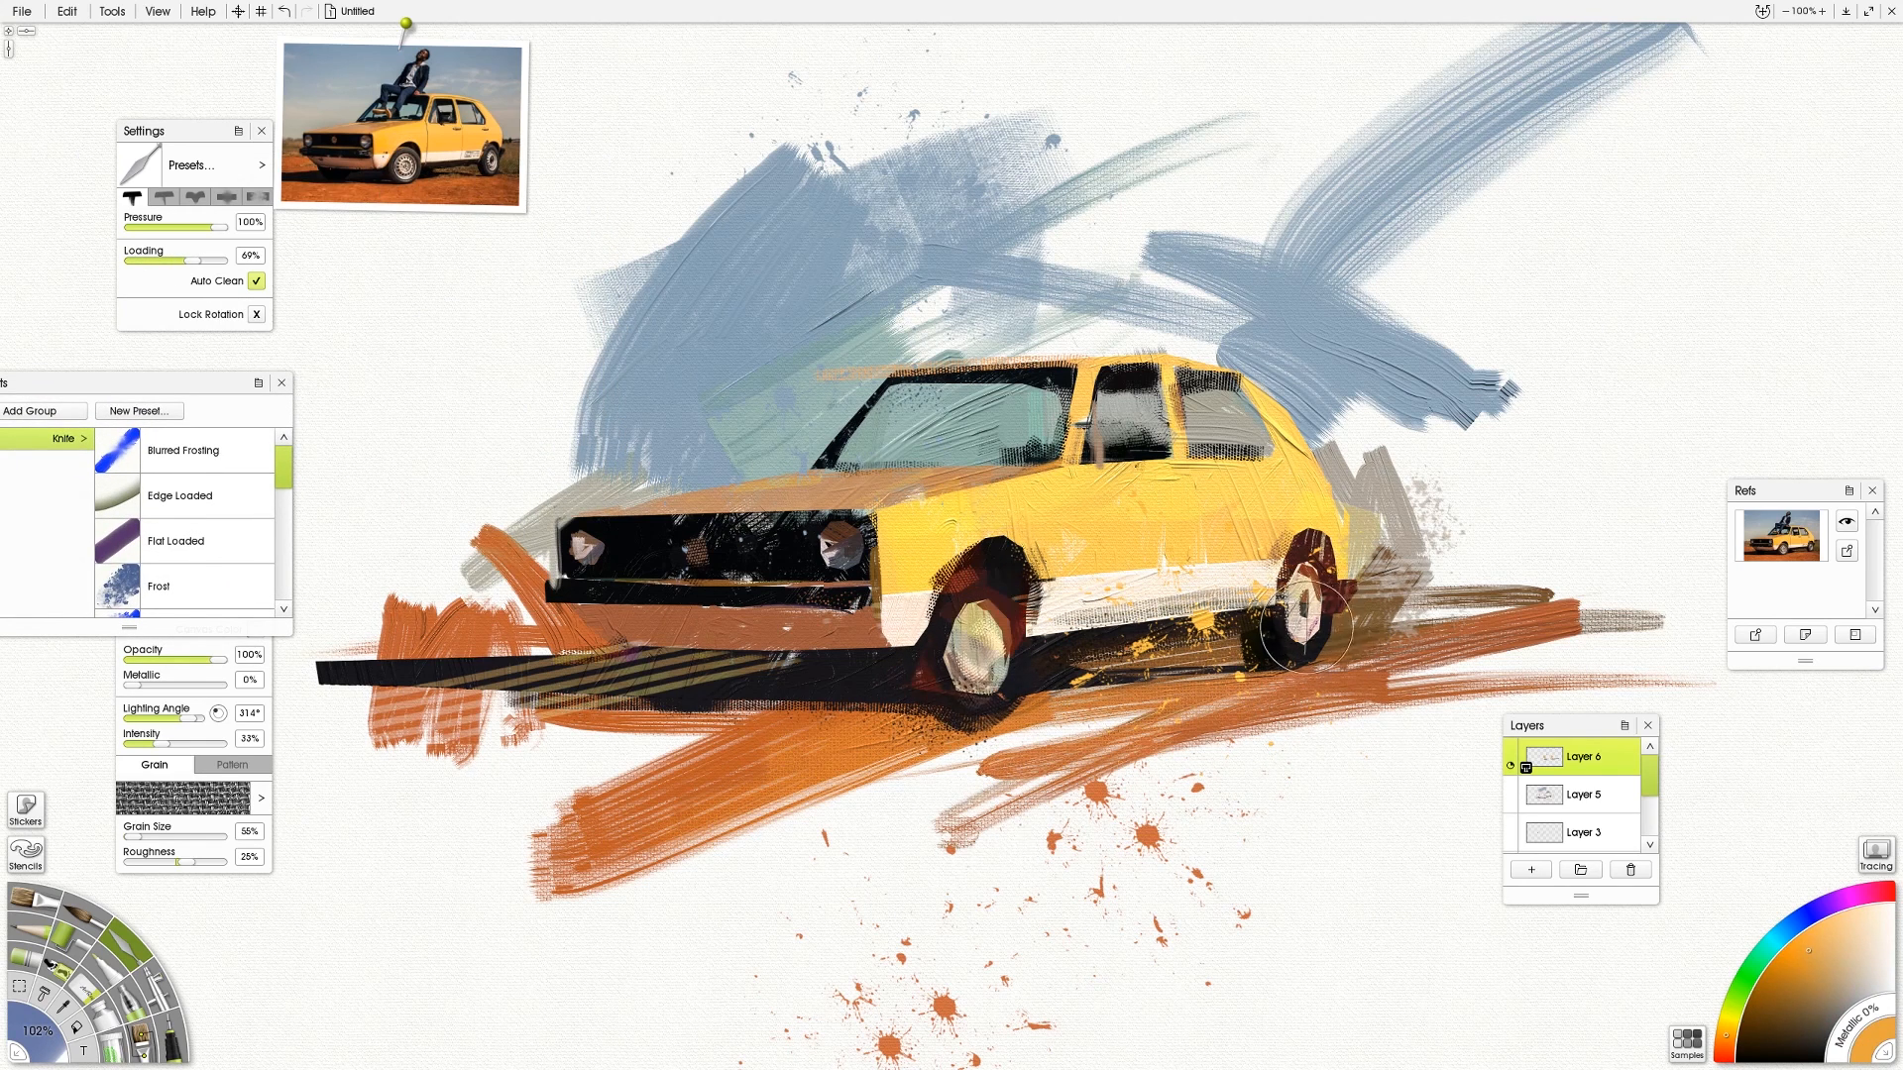
# Sample a dark blue from the reference photo and knife it over the windshield, the front shadow and the ground below the car
pyautogui.click(406, 121)
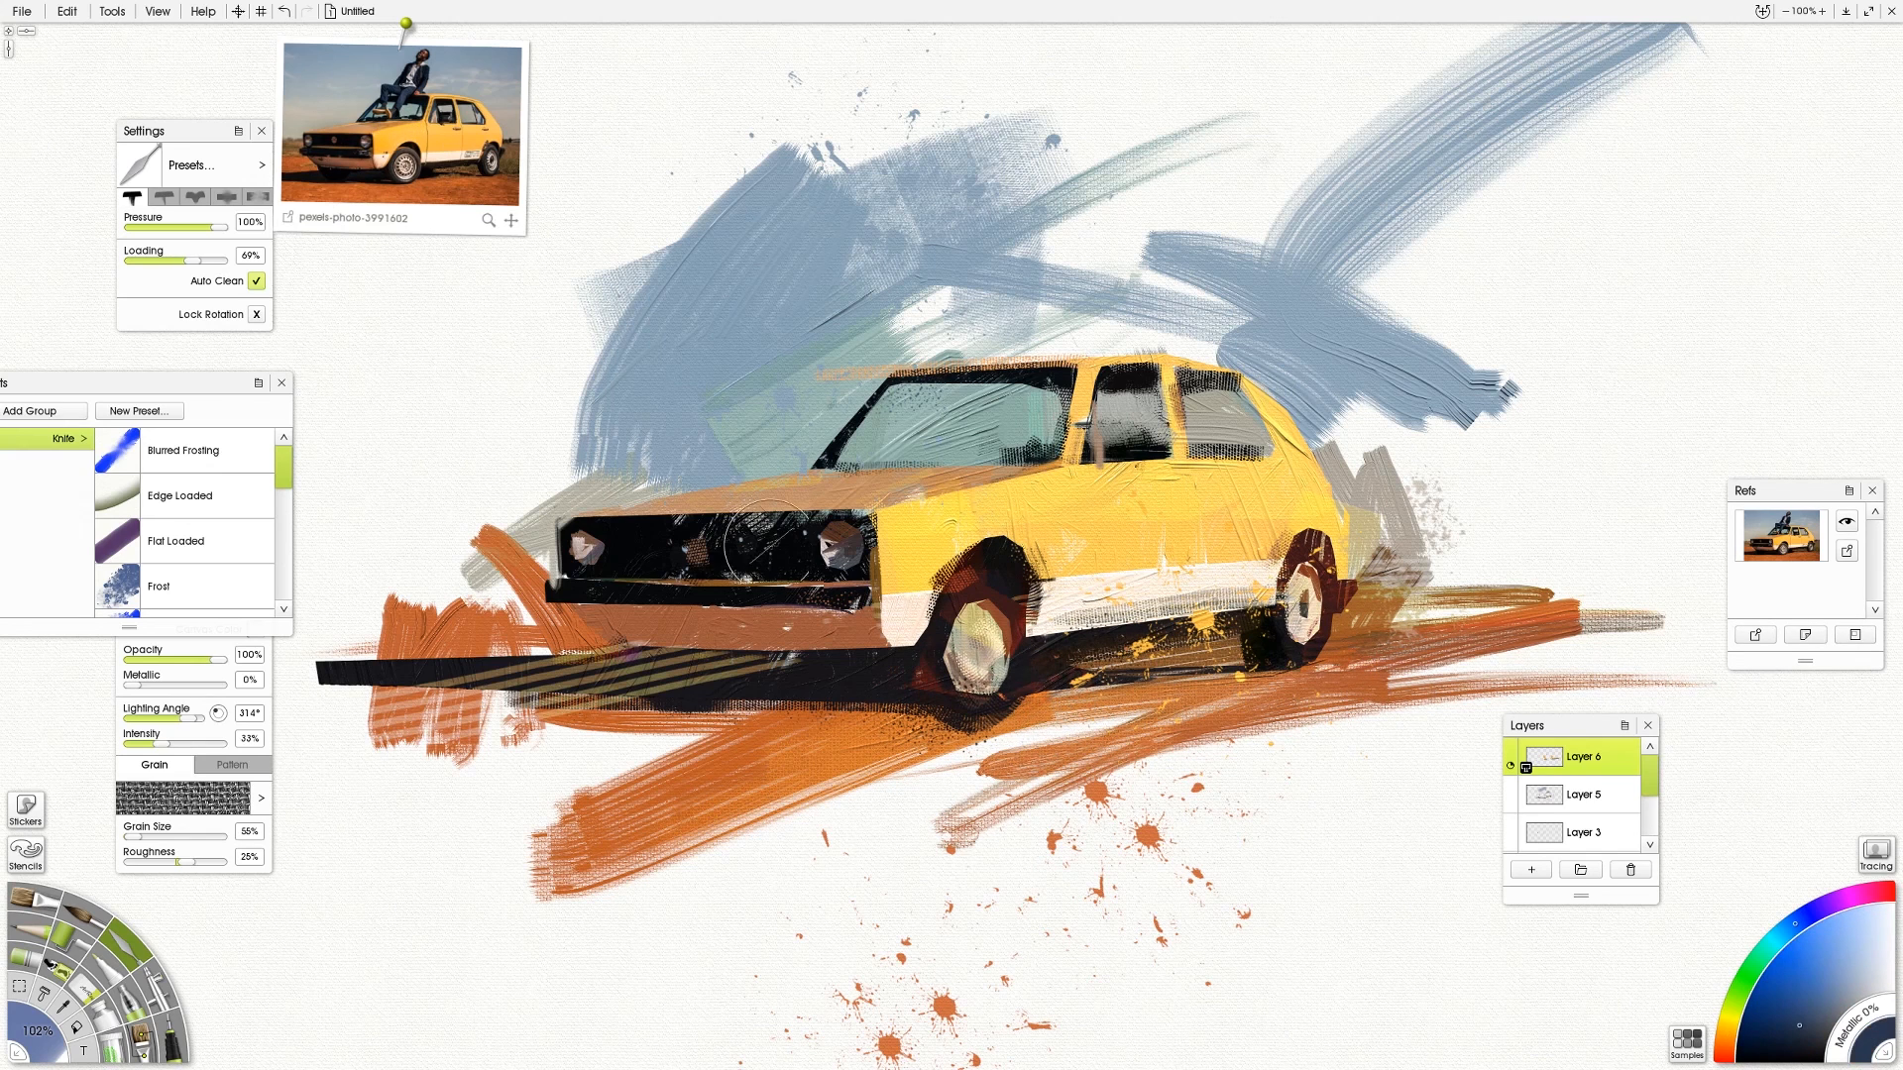
pyautogui.moveTo(1012, 434); pyautogui.dragTo(1053, 438)
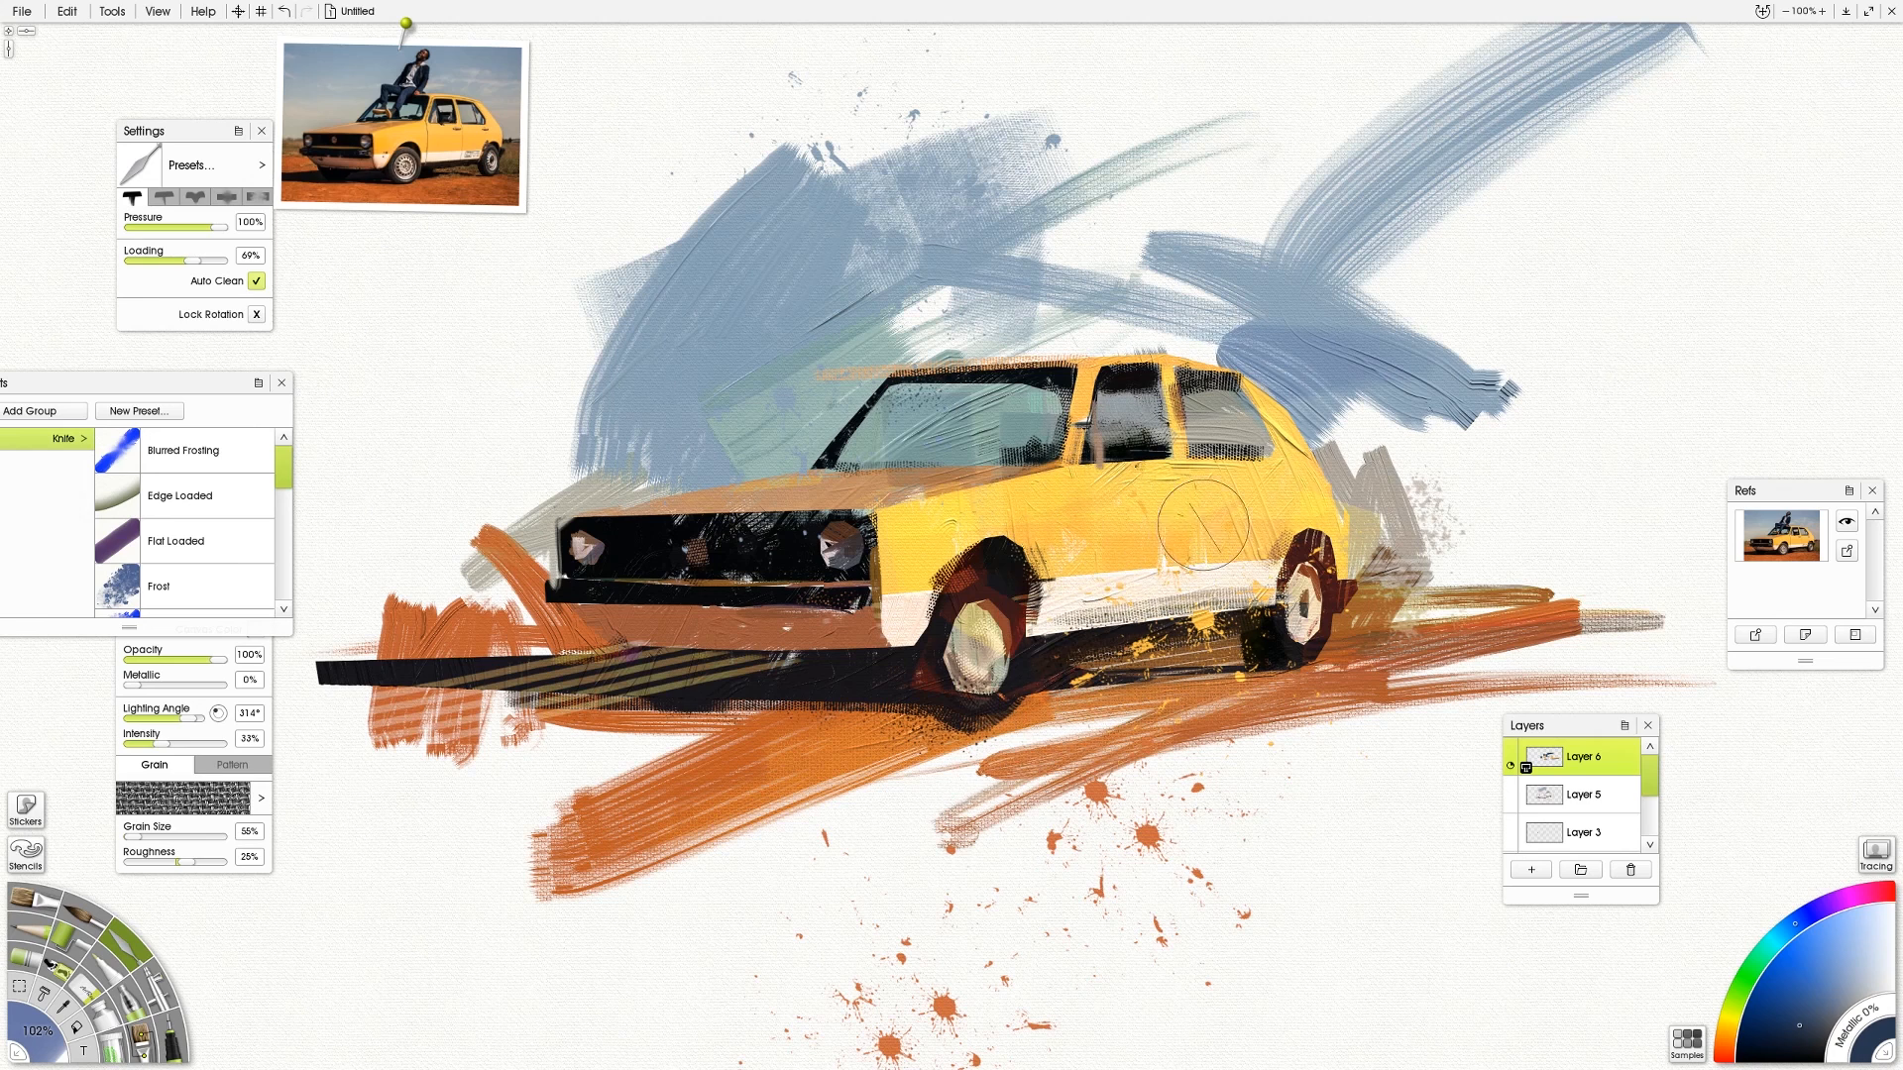
pyautogui.moveTo(883, 675); pyautogui.dragTo(769, 738)
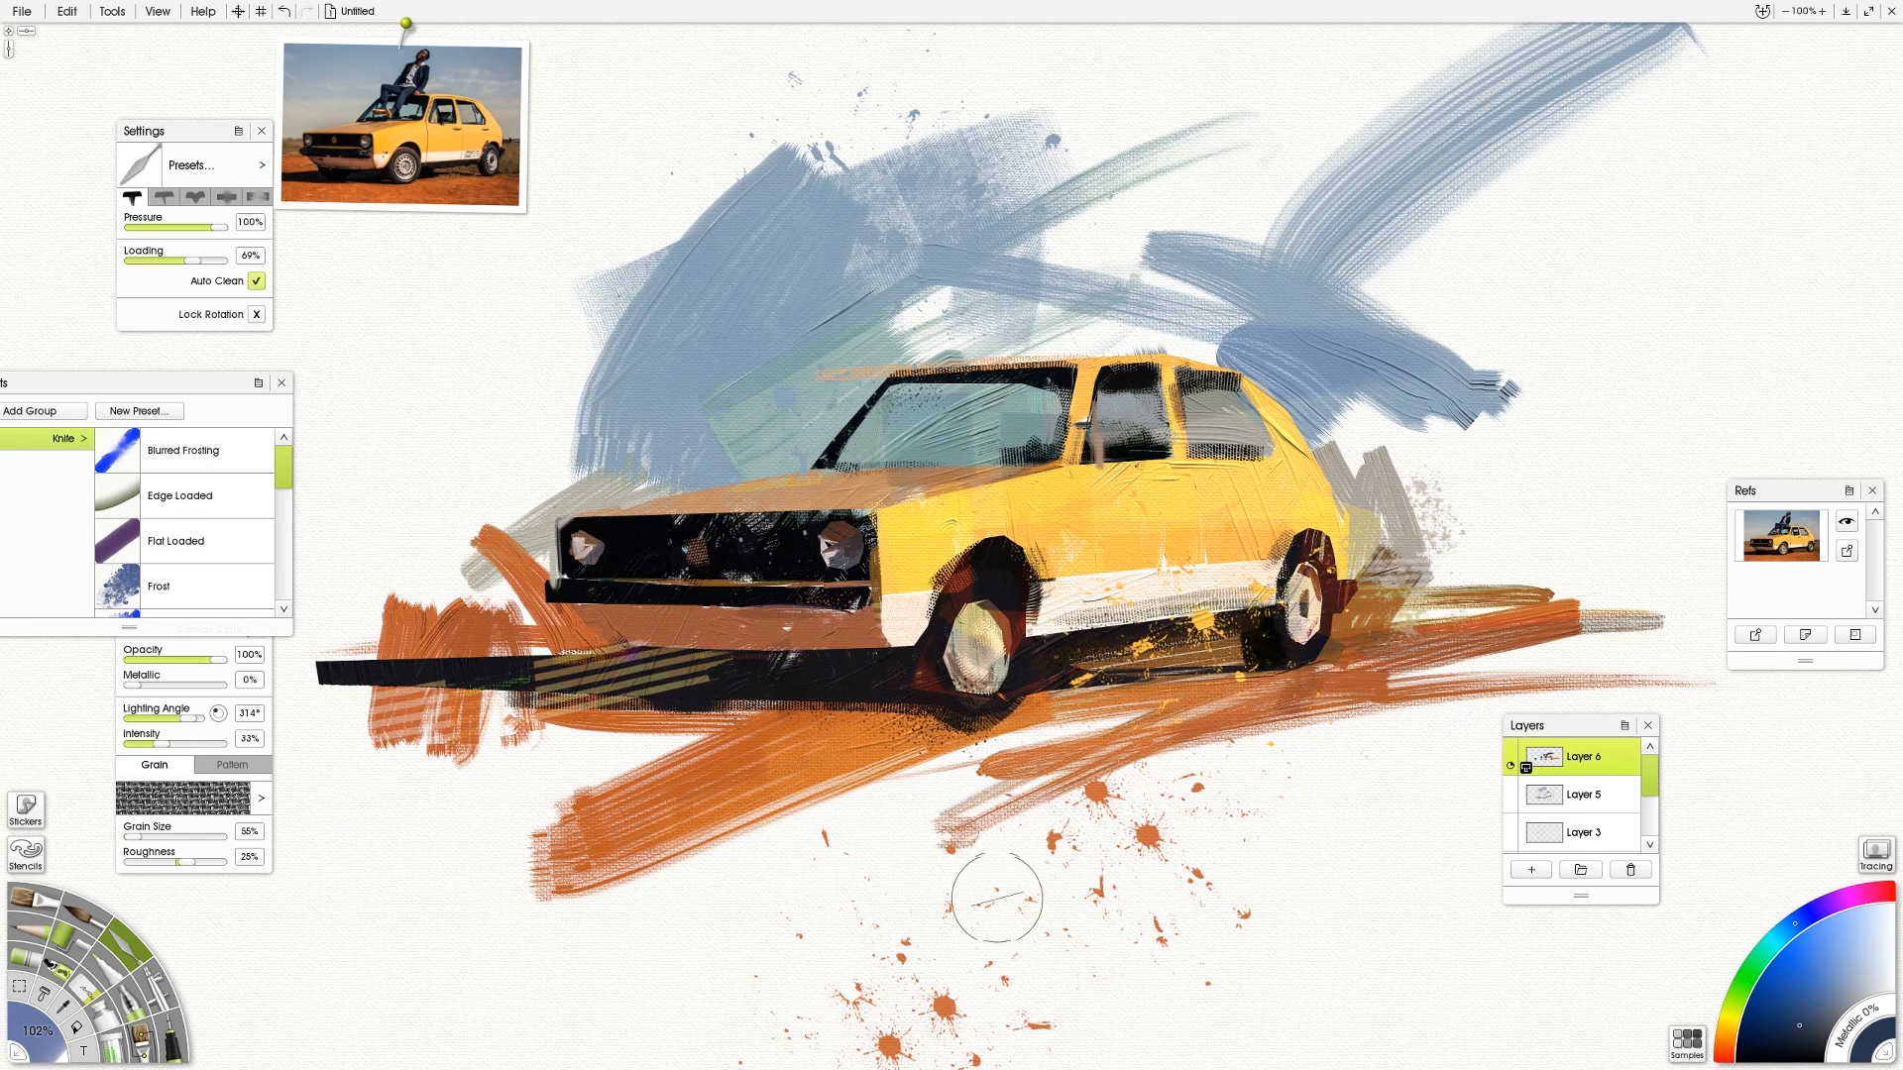
pyautogui.moveTo(1030, 807); pyautogui.dragTo(1268, 673)
# Knife sampled ground orange beneath the car and a sampled dark tone over the speckles behind its rear end
pyautogui.keyDown('alt'); pyautogui.click(814, 768); pyautogui.keyUp('alt')
pyautogui.moveTo(1115, 741)
pyautogui.mouseDown()
pyautogui.moveTo(1040, 778)
pyautogui.moveTo(1179, 708)
pyautogui.mouseUp()
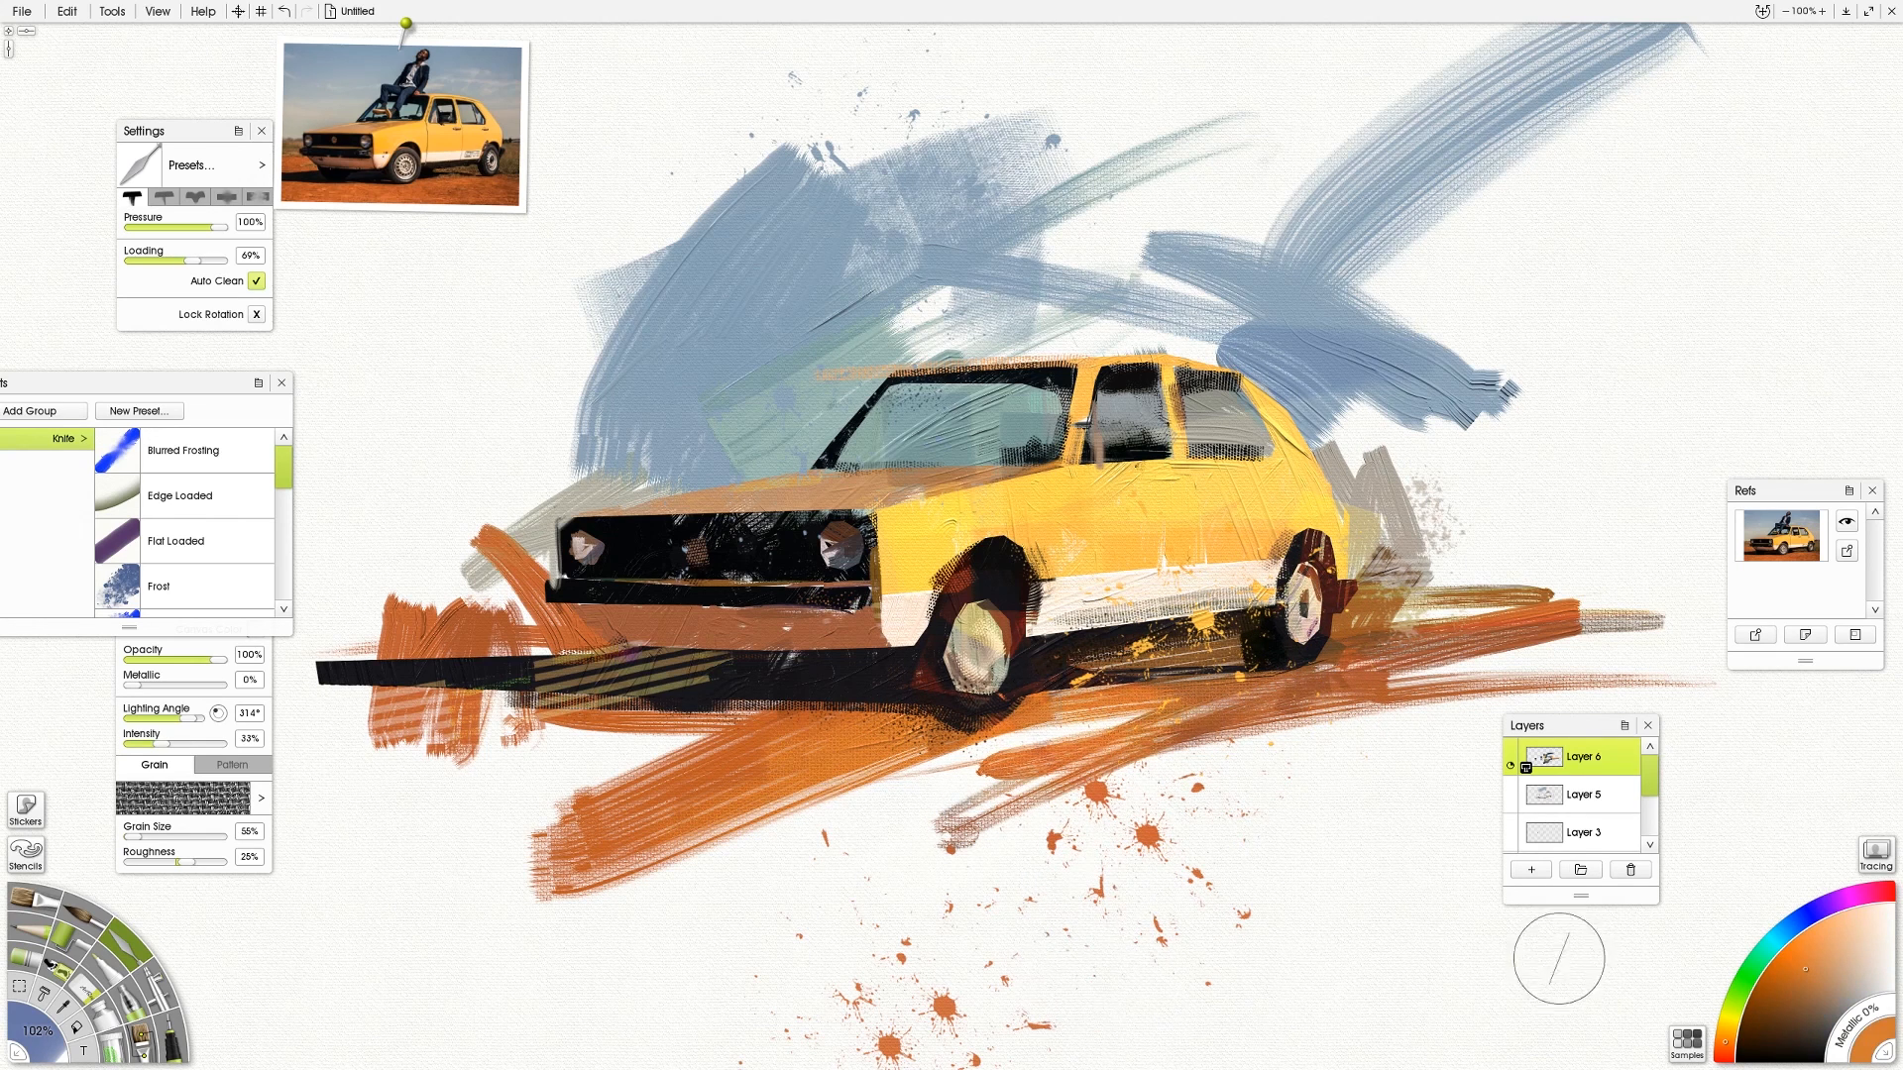
pyautogui.keyDown('alt'); pyautogui.click(1368, 547); pyautogui.keyUp('alt')
pyautogui.keyDown('alt'); pyautogui.click(1002, 582); pyautogui.keyUp('alt')
pyautogui.moveTo(1382, 476); pyautogui.dragTo(1395, 545)
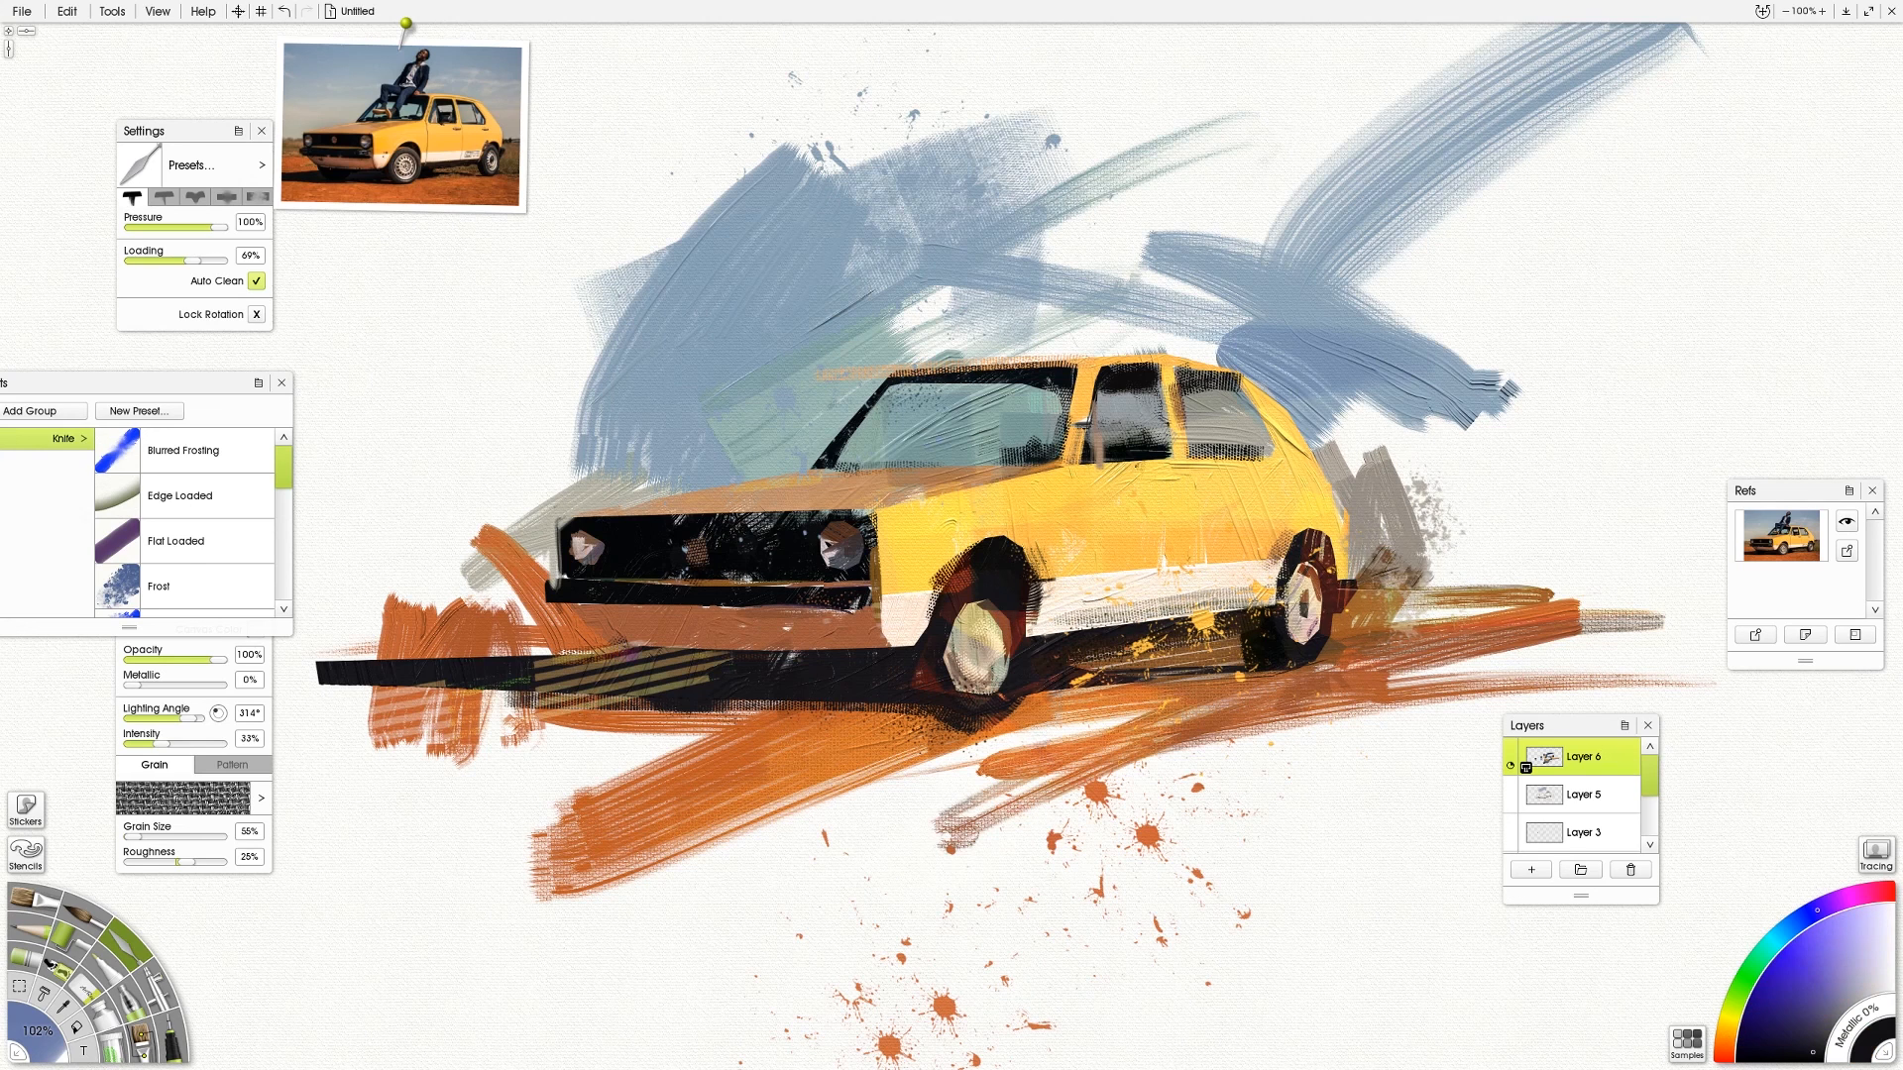
# Return to the sticker spray, select Layer 5 and try the Bristle 1 and Dense Speckle presets from the Art Brushes group
pyautogui.click(52, 967)
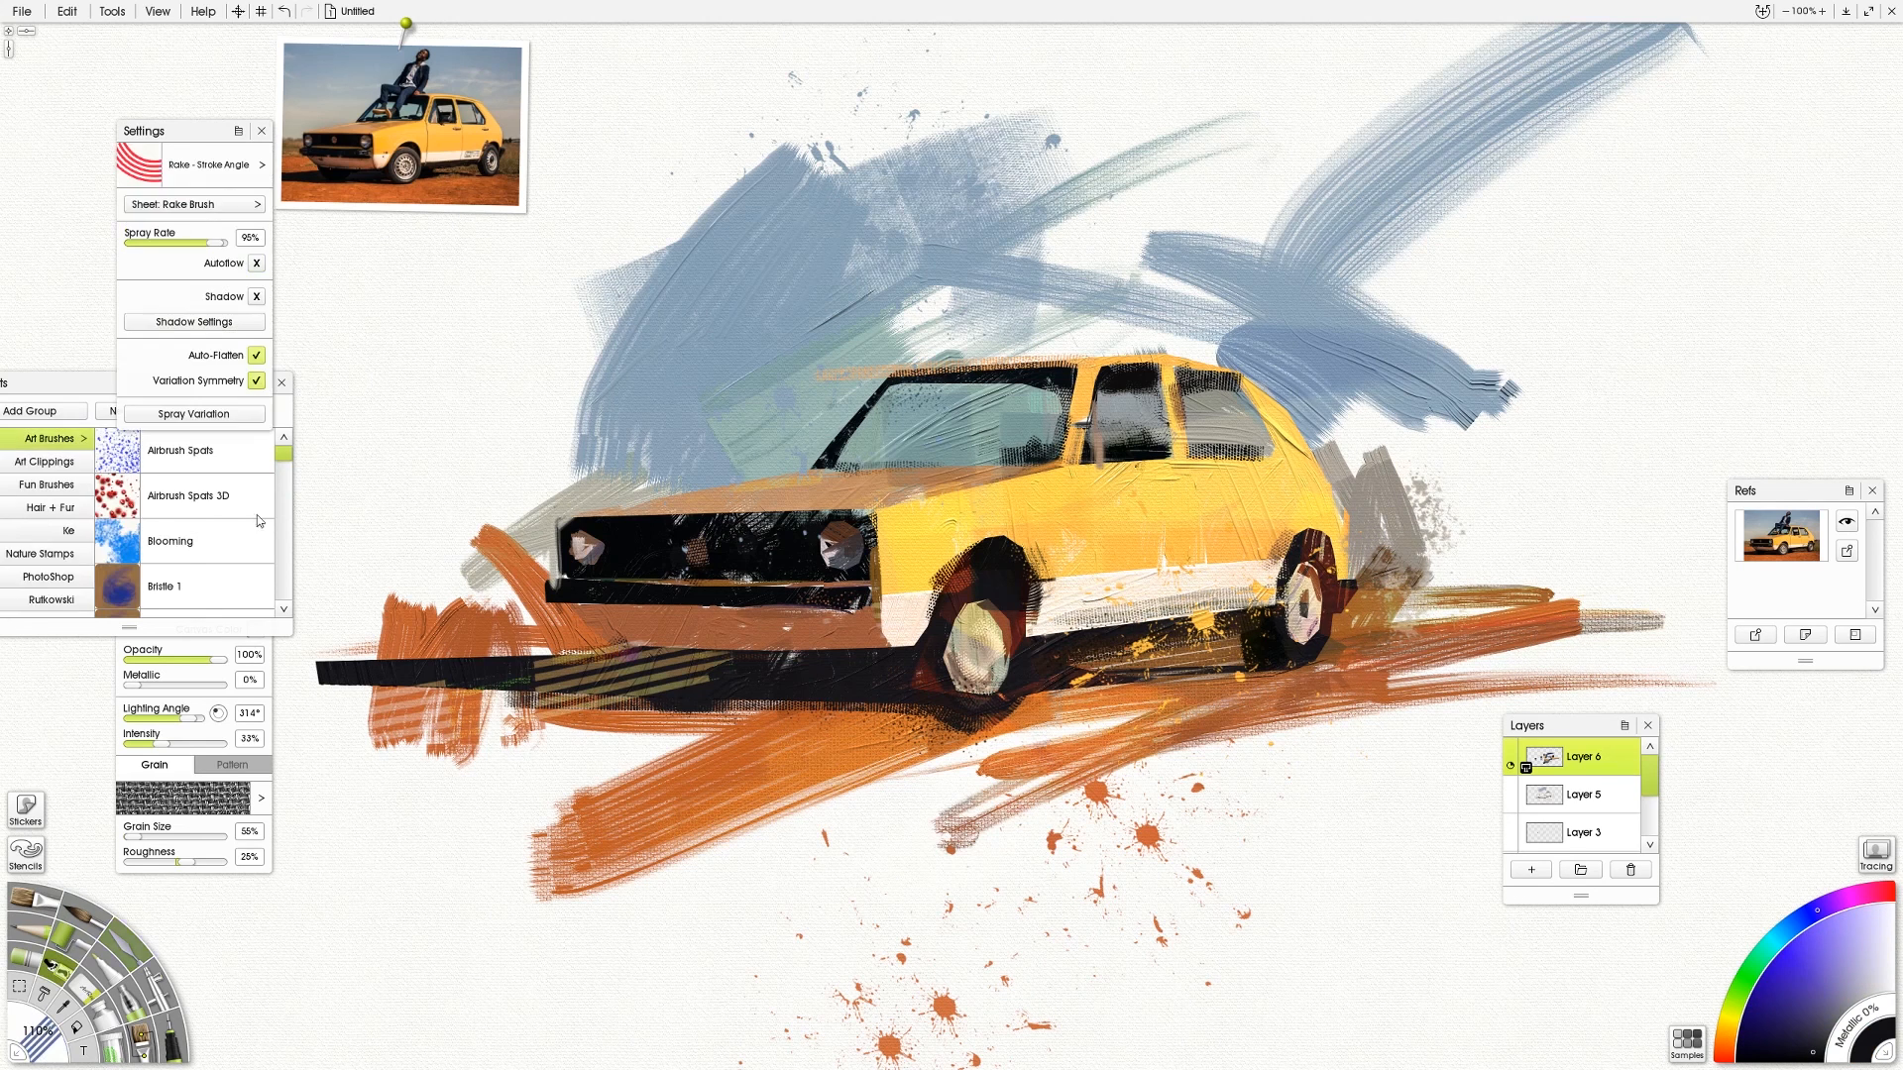
pyautogui.click(188, 585)
pyautogui.click(1570, 794)
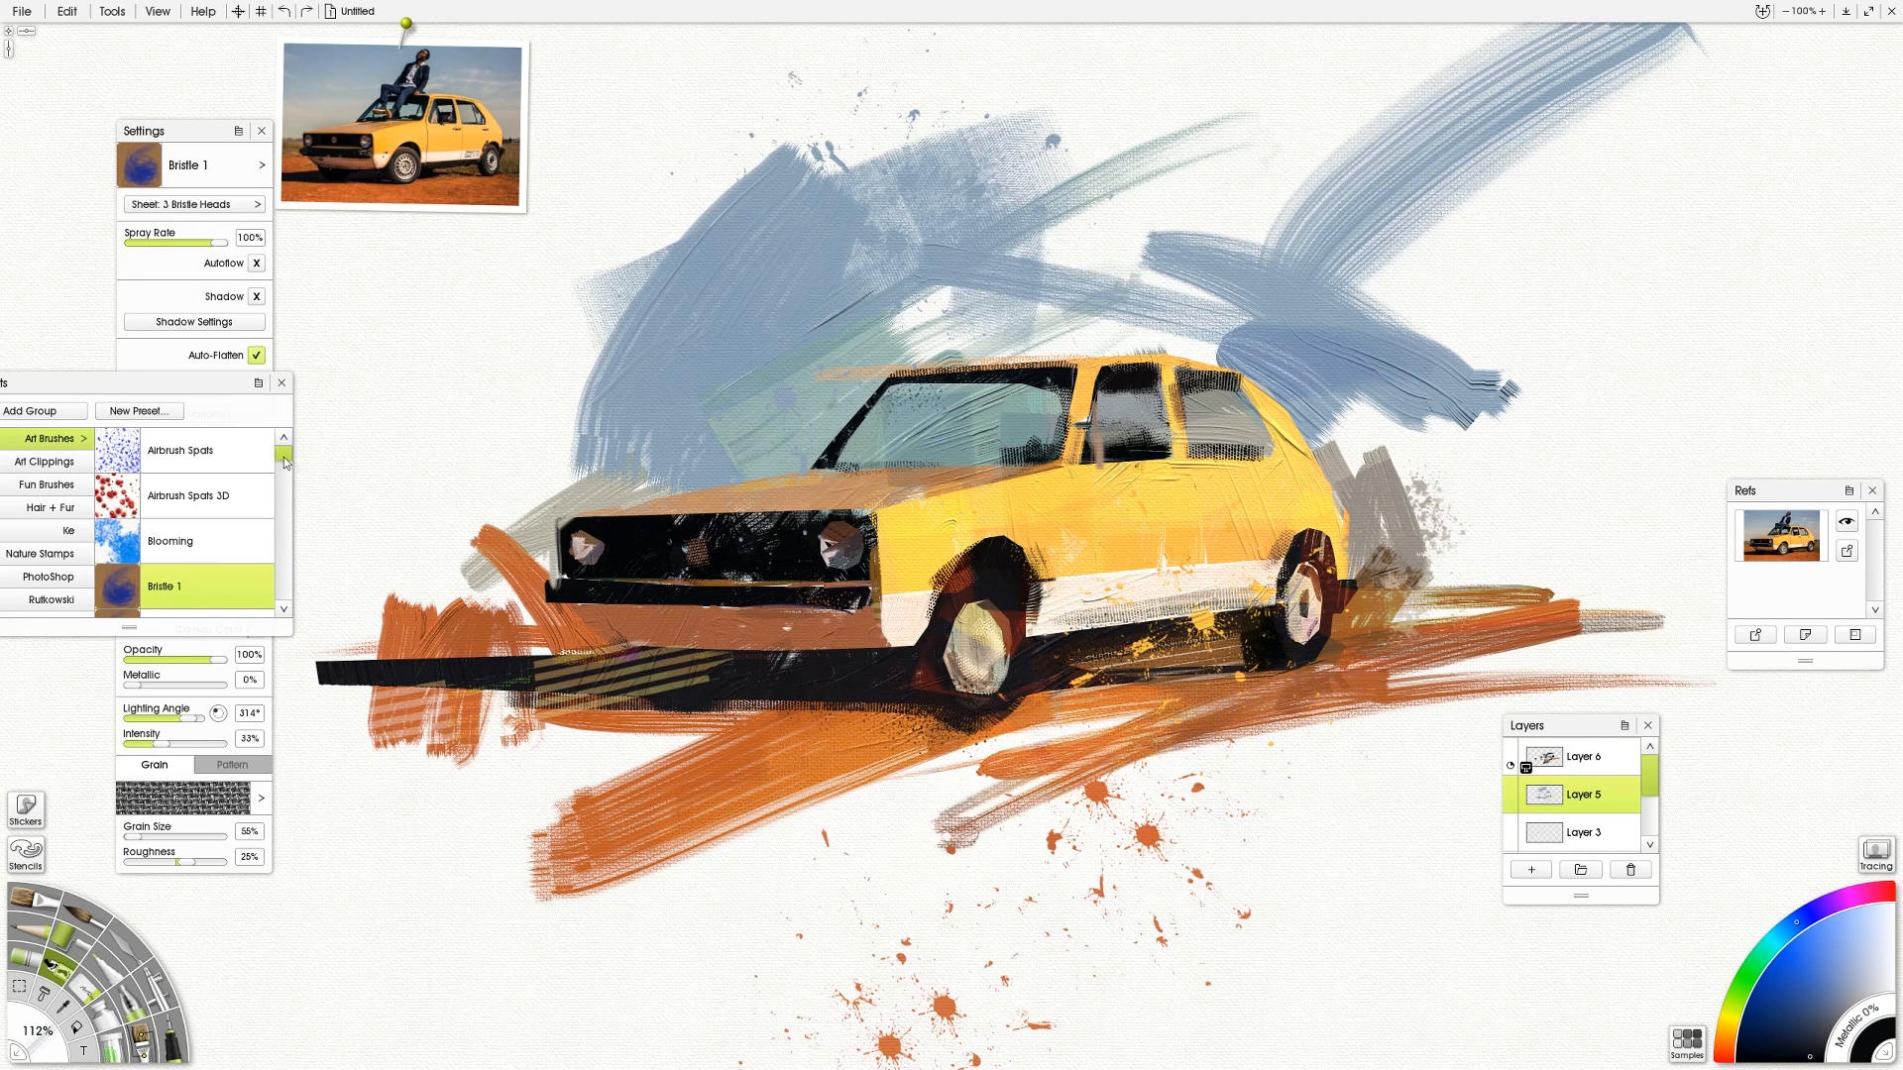
pyautogui.moveTo(285, 462); pyautogui.dragTo(285, 491)
pyautogui.click(188, 488)
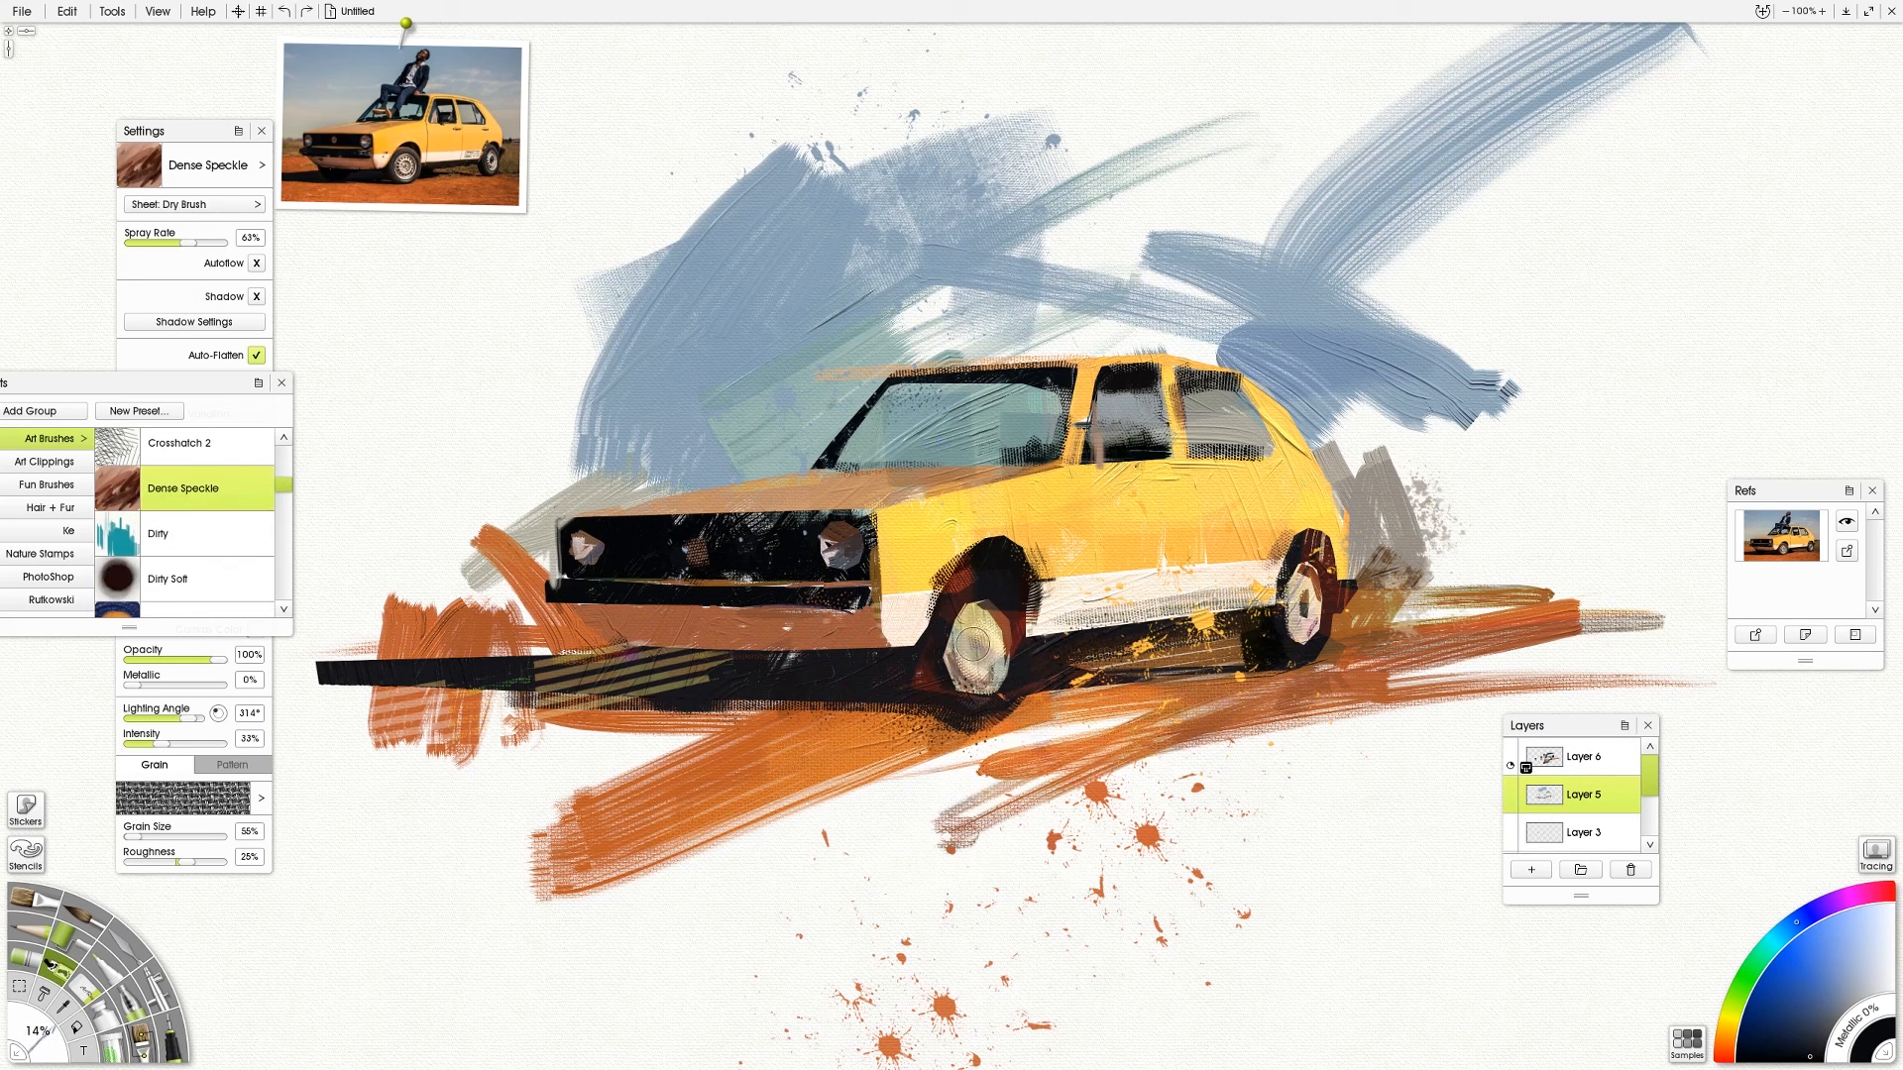
# Choose the Eclectic preset from the Art Brushes group and undo the test stroke
pyautogui.click(285, 542)
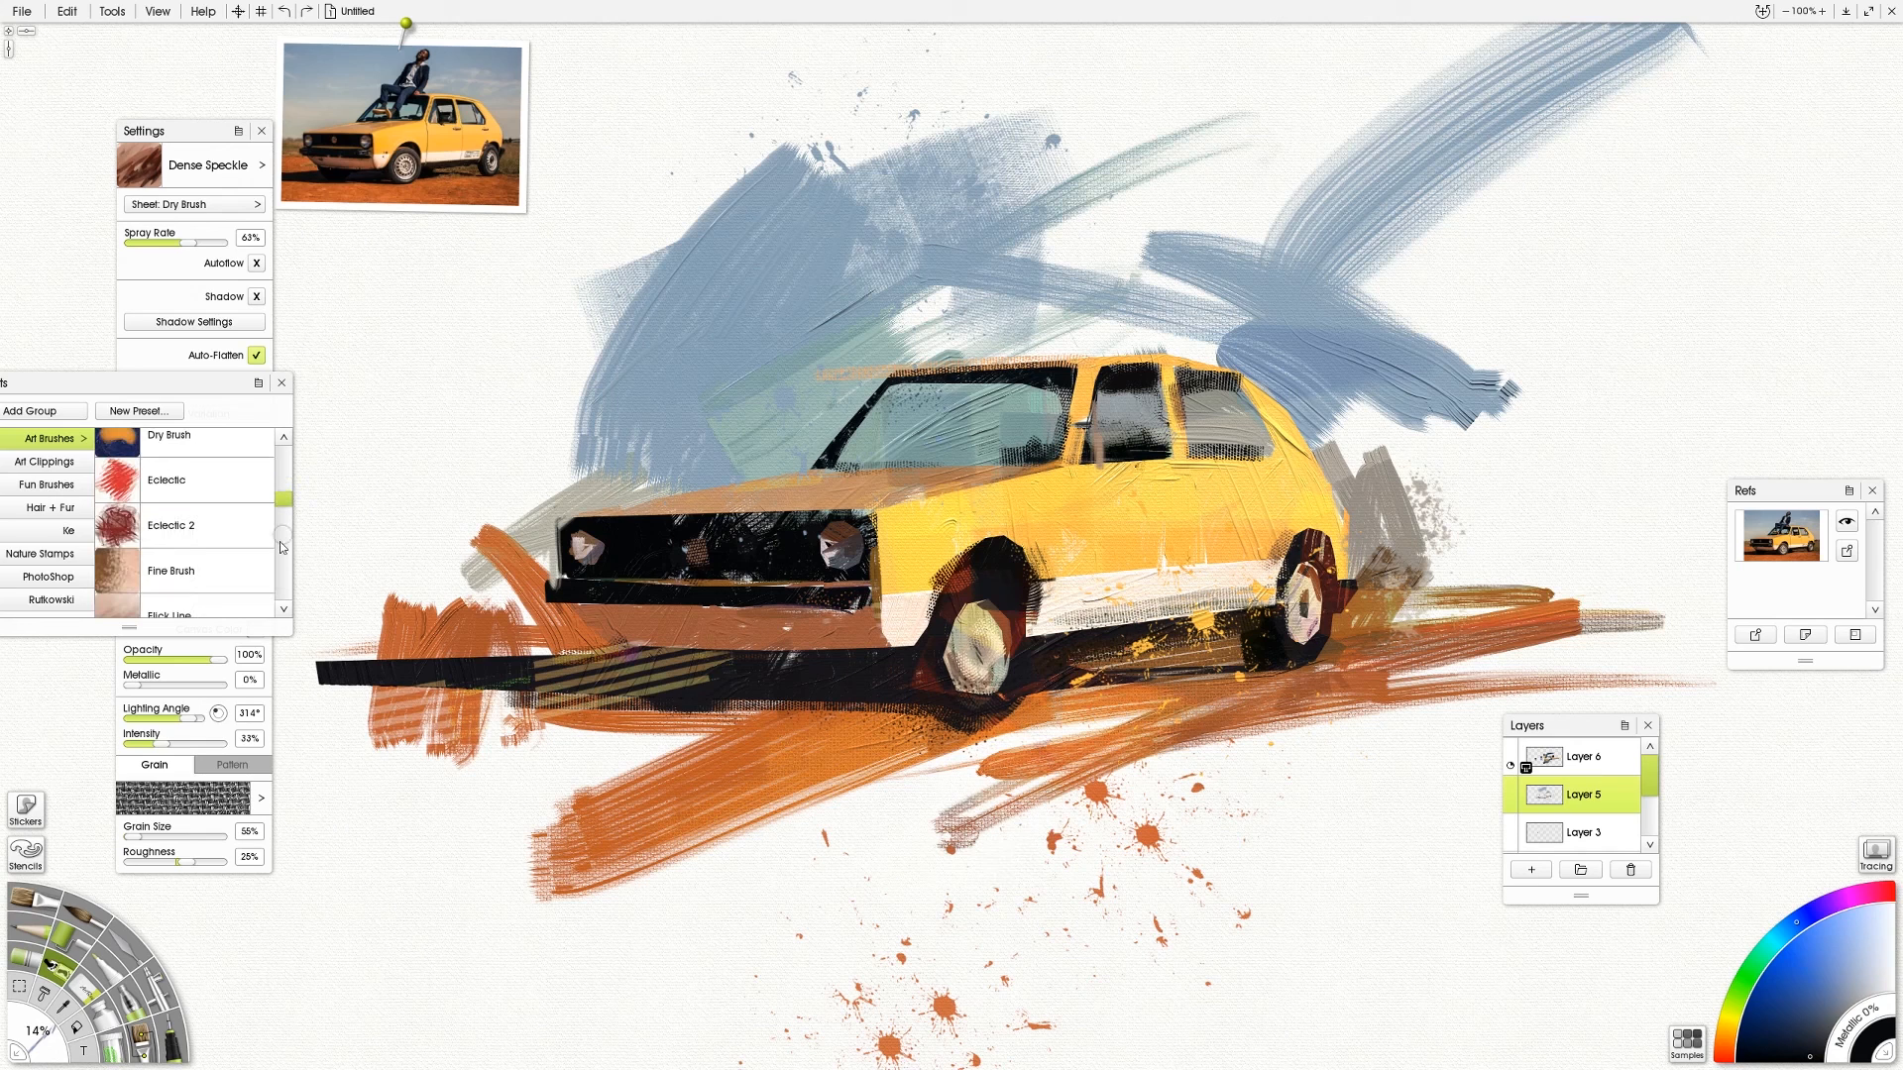
pyautogui.click(180, 490)
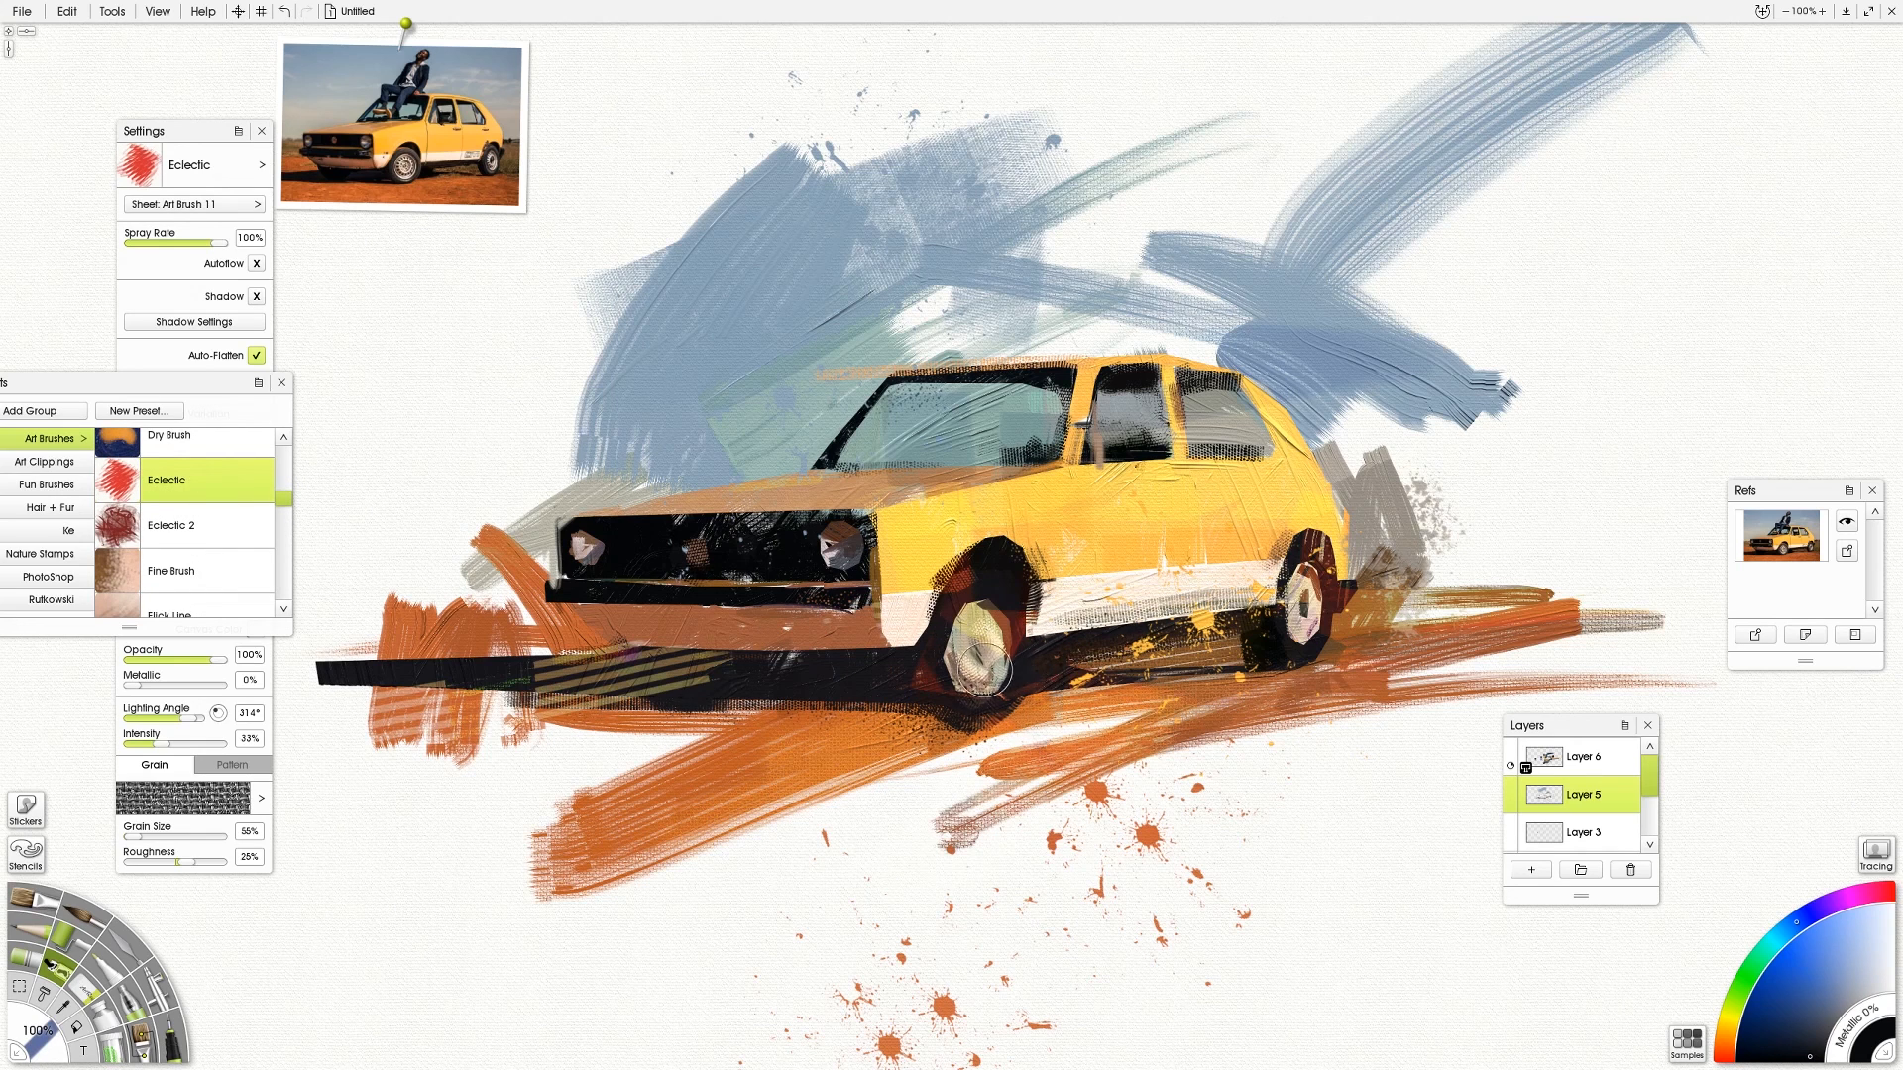
pyautogui.hotkey('ctrl', 'z')
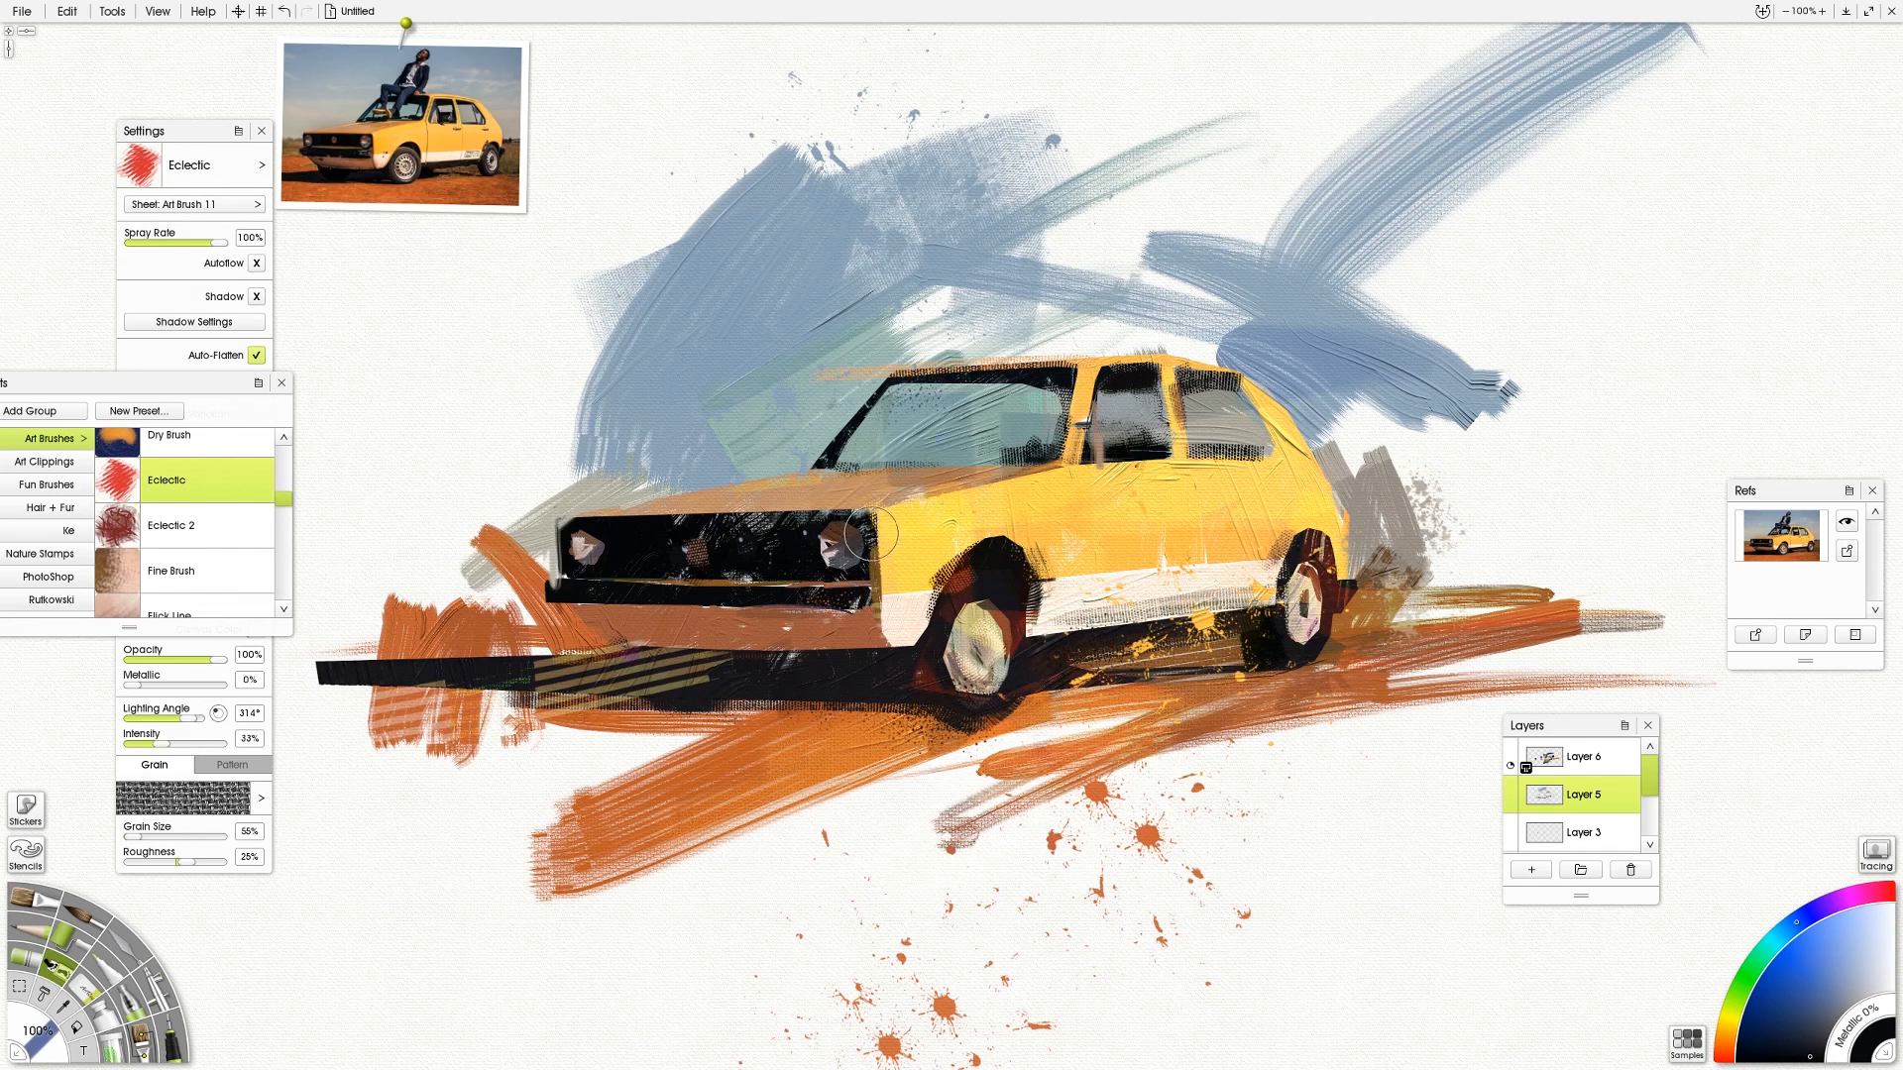